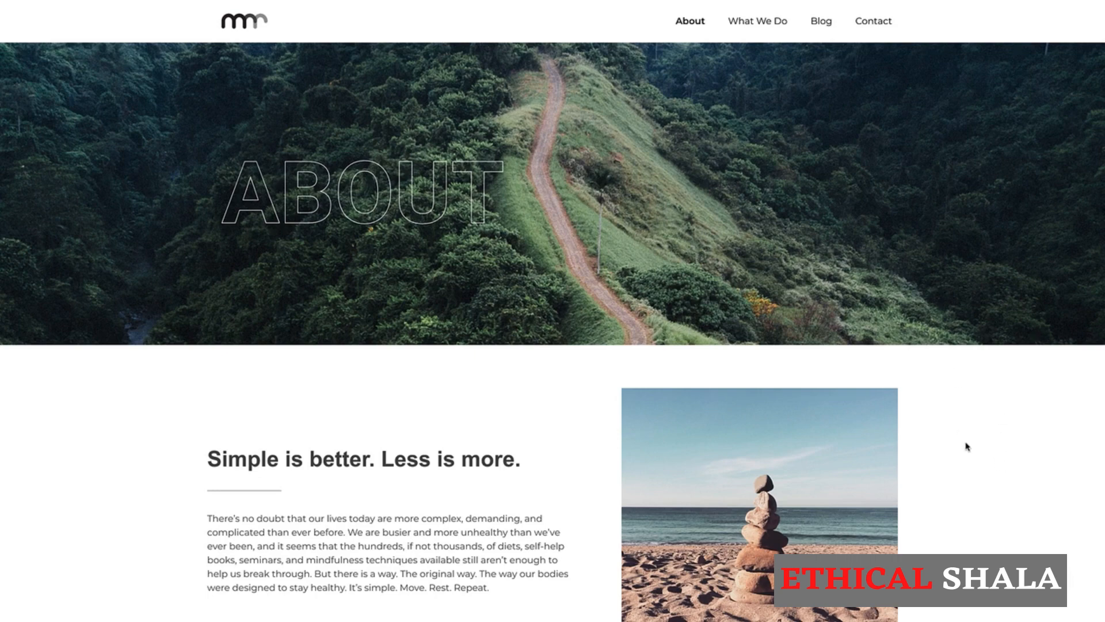
# Scroll down through the finished About page preview and back up again.
pyautogui.scroll(-3, 966, 446)
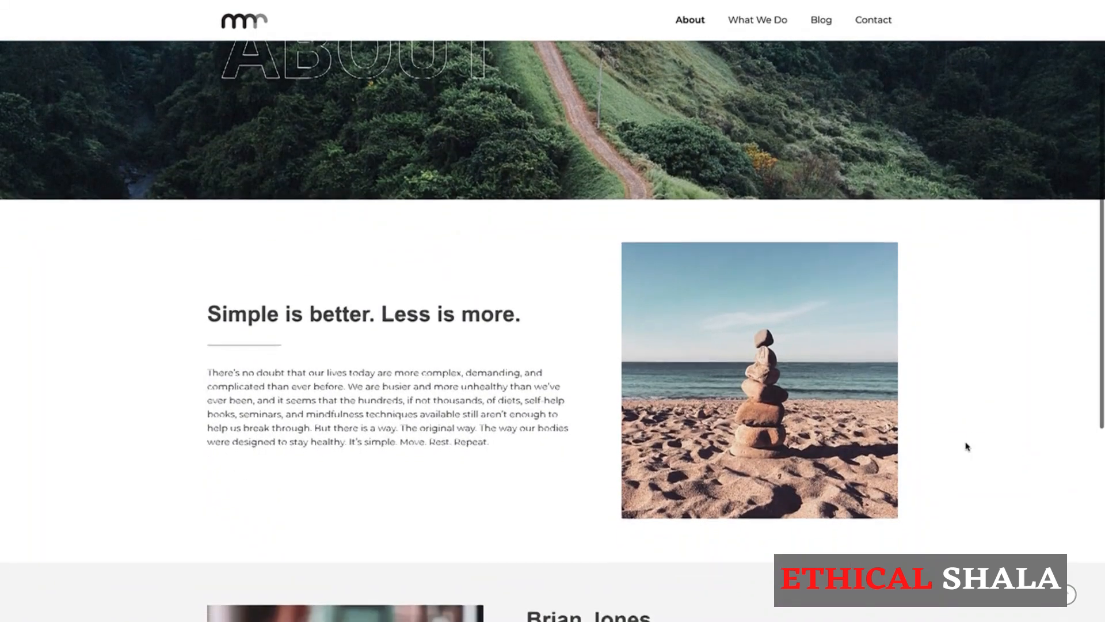
pyautogui.scroll(-3, 966, 446)
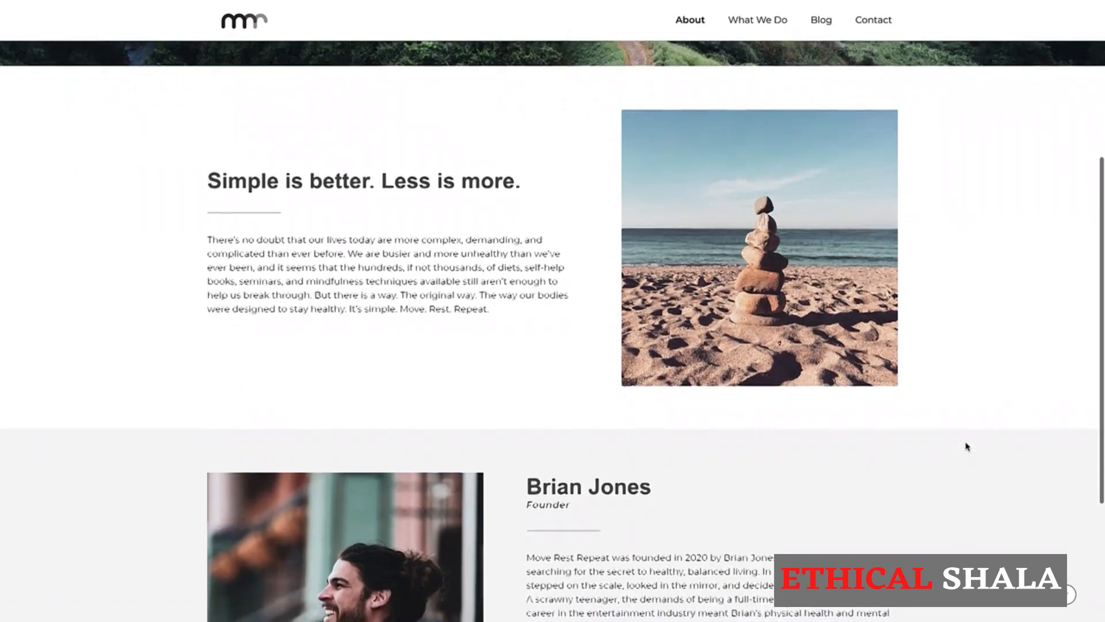
pyautogui.scroll(-2, 966, 446)
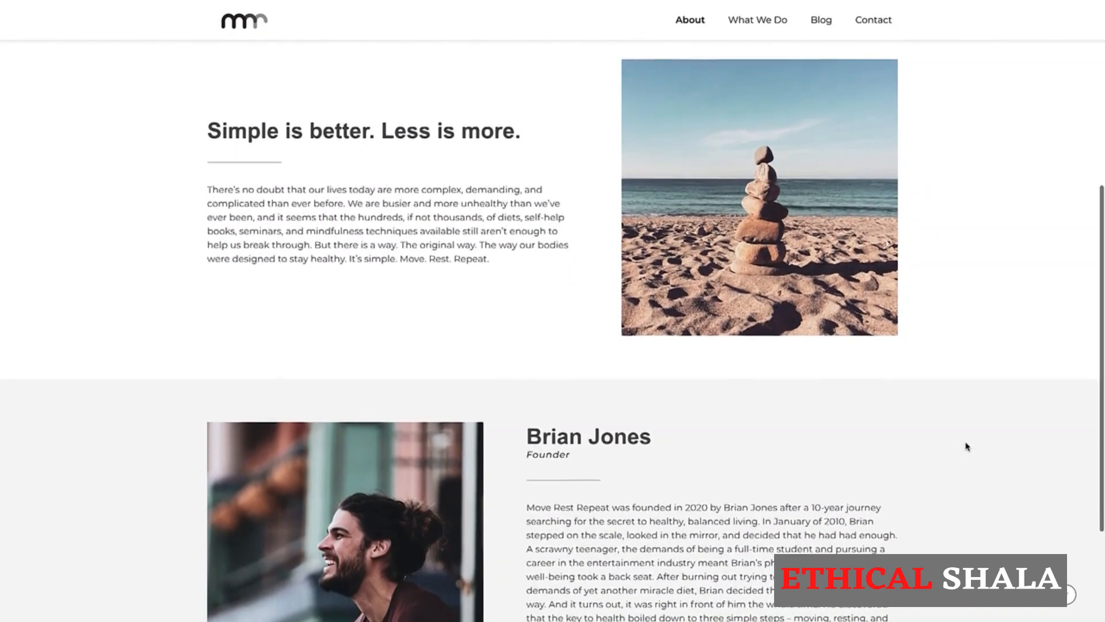
pyautogui.scroll(-3, 966, 446)
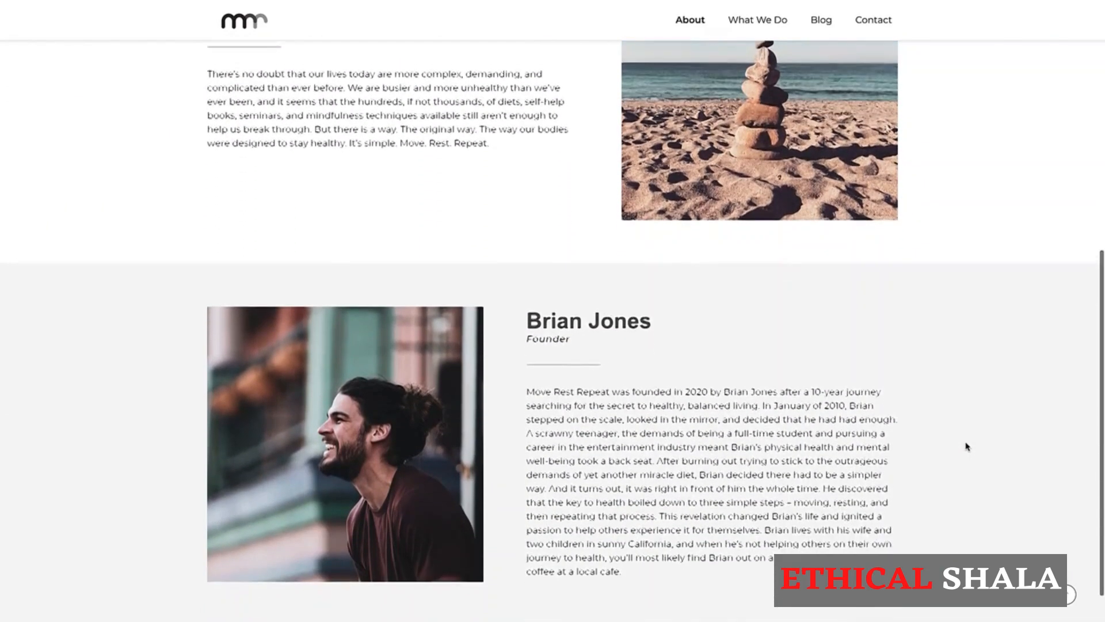
pyautogui.scroll(-1, 965, 446)
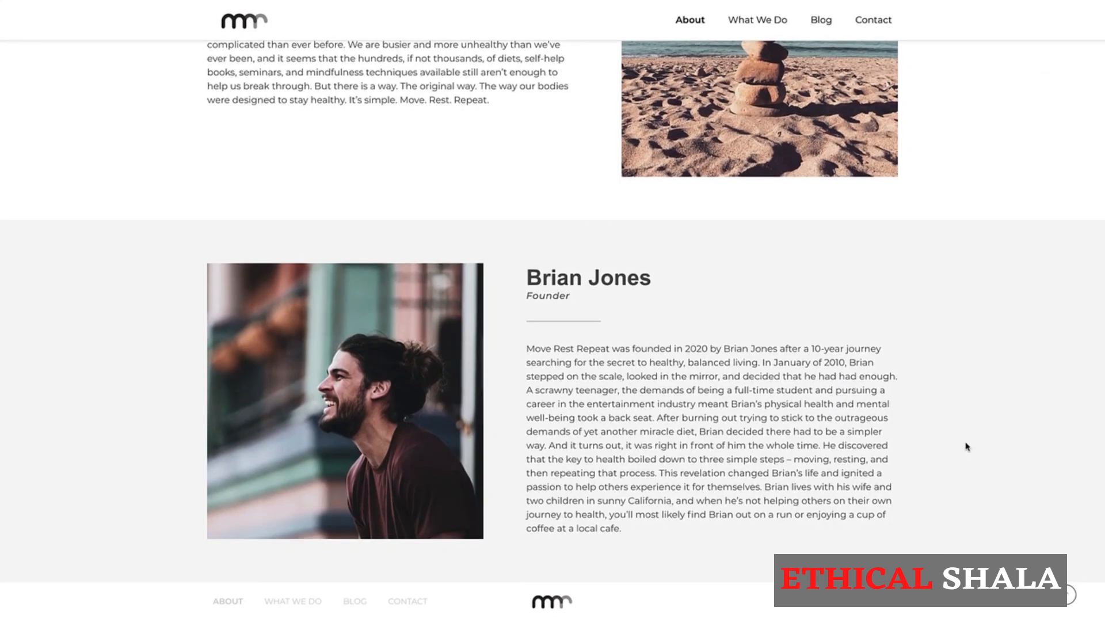
pyautogui.scroll(3, 966, 446)
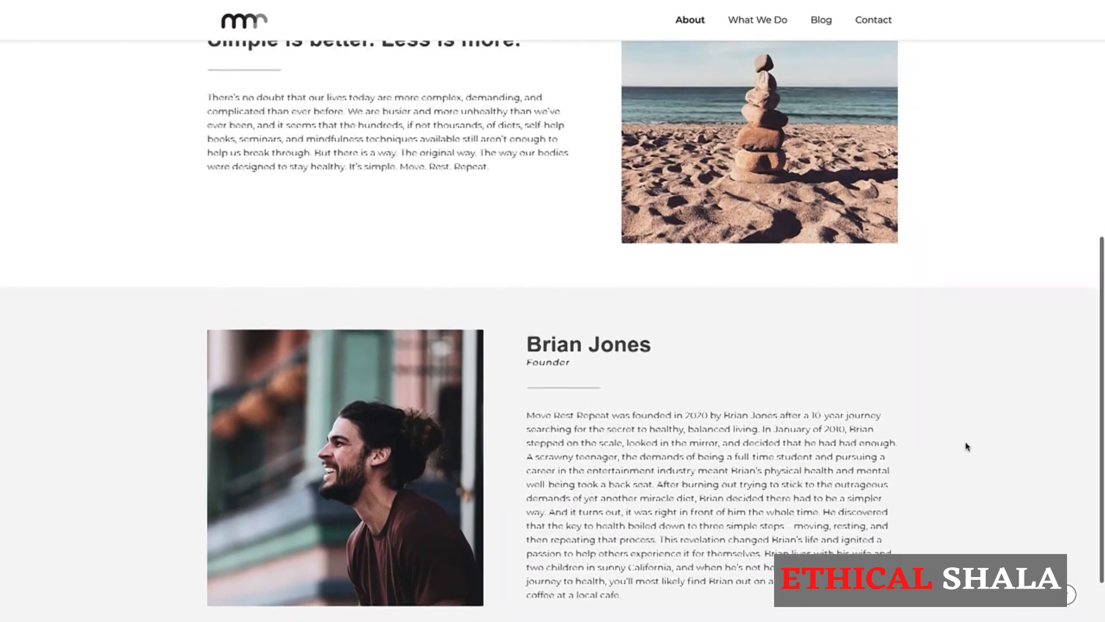
pyautogui.scroll(4, 966, 446)
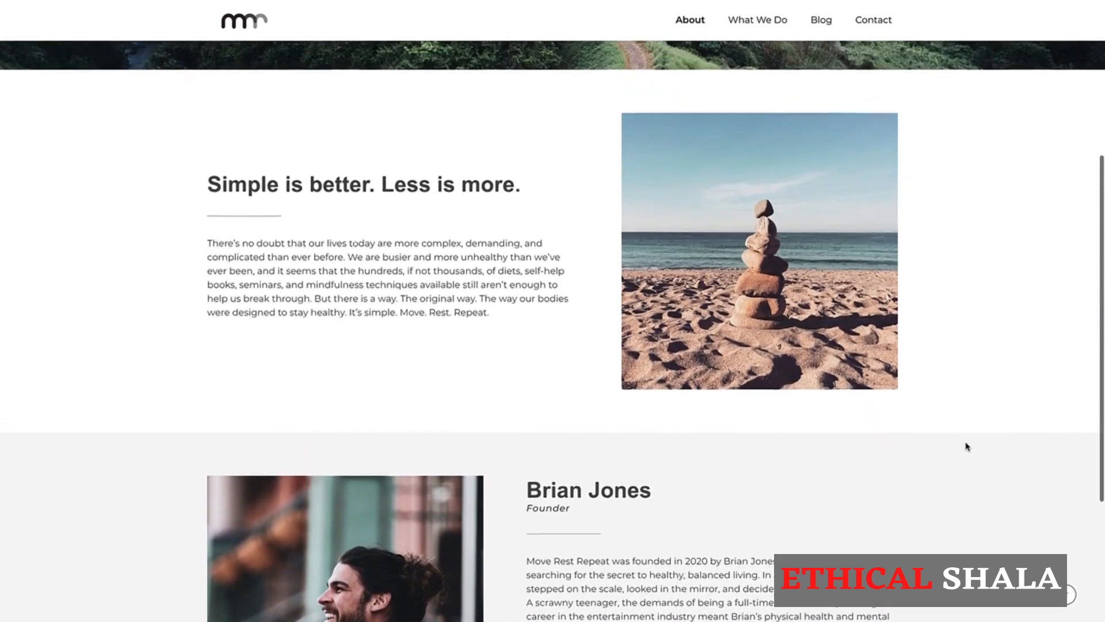
pyautogui.scroll(2, 966, 446)
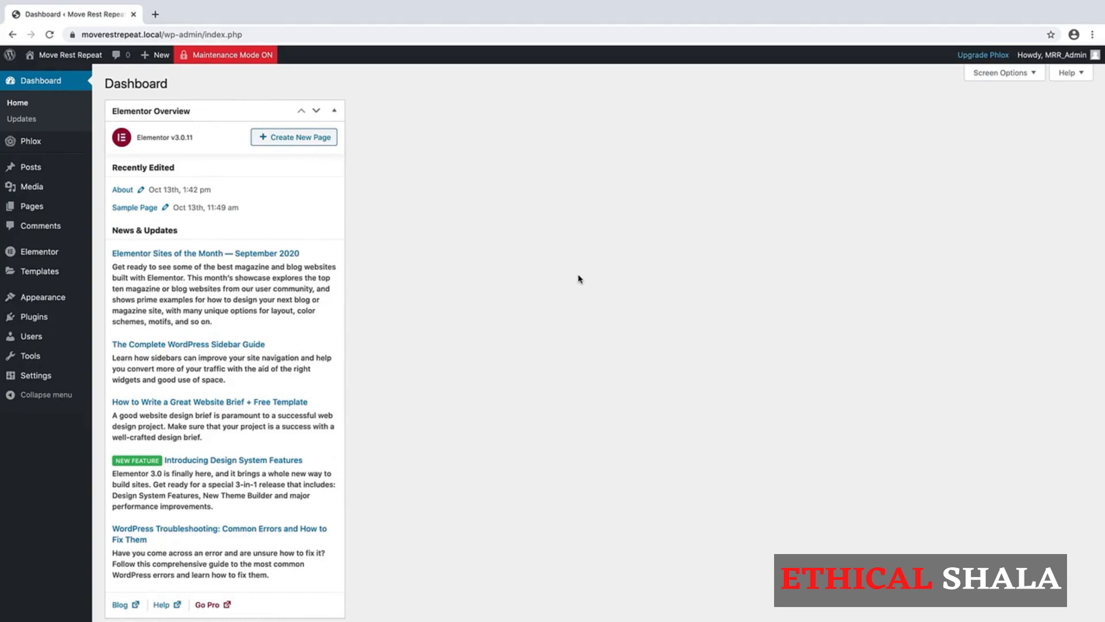
# From the Pages list, open the About page with 'Edit with Elementor'.
pyautogui.click(33, 209)
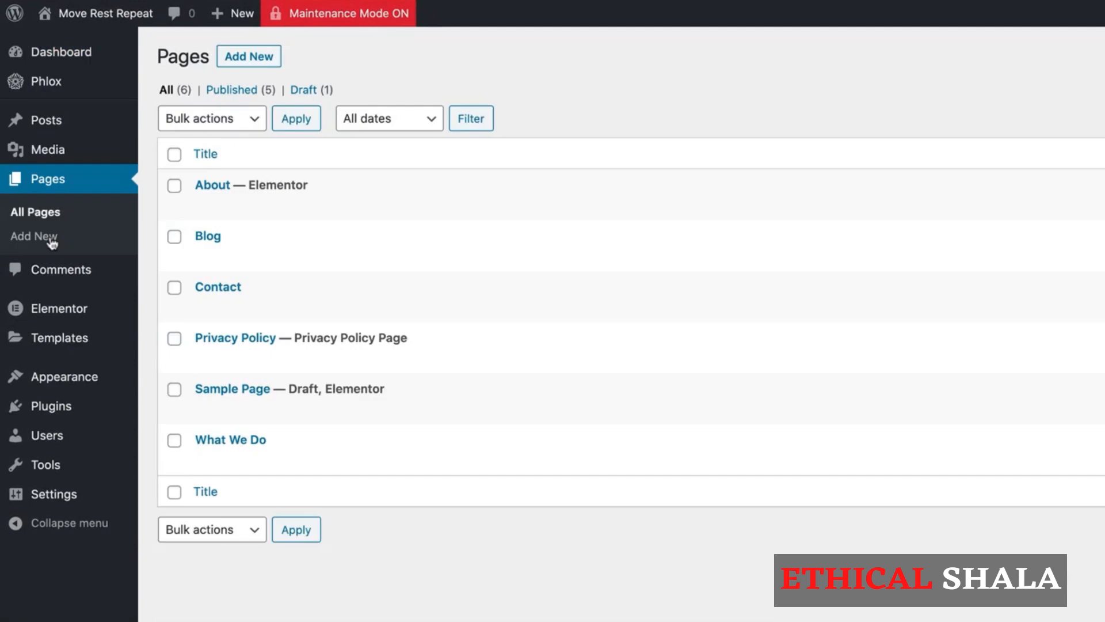
pyautogui.moveTo(197, 185)
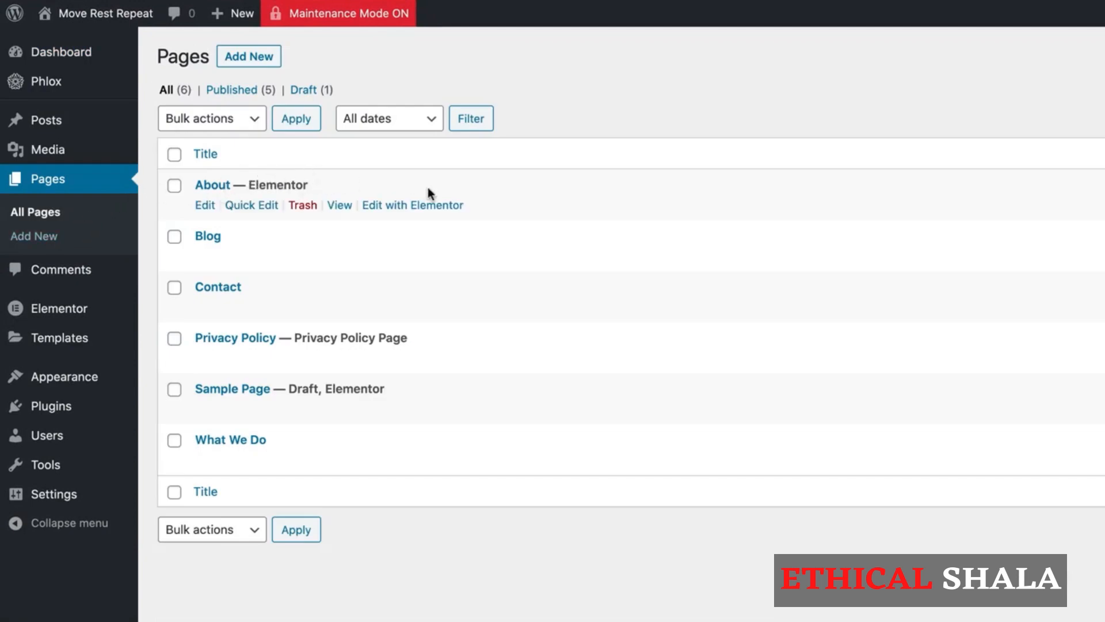
pyautogui.click(420, 208)
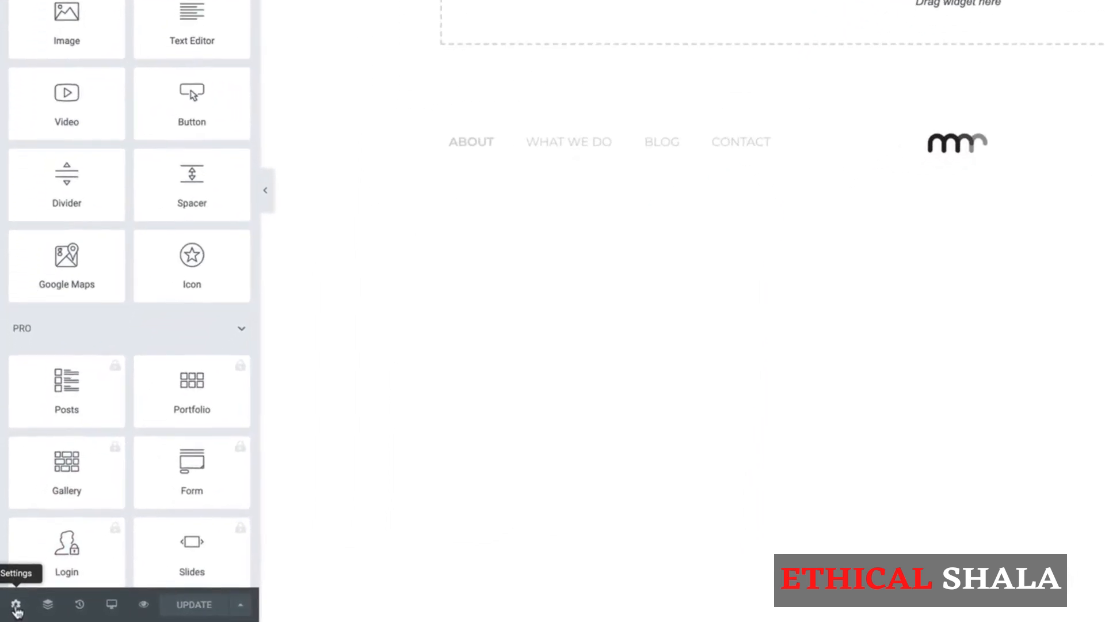
# Set the About page layout to Elementor Full Width, update it, and reload the editor.
pyautogui.click(16, 605)
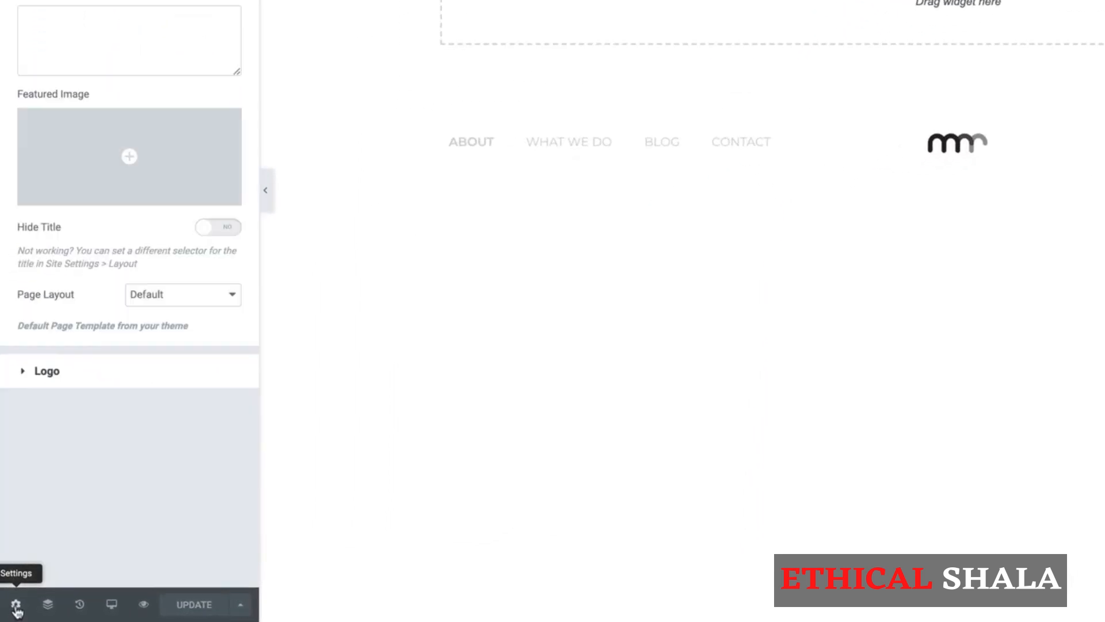
pyautogui.click(195, 297)
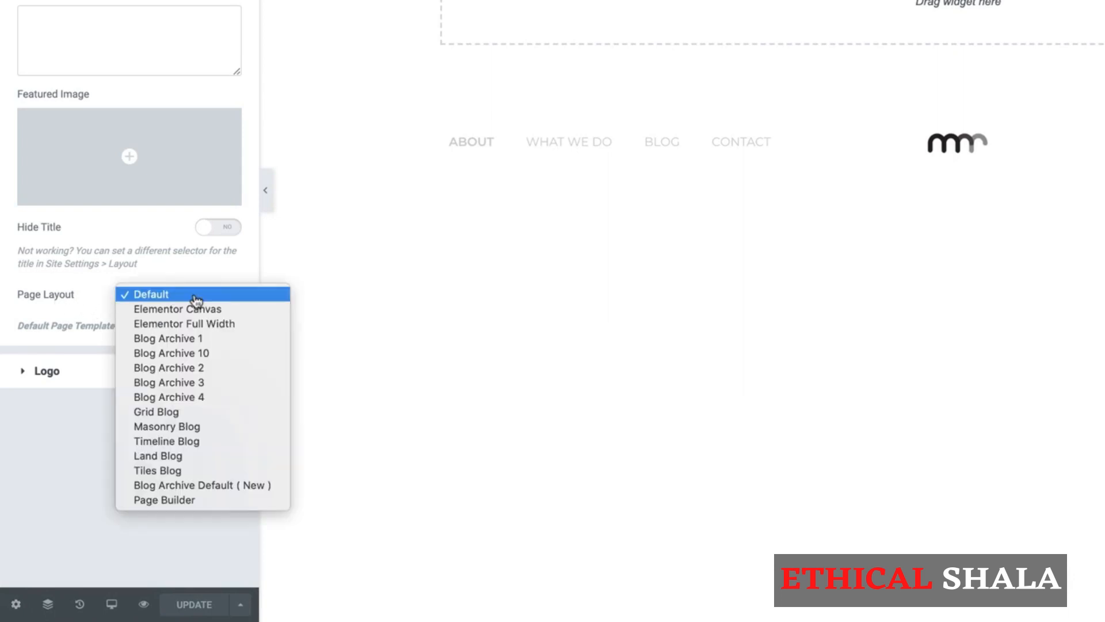
pyautogui.click(224, 324)
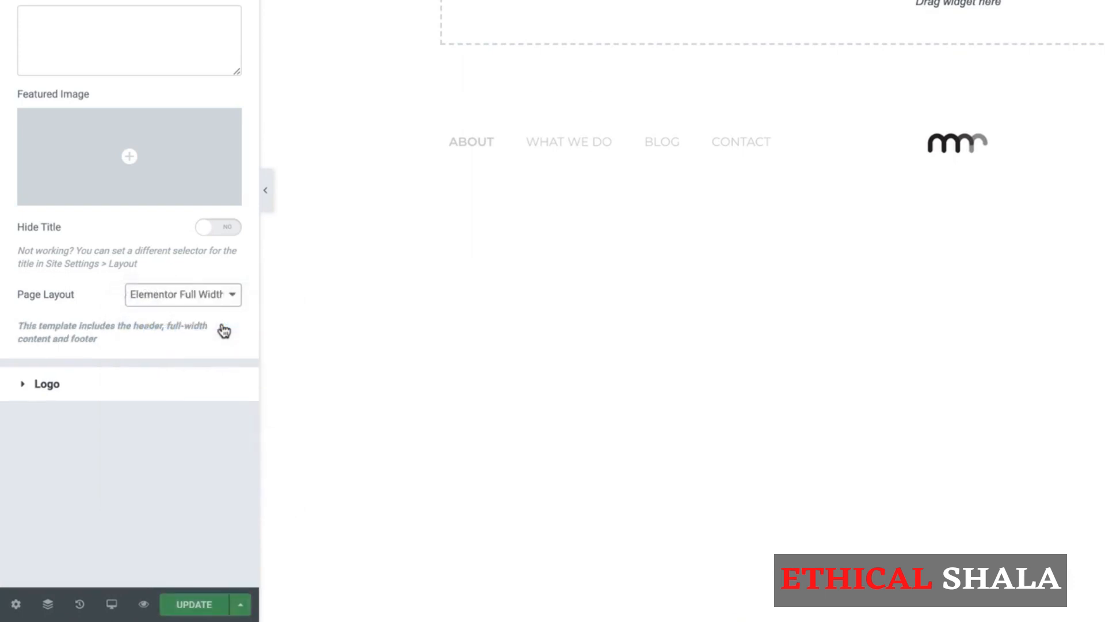
pyautogui.click(181, 609)
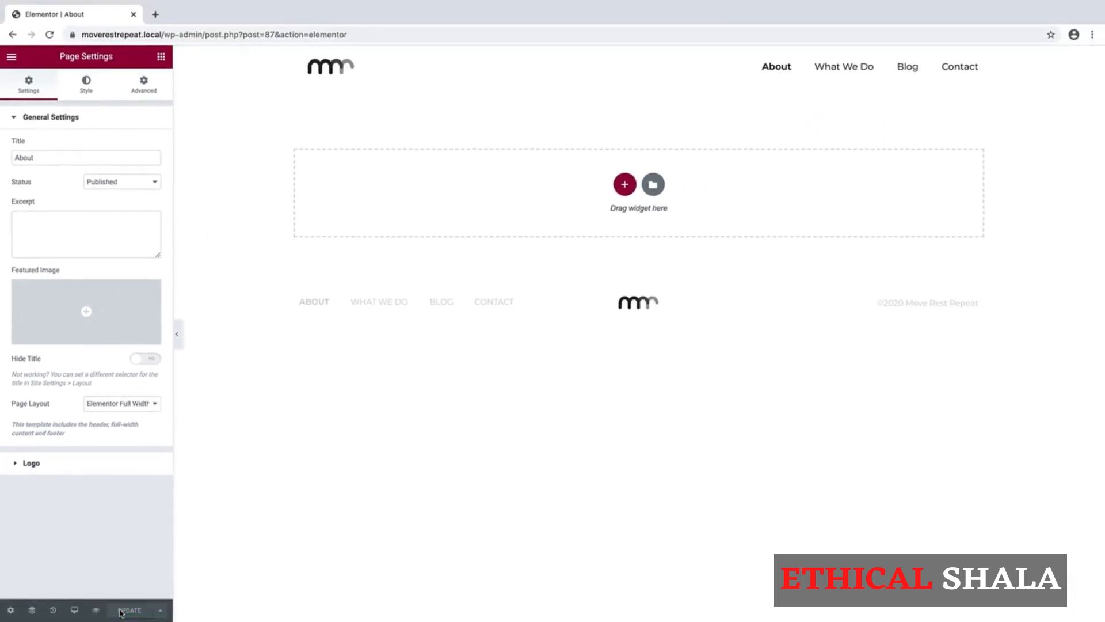
pyautogui.click(51, 36)
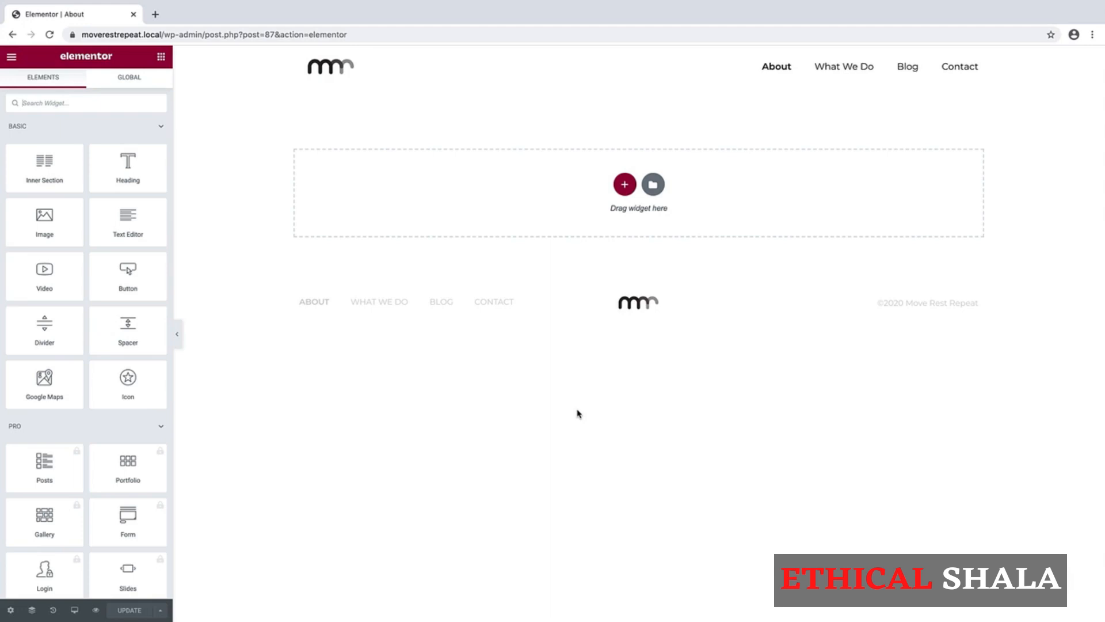
# Add a single-column section to the page and open its Edit Section settings.
pyautogui.click(625, 184)
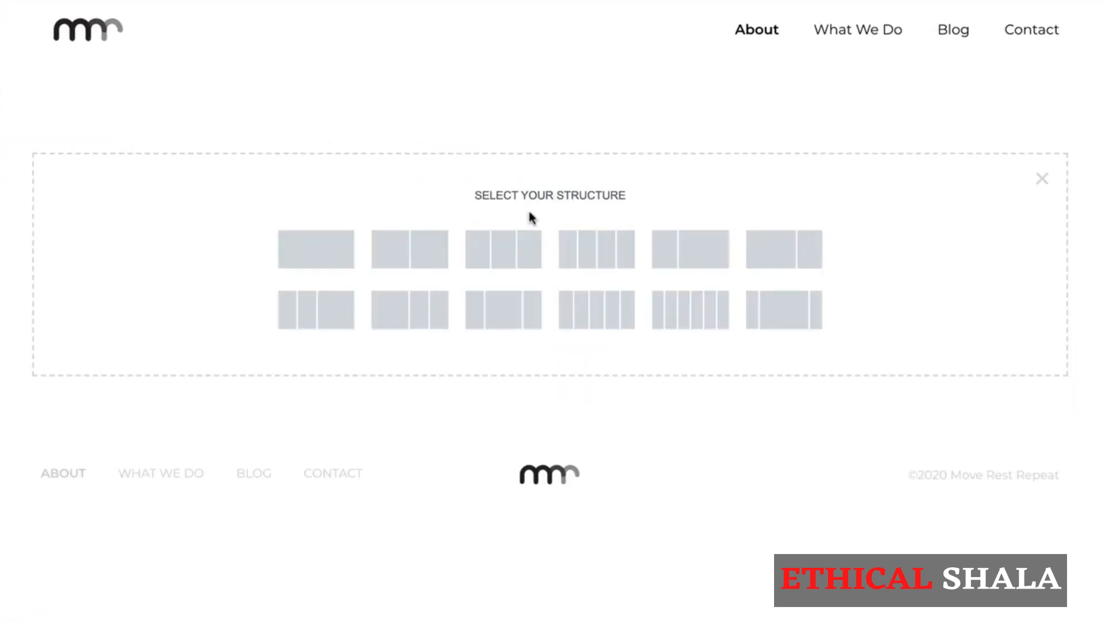
pyautogui.click(311, 259)
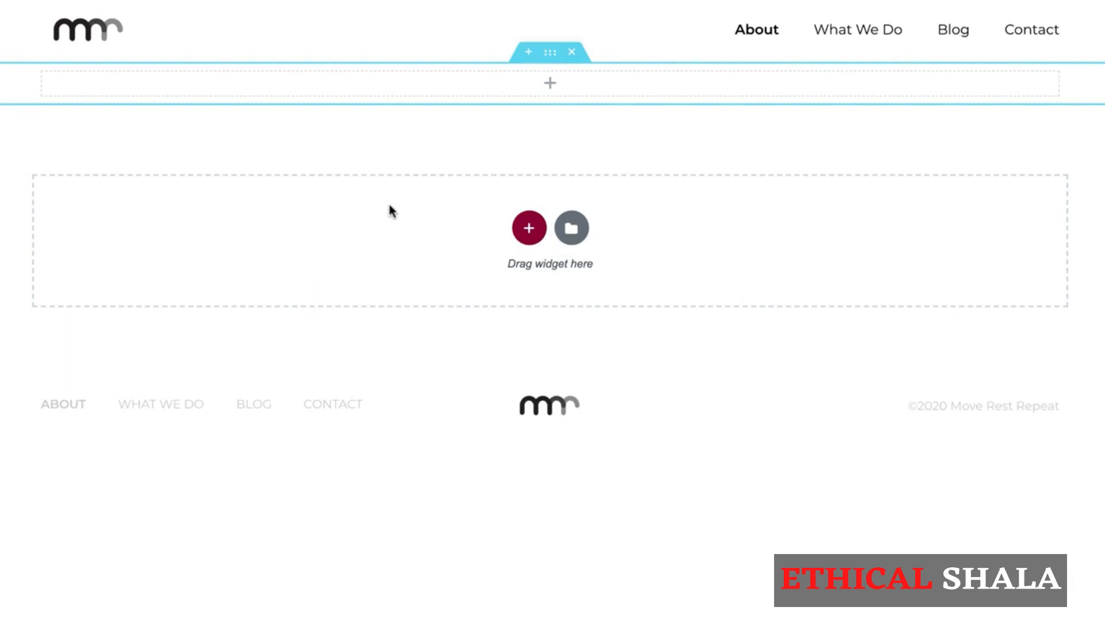
pyautogui.rightClick(550, 58)
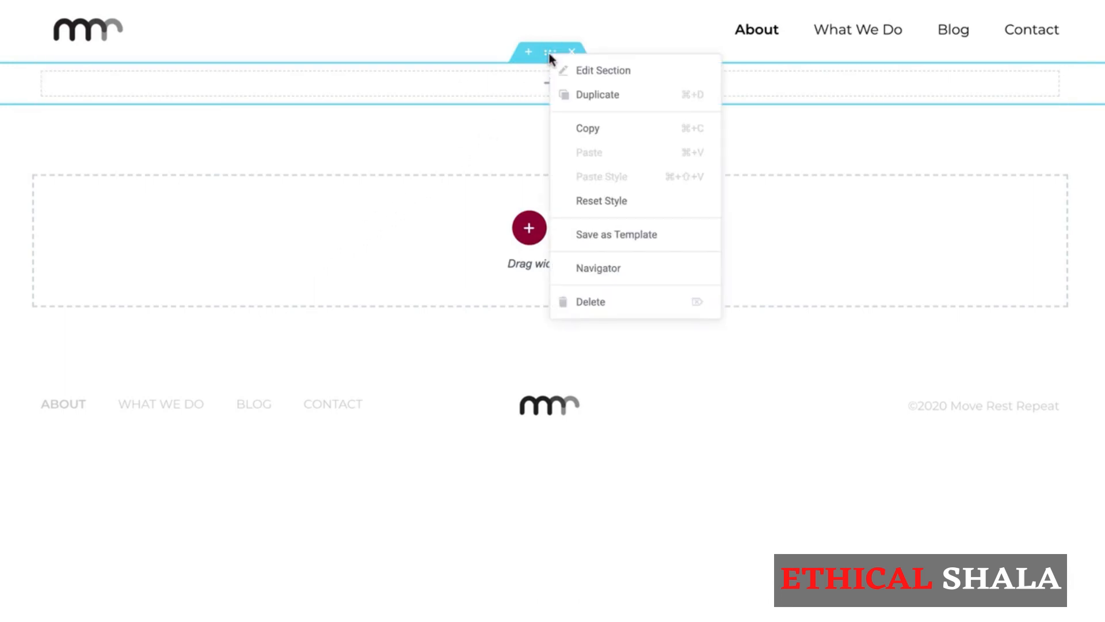
pyautogui.click(568, 70)
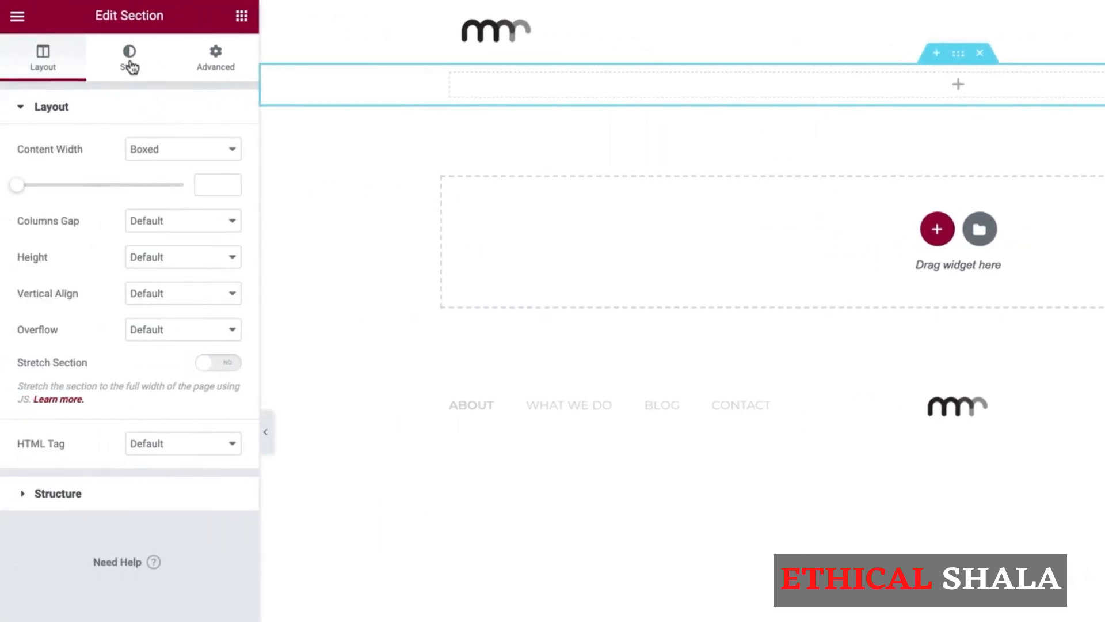
# Set the section's background type to Classic and start uploading a background image.
pyautogui.click(129, 64)
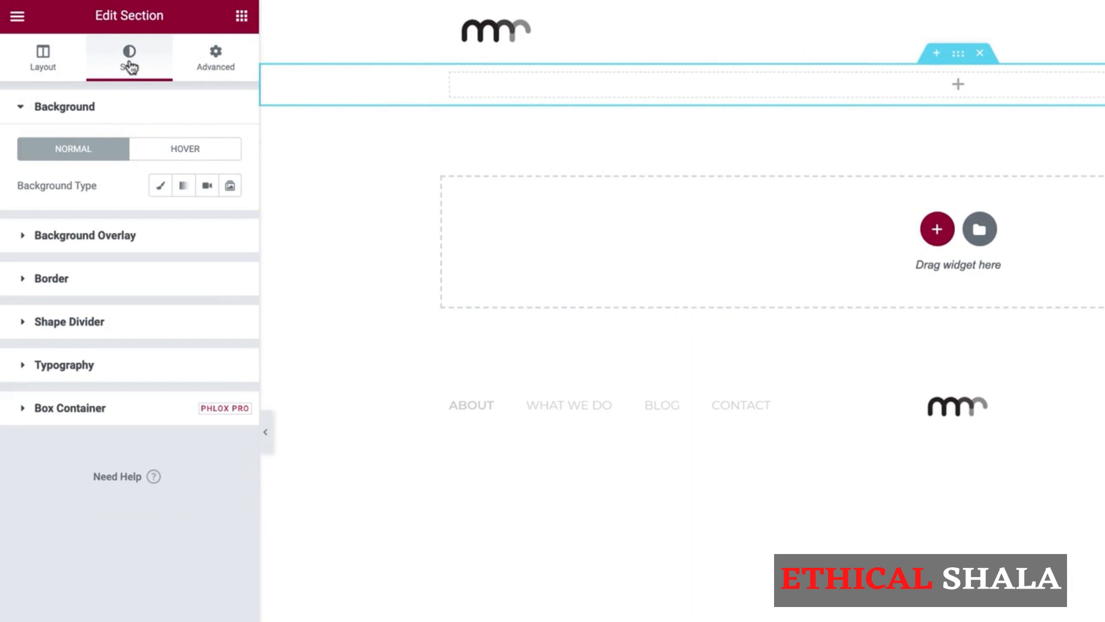
pyautogui.click(161, 187)
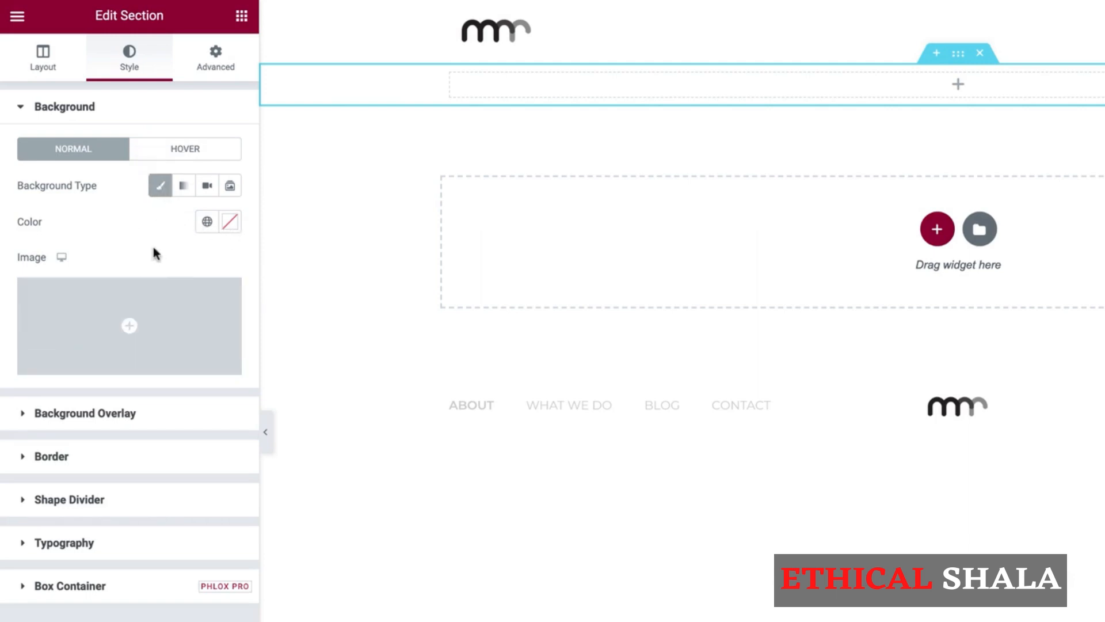
pyautogui.click(172, 322)
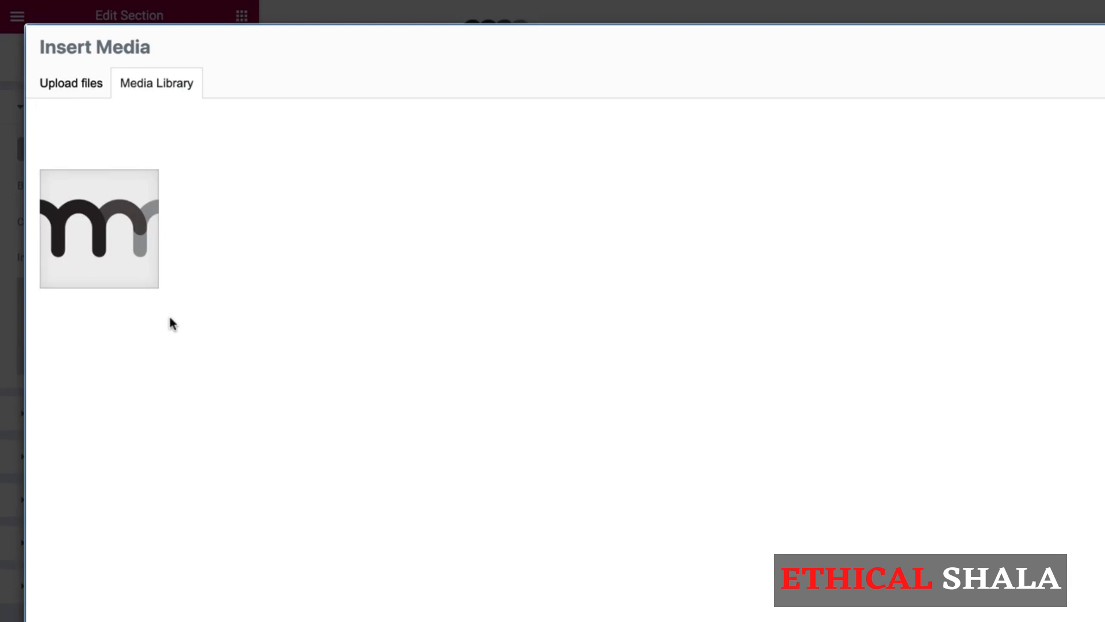
pyautogui.click(57, 94)
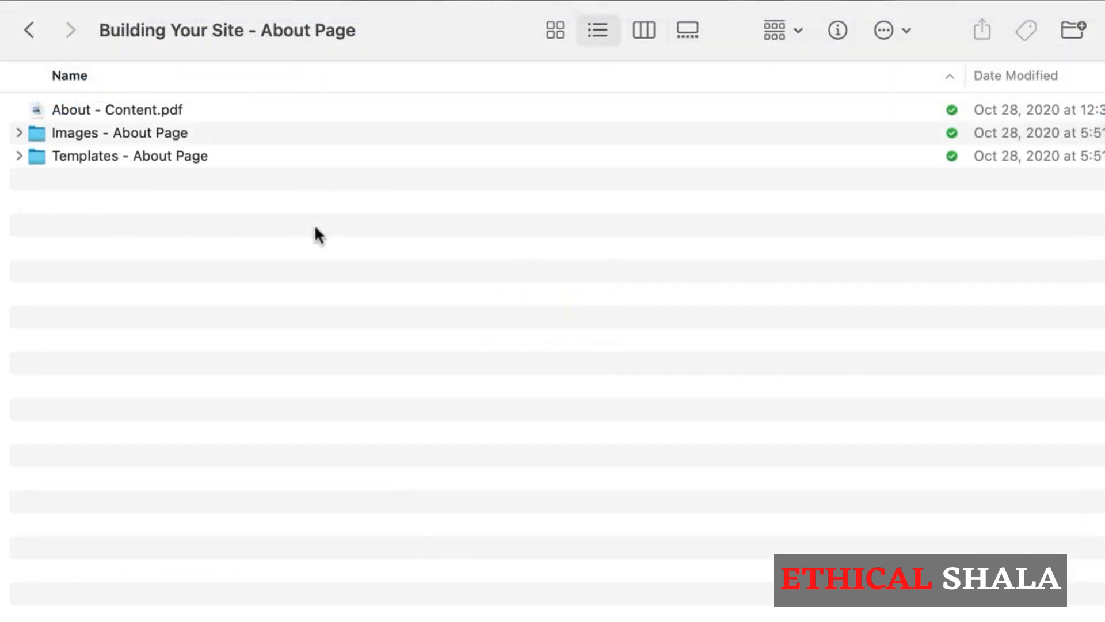
# Select About - Header.jpg in the Images - About Page folder.
pyautogui.click(18, 133)
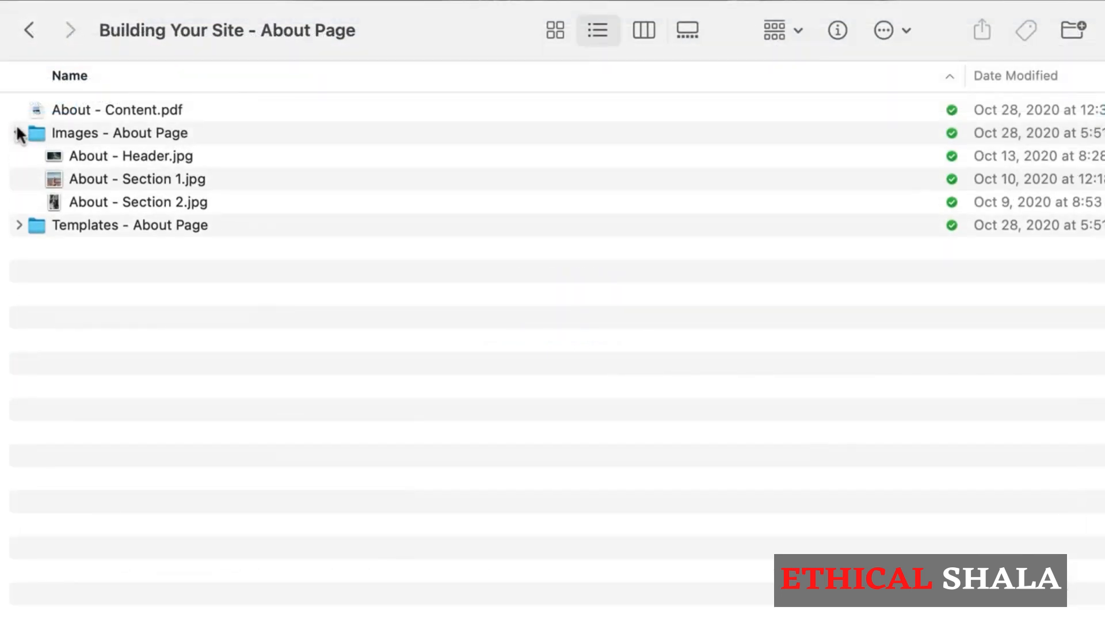
pyautogui.click(99, 156)
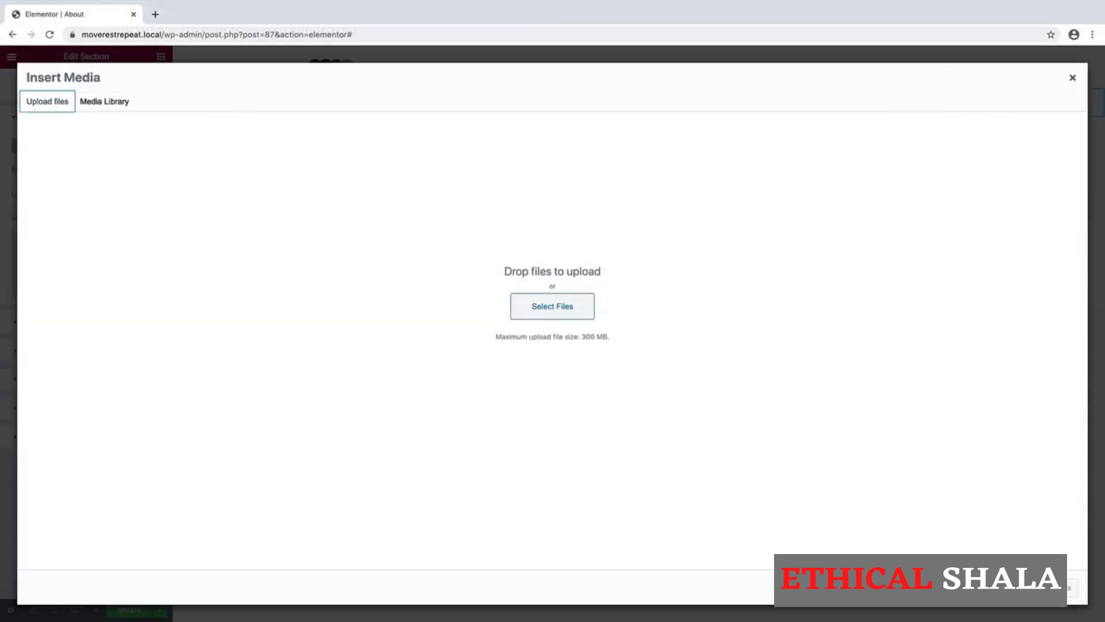
# Upload About - Header.jpg and insert it as the section's Classic background image.
pyautogui.moveTo(1096, 294); pyautogui.dragTo(565, 252)
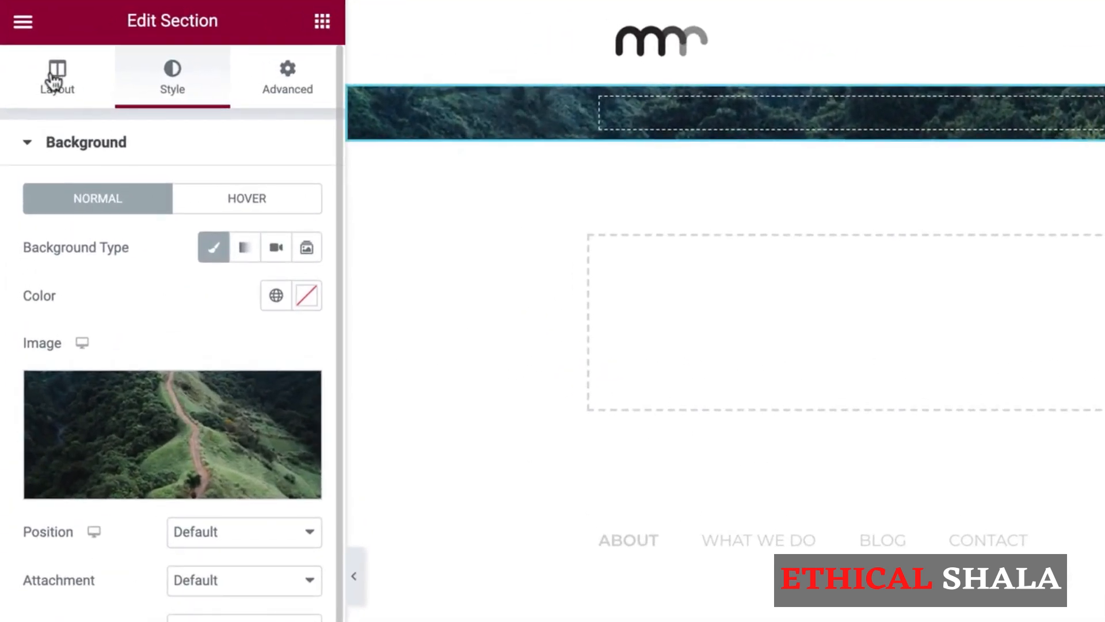
pyautogui.click(55, 81)
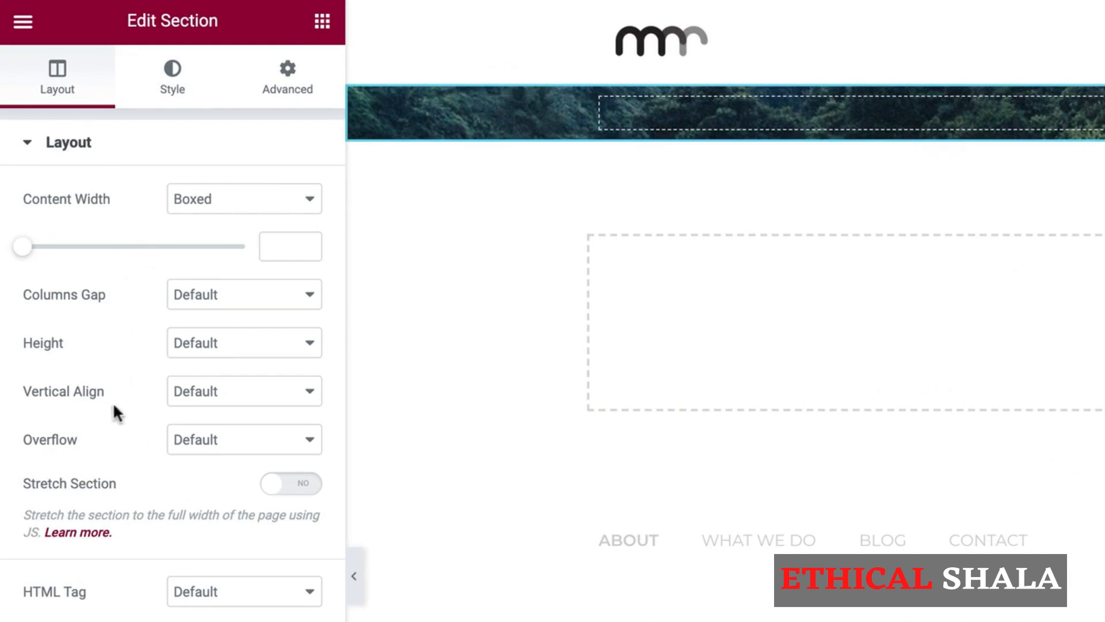
# Give the hero section a minimum height of 525 px.
pyautogui.click(214, 348)
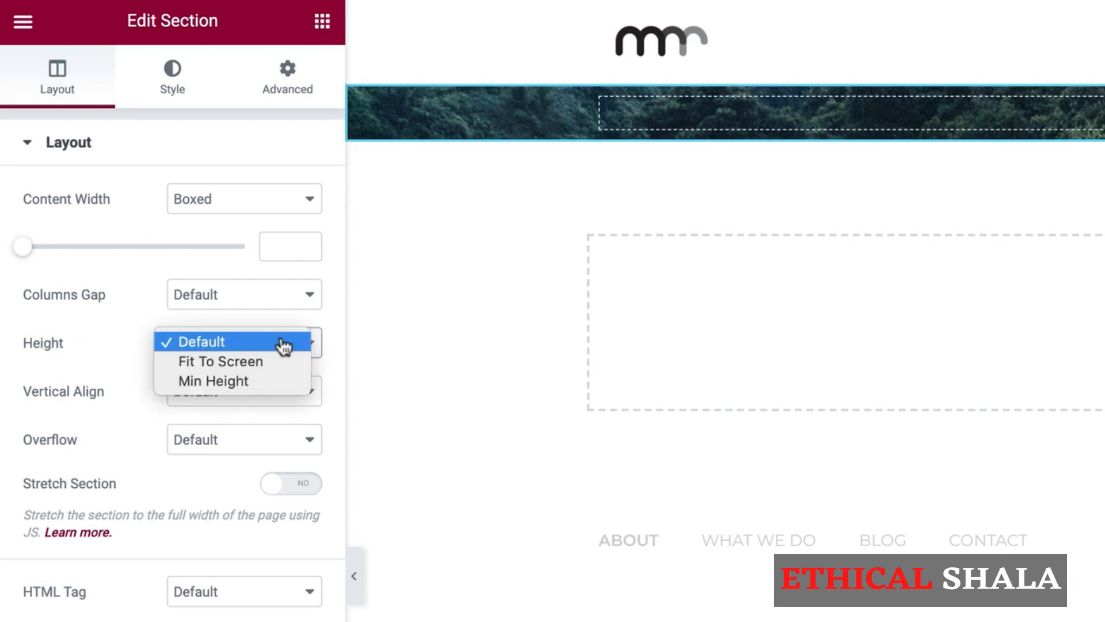
pyautogui.click(238, 388)
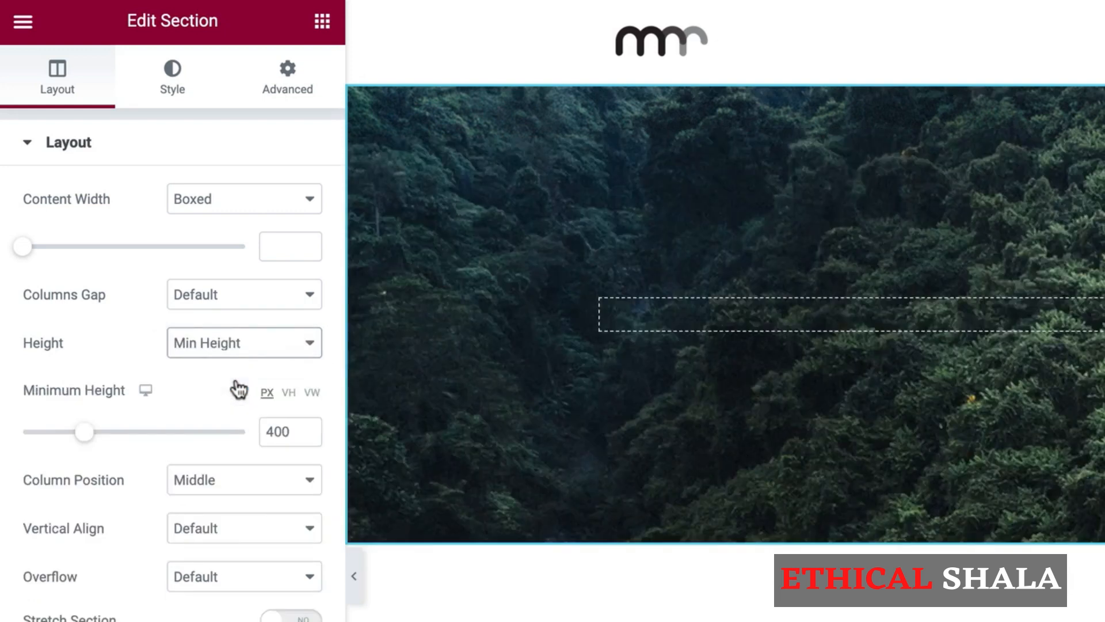
pyautogui.click(289, 431)
pyautogui.moveTo(289, 430); pyautogui.dragTo(165, 439)
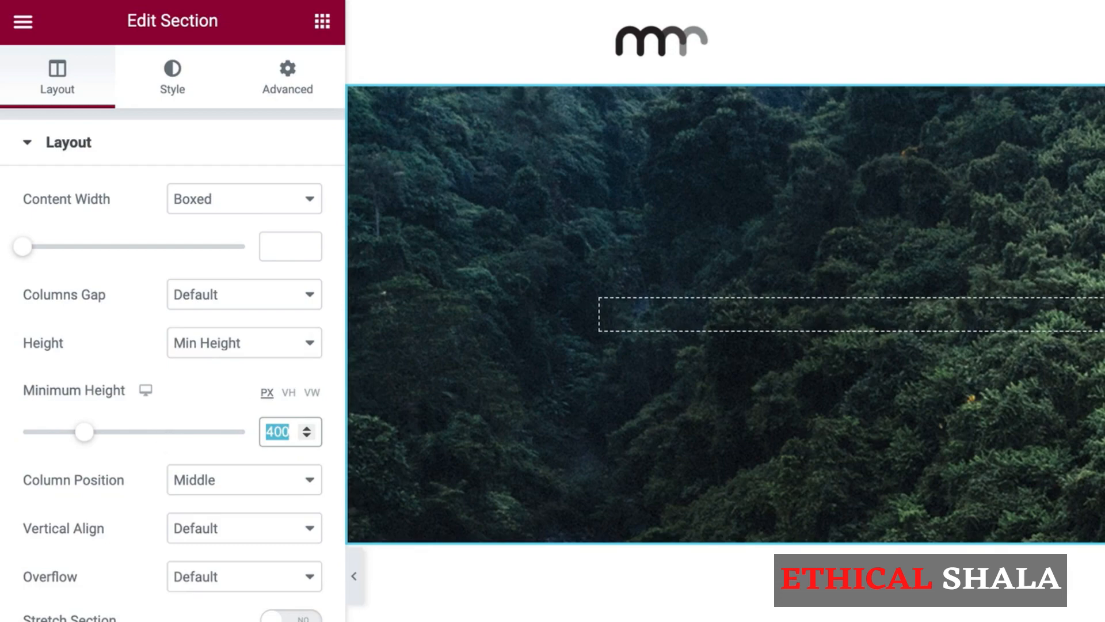
pyautogui.write('525')
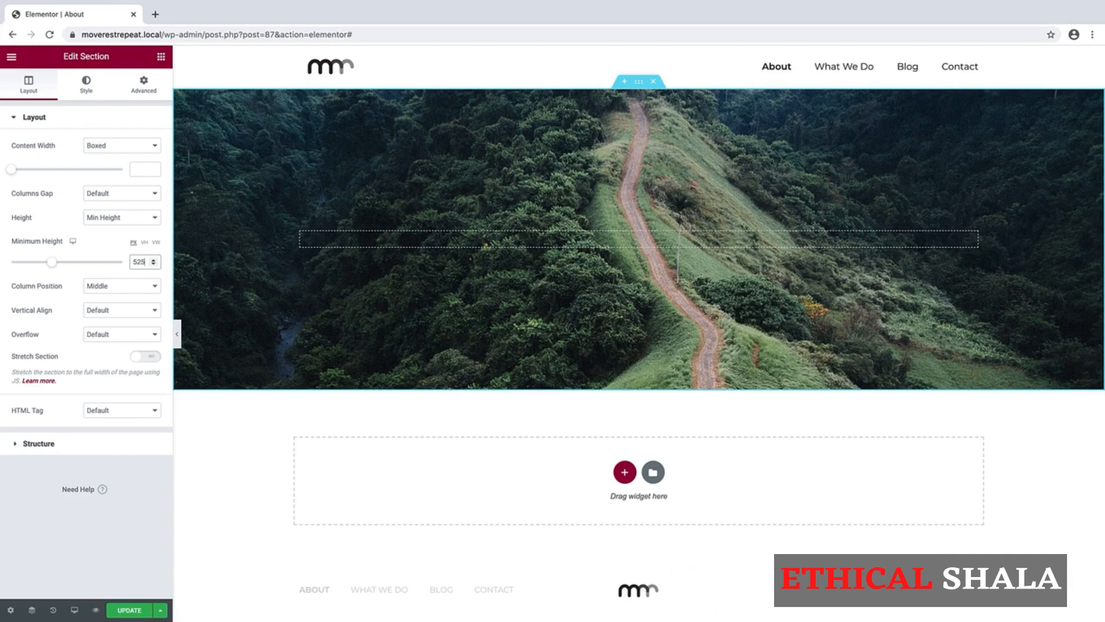
pyautogui.click(87, 86)
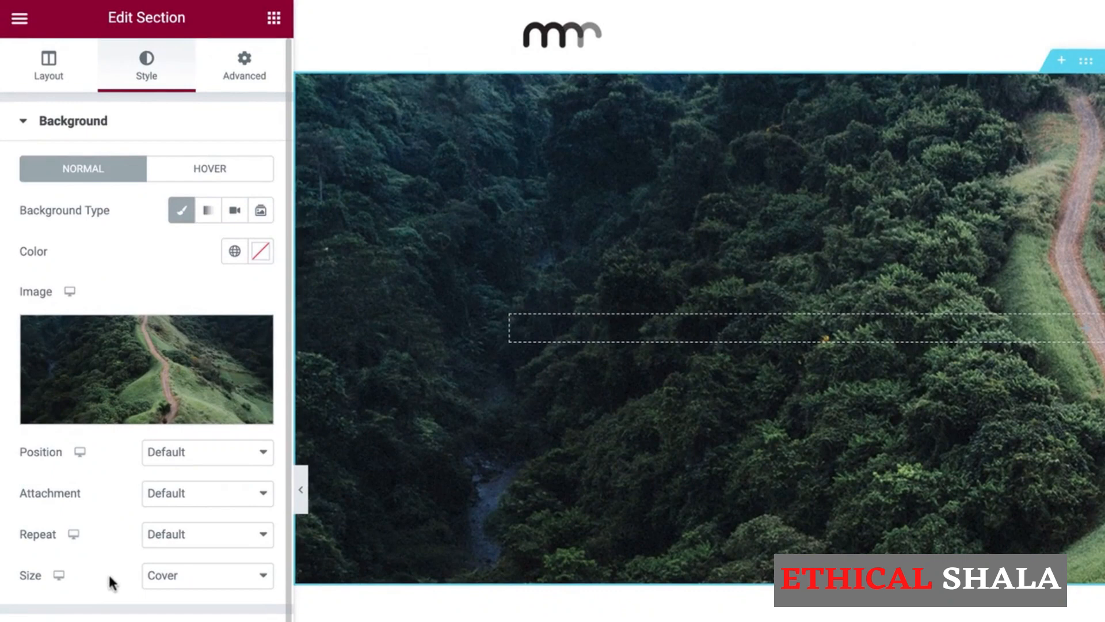
pyautogui.click(184, 454)
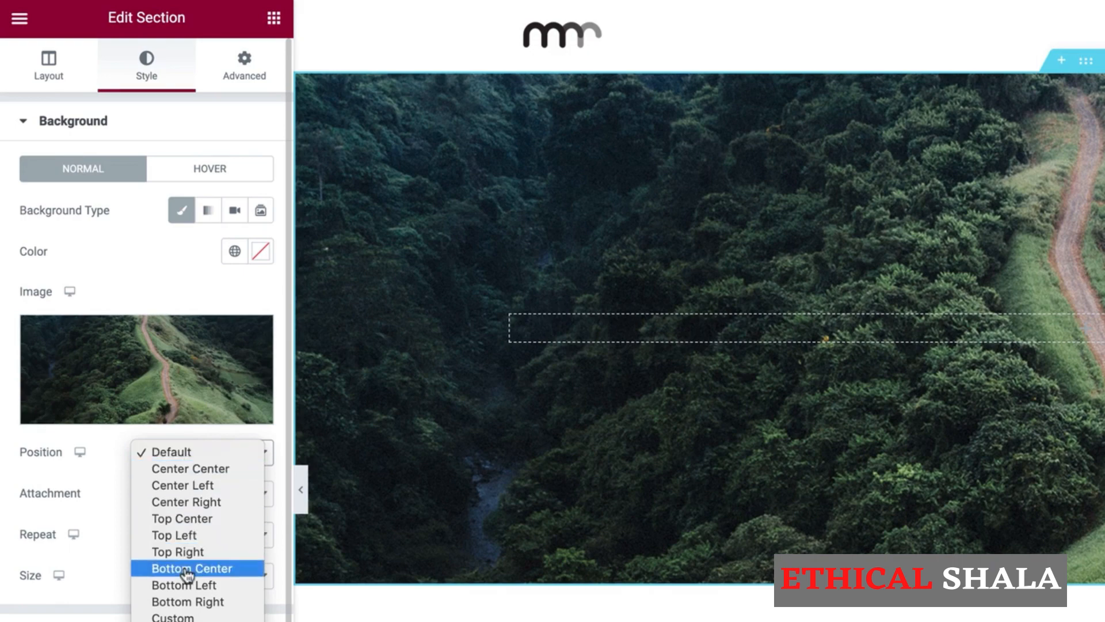
pyautogui.click(187, 570)
pyautogui.click(213, 453)
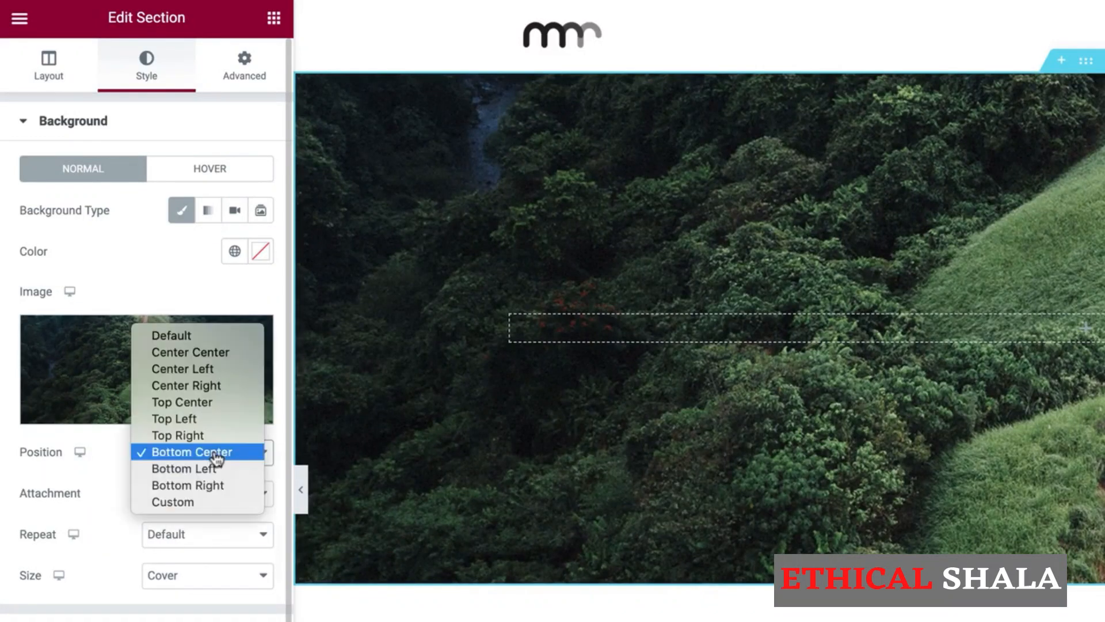
pyautogui.click(218, 470)
pyautogui.click(228, 454)
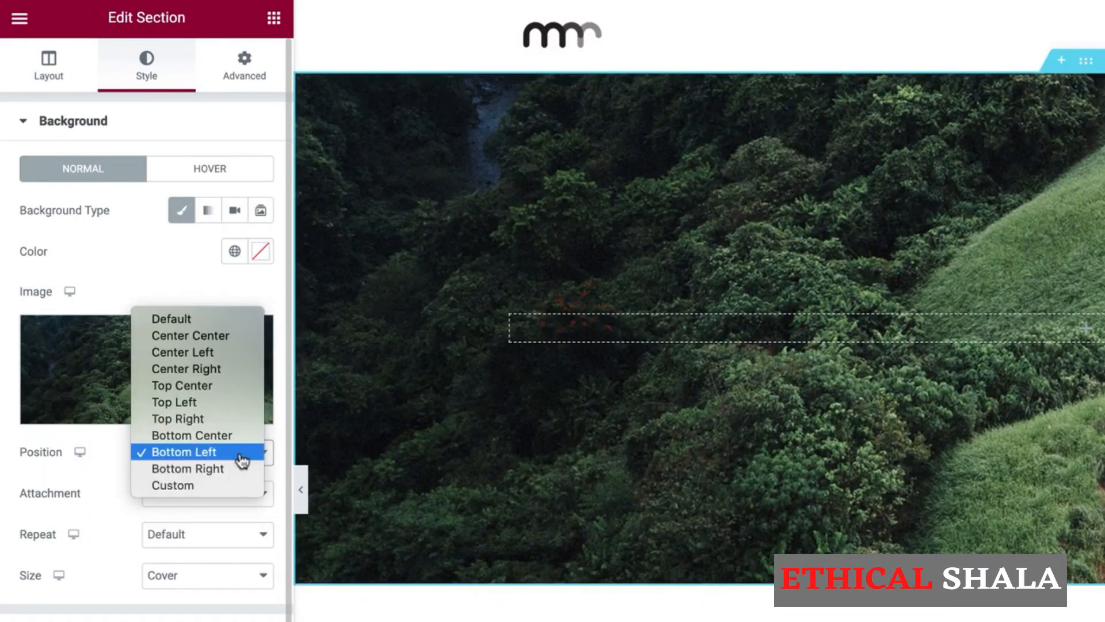
pyautogui.click(238, 466)
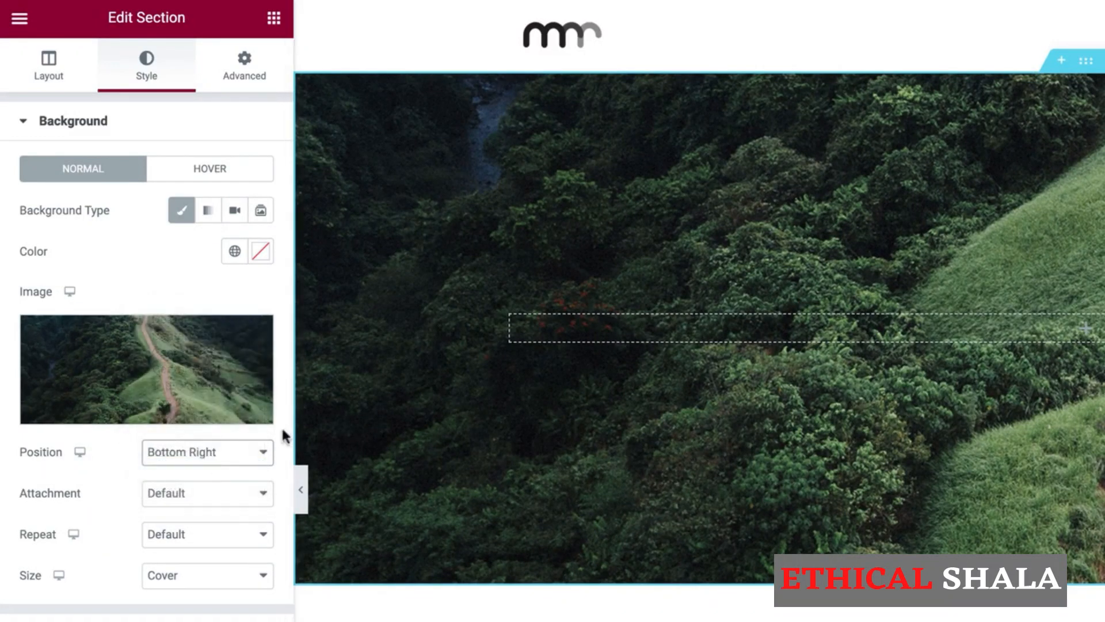
pyautogui.click(180, 461)
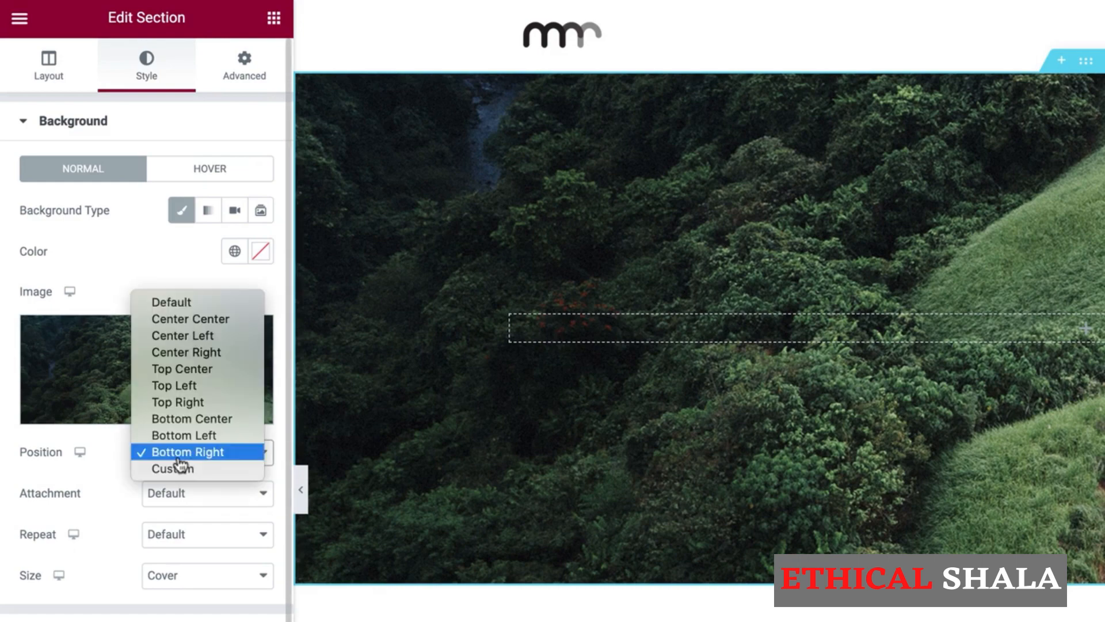
pyautogui.click(213, 301)
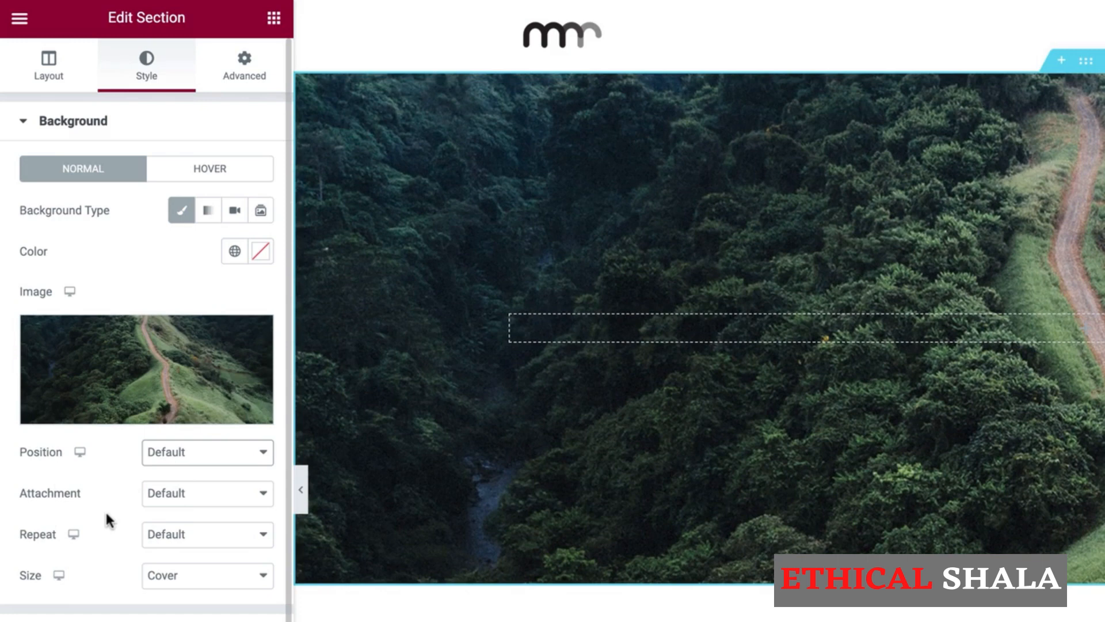
pyautogui.click(151, 575)
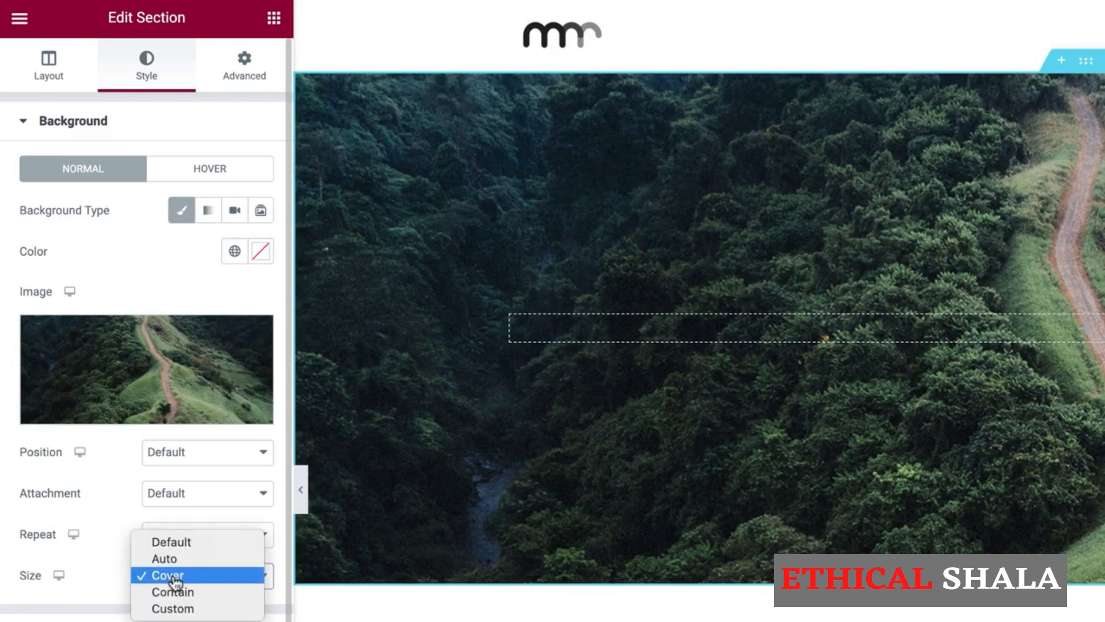
pyautogui.click(176, 576)
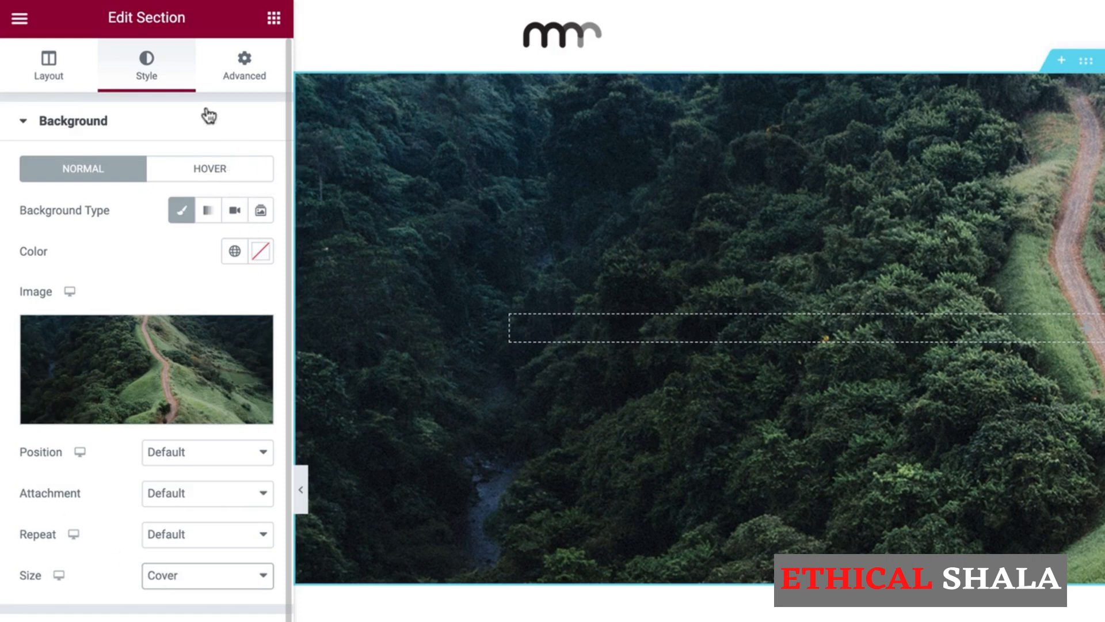
# Drag a Heading widget from the Elements panel into the forest hero section.
pyautogui.click(274, 23)
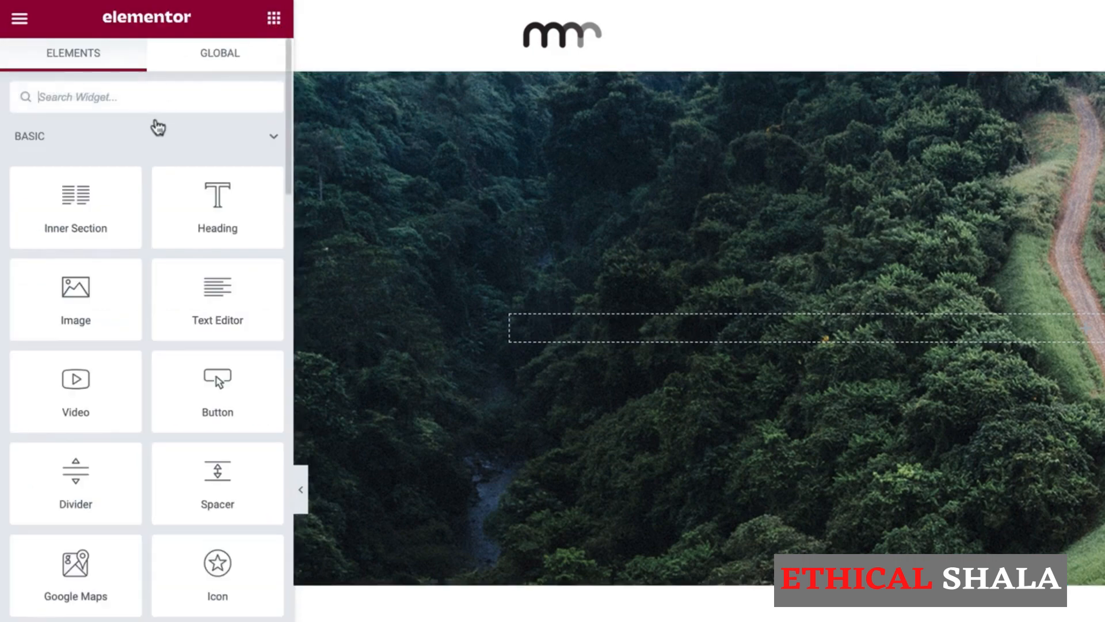
pyautogui.moveTo(214, 187); pyautogui.dragTo(637, 325)
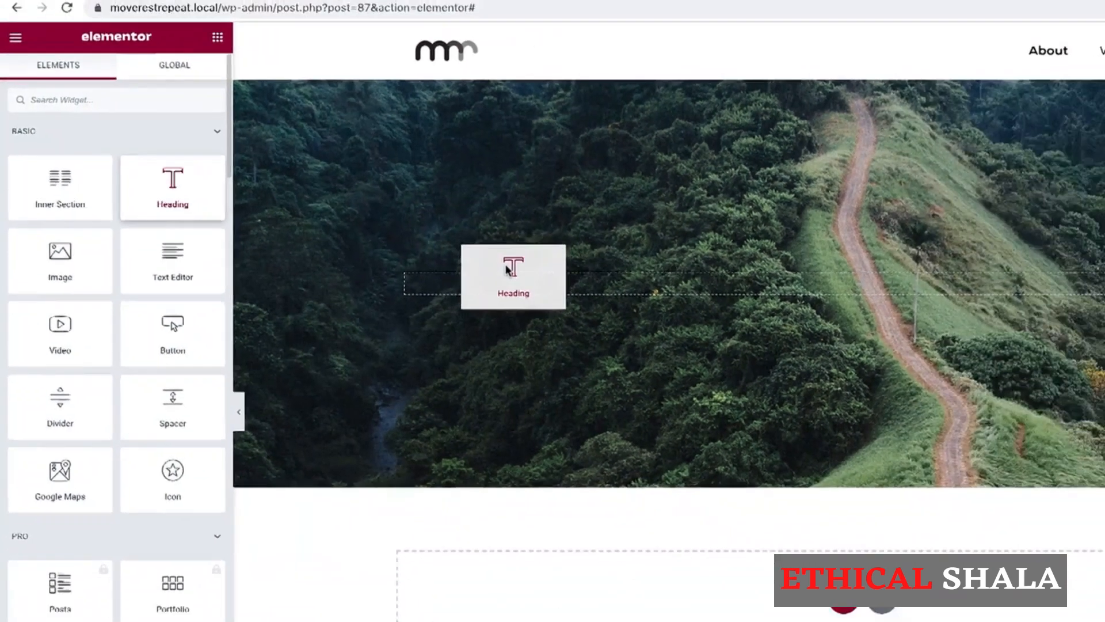
pyautogui.moveTo(375, 235); pyautogui.dragTo(374, 234)
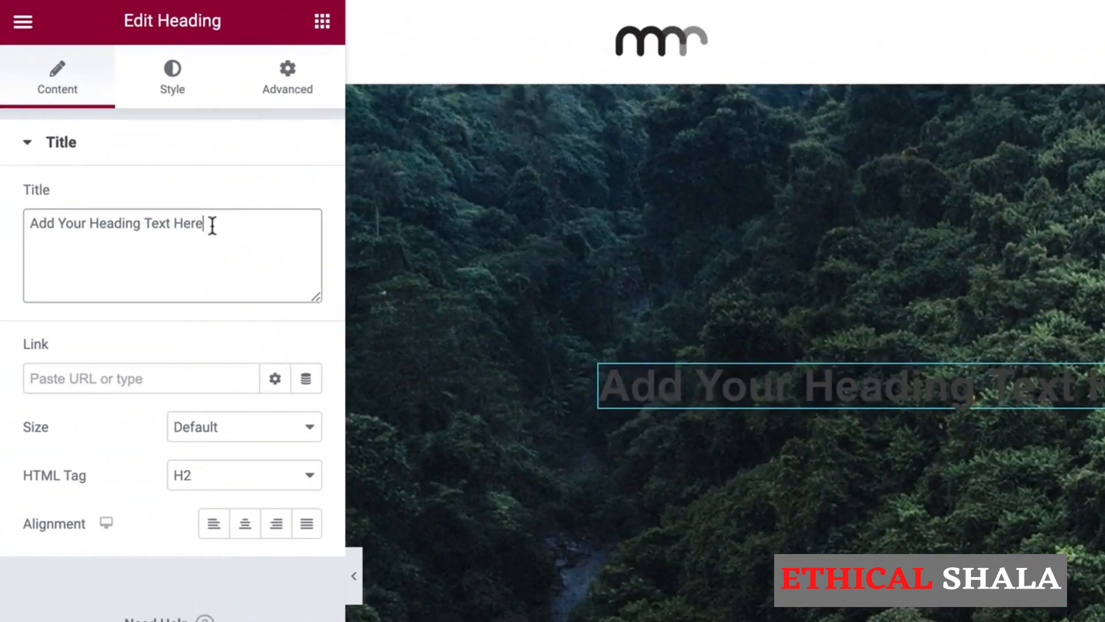
# Change the heading text to 'About' and set its text colour to white #FFFFFF.
pyautogui.moveTo(106, 158); pyautogui.dragTo(3, 157)
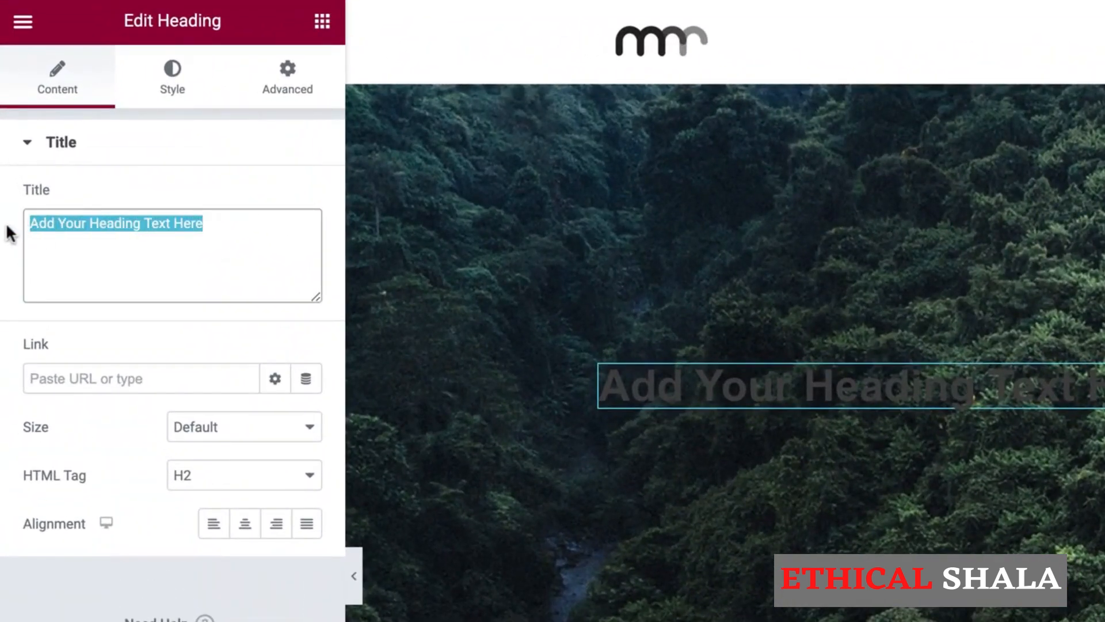
pyautogui.write('About')
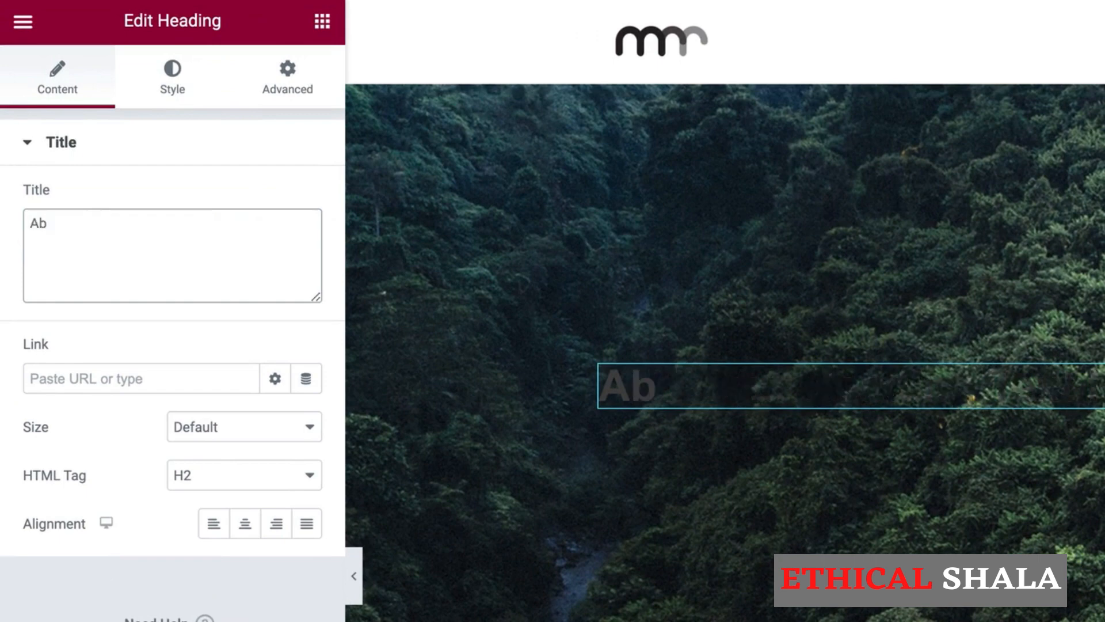
pyautogui.click(172, 92)
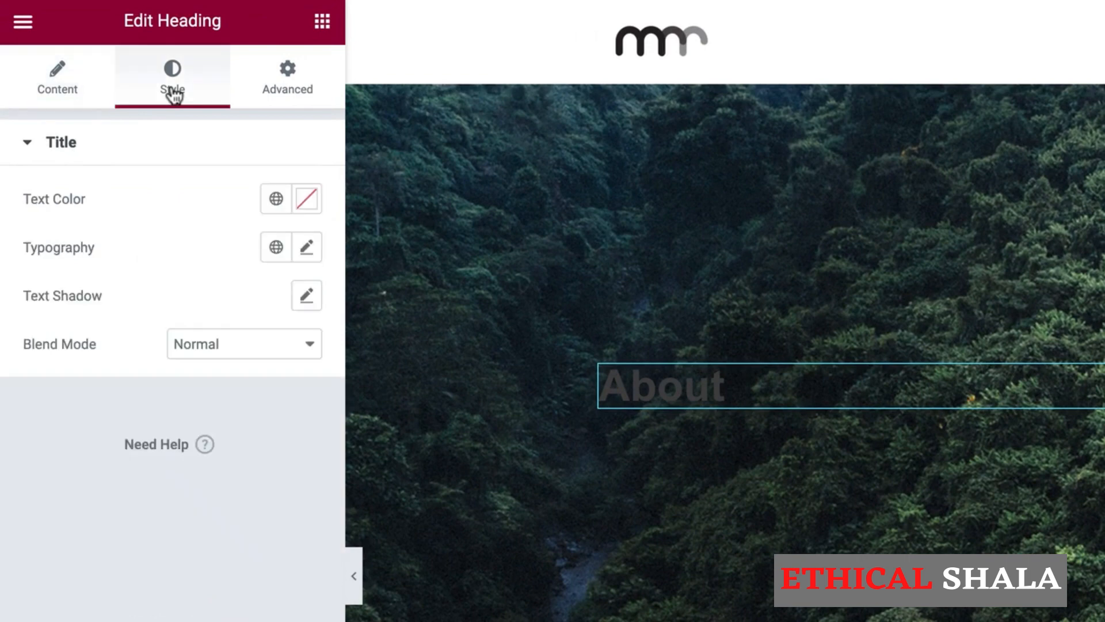
pyautogui.click(310, 202)
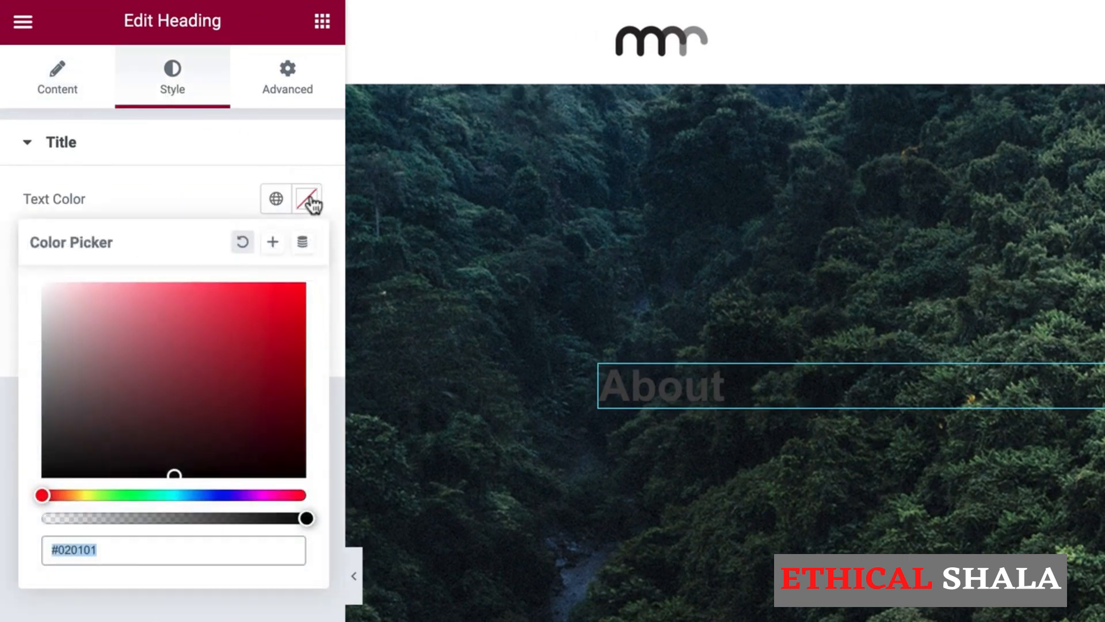
pyautogui.moveTo(185, 370); pyautogui.dragTo(0, 269)
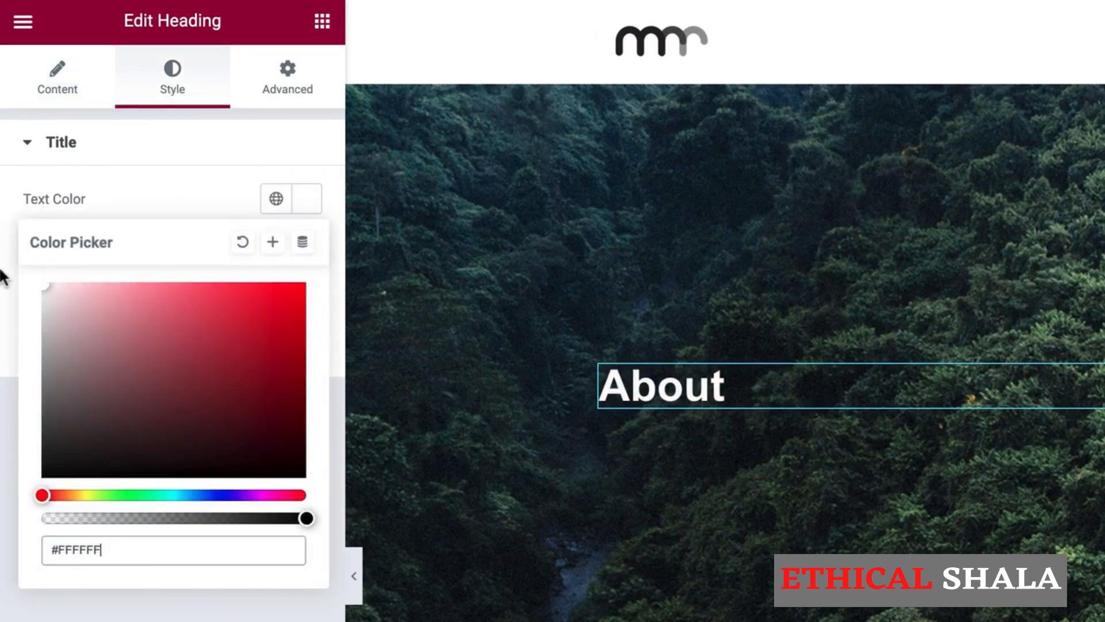
pyautogui.click(181, 183)
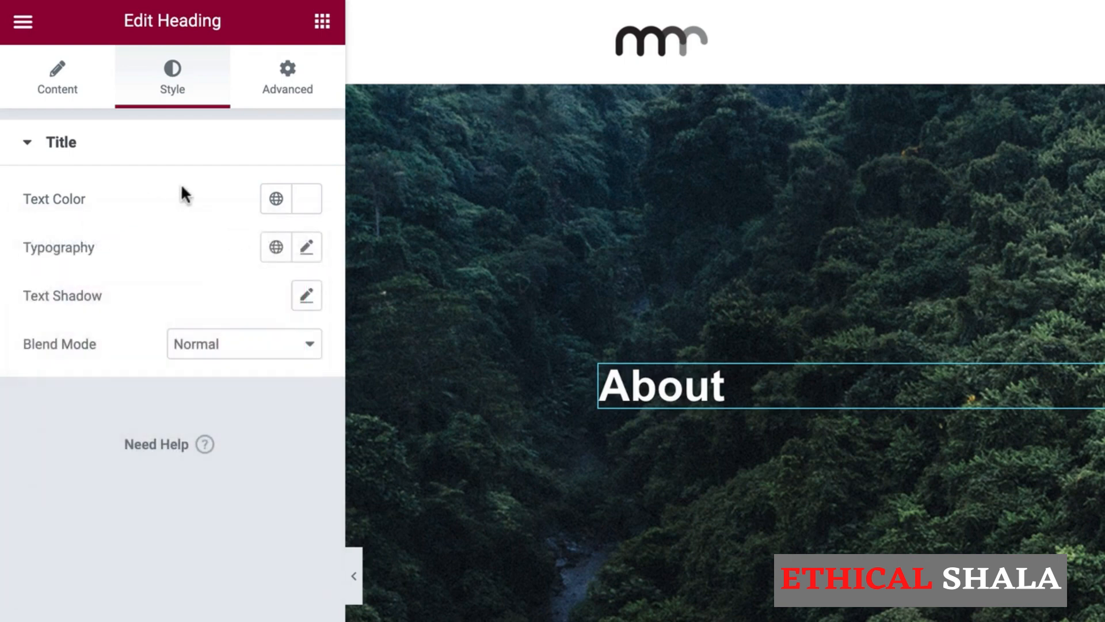
# Change the About heading's font family to Roboto.
pyautogui.click(310, 251)
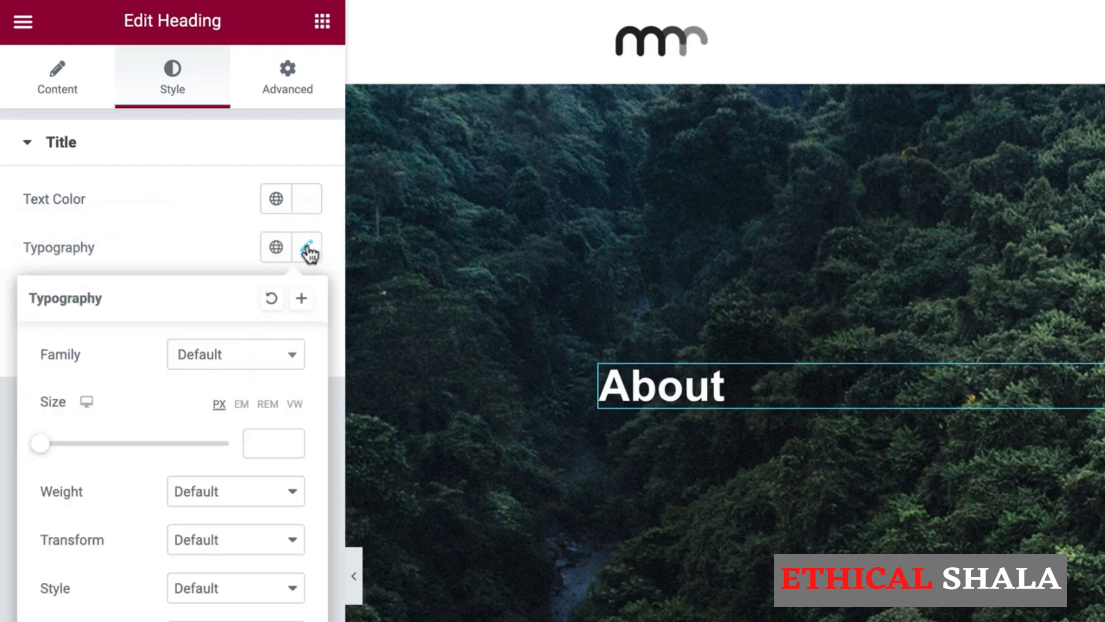
pyautogui.click(253, 362)
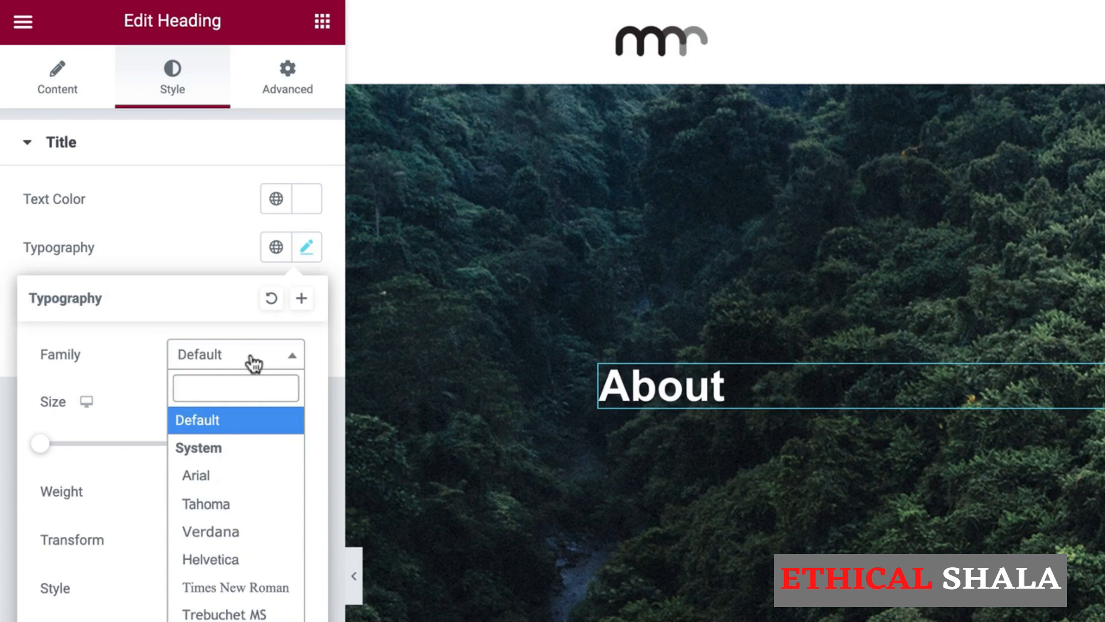
pyautogui.write('robo')
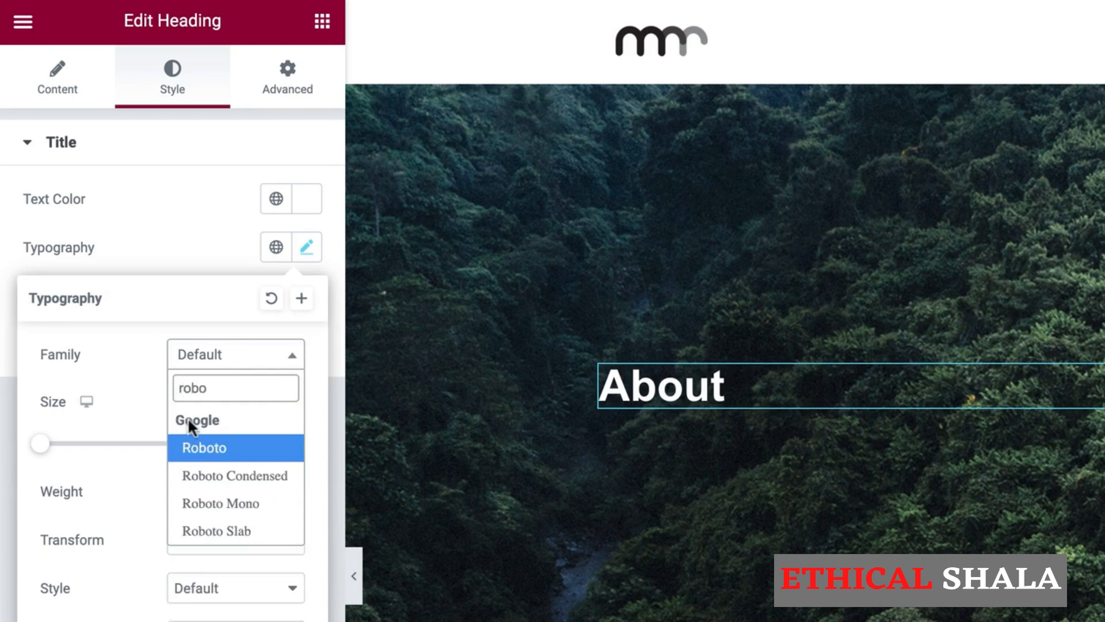
pyautogui.click(205, 448)
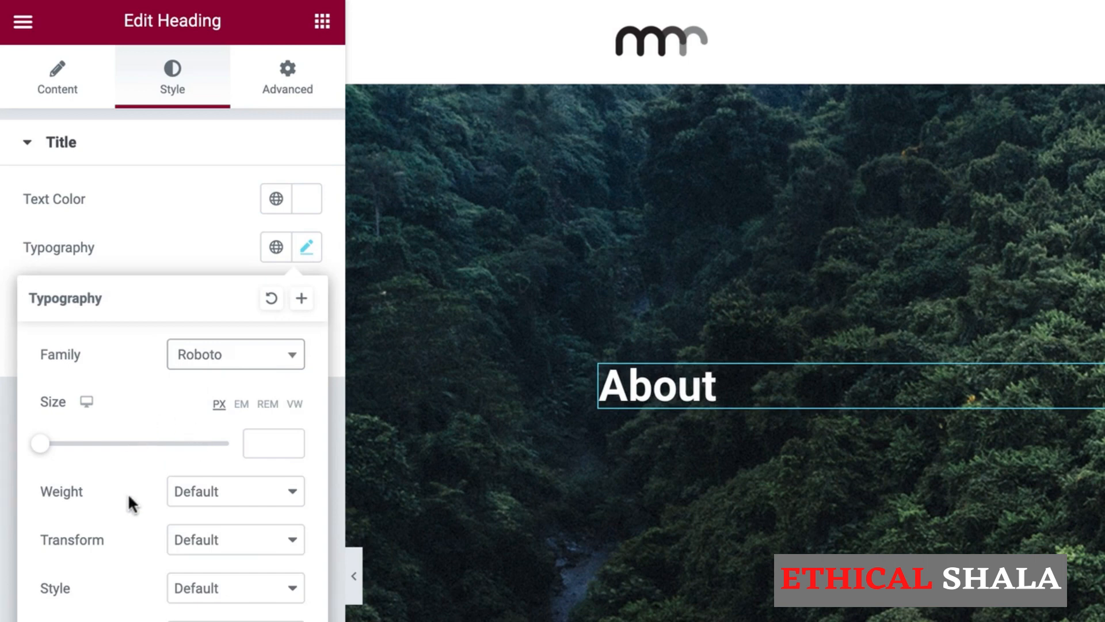
# Set the heading size to 150 px with Uppercase transform, then save the page.
pyautogui.click(271, 443)
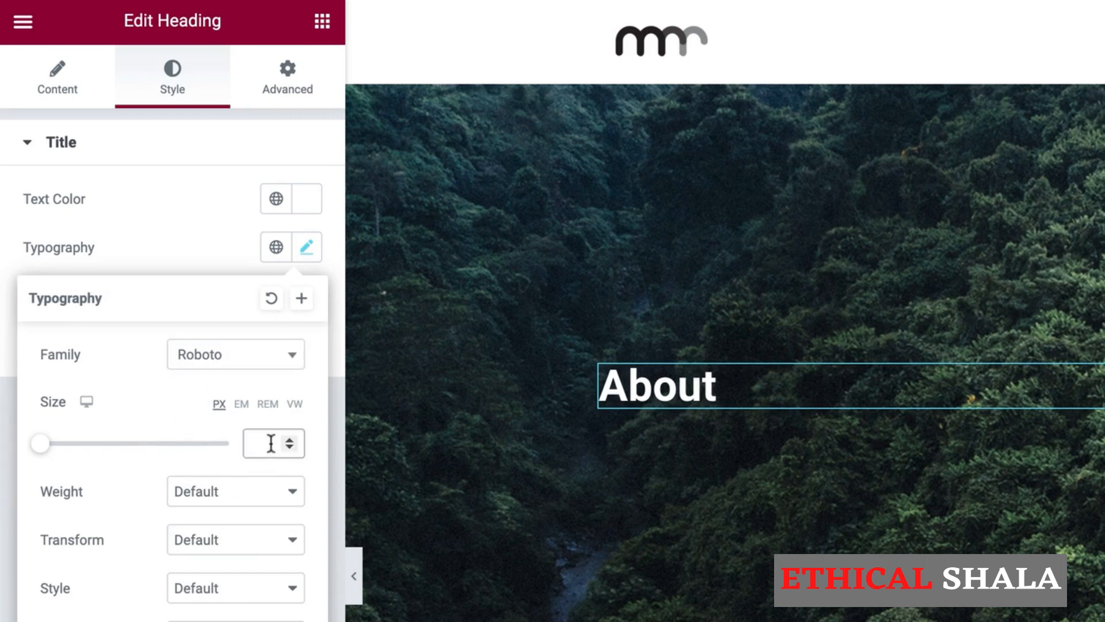
pyautogui.write('150')
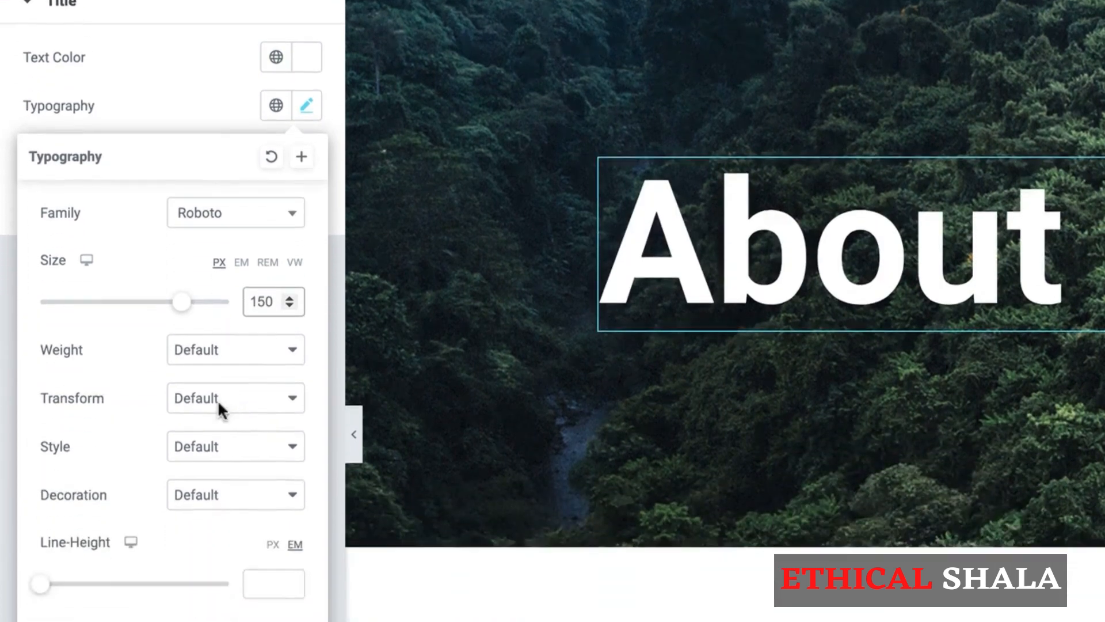
pyautogui.click(251, 446)
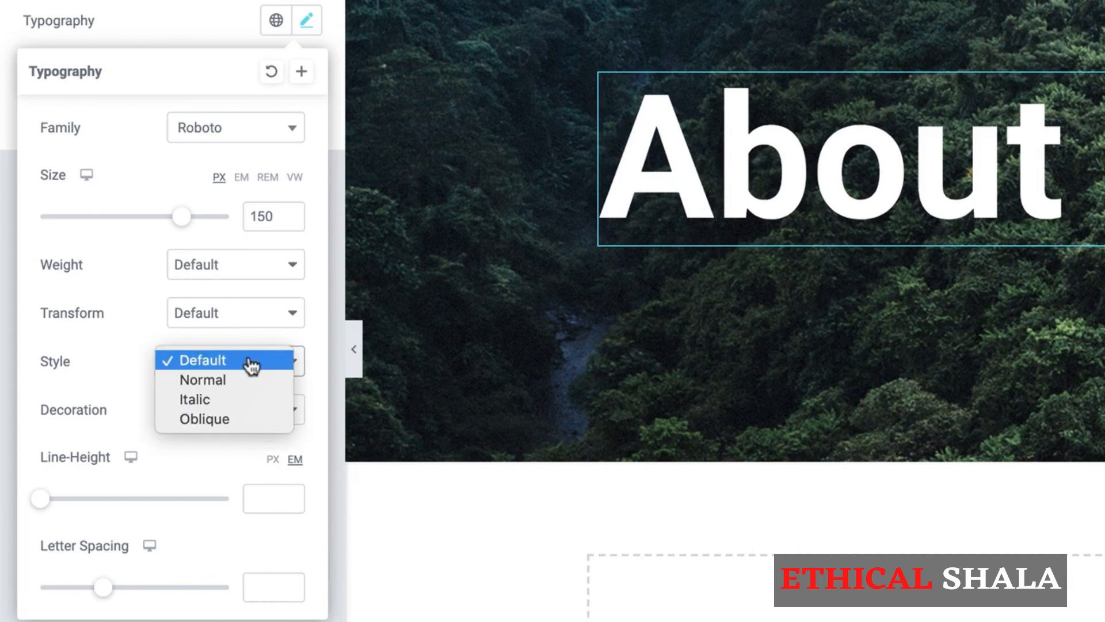
pyautogui.click(259, 314)
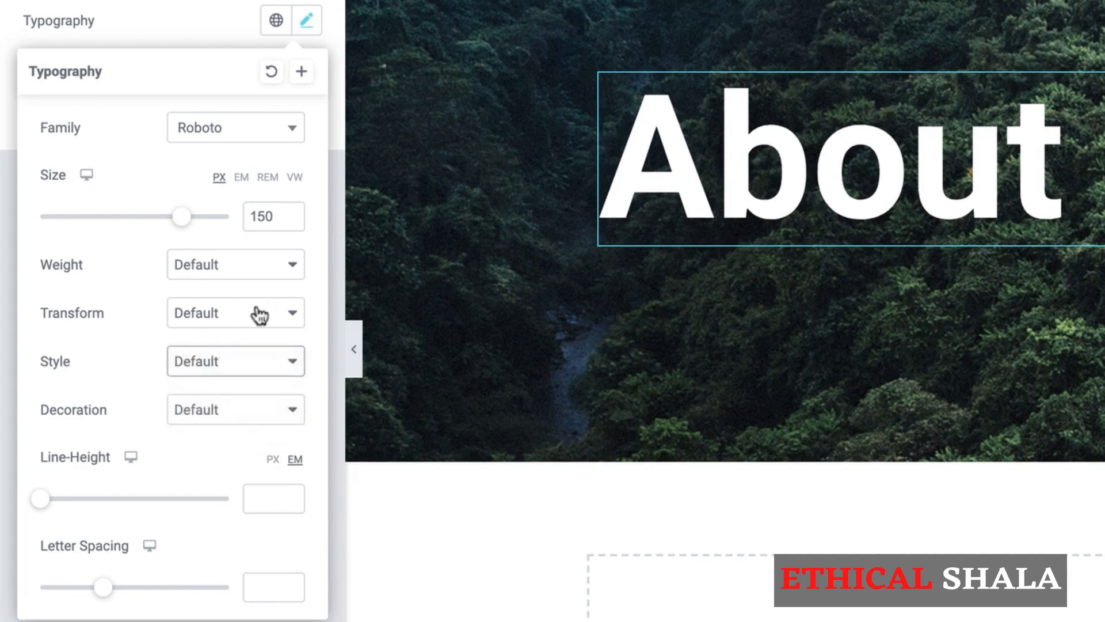
pyautogui.click(259, 313)
pyautogui.click(224, 331)
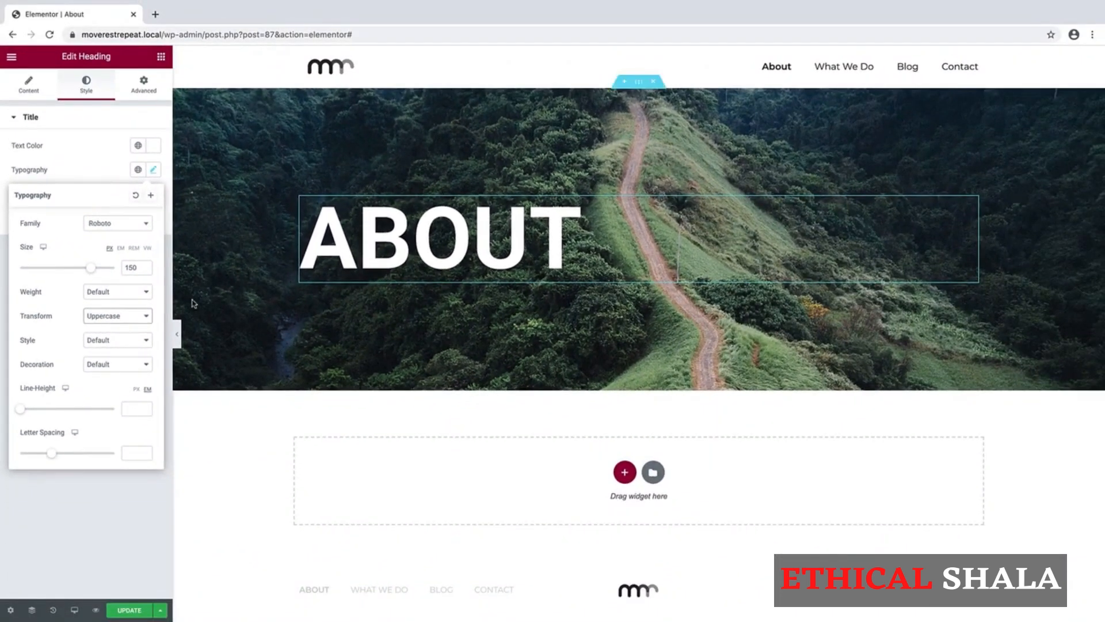
pyautogui.click(129, 609)
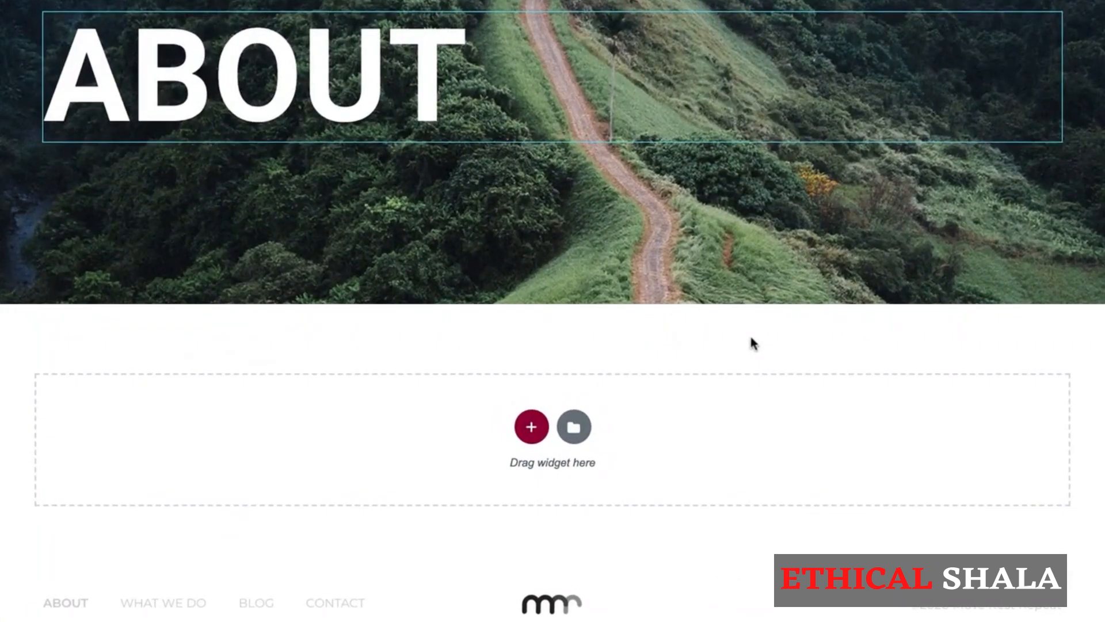
# Insert a two-column section below the hero and widen the left column to about 60%.
pyautogui.click(530, 426)
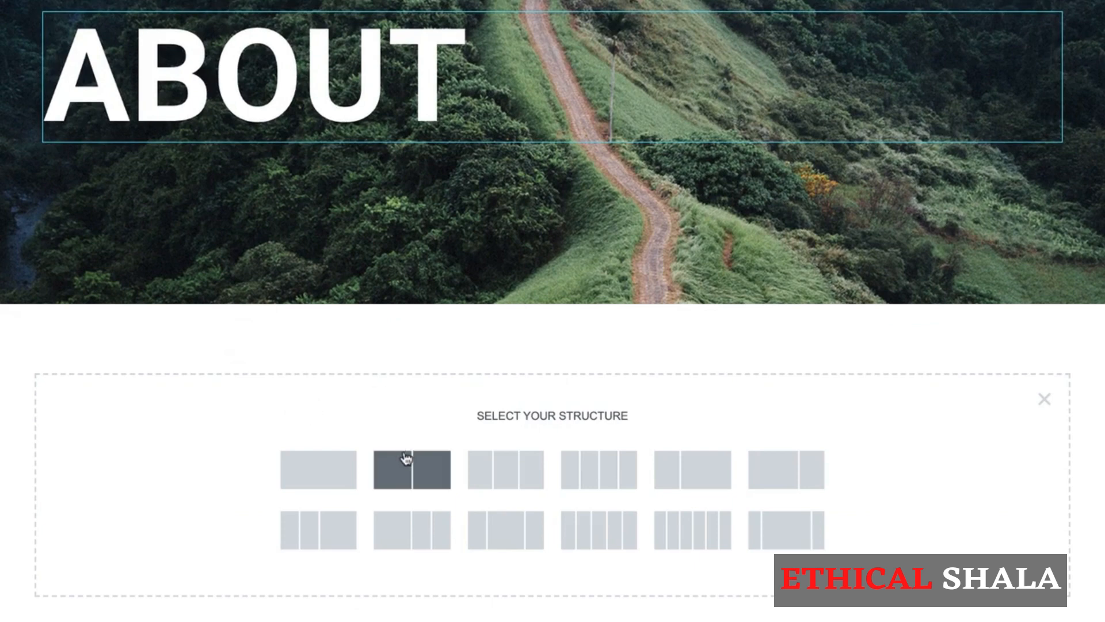
pyautogui.click(433, 471)
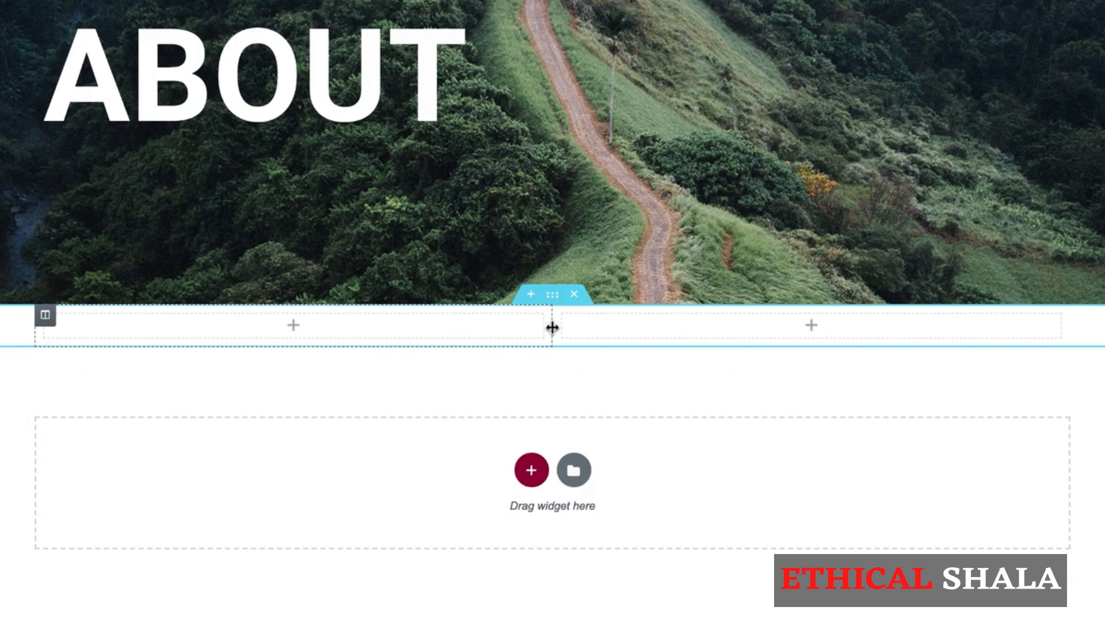
pyautogui.moveTo(551, 326); pyautogui.dragTo(656, 326)
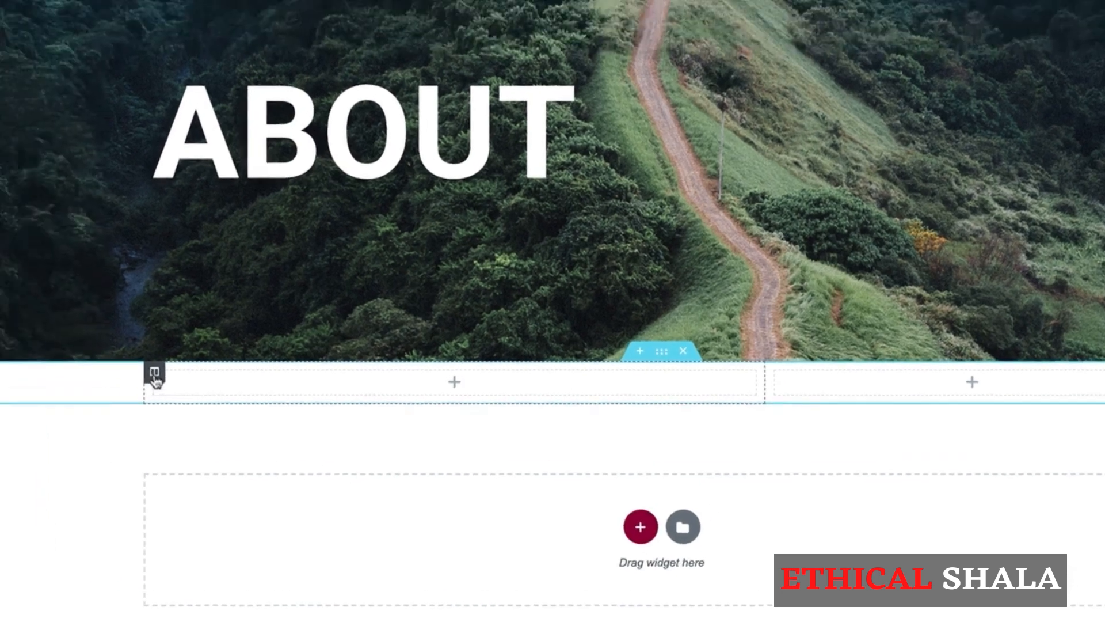
pyautogui.click(46, 320)
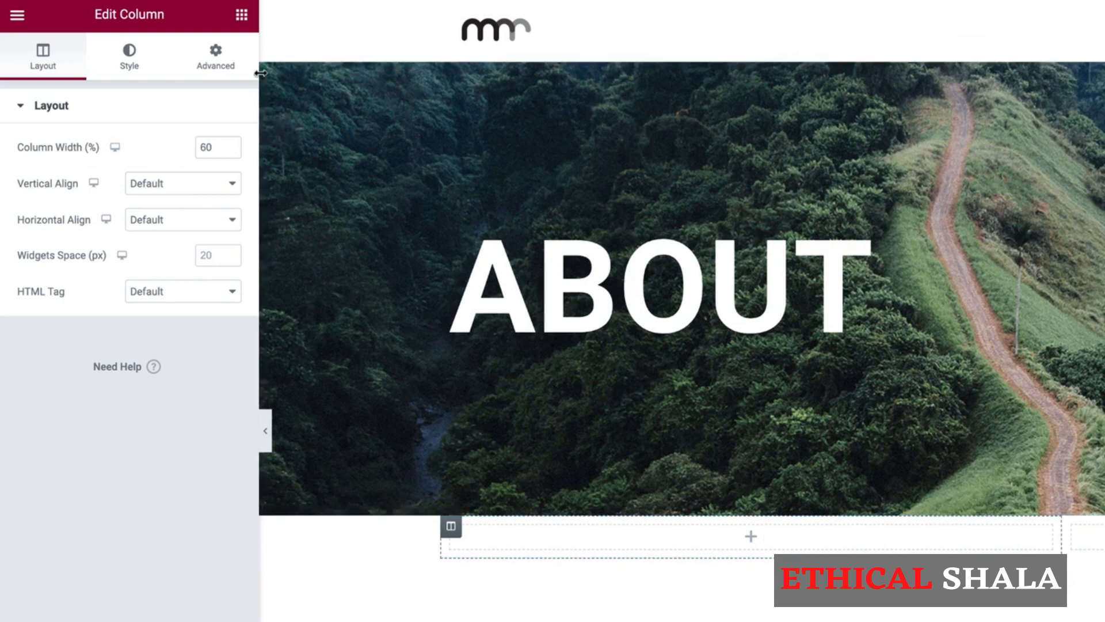
pyautogui.click(242, 15)
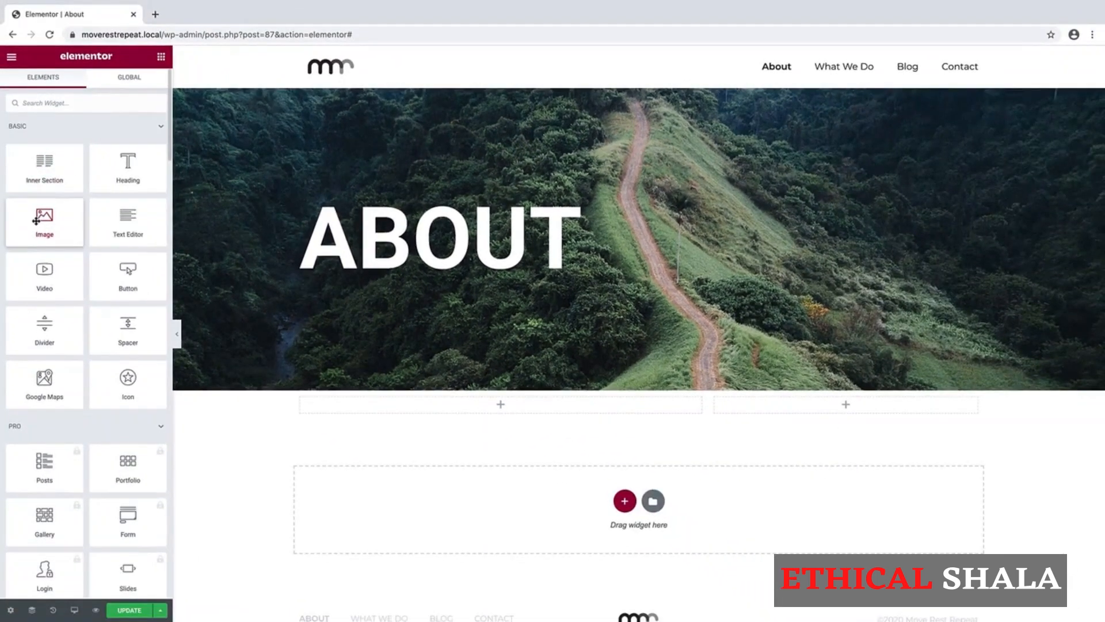
# Place an Image widget in the right column showing the uploaded About - Section 1.jpg beach photo.
pyautogui.moveTo(40, 230); pyautogui.dragTo(918, 438)
pyautogui.moveTo(826, 406); pyautogui.dragTo(826, 409)
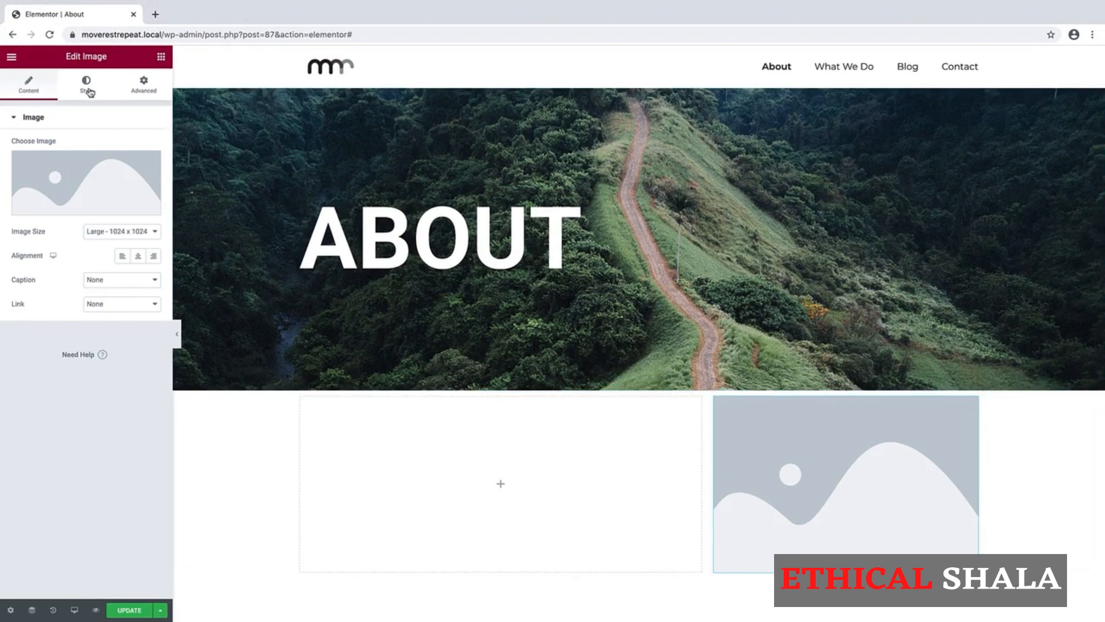
pyautogui.click(95, 177)
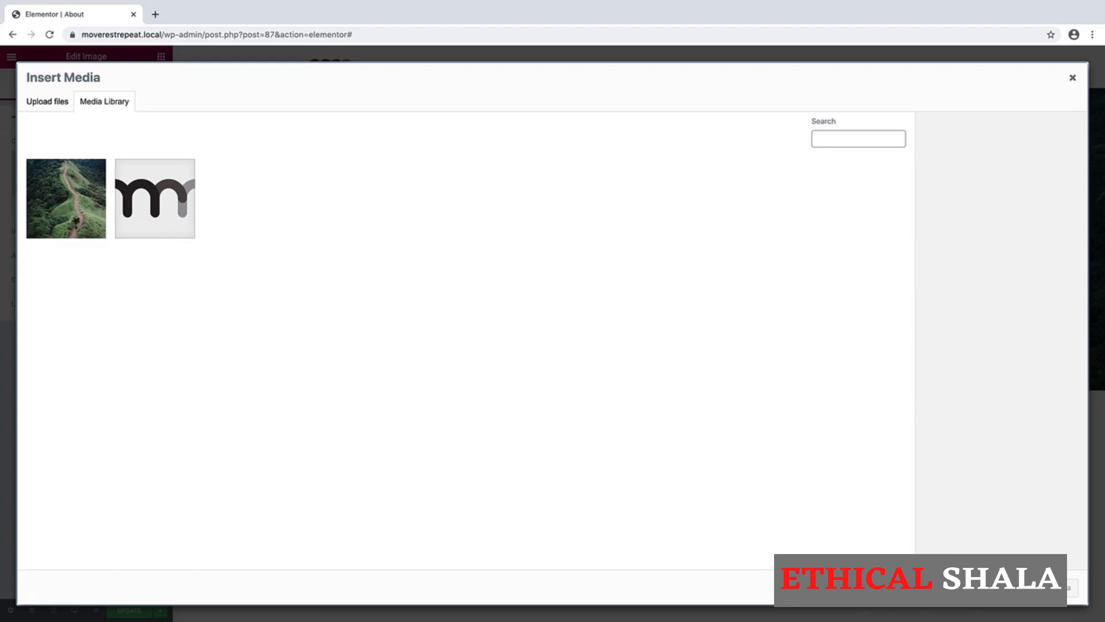
pyautogui.moveTo(1104, 264); pyautogui.dragTo(455, 289)
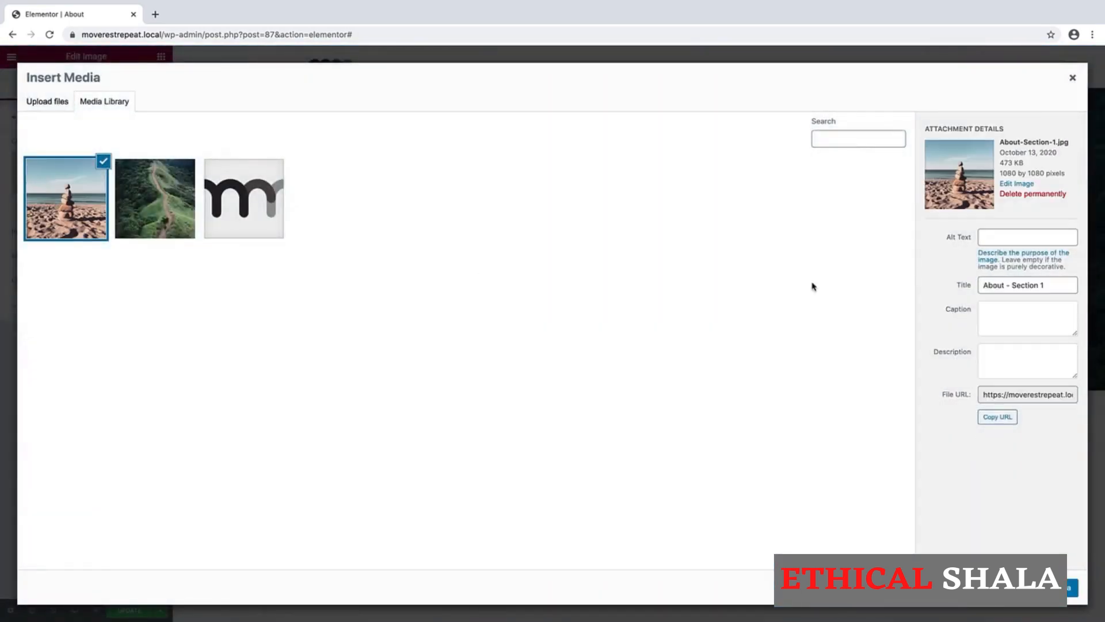
pyautogui.click(1042, 587)
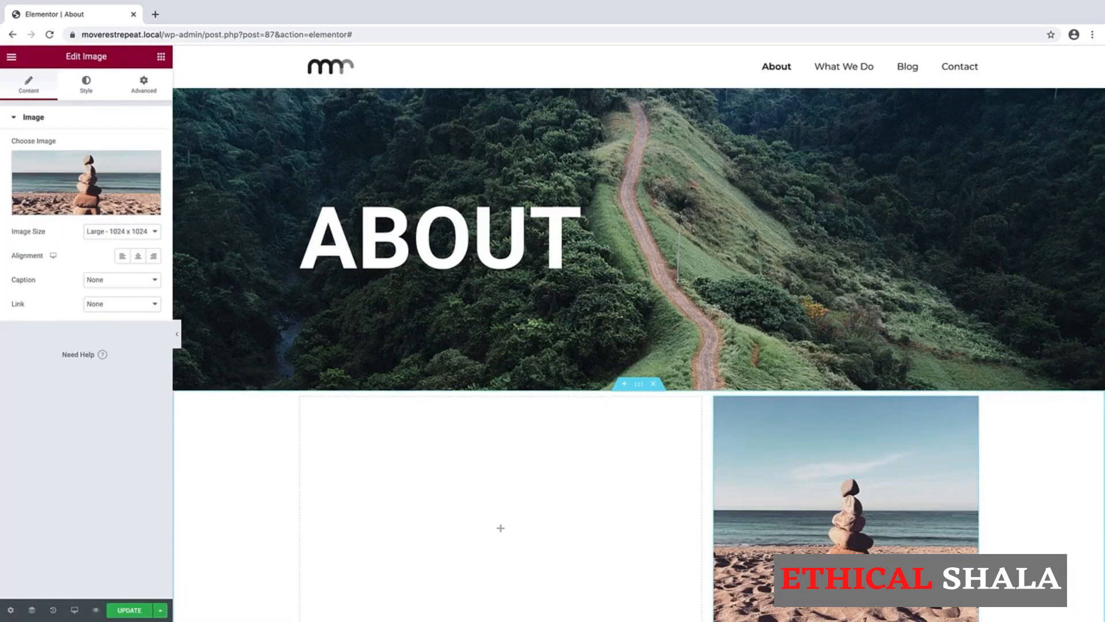
# Drop a Heading widget into the empty left column.
pyautogui.scroll(-2, 1037, 510)
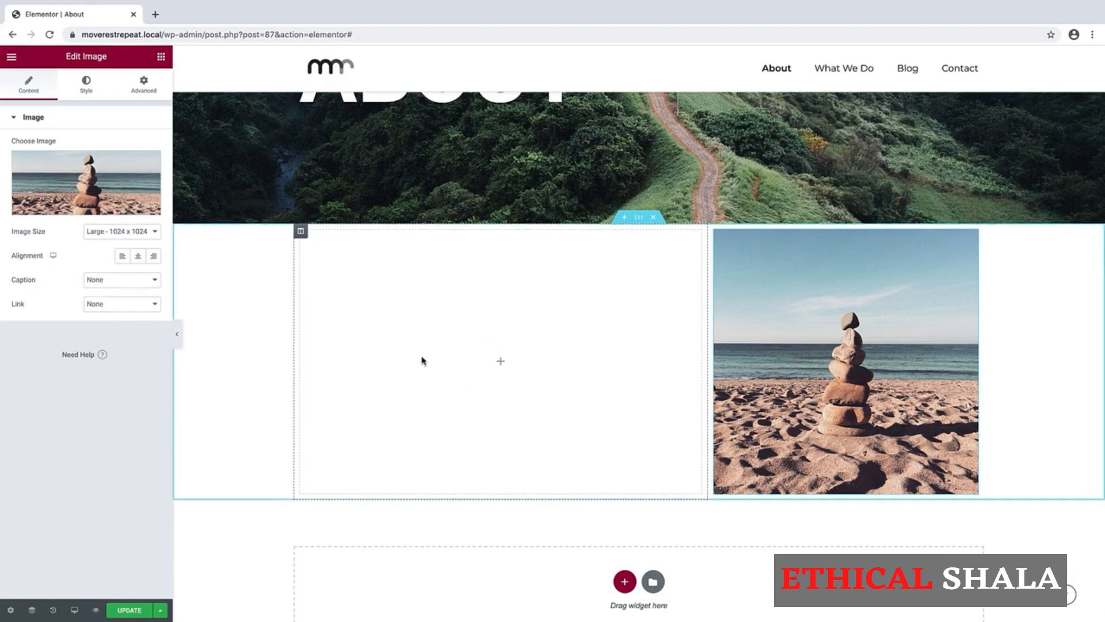
pyautogui.click(161, 57)
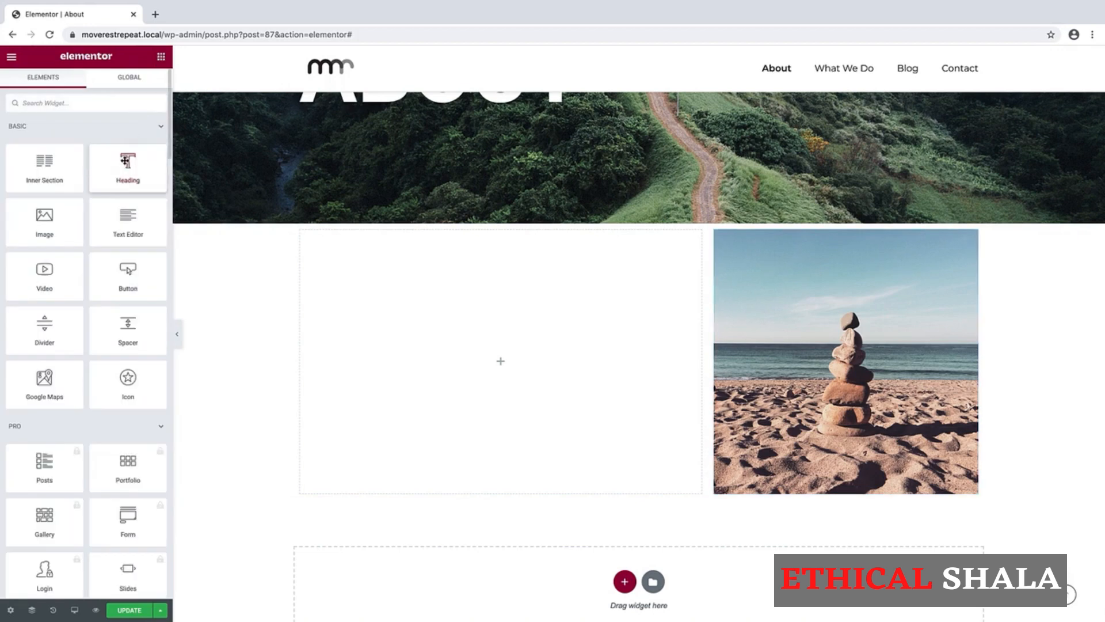
pyautogui.moveTo(124, 161); pyautogui.dragTo(402, 332)
# Open About - Content.pdf in Preview to Section 1, 'Simple is better. Less is more.'.
pyautogui.tripleClick(100, 193)
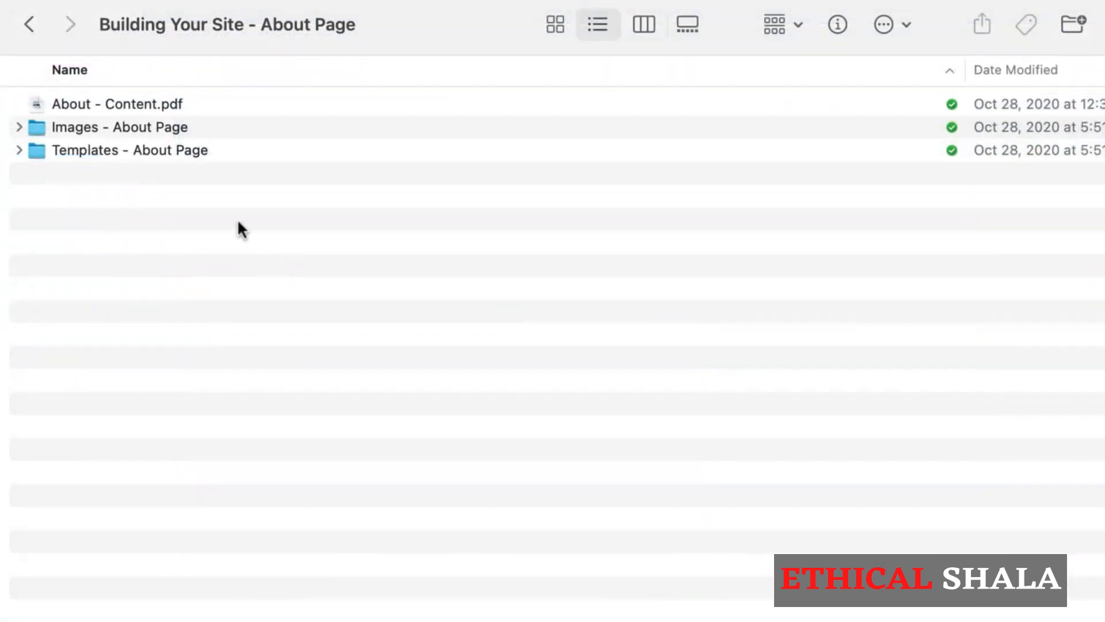
pyautogui.doubleClick(81, 105)
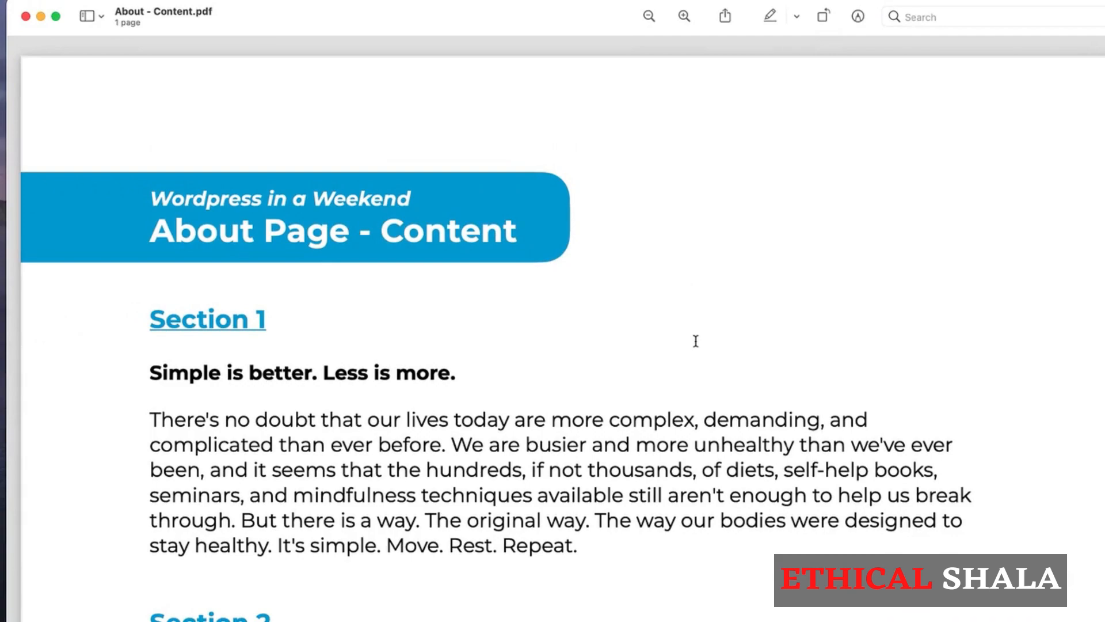
pyautogui.scroll(-5, 694, 345)
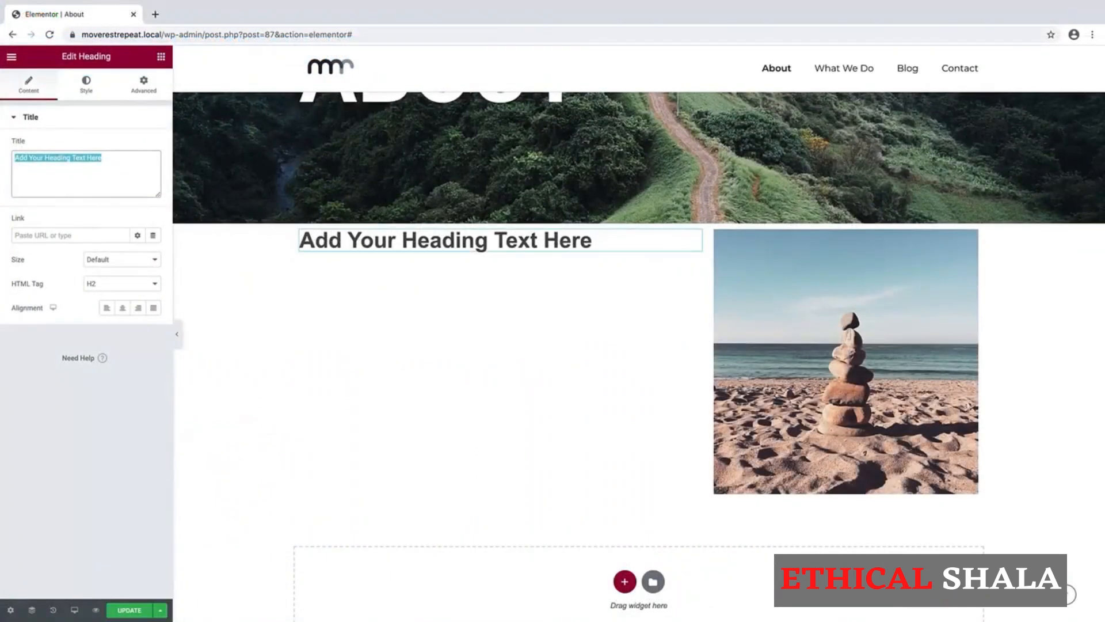
# Replace the heading's placeholder title with 'Simple is better. Less is more'.
pyautogui.write('Simple is b')
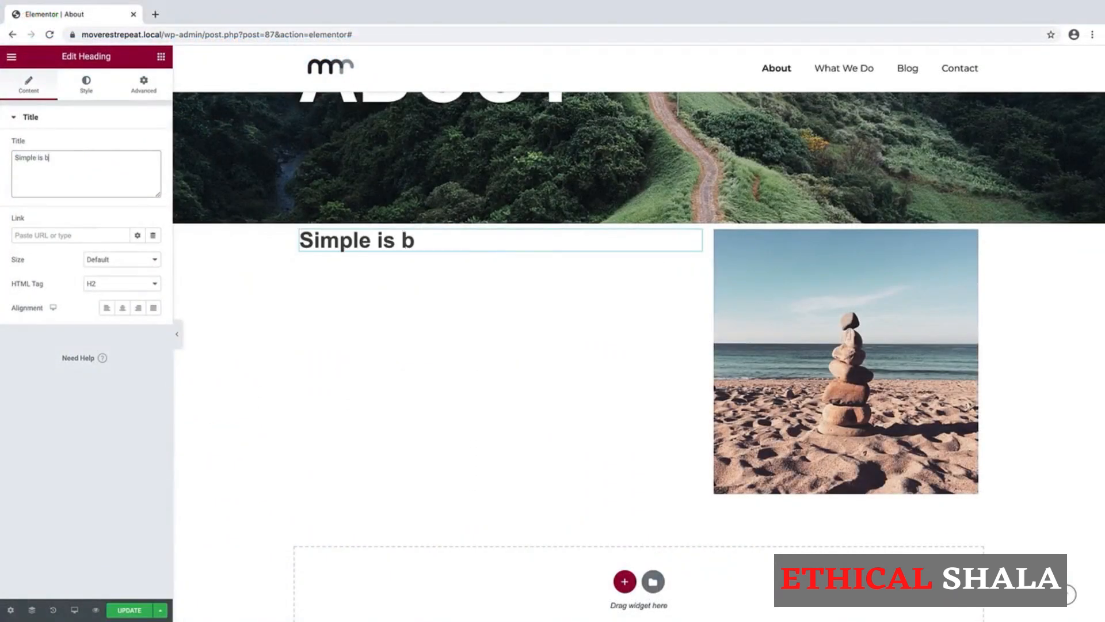
pyautogui.write('etter')
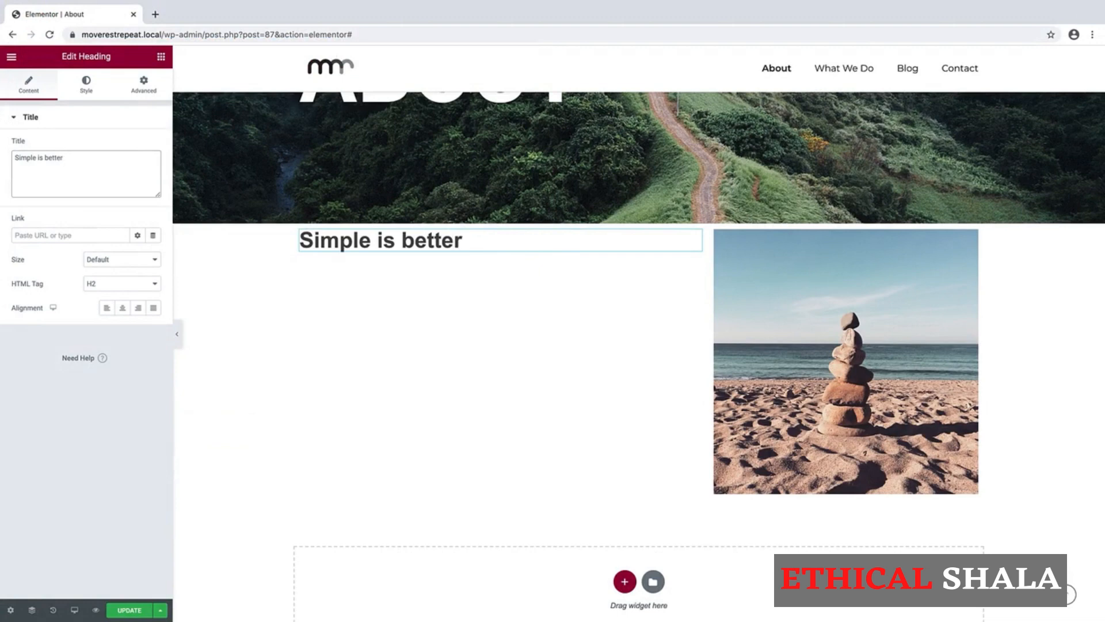
pyautogui.write('. Less is more.')
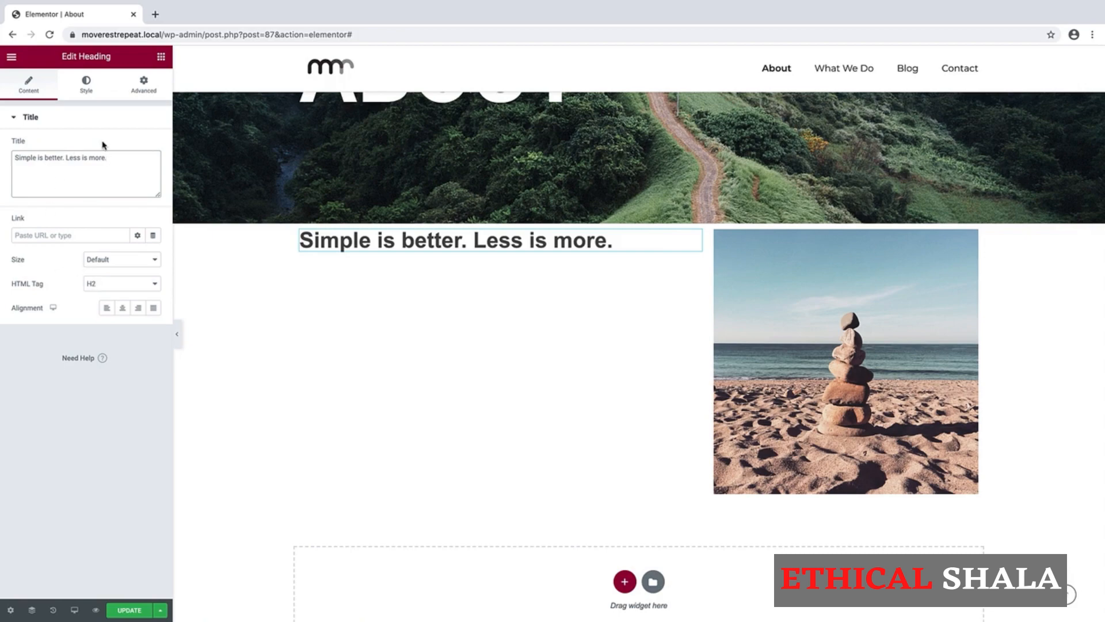
pyautogui.click(161, 56)
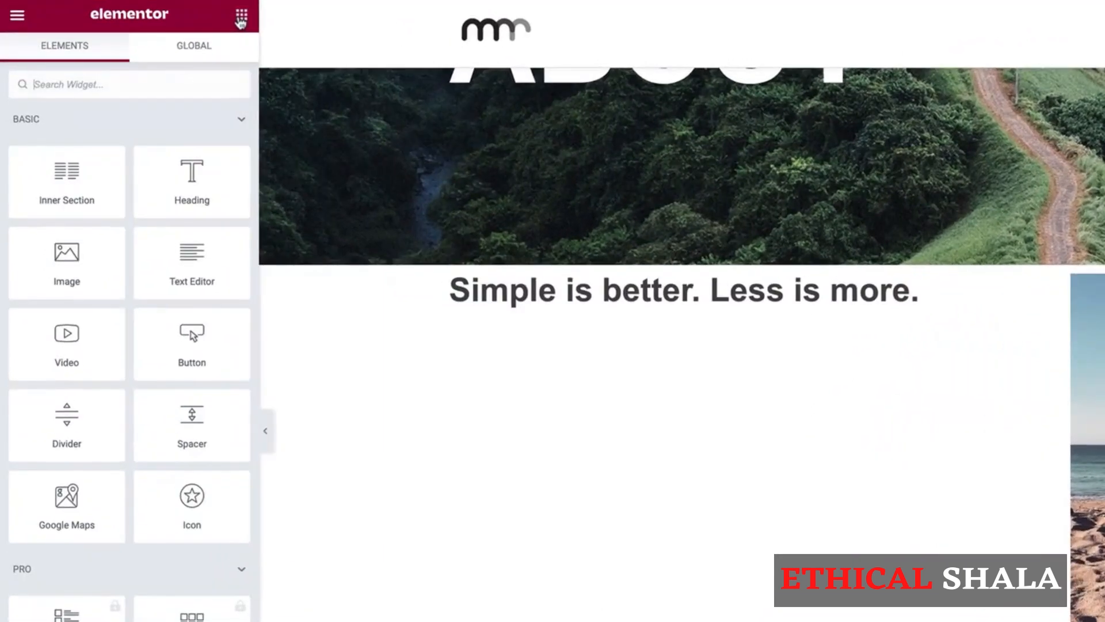
# Add a Divider widget below the heading with its width set to 20.
pyautogui.moveTo(62, 420); pyautogui.dragTo(578, 305)
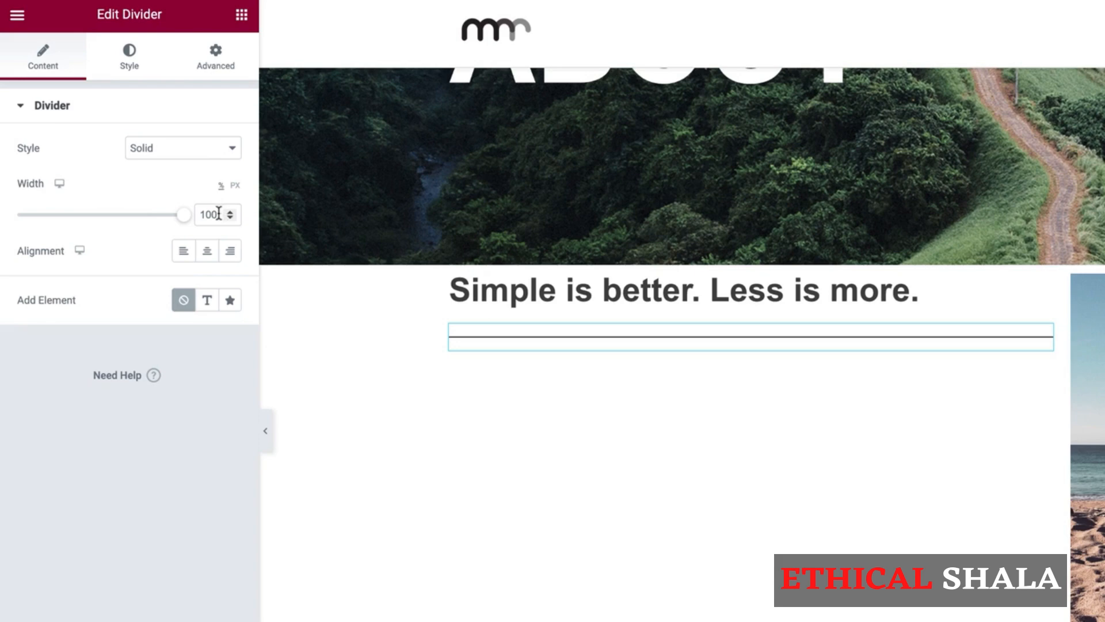
pyautogui.moveTo(182, 216); pyautogui.dragTo(63, 217)
pyautogui.moveTo(214, 210); pyautogui.dragTo(187, 216)
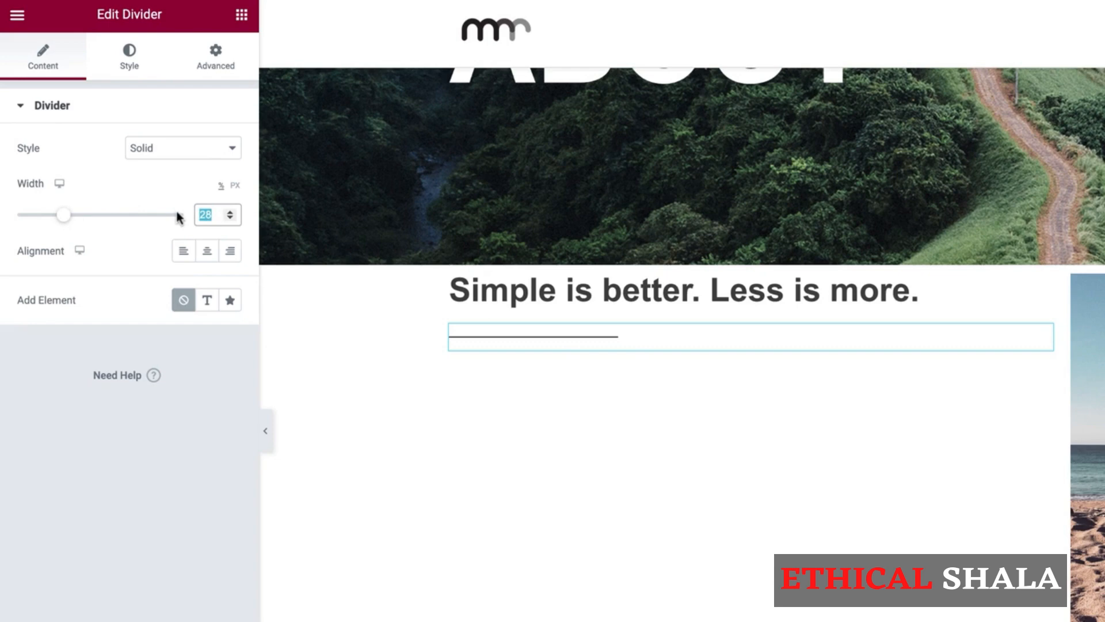
pyautogui.write('20')
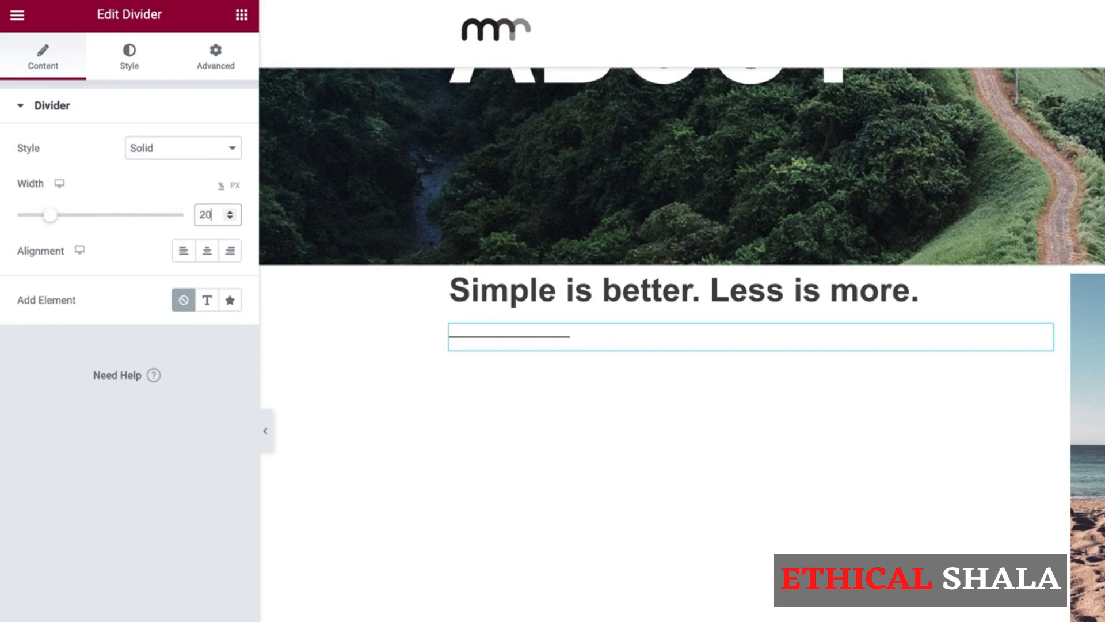
# Style the divider with colour #c5c5c5 and weight 2.5.
pyautogui.click(129, 61)
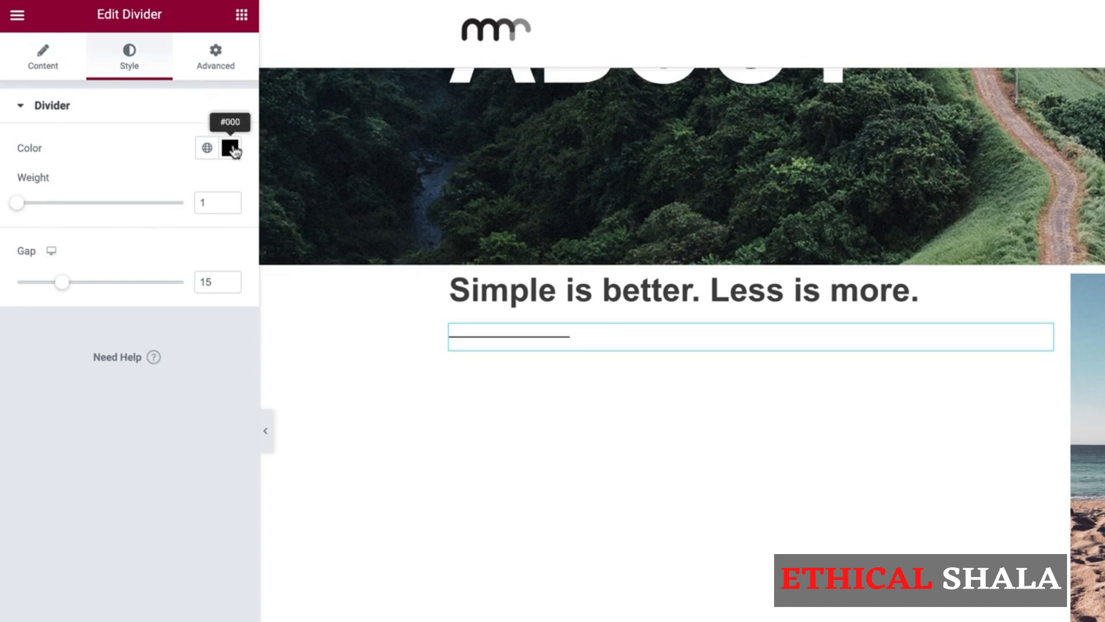
pyautogui.click(231, 149)
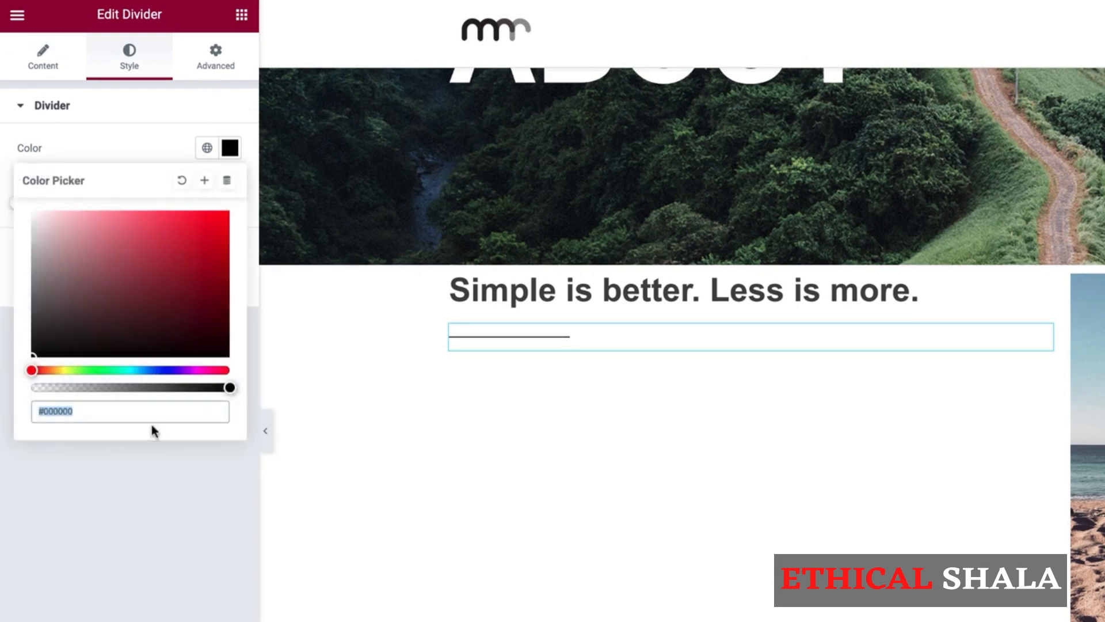
pyautogui.write('#c5c5c5')
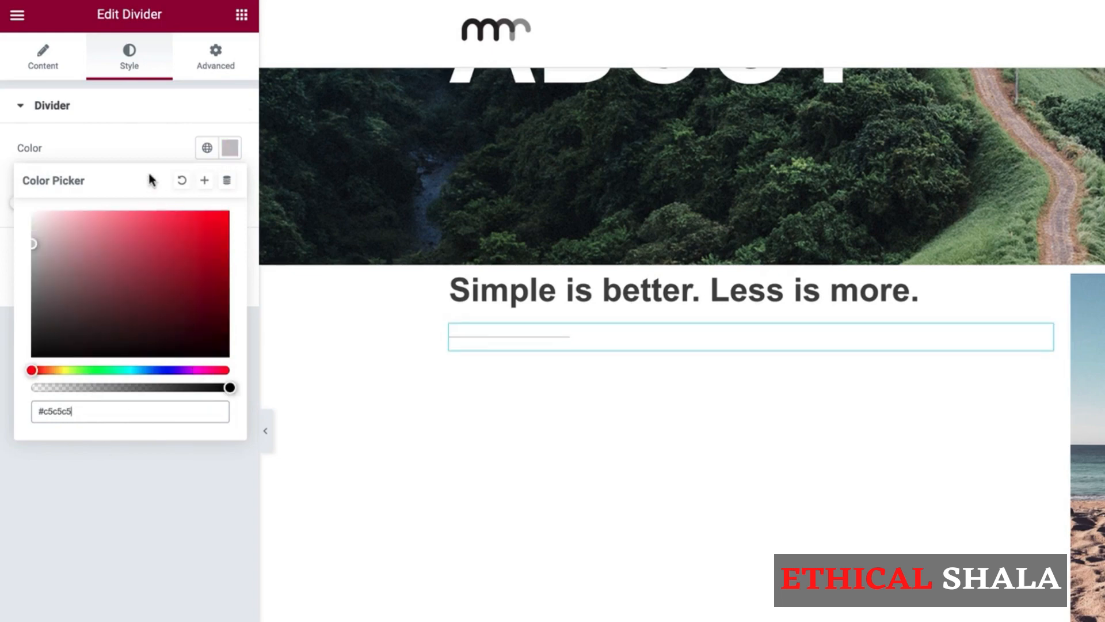
pyautogui.click(146, 149)
pyautogui.doubleClick(199, 203)
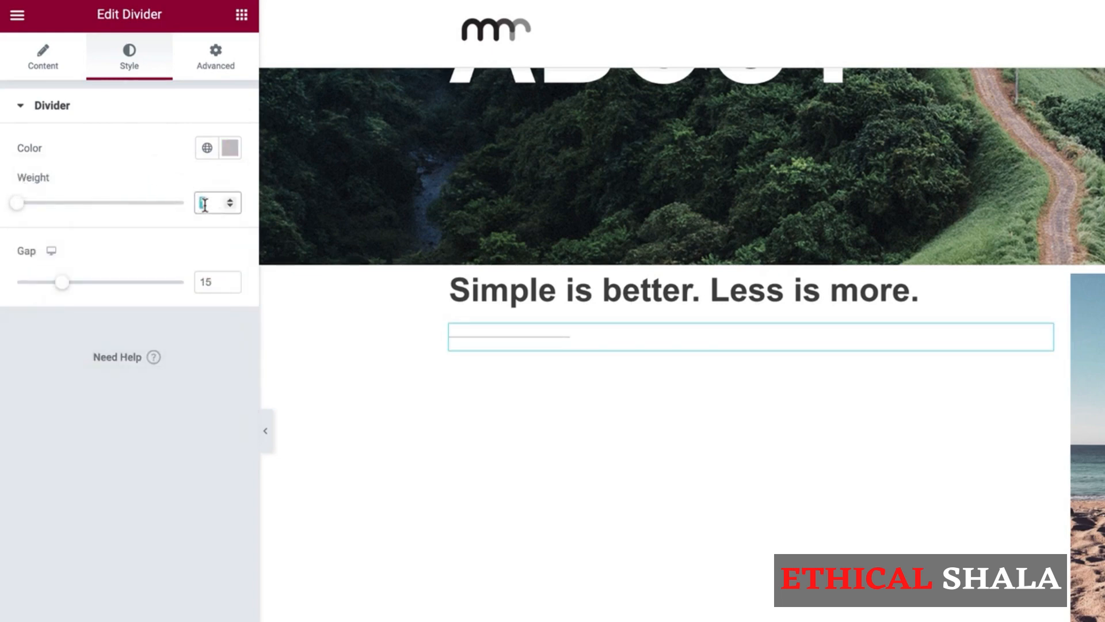
pyautogui.write('2.5')
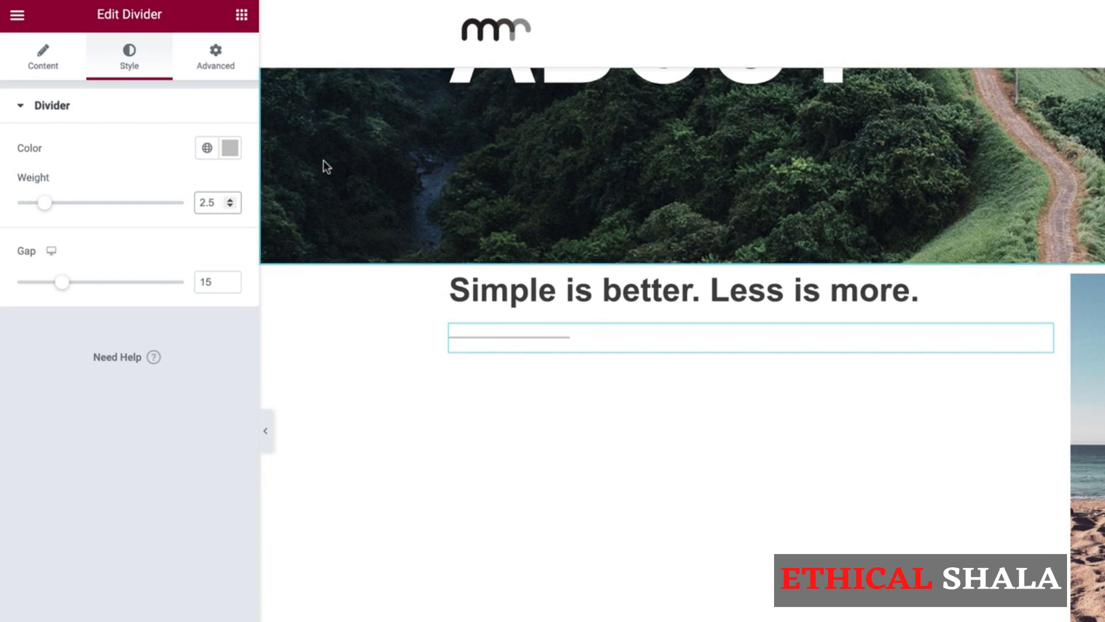
pyautogui.click(242, 15)
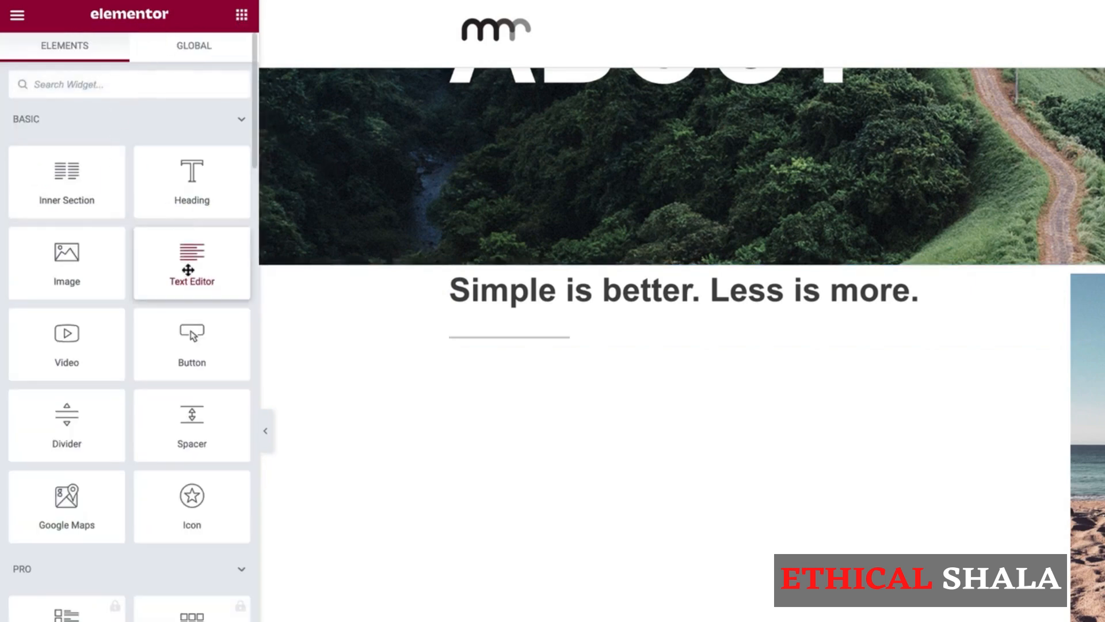
# Add a Text Editor below the divider and paste the PDF's Section 1 paragraph over the Lorem ipsum.
pyautogui.moveTo(188, 270); pyautogui.dragTo(541, 356)
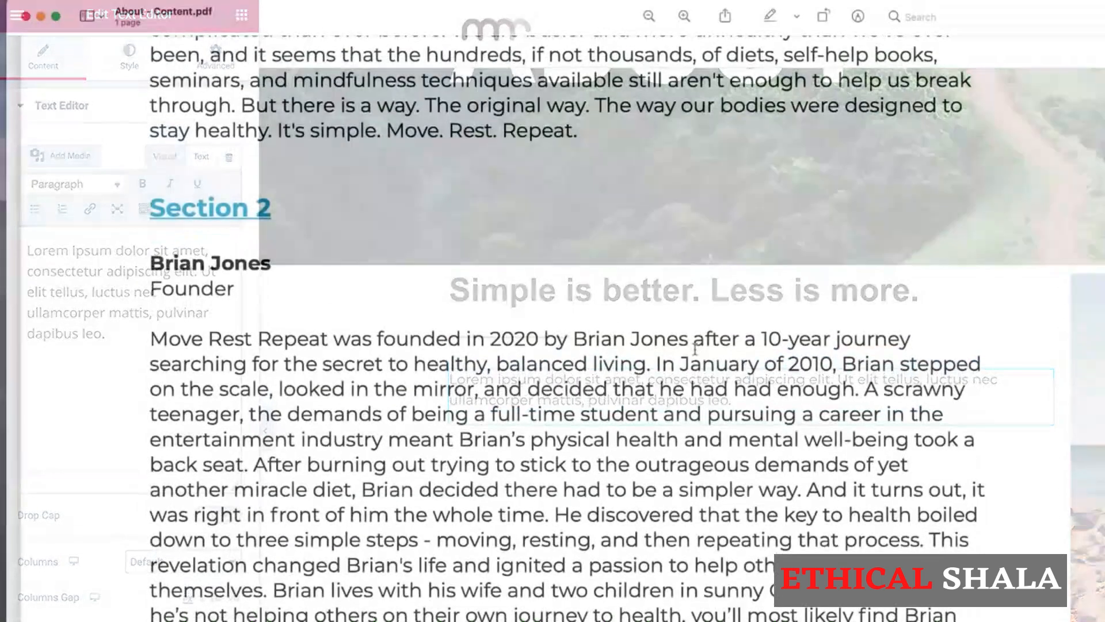
pyautogui.scroll(5, 621, 428)
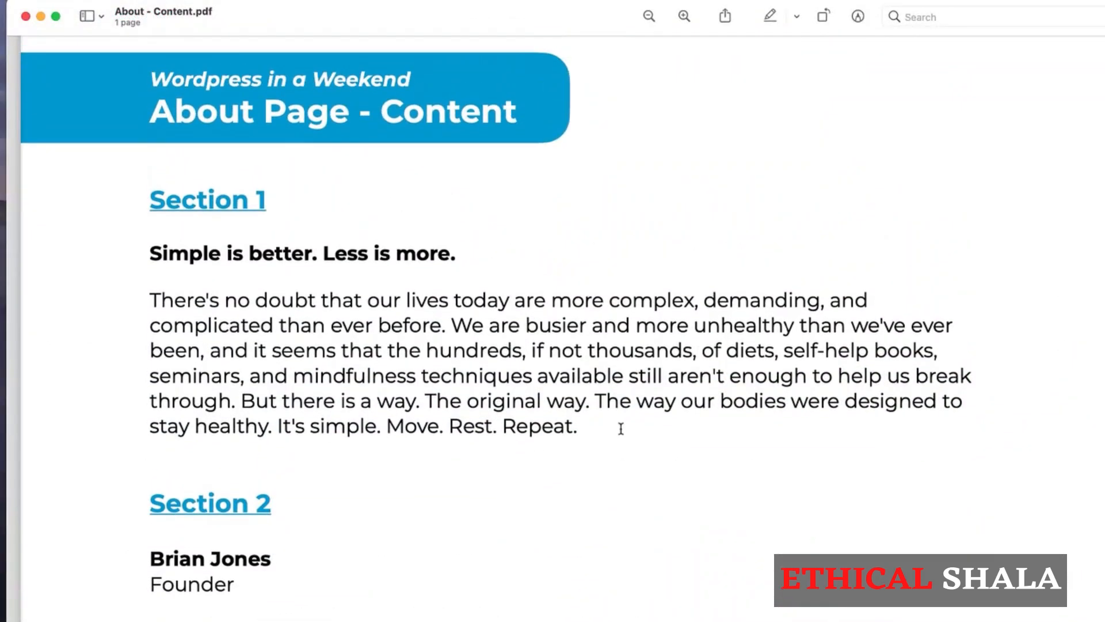
pyautogui.moveTo(621, 428); pyautogui.dragTo(148, 298)
pyautogui.hotkey('ctrl', 'c')
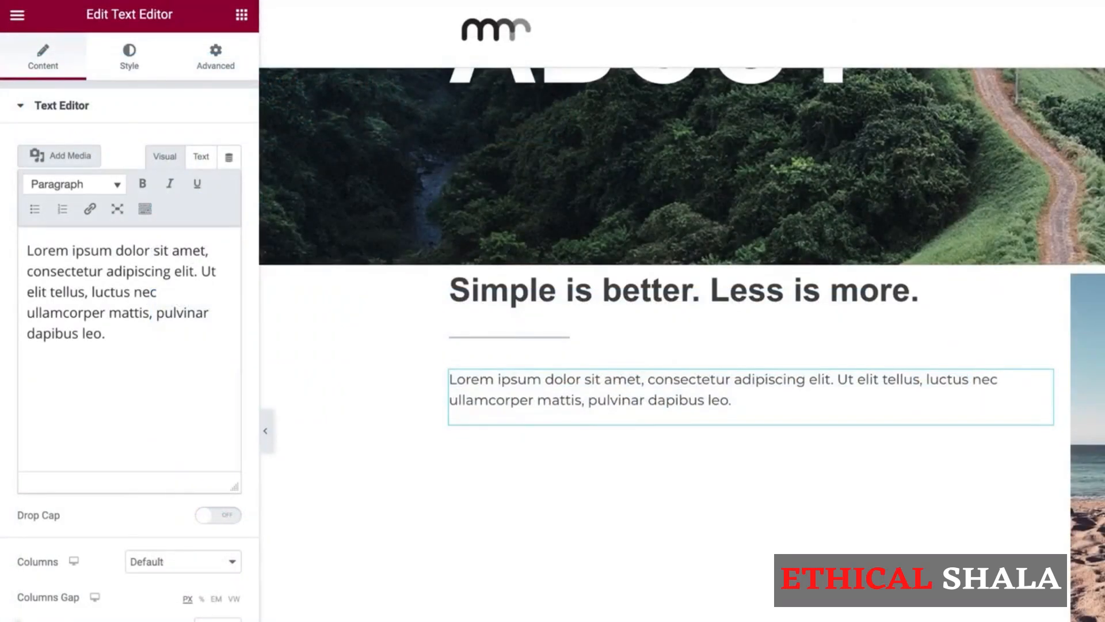
pyautogui.hotkey('ctrl', 'a')
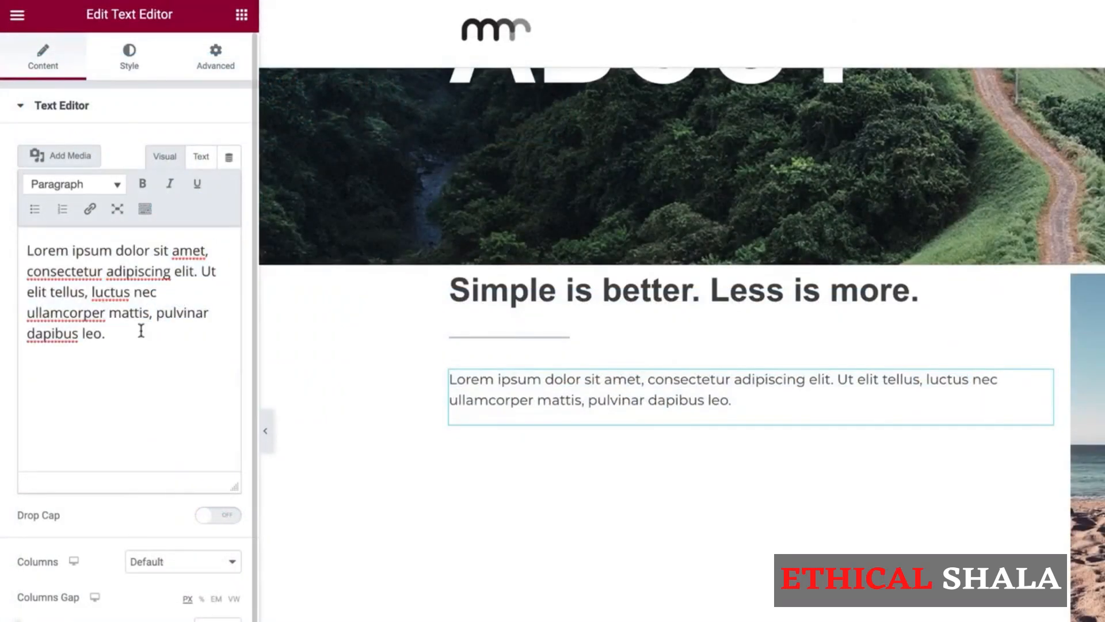
pyautogui.hotkey('ctrl', 'v')
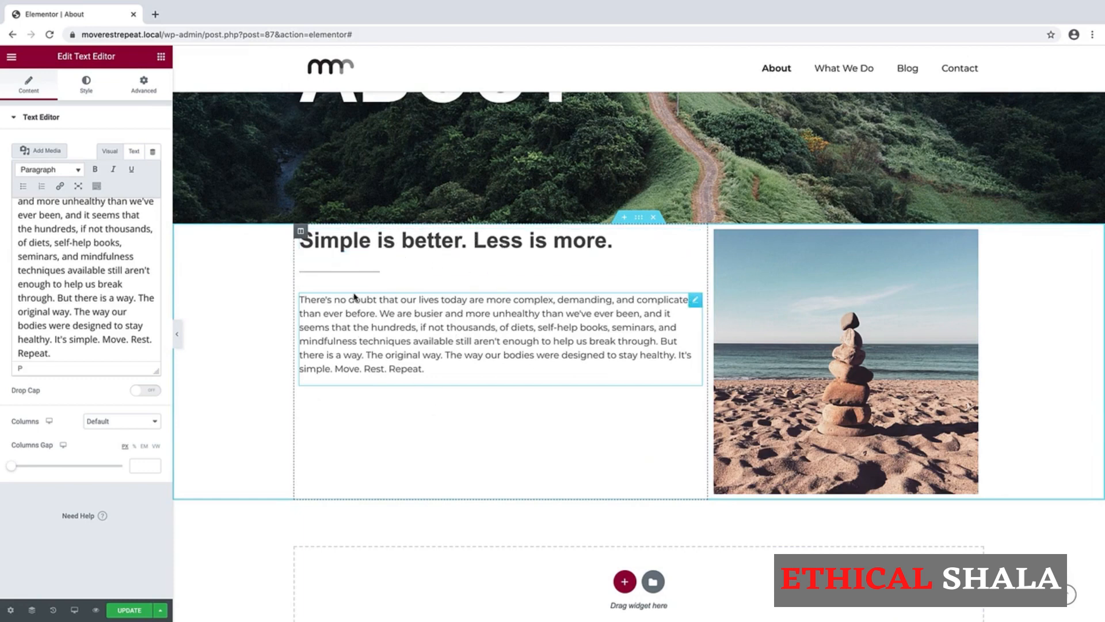
# Set the left column's vertical alignment to Middle.
pyautogui.click(300, 232)
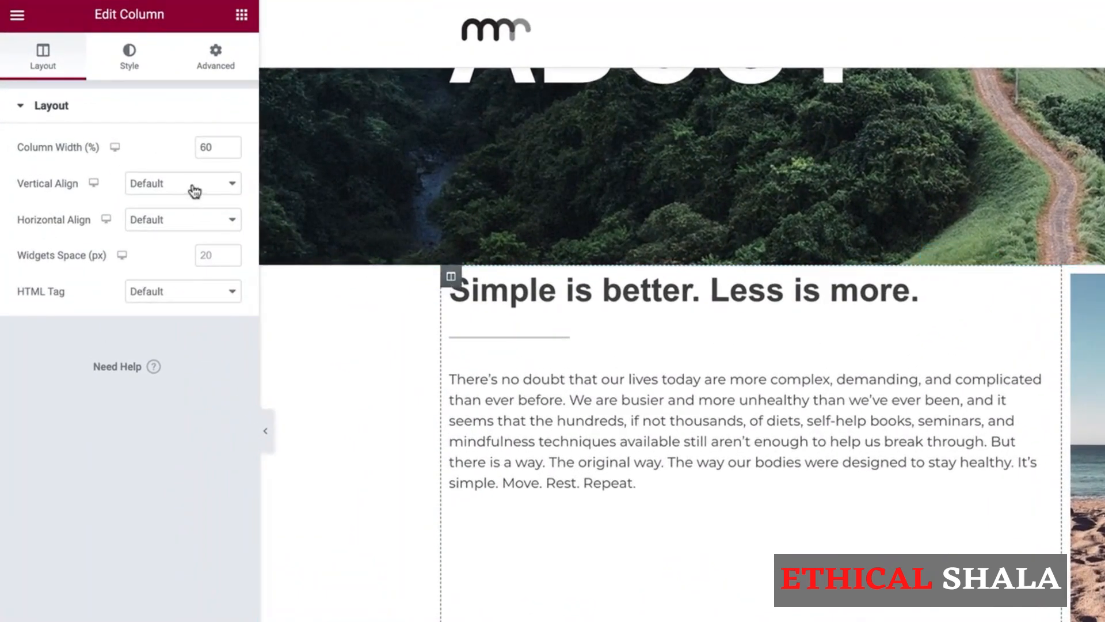
pyautogui.click(194, 190)
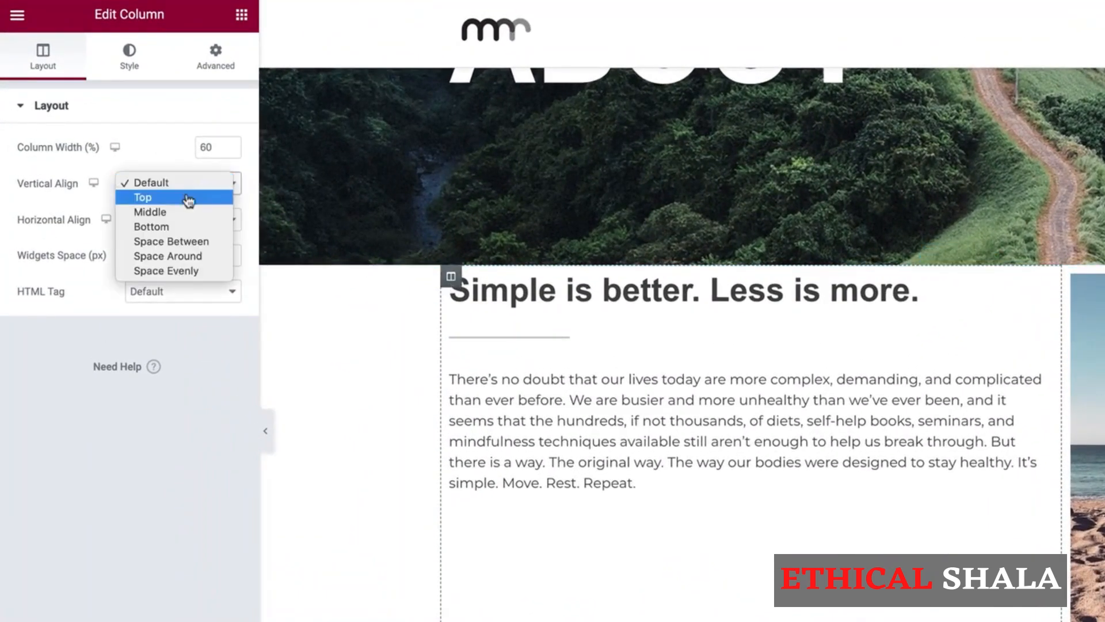
pyautogui.click(180, 212)
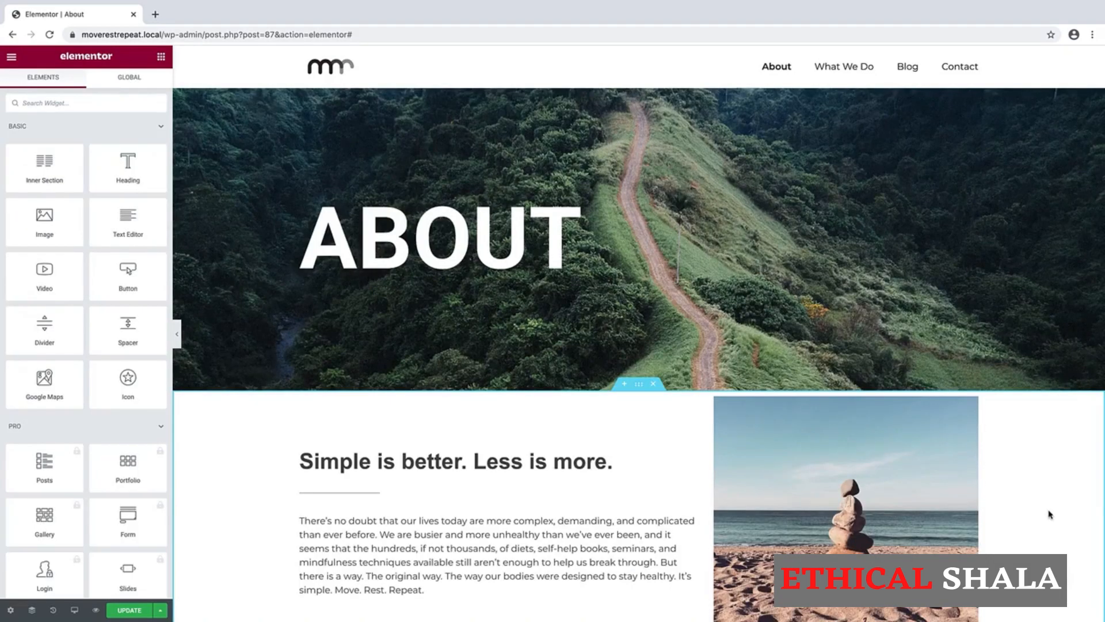
pyautogui.scroll(-6, 1049, 514)
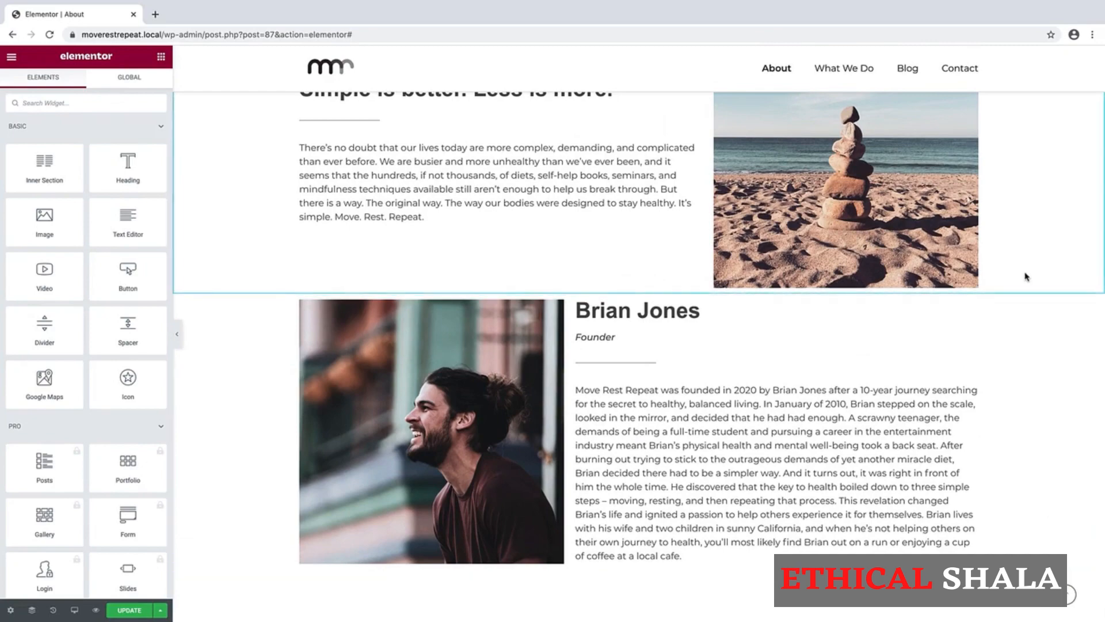
pyautogui.scroll(2, 1027, 277)
pyautogui.scroll(1, 1028, 277)
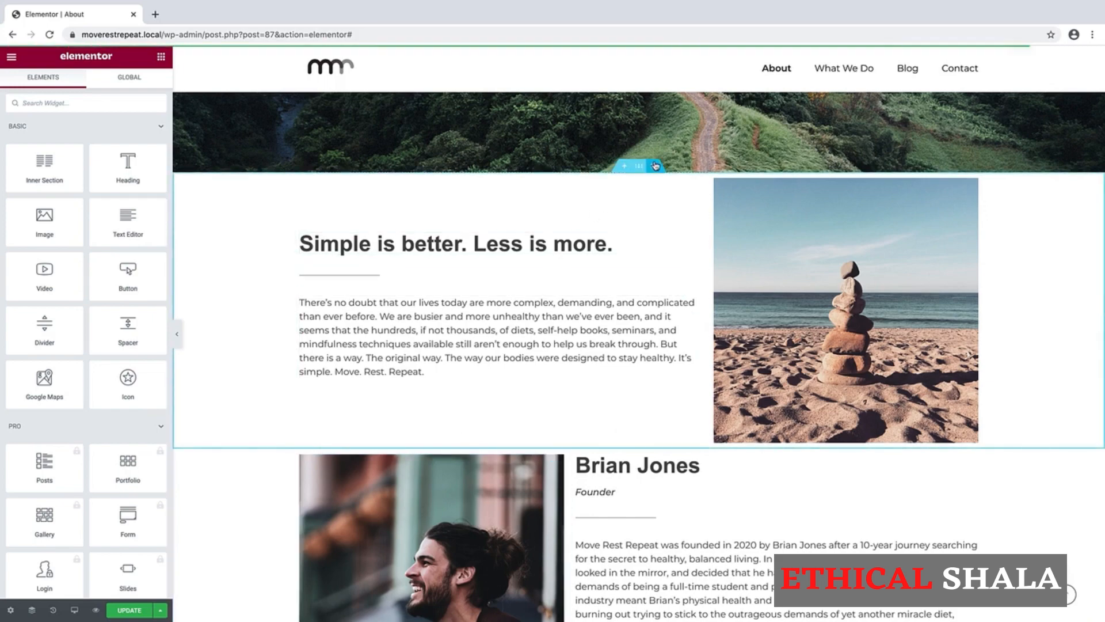
# Unlink the intro section's padding and set Top and Bottom to 75 px.
pyautogui.click(639, 168)
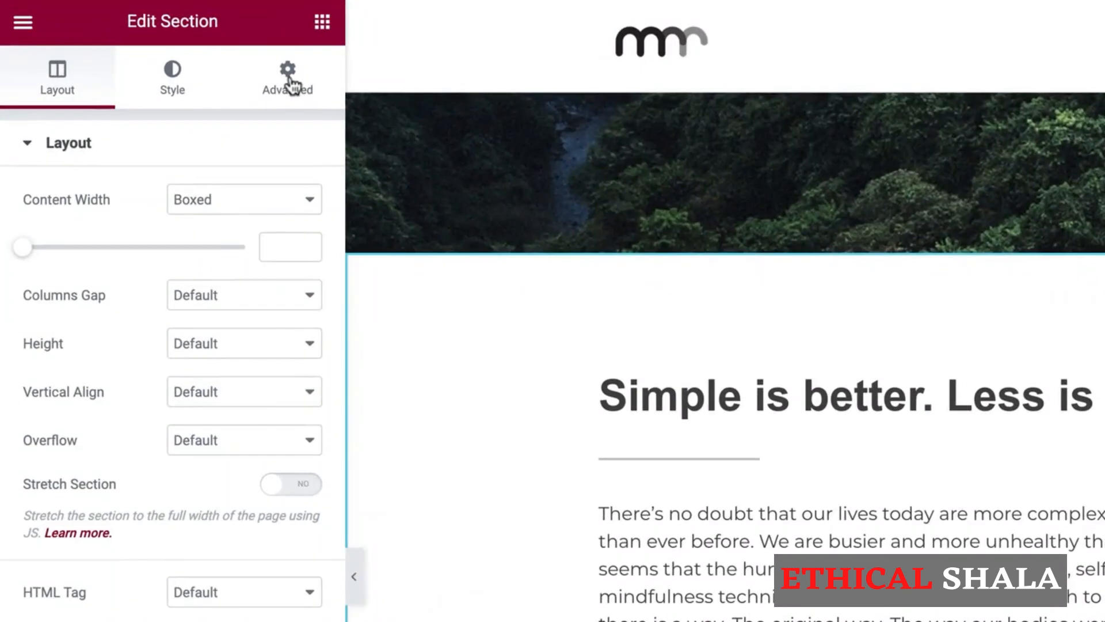
pyautogui.click(292, 86)
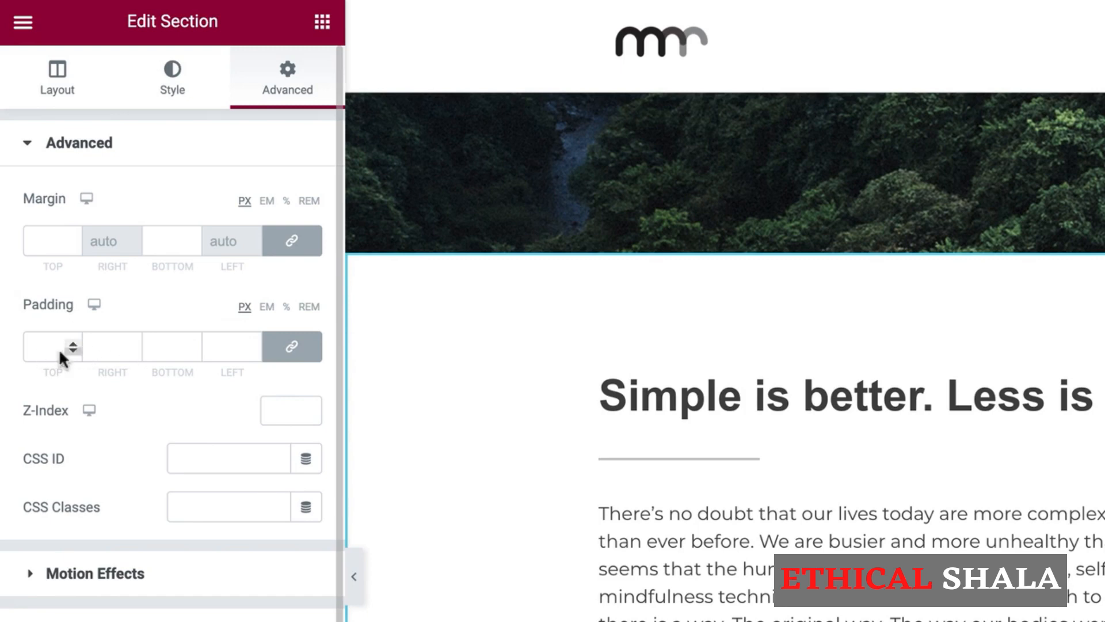
pyautogui.click(293, 349)
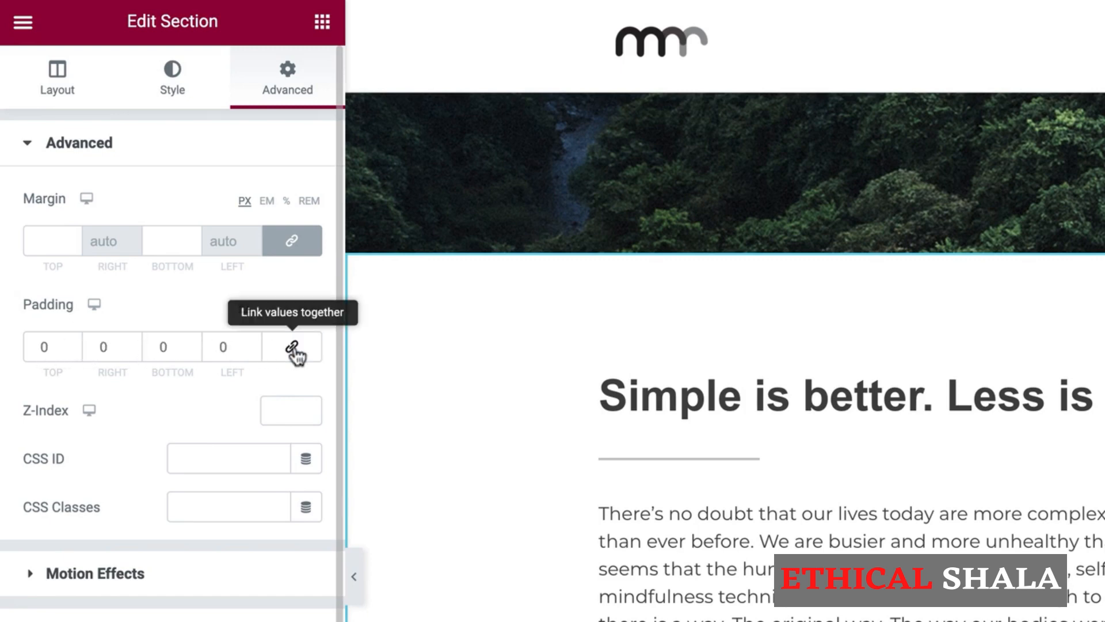
pyautogui.doubleClick(45, 347)
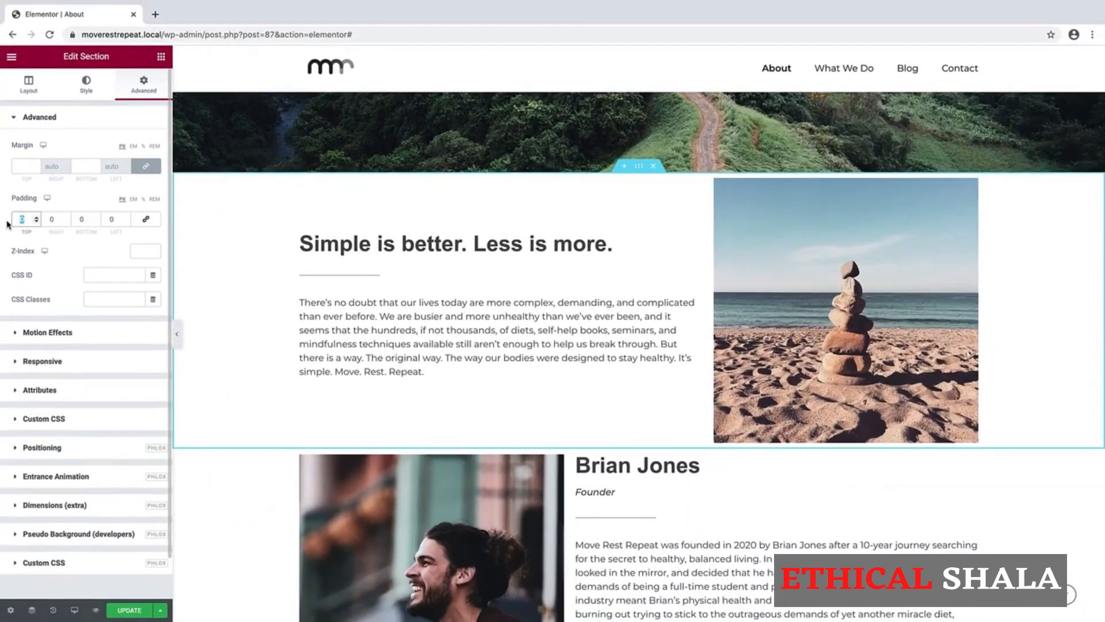
pyautogui.write('75')
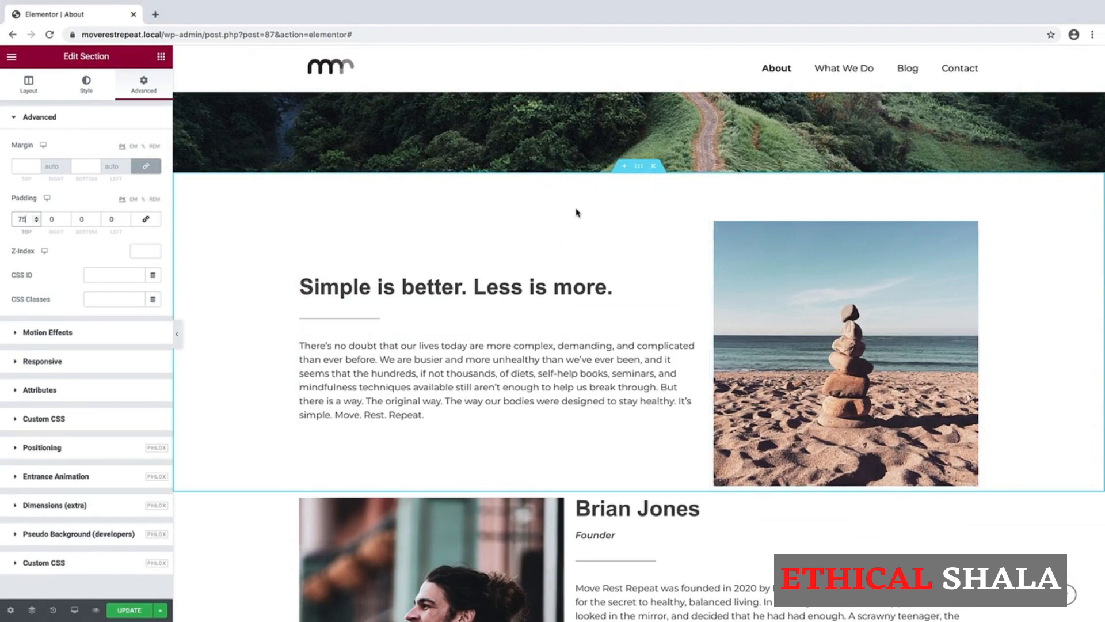
pyautogui.click(75, 222)
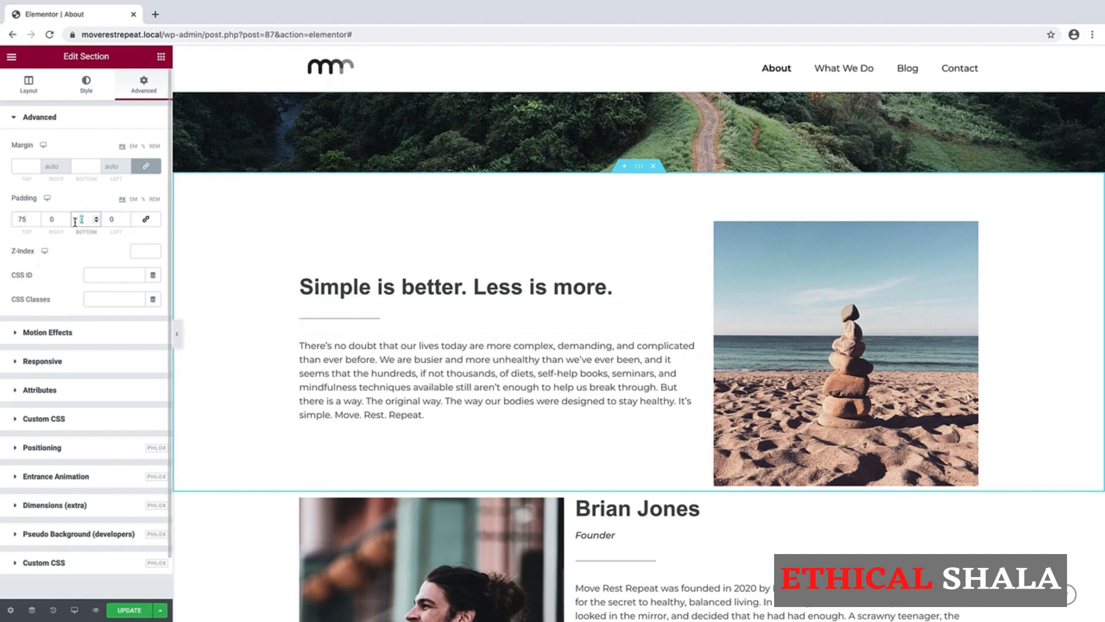
pyautogui.write('75')
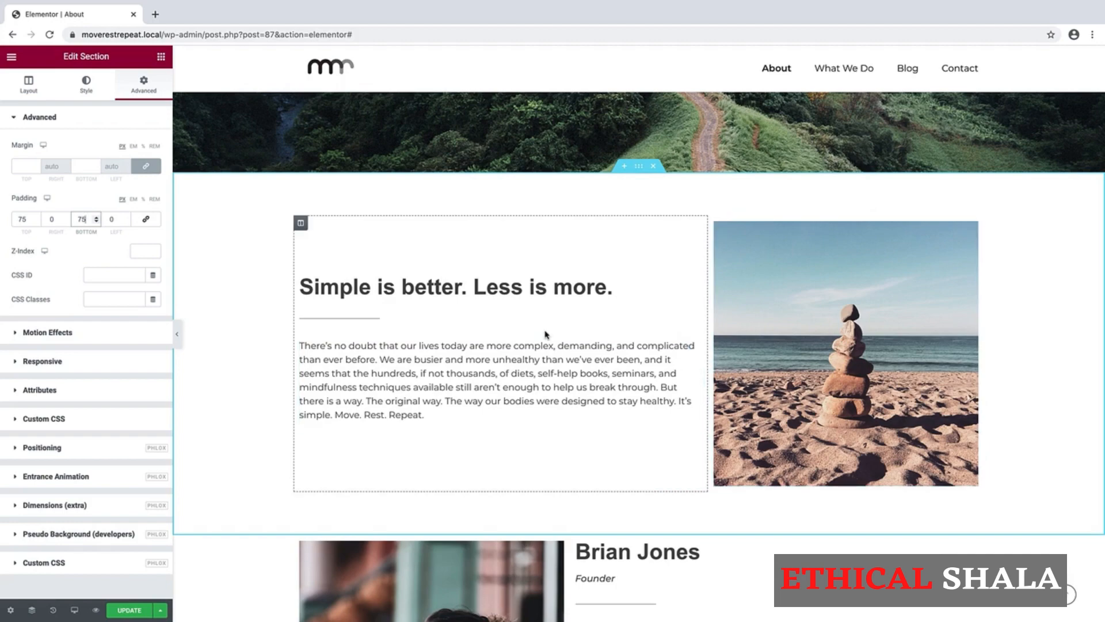
# Unlink the text column's padding and set its Right padding to 75 px.
pyautogui.click(302, 224)
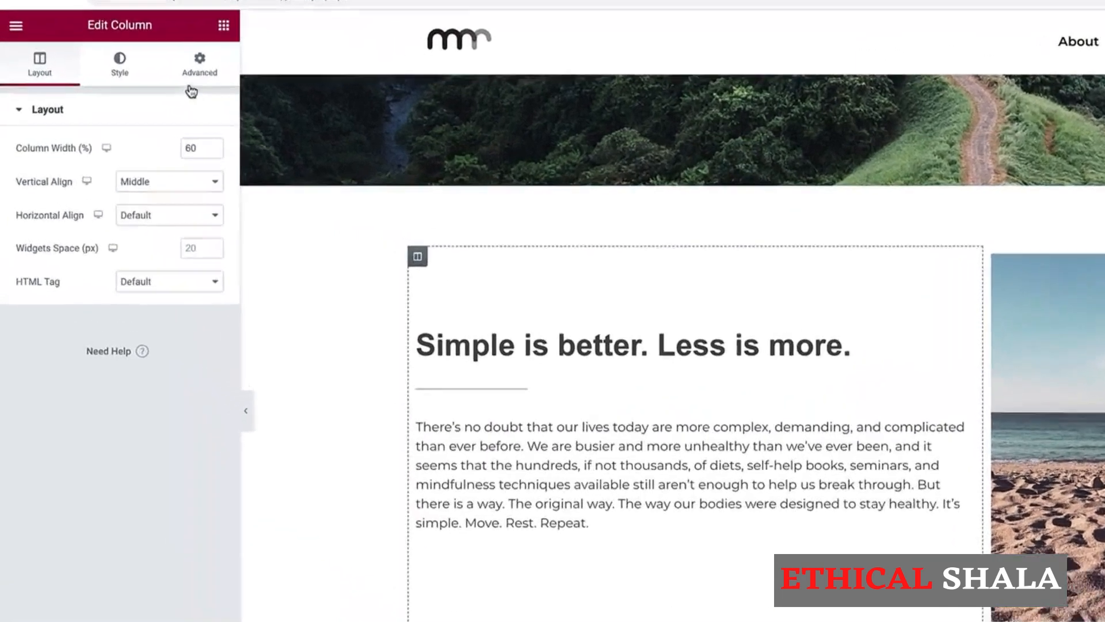
pyautogui.click(195, 67)
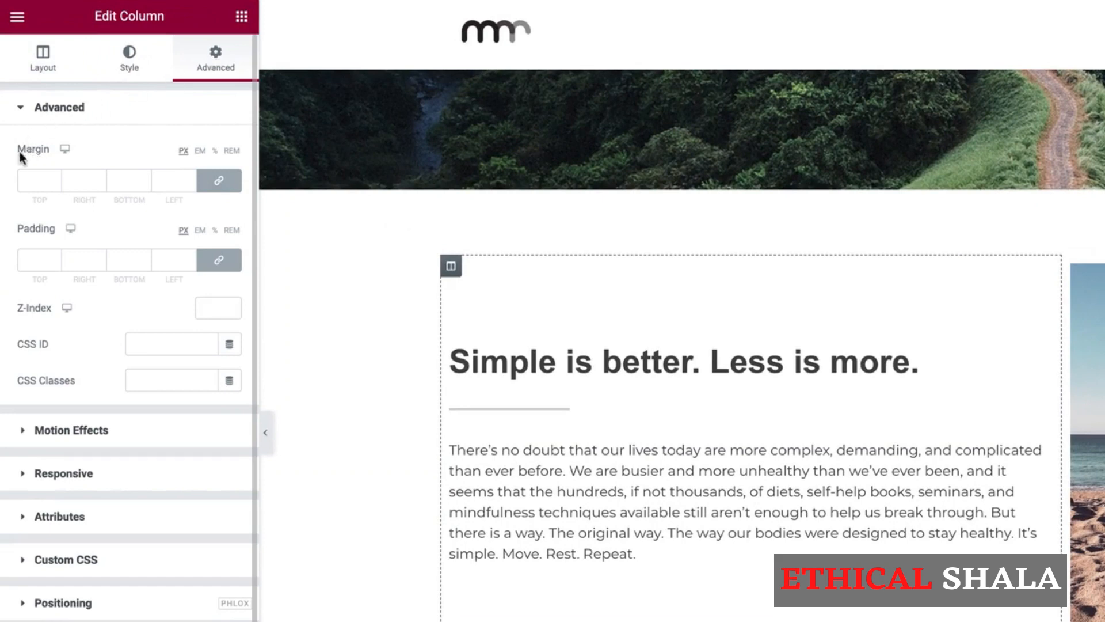
pyautogui.click(218, 262)
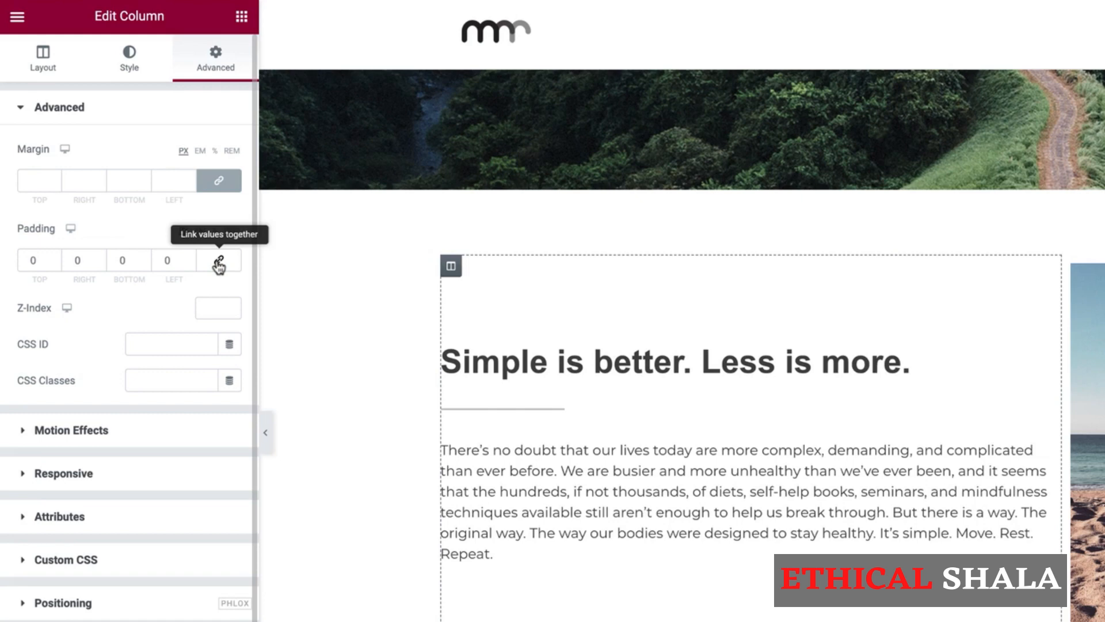
pyautogui.doubleClick(78, 261)
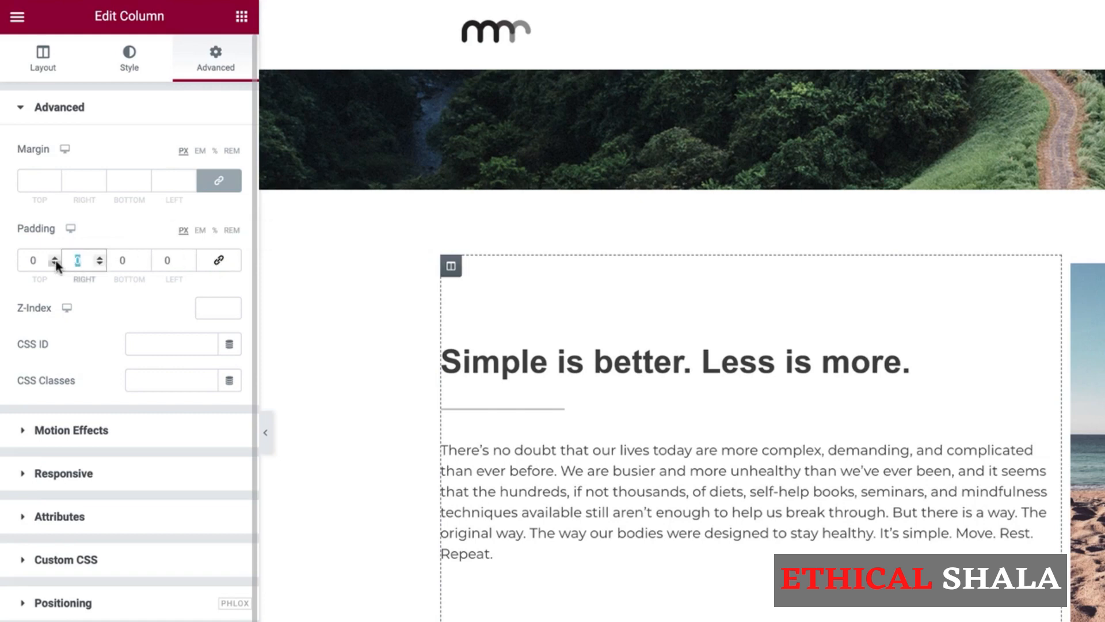
pyautogui.write('75')
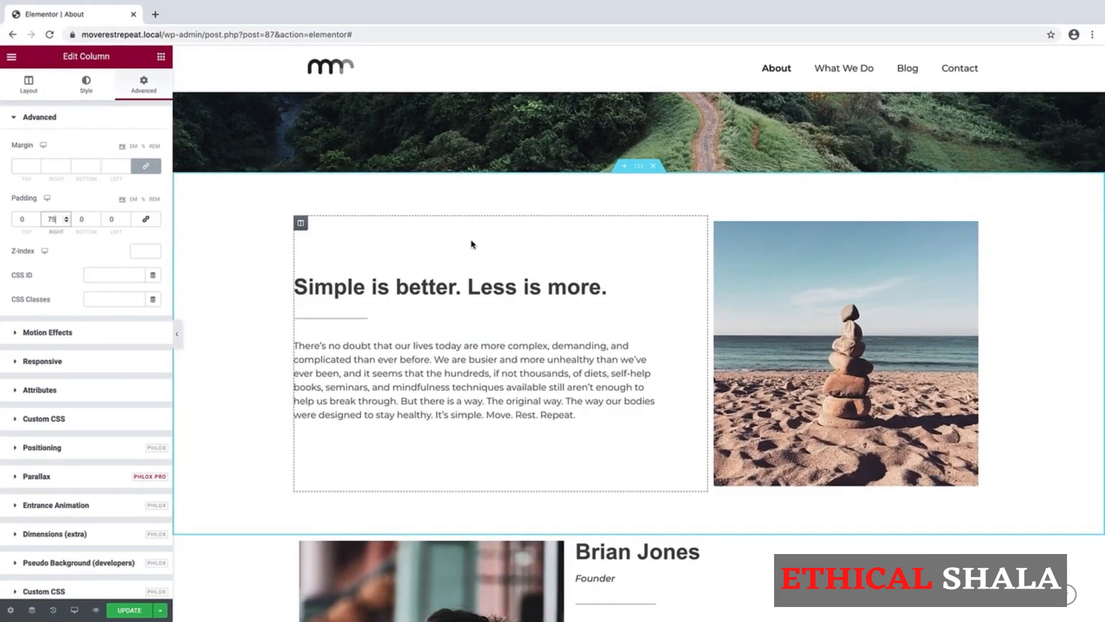
# Give the Brian Jones section a Classic background using the global Background Color #F5F5F5.
pyautogui.scroll(-3, 472, 244)
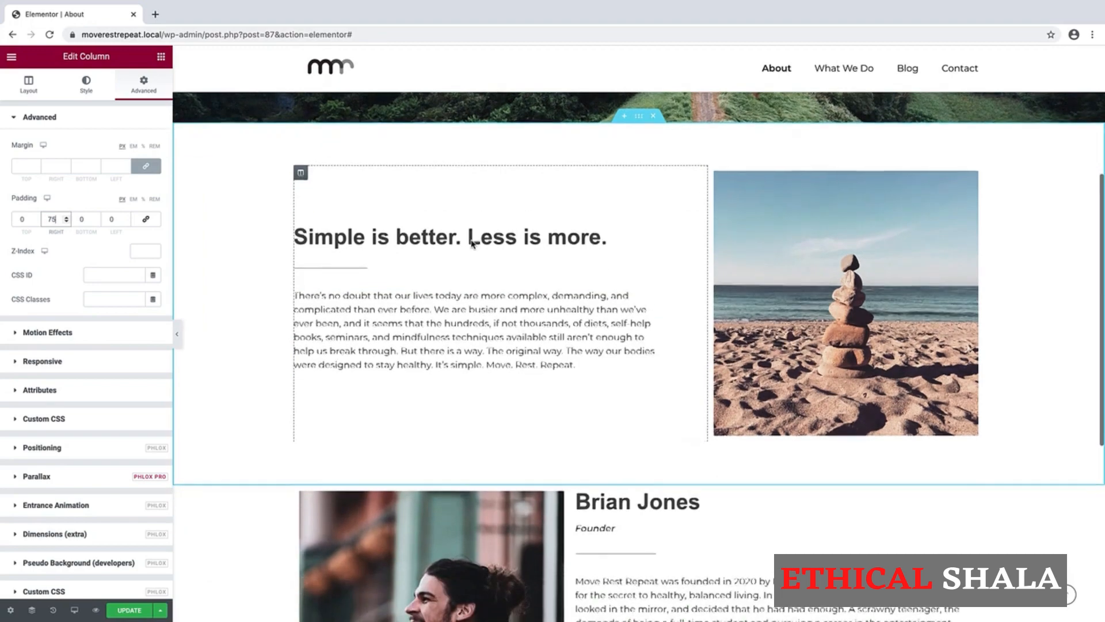
pyautogui.scroll(-2, 472, 244)
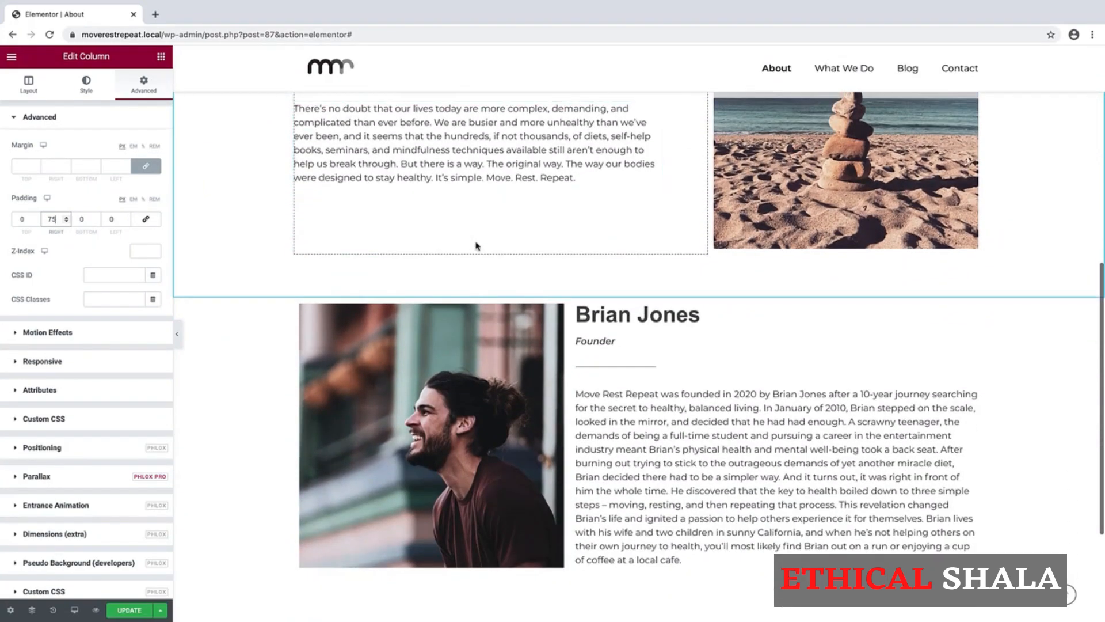
pyautogui.scroll(-2, 726, 380)
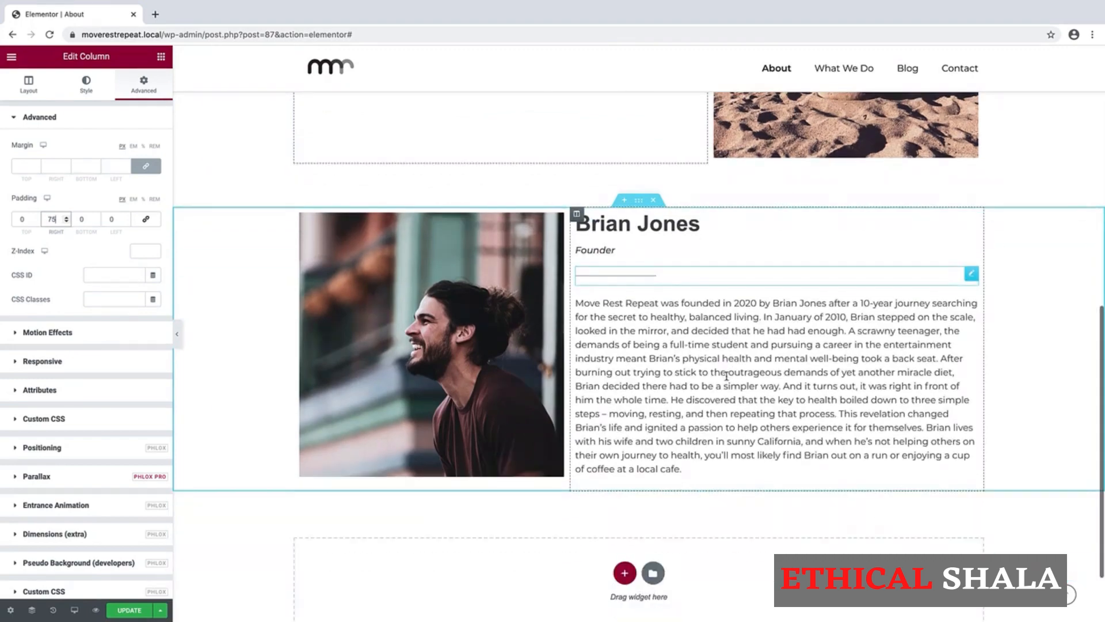
pyautogui.click(639, 202)
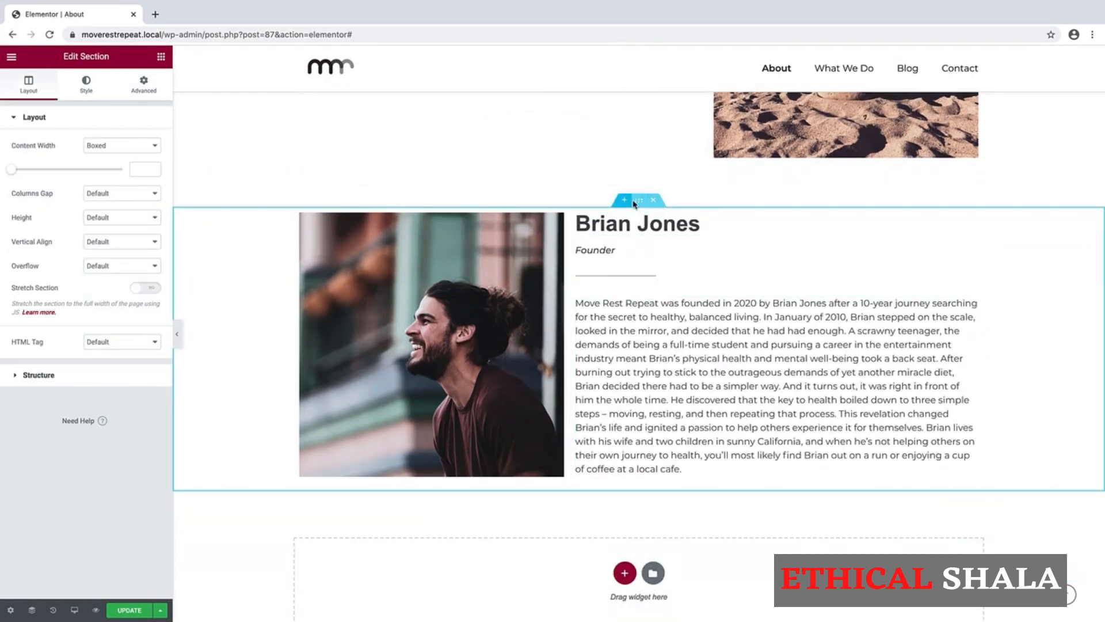
pyautogui.scroll(2, 490, 299)
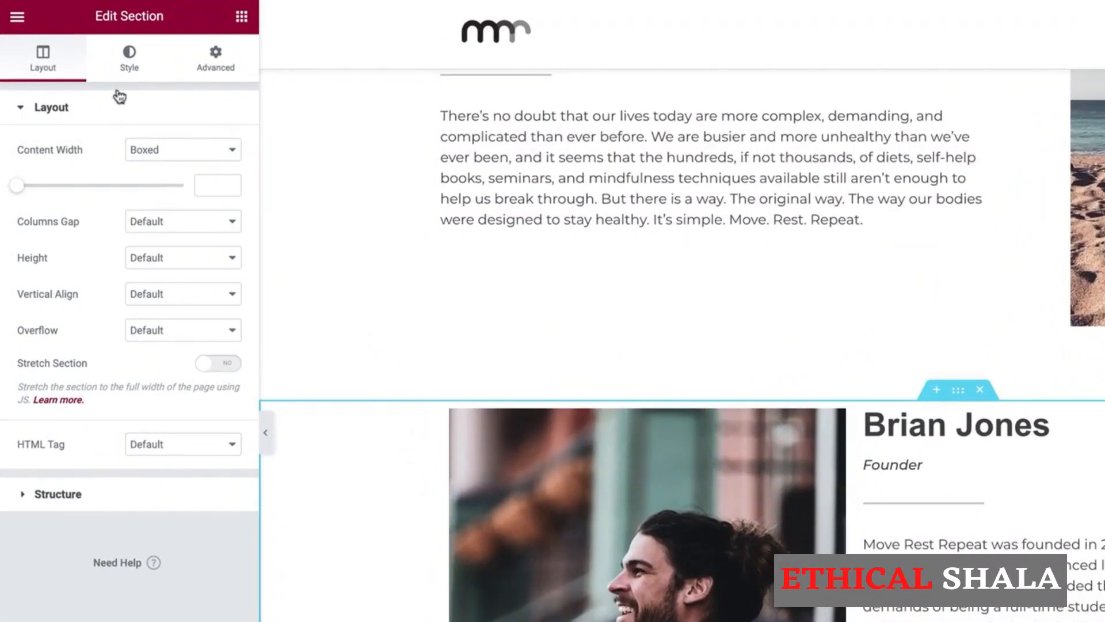
pyautogui.click(134, 68)
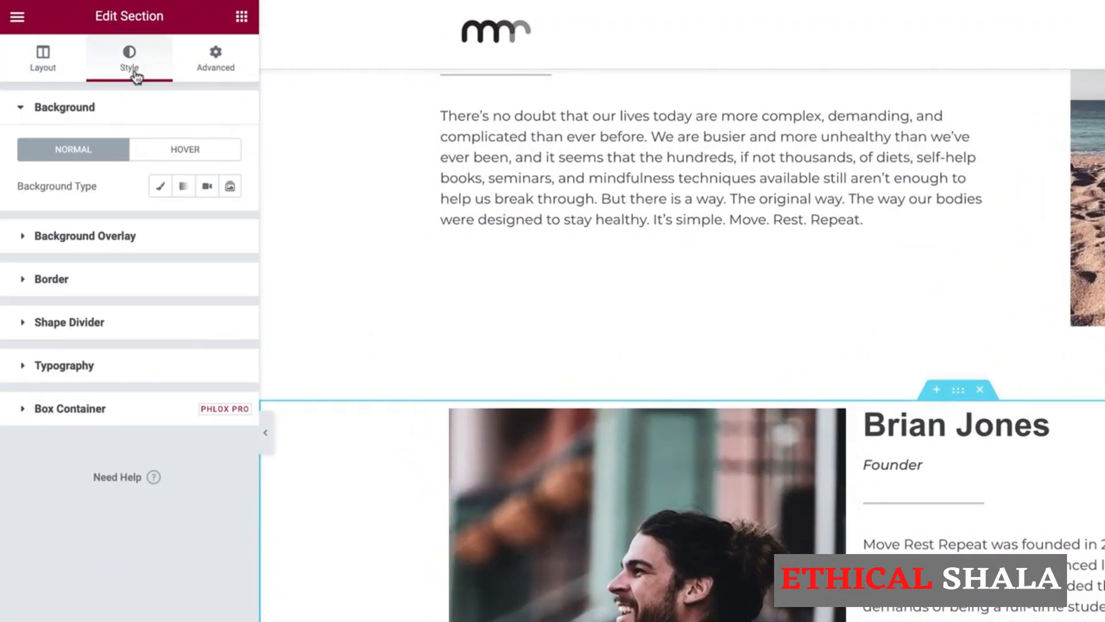
pyautogui.click(161, 189)
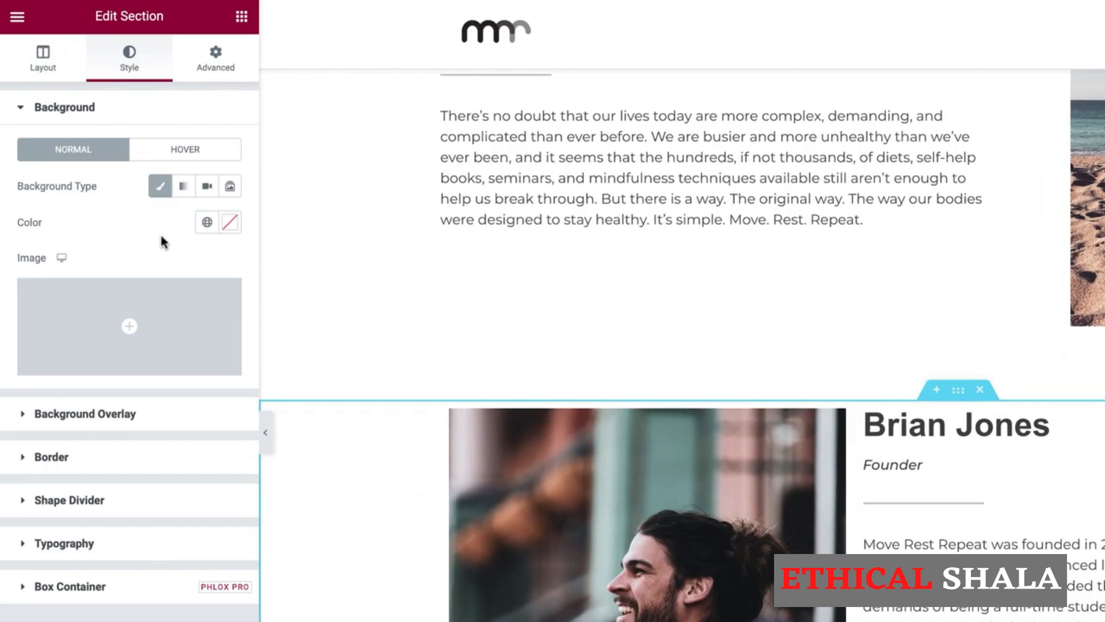
pyautogui.click(207, 223)
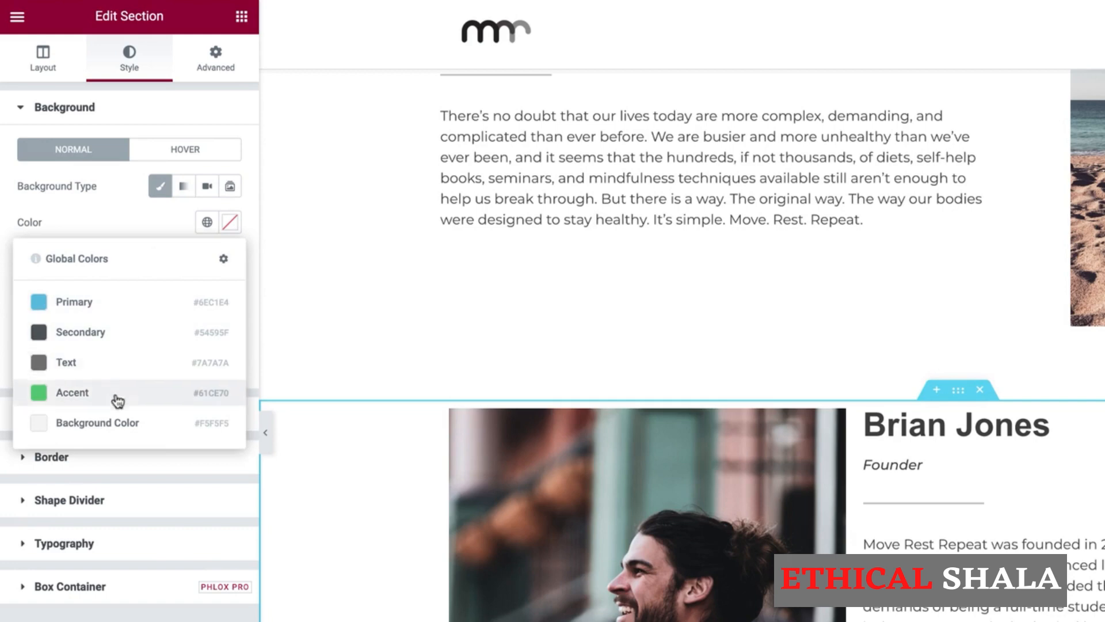
pyautogui.click(104, 425)
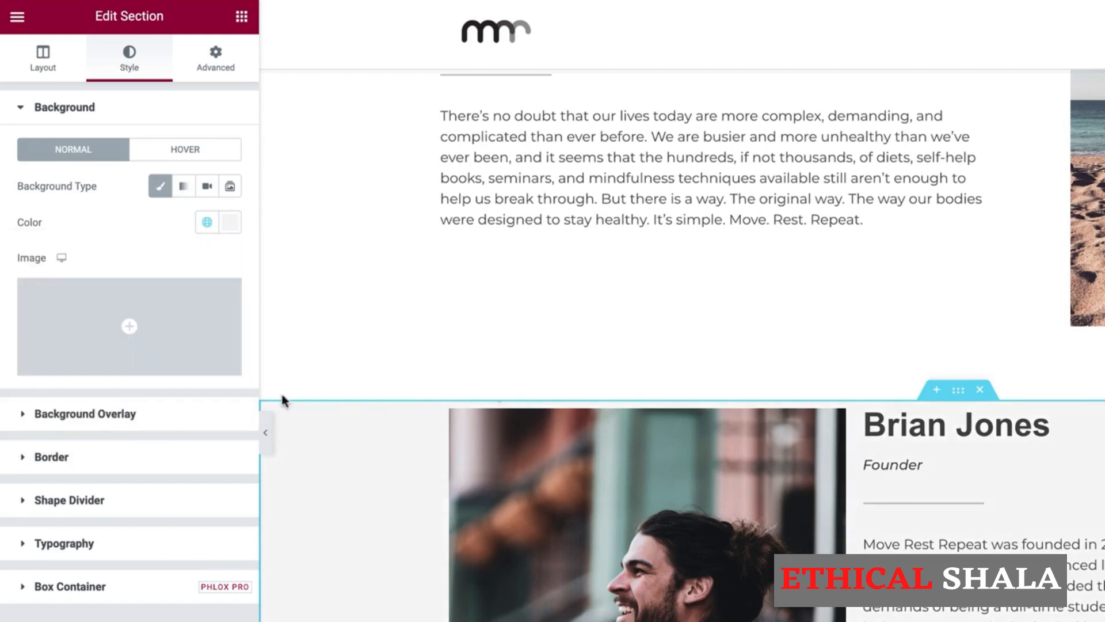
pyautogui.scroll(2, 978, 530)
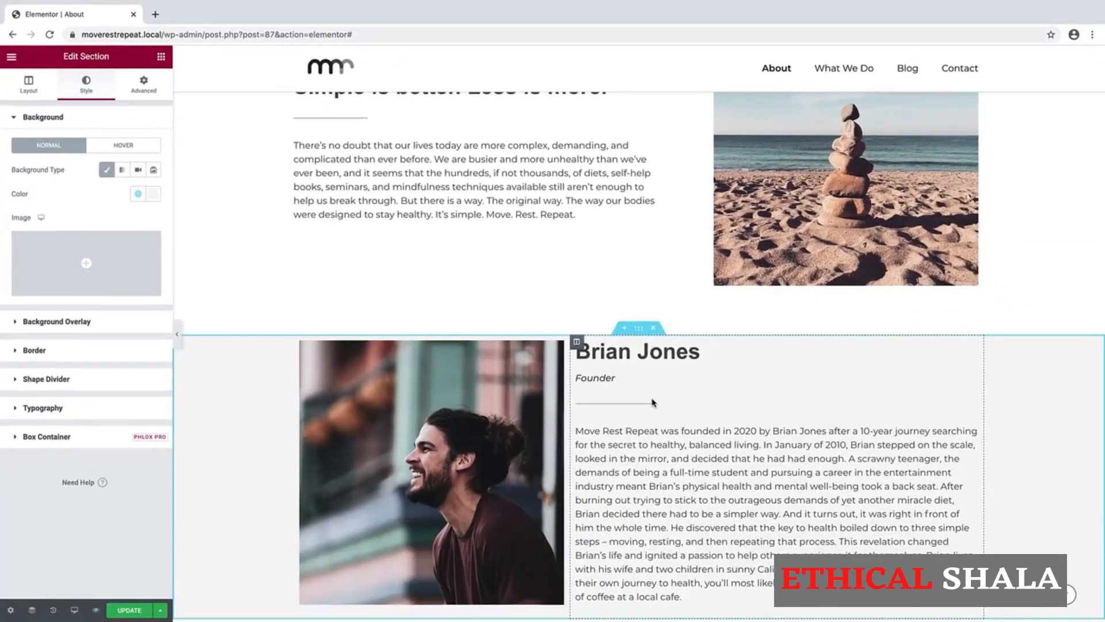
pyautogui.scroll(4, 654, 403)
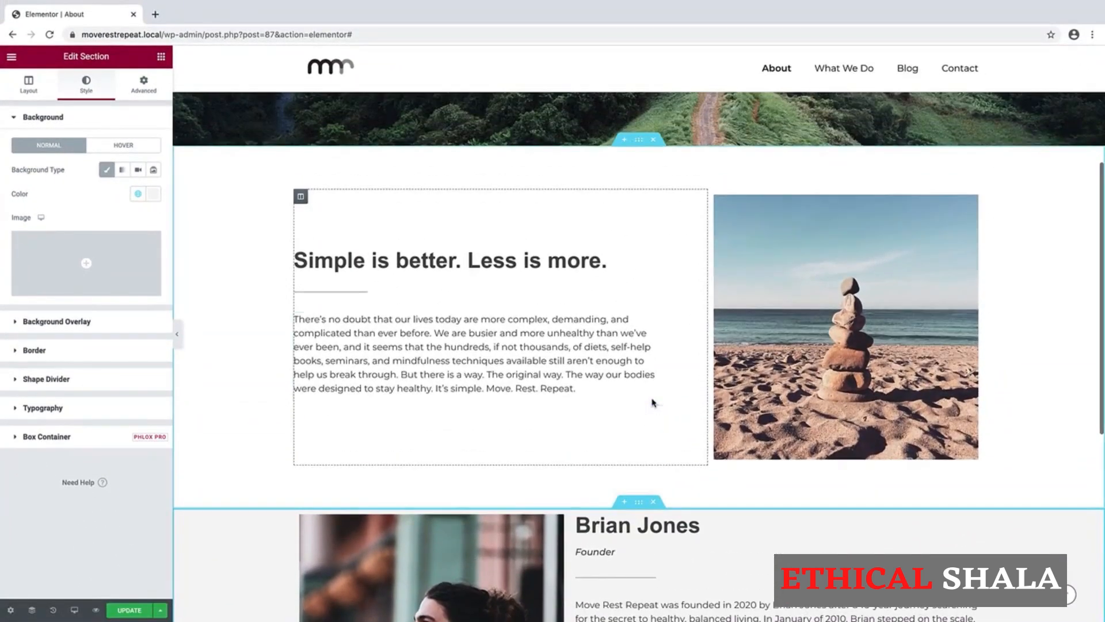
# Set the intro section's Classic background to a muted greyish-mauve colour.
pyautogui.click(638, 144)
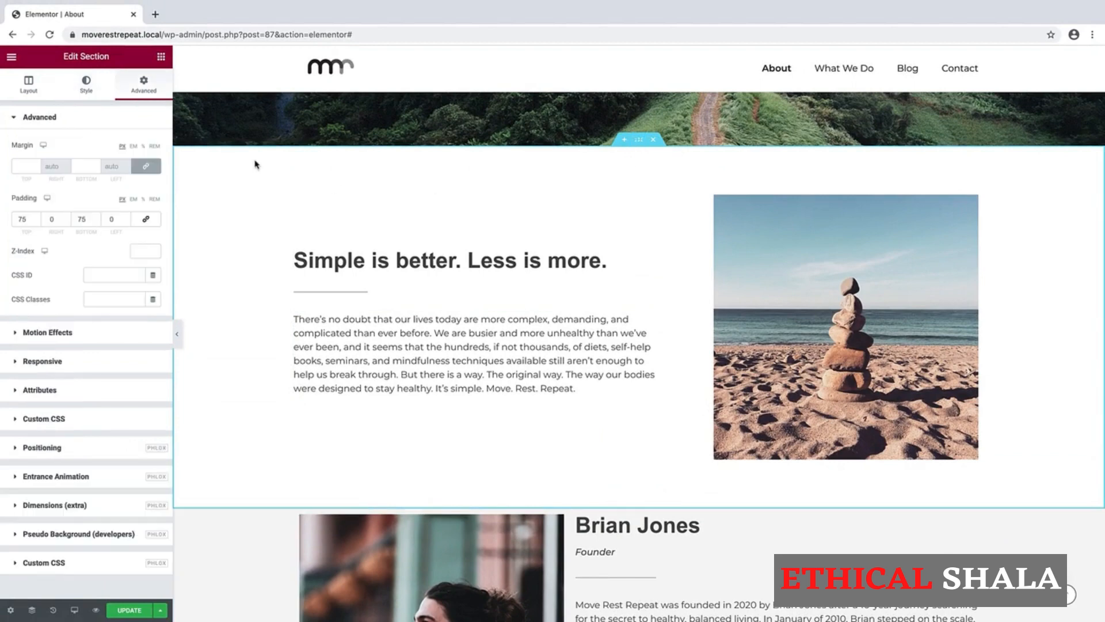
pyautogui.click(86, 93)
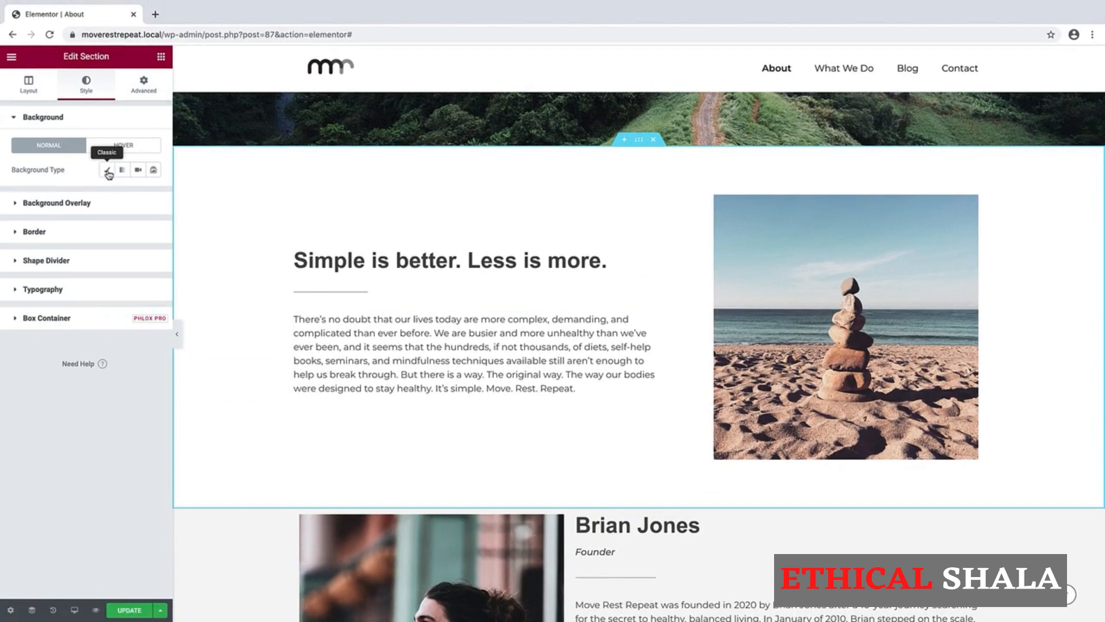
pyautogui.click(107, 170)
pyautogui.click(153, 194)
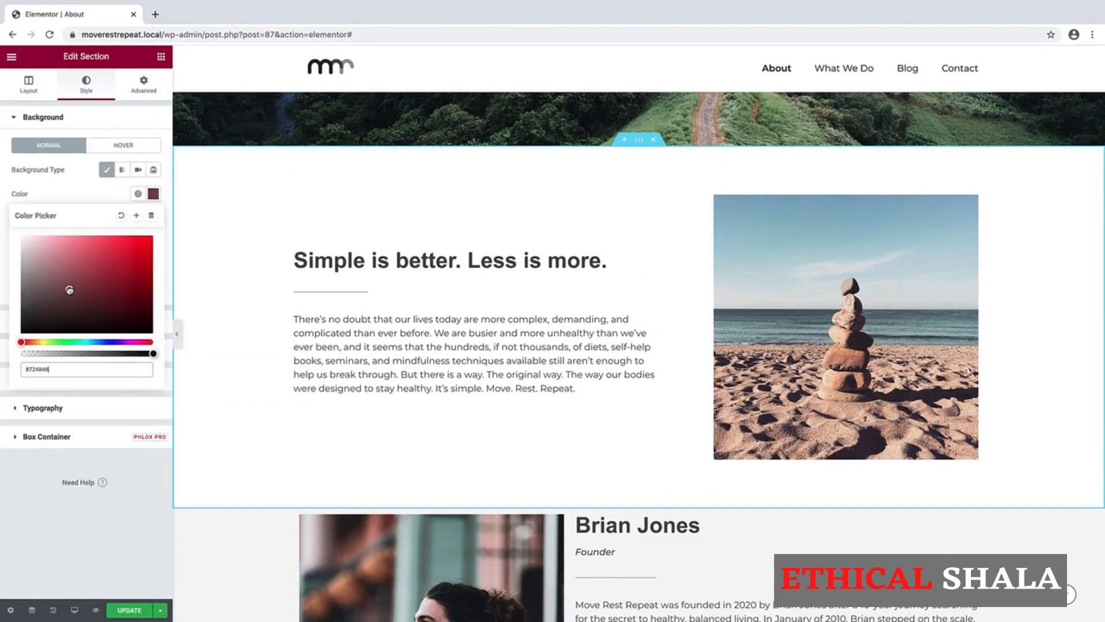
pyautogui.moveTo(63, 291); pyautogui.dragTo(31, 274)
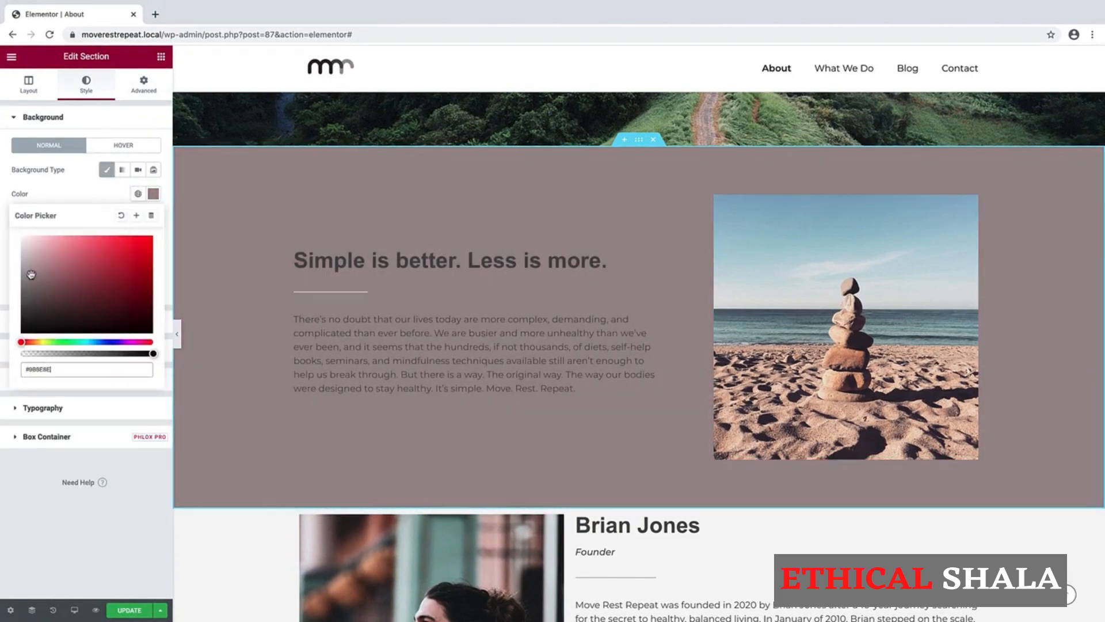
pyautogui.click(148, 194)
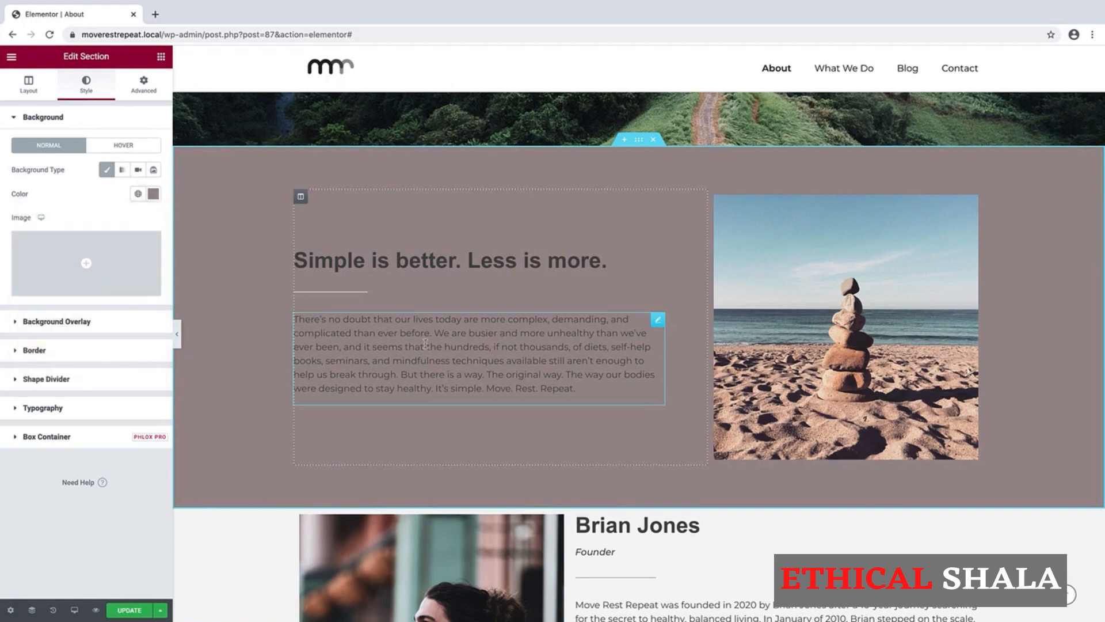
pyautogui.scroll(-3, 403, 316)
pyautogui.scroll(-1, 473, 303)
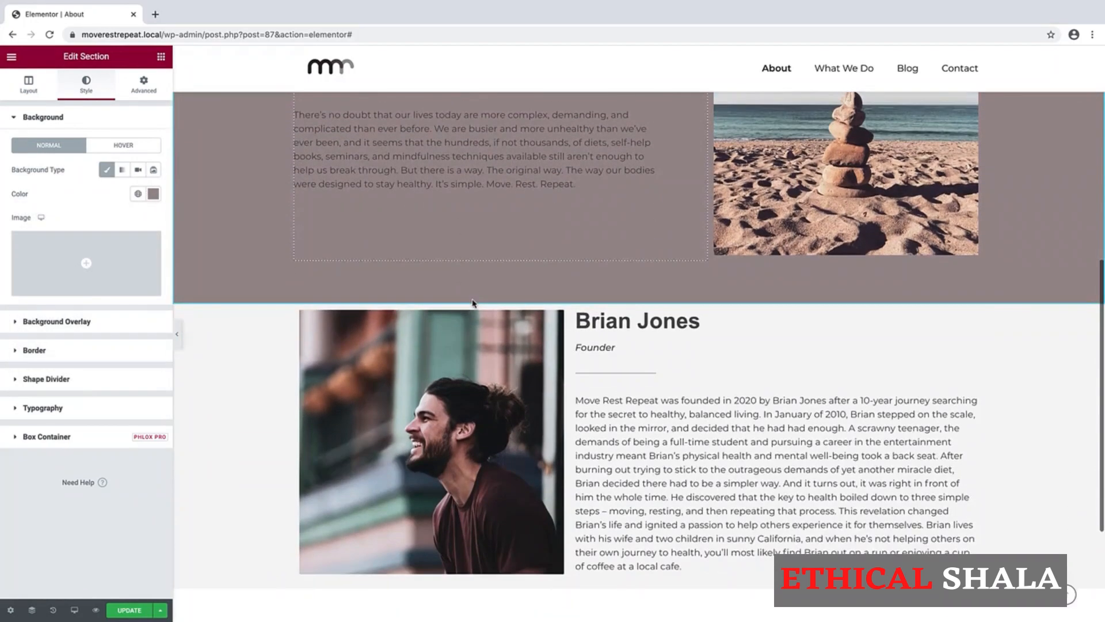
pyautogui.scroll(4, 627, 268)
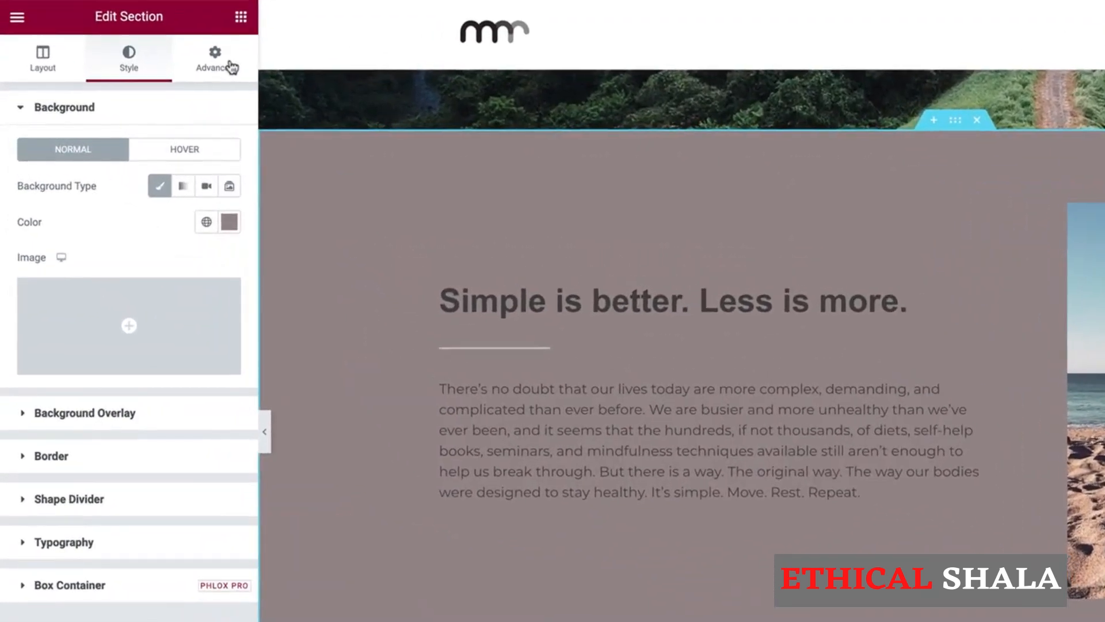
# Unlink the intro section's margins and set the bottom margin to 0, after briefly trying 75.
pyautogui.click(148, 87)
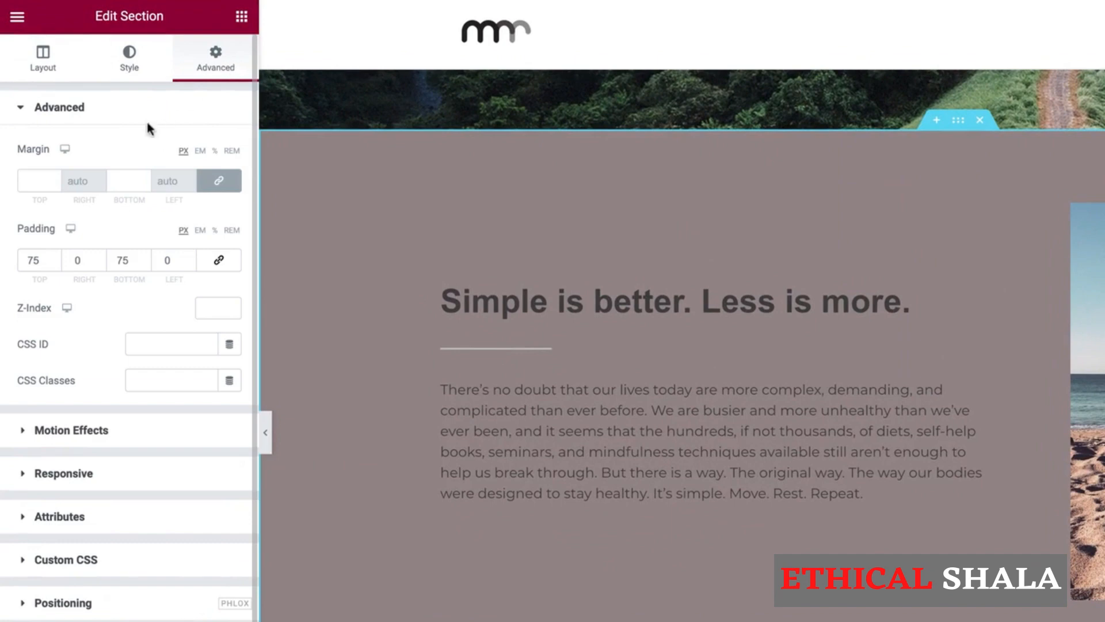
pyautogui.click(218, 180)
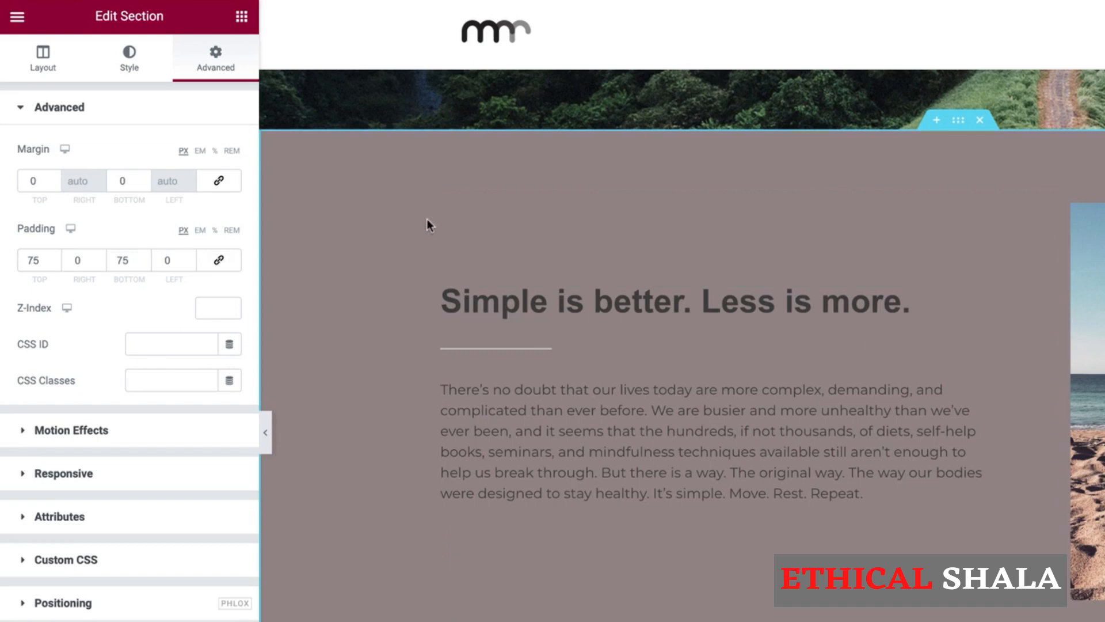
pyautogui.doubleClick(127, 180)
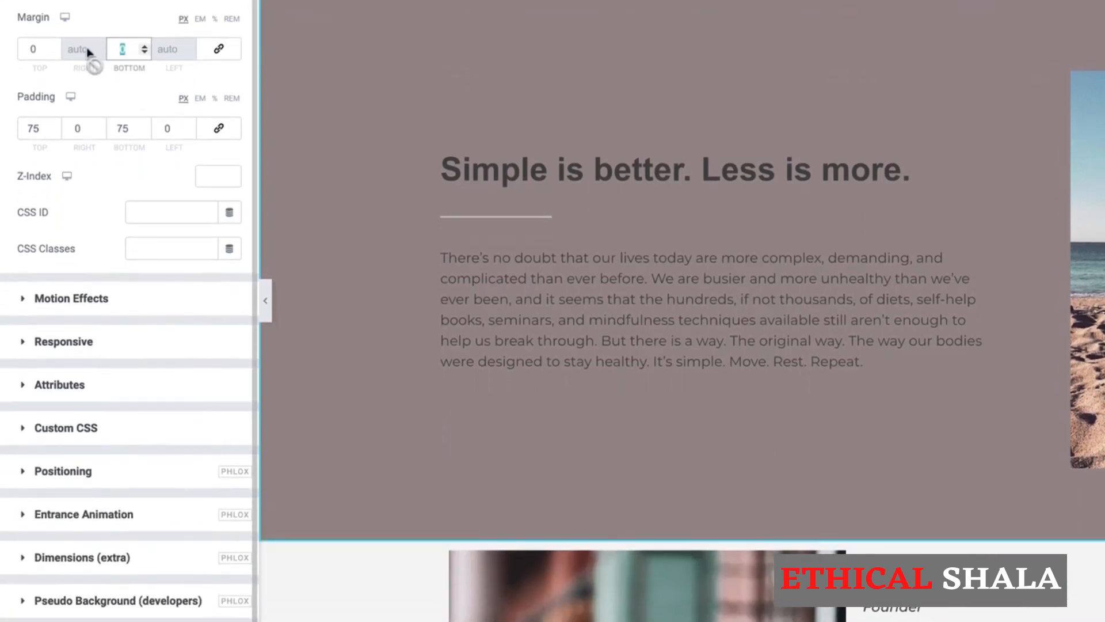
pyautogui.write('75')
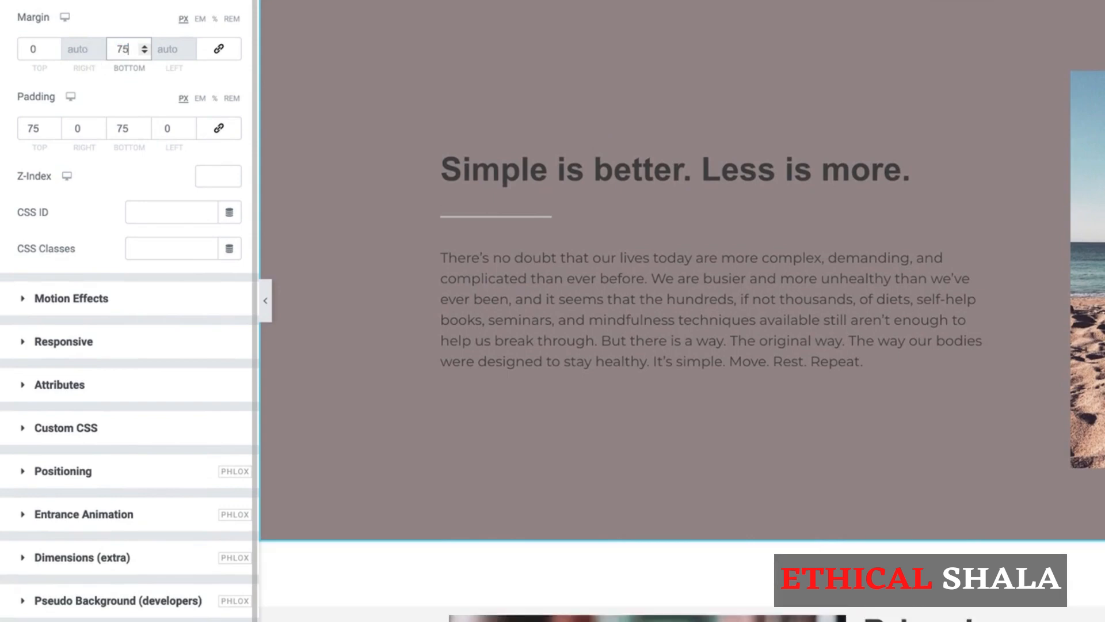
pyautogui.scroll(-3, 416, 405)
pyautogui.scroll(-1, 419, 412)
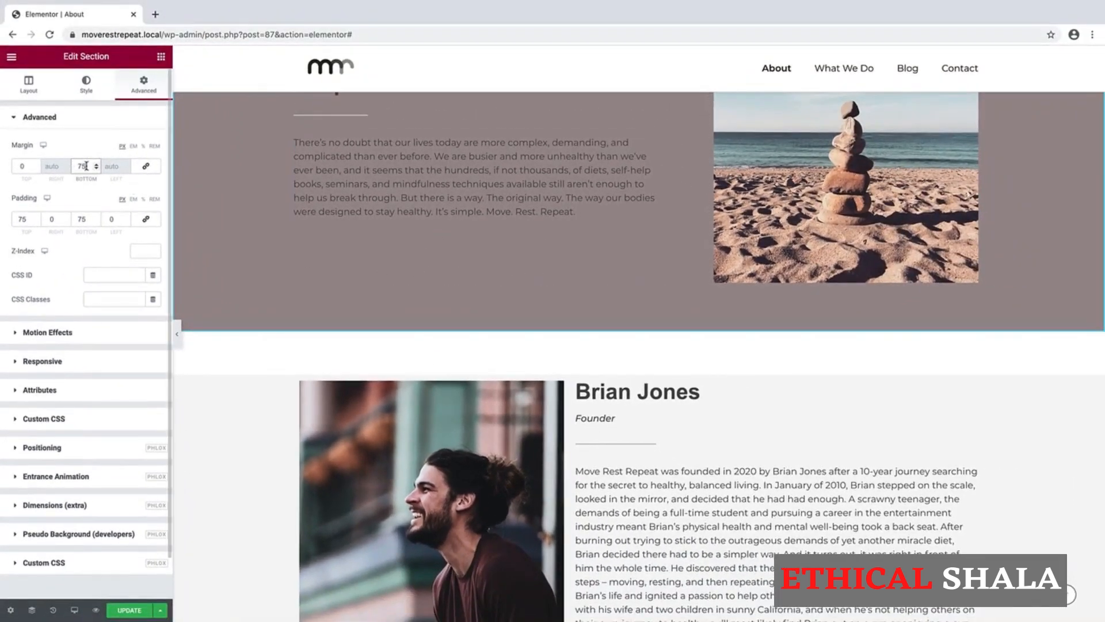
pyautogui.moveTo(86, 165); pyautogui.dragTo(52, 167)
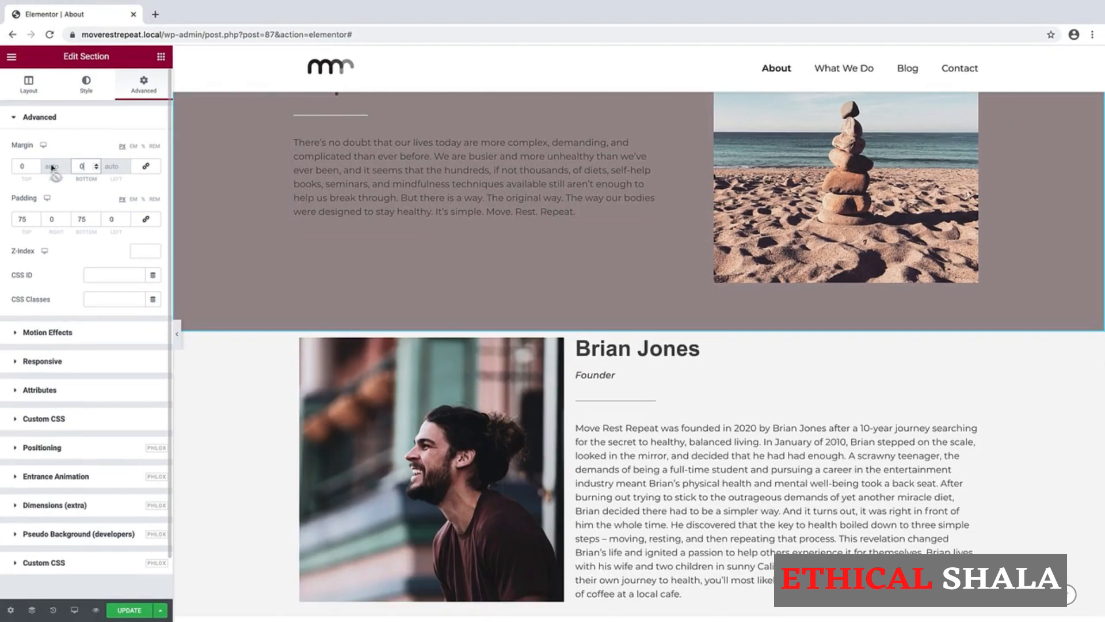
pyautogui.click(88, 90)
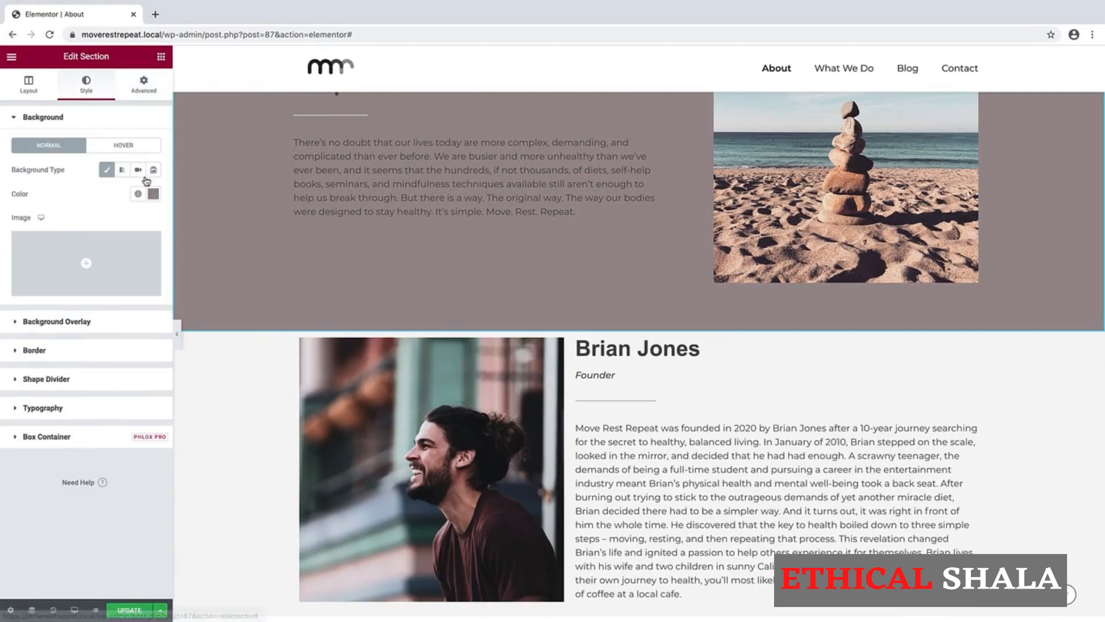
# Clear the intro section's mauve colour and switch off its Classic background.
pyautogui.click(153, 194)
pyautogui.click(121, 216)
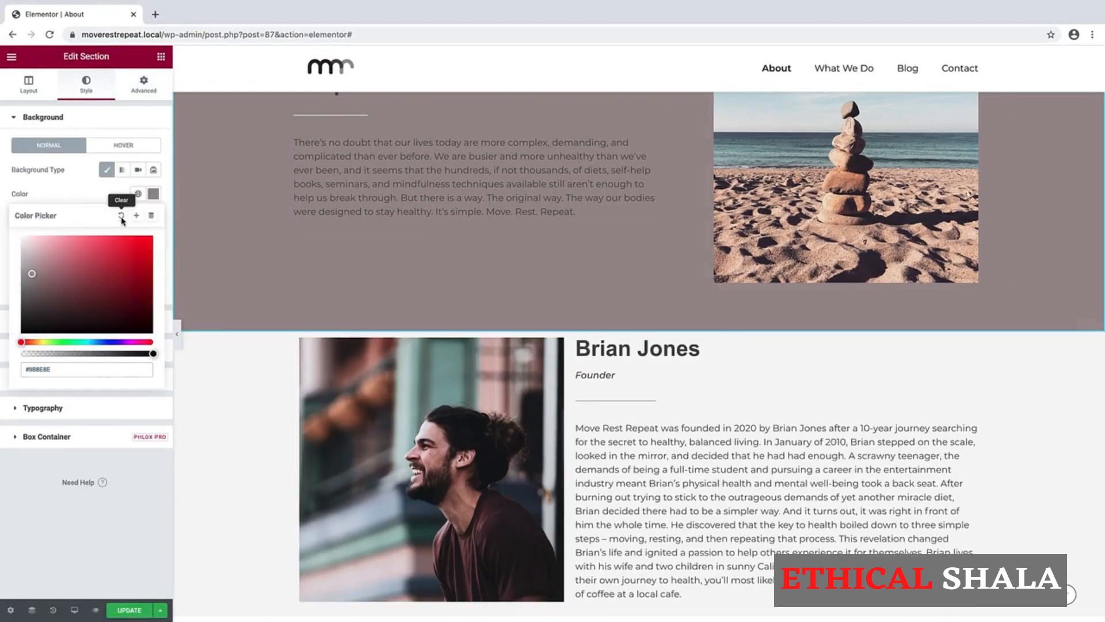
pyautogui.click(105, 171)
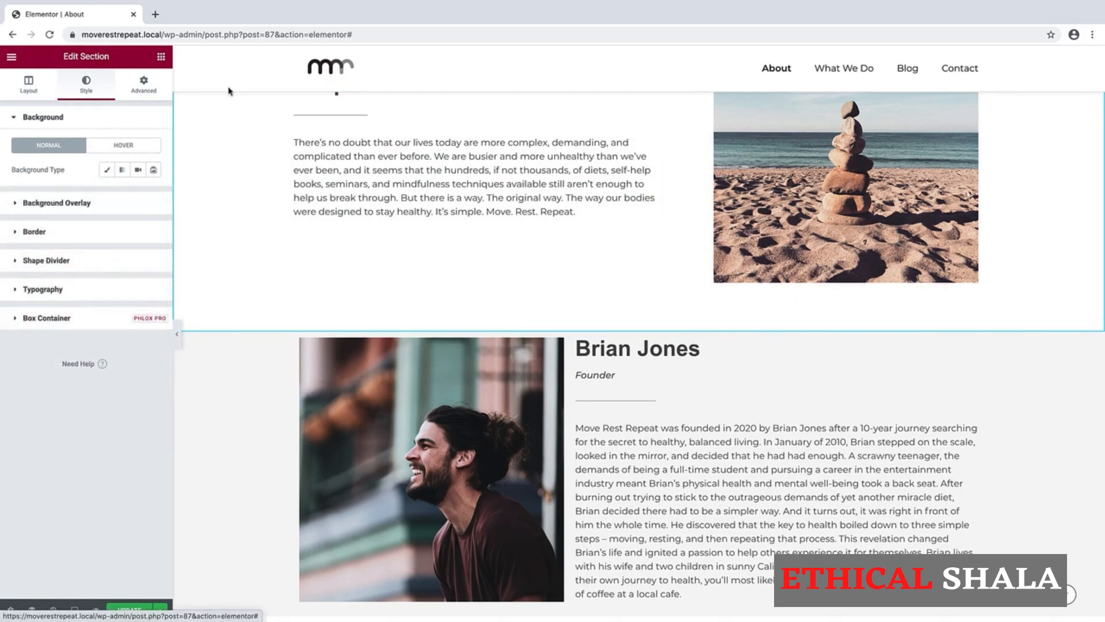
pyautogui.scroll(-2, 425, 202)
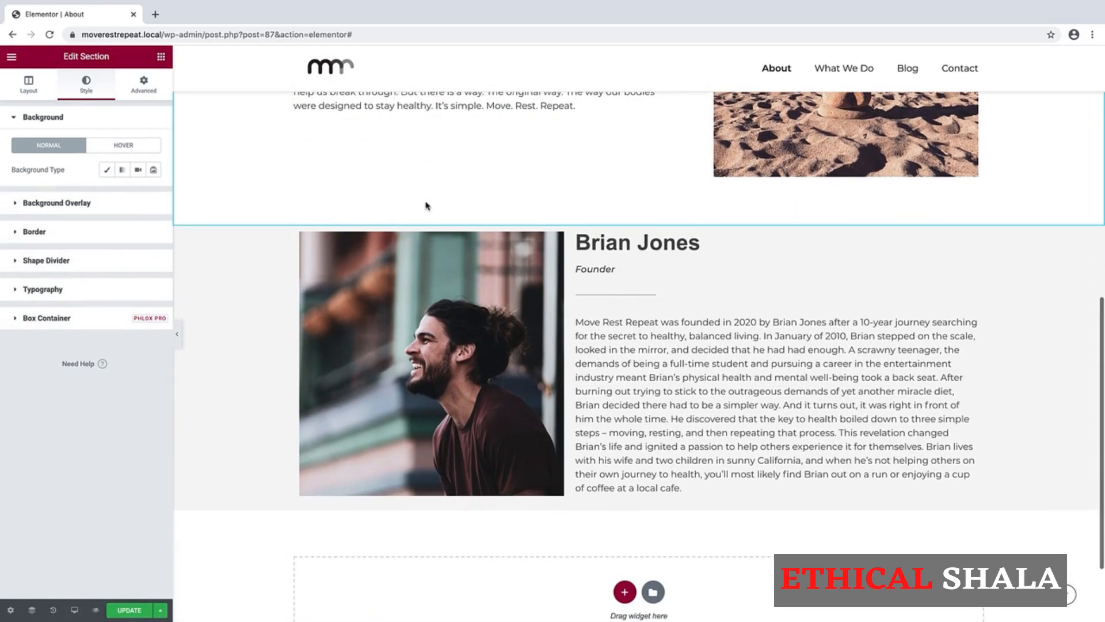
pyautogui.click(638, 224)
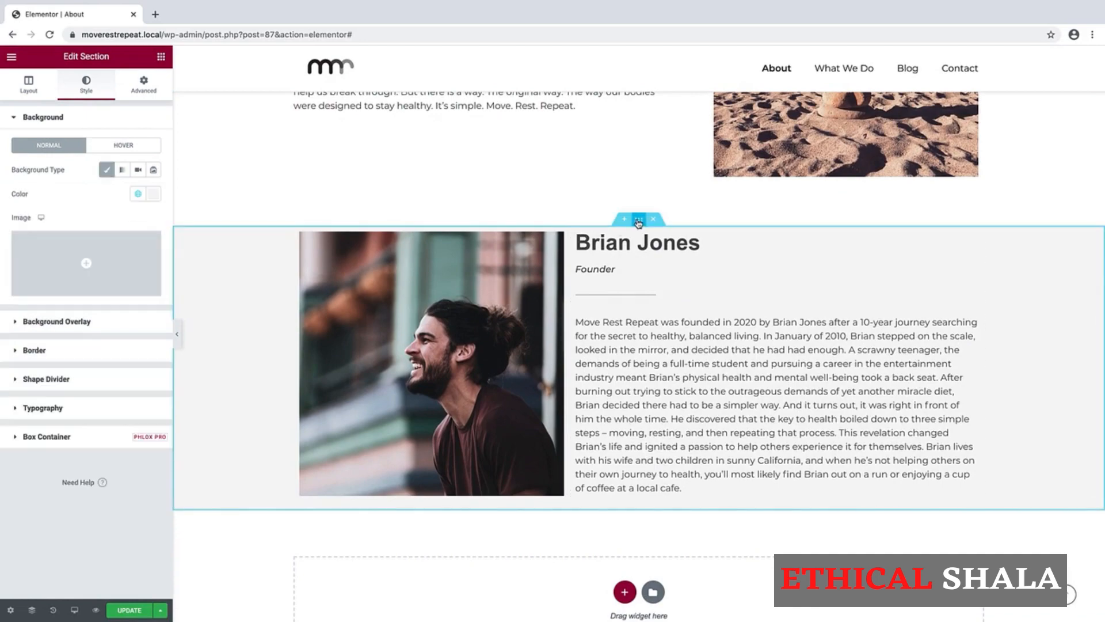
# Set the Brian Jones section's top and bottom padding to 75 px.
pyautogui.click(144, 85)
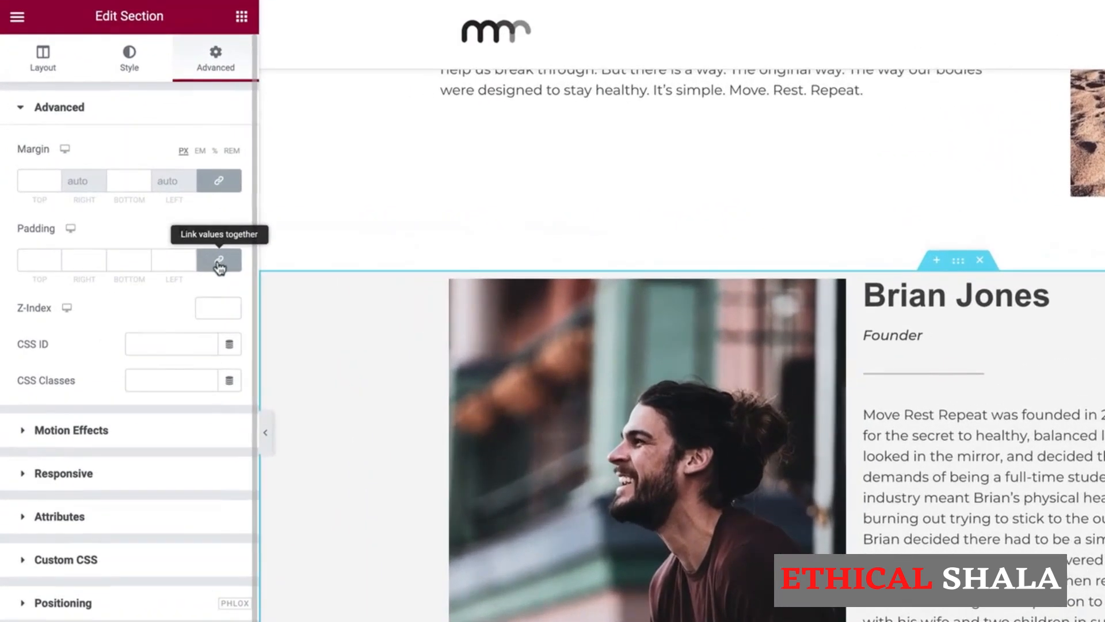
pyautogui.click(145, 219)
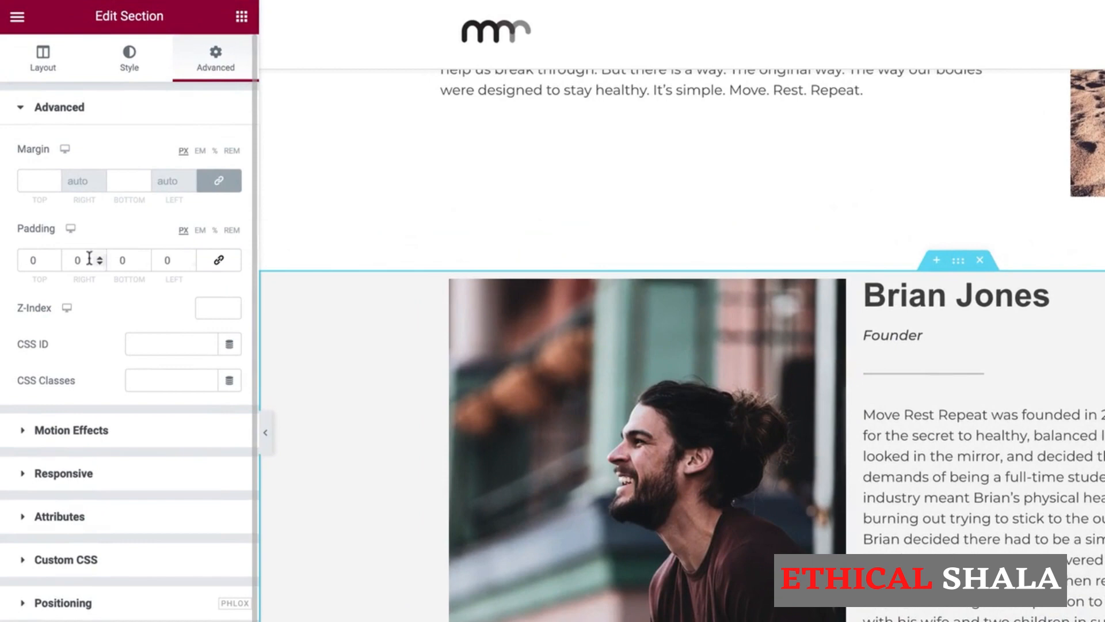
pyautogui.doubleClick(33, 259)
pyautogui.write('75')
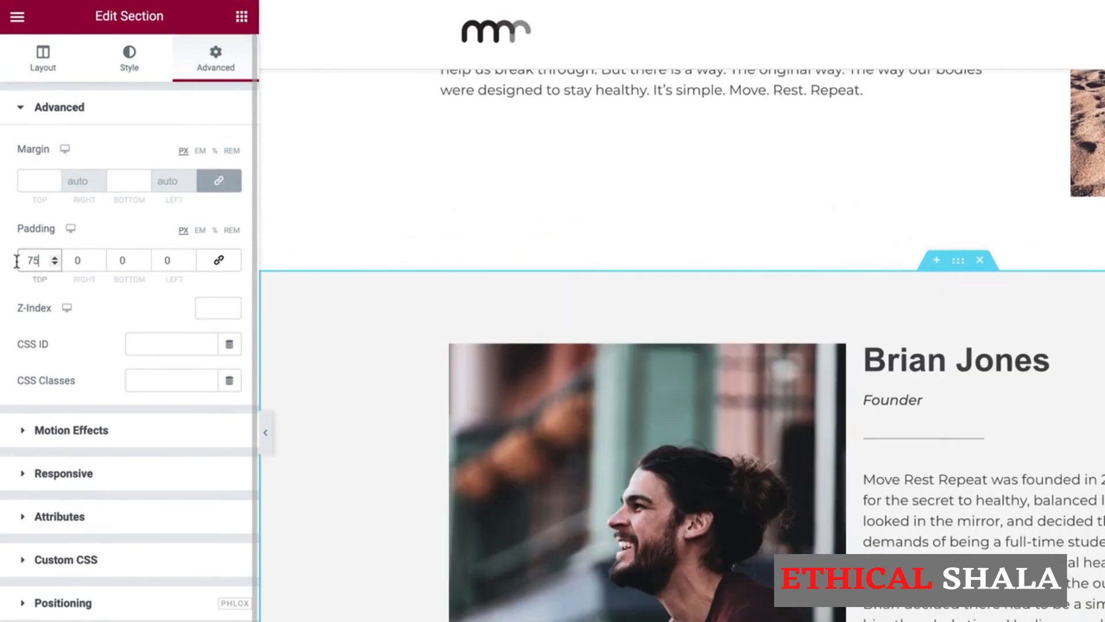
pyautogui.doubleClick(122, 260)
pyautogui.write('75')
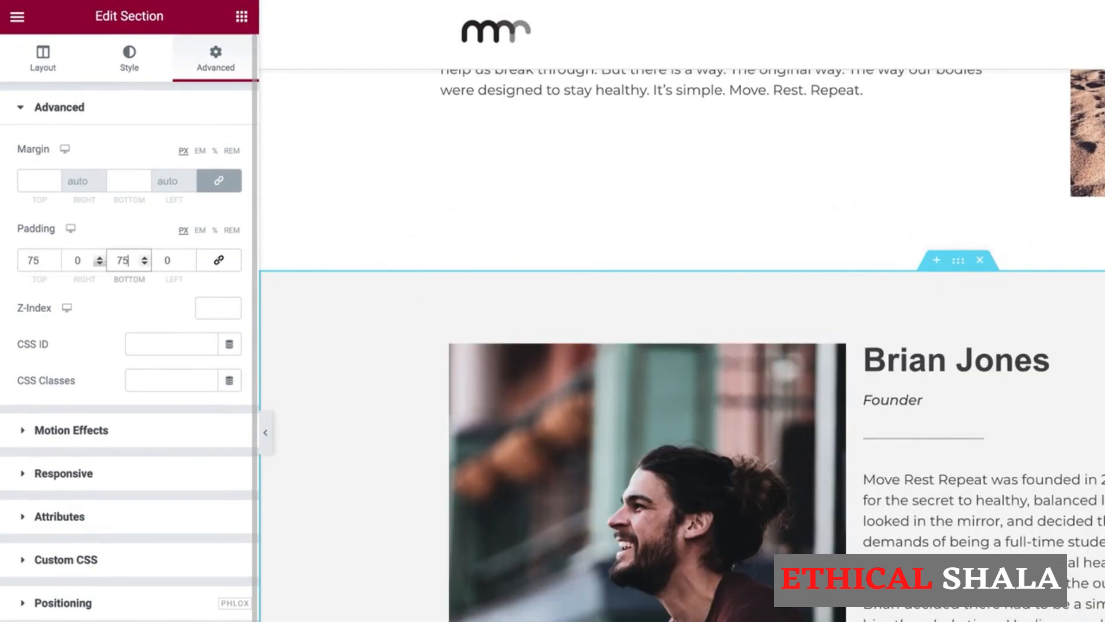
# Give the Brian Jones text column a 75 px left padding.
pyautogui.rightClick(866, 348)
pyautogui.click(873, 357)
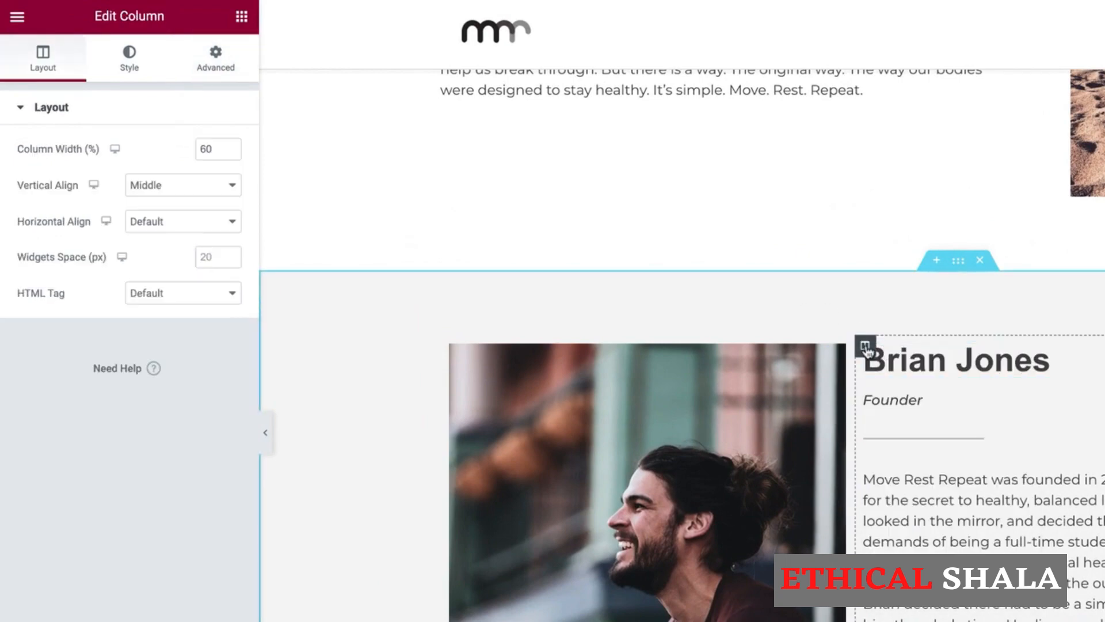
pyautogui.click(214, 64)
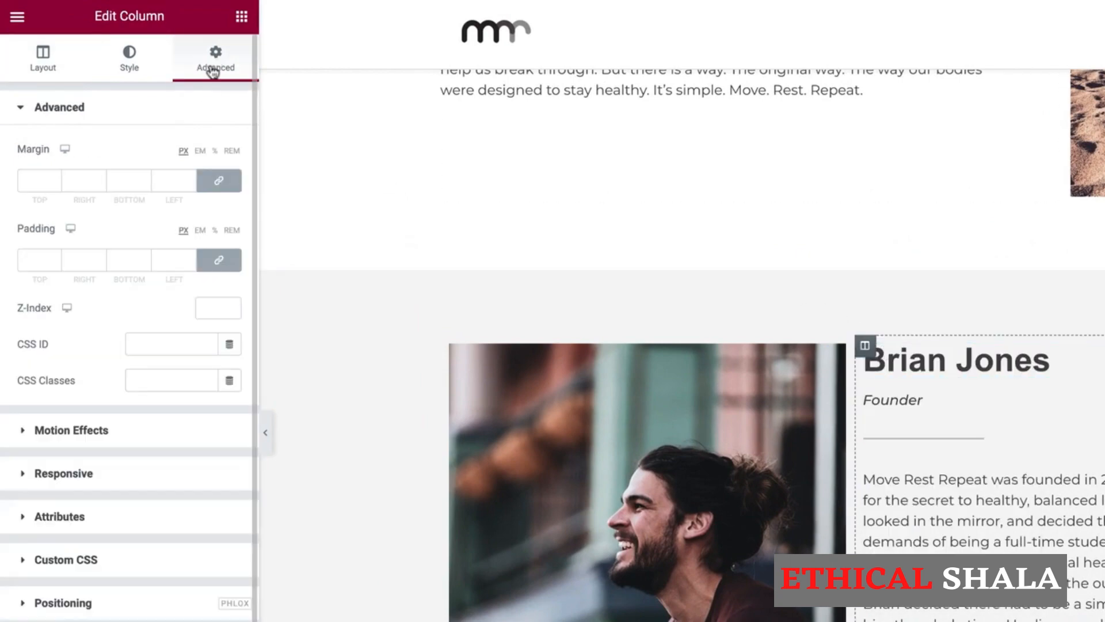
pyautogui.click(227, 257)
pyautogui.click(174, 257)
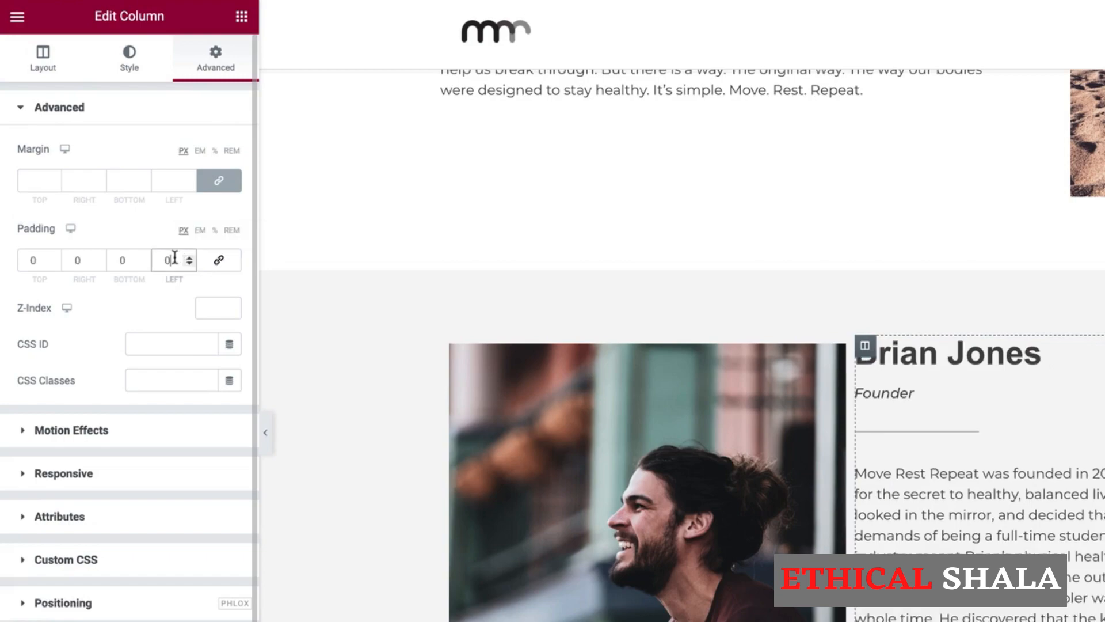
pyautogui.moveTo(174, 258); pyautogui.dragTo(140, 262)
pyautogui.write('75')
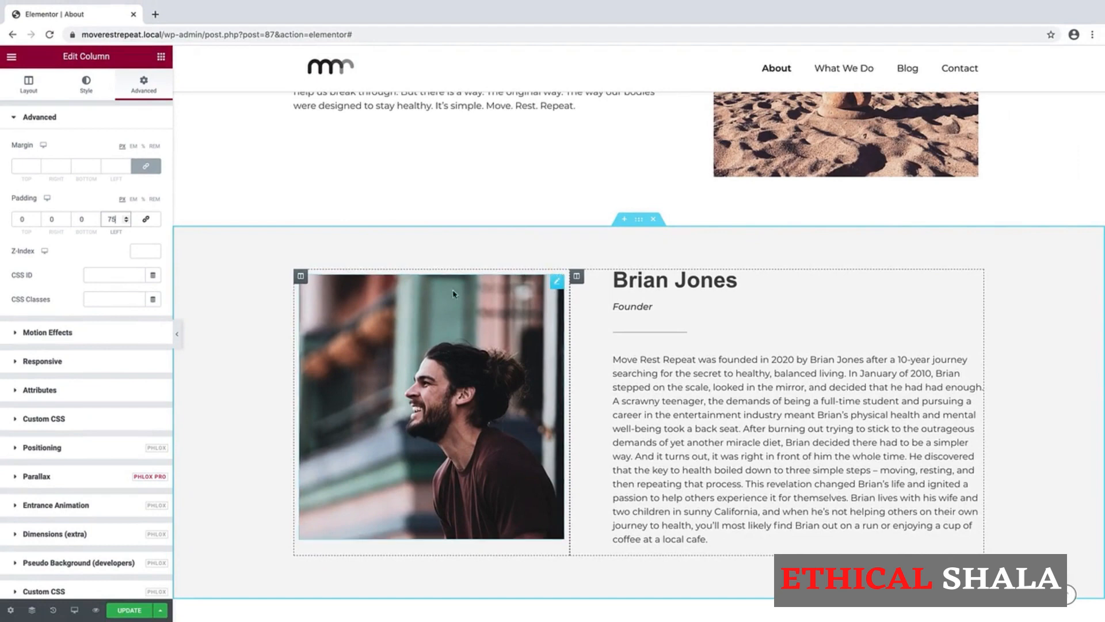
# Set the photo column's padding to 0 on every side so the portrait fills it.
pyautogui.click(300, 279)
pyautogui.click(143, 86)
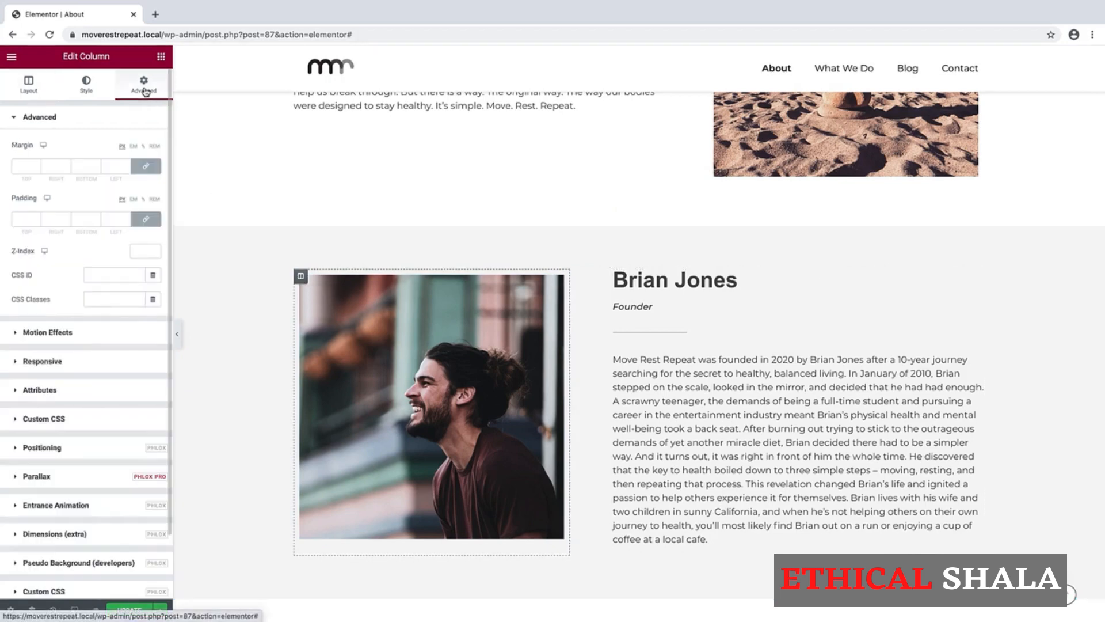
pyautogui.click(147, 219)
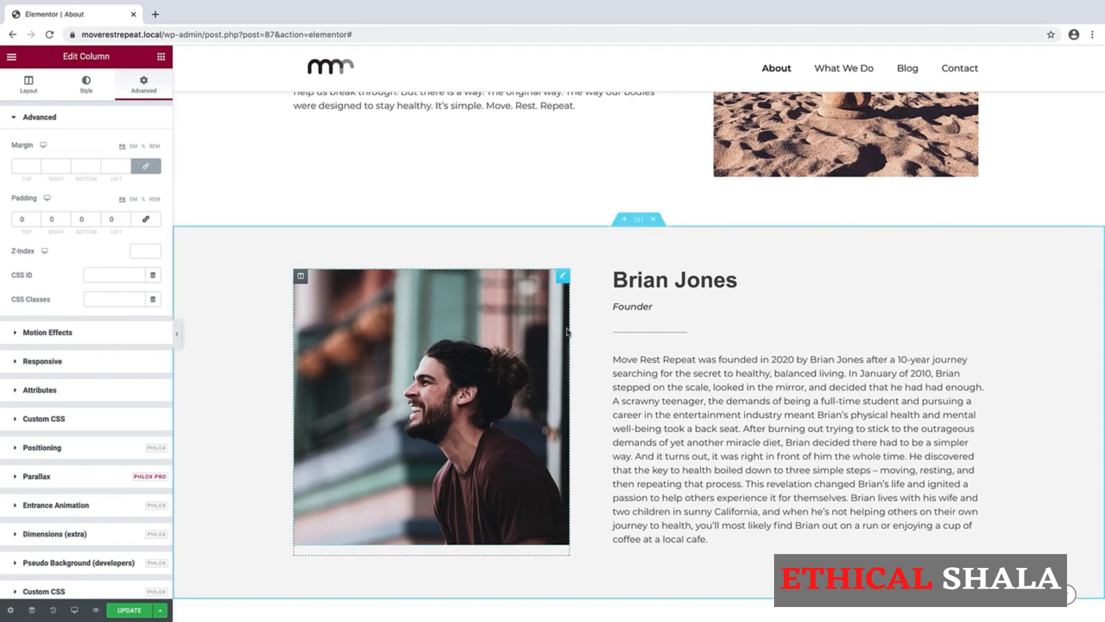
pyautogui.scroll(3, 558, 399)
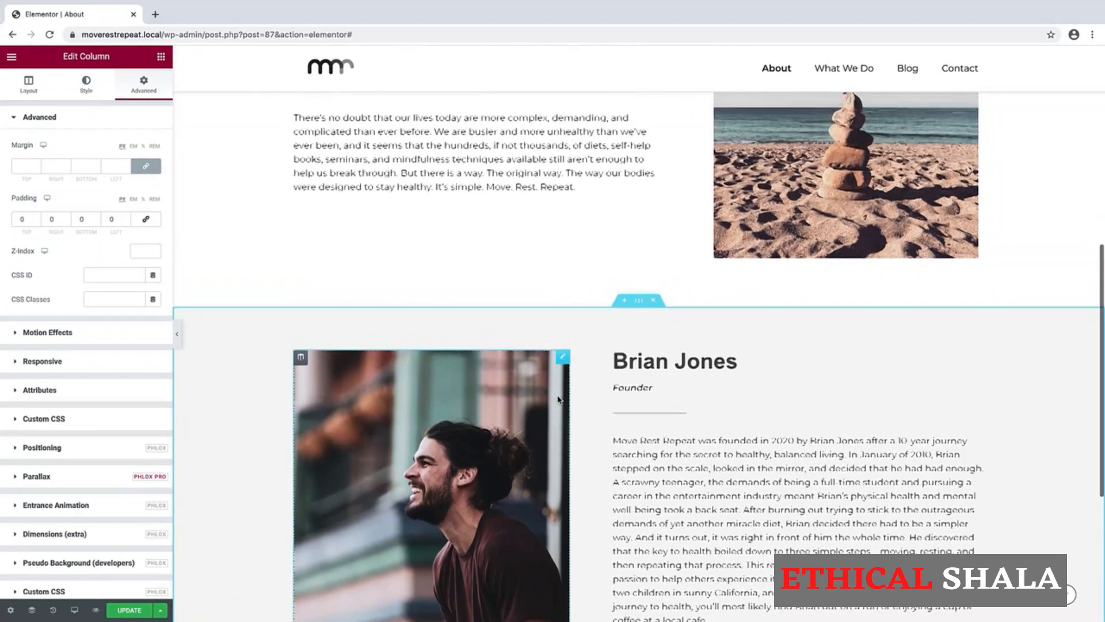
pyautogui.scroll(5, 558, 398)
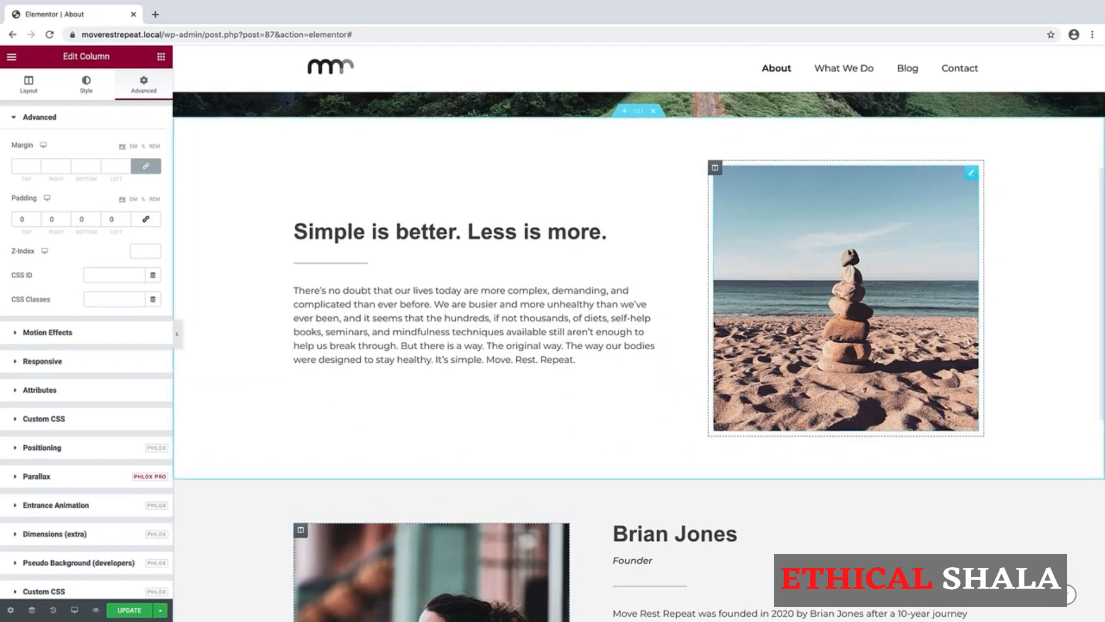
# Reset the beach image's padding to 0 on all sides, then select its column.
pyautogui.click(850, 253)
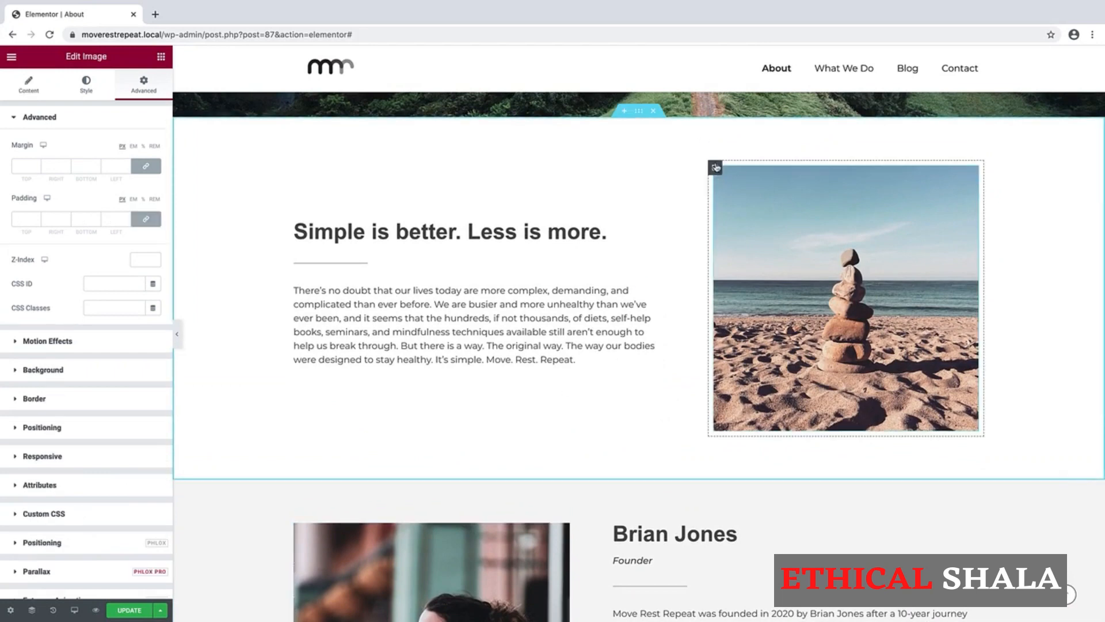
pyautogui.click(146, 219)
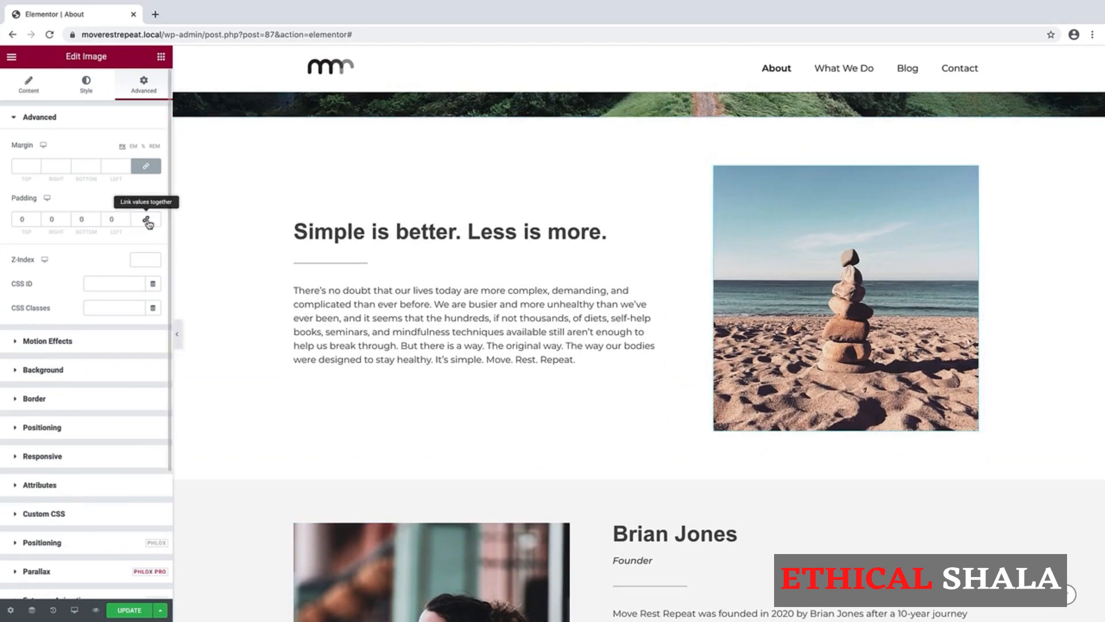
pyautogui.click(714, 167)
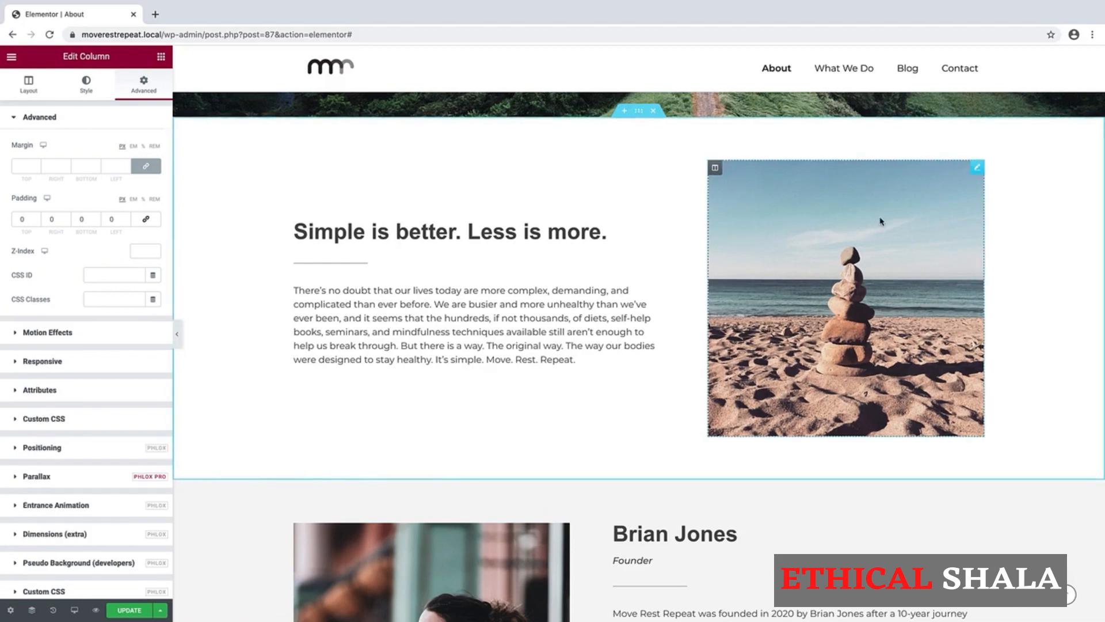
pyautogui.scroll(-3, 680, 299)
pyautogui.scroll(-3, 680, 300)
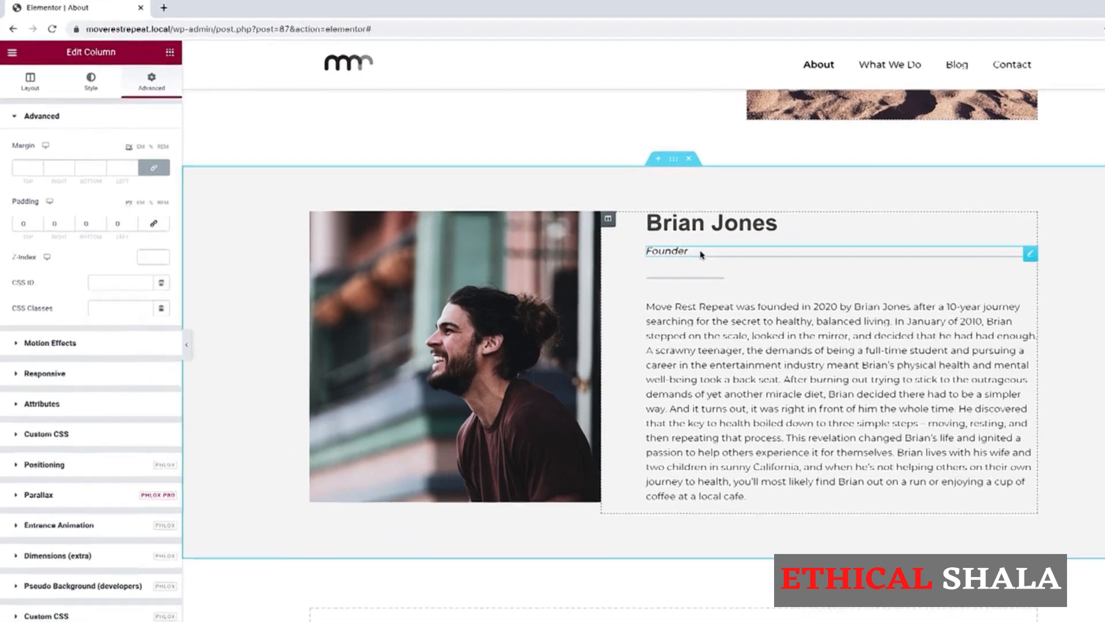
# Give the Founder heading an unlinked top margin of -15 px.
pyautogui.click(664, 250)
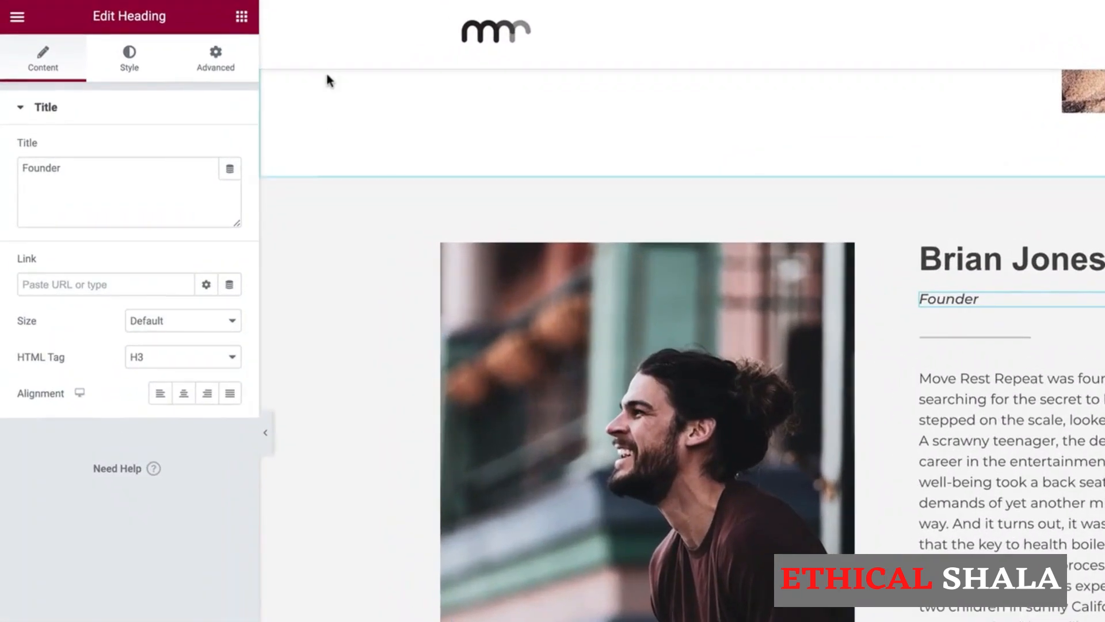
pyautogui.click(227, 63)
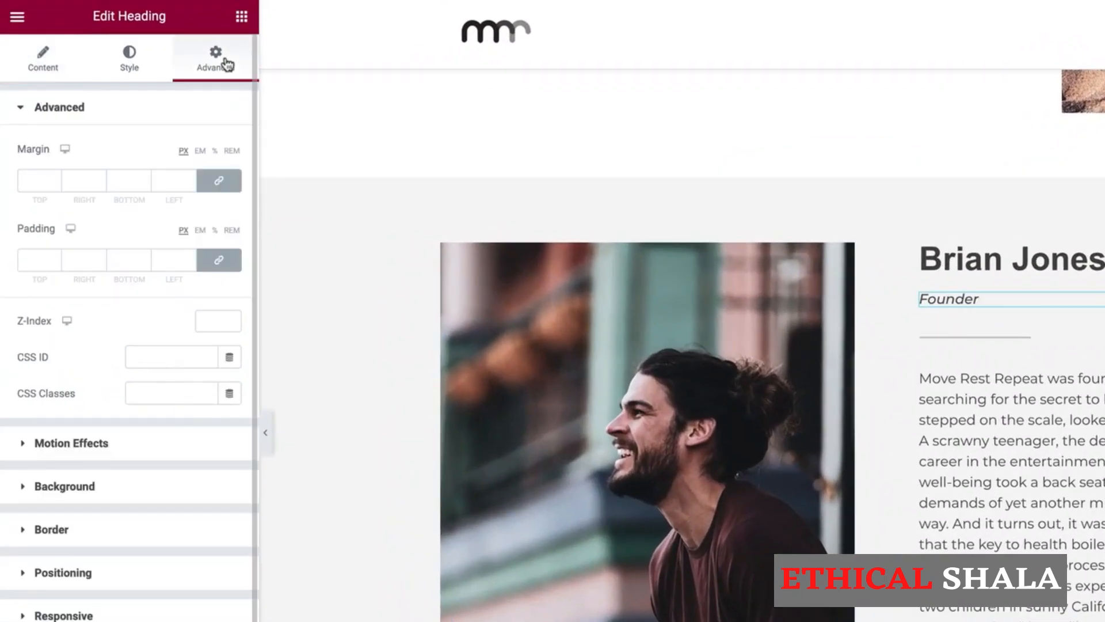
pyautogui.click(220, 180)
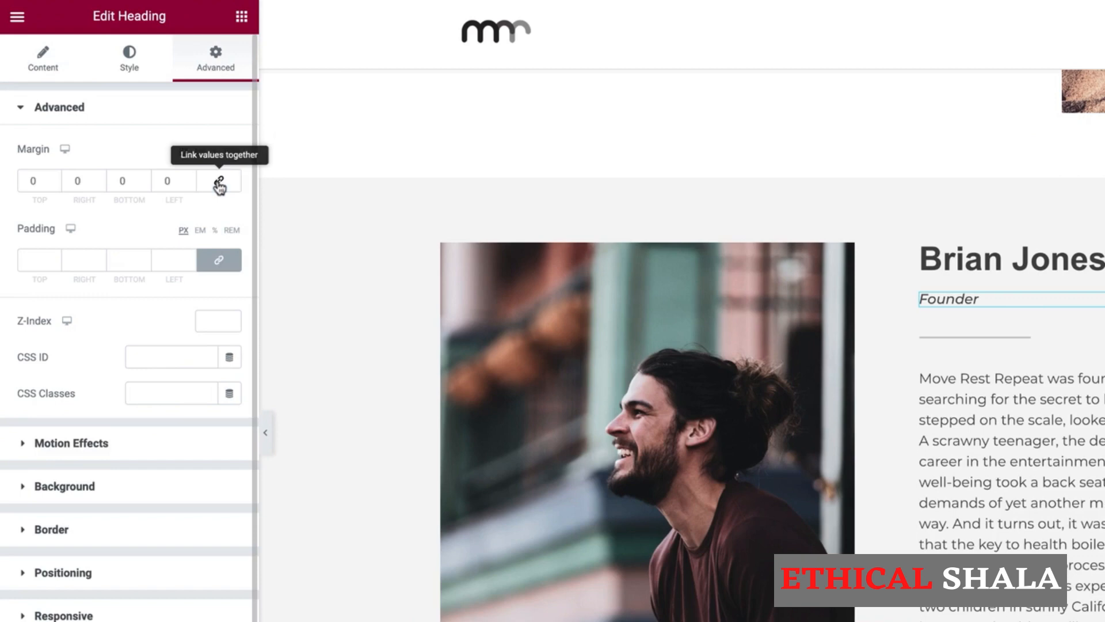
pyautogui.click(52, 183)
pyautogui.click(52, 183)
pyautogui.click(52, 183)
pyautogui.click(52, 183)
pyautogui.click(52, 183)
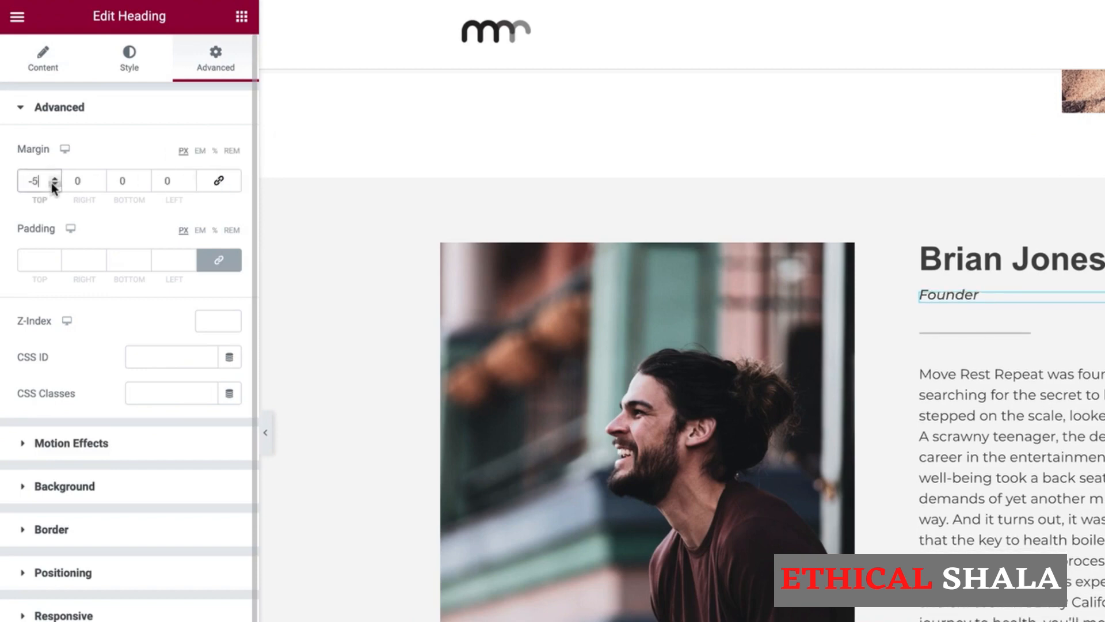
pyautogui.click(52, 183)
pyautogui.click(52, 183)
pyautogui.click(52, 183)
pyautogui.click(52, 183)
pyautogui.click(52, 183)
pyautogui.click(51, 183)
pyautogui.click(52, 183)
pyautogui.click(51, 183)
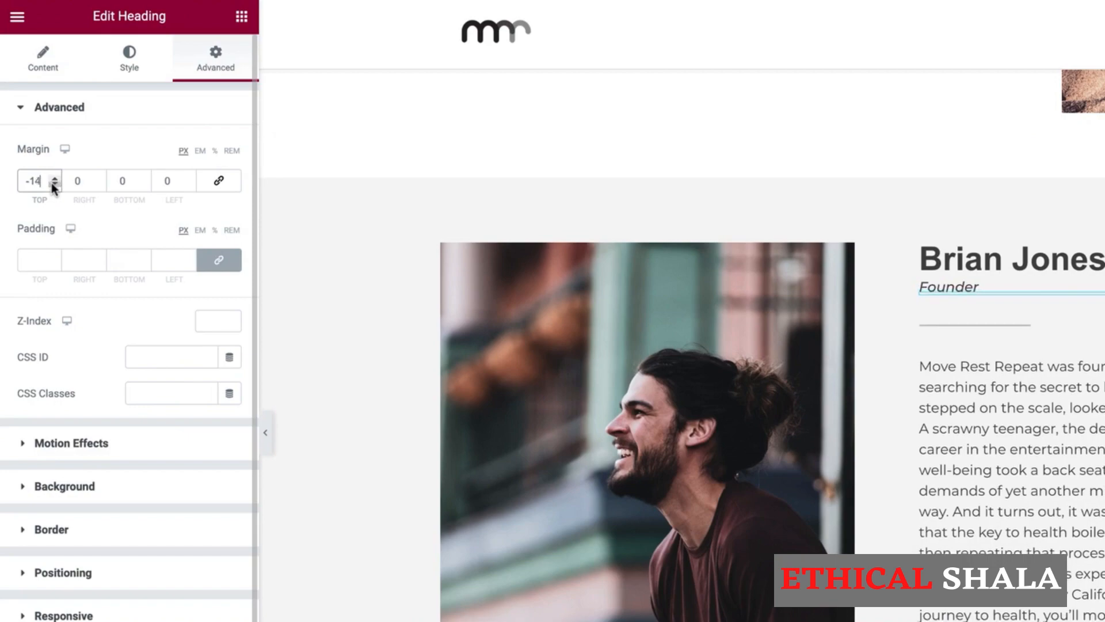
pyautogui.click(52, 183)
pyautogui.click(52, 183)
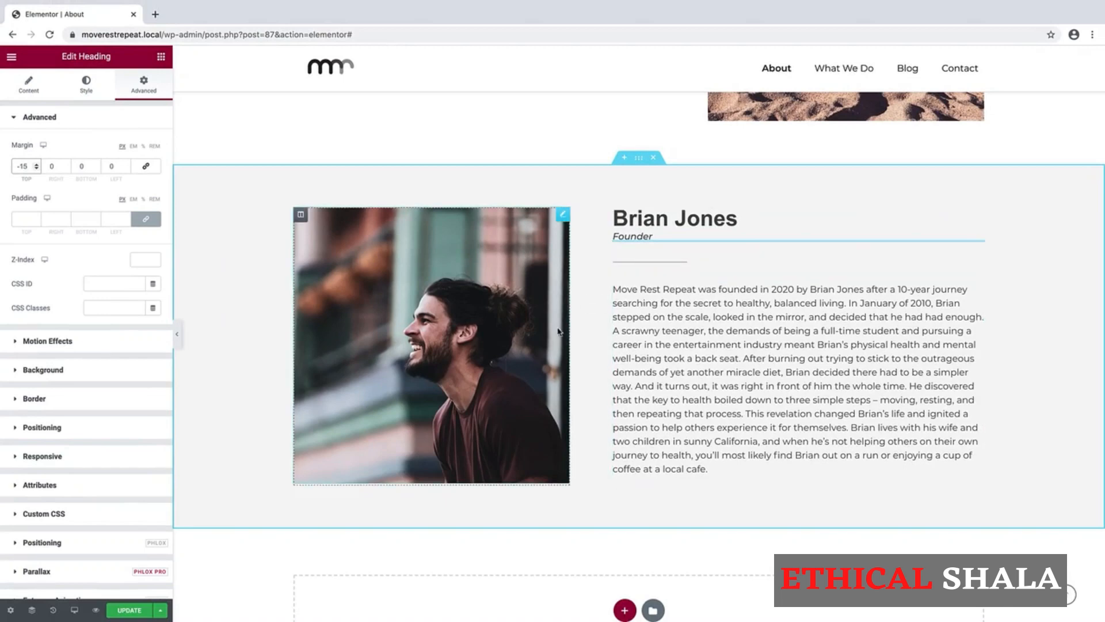
pyautogui.scroll(-3, 639, 337)
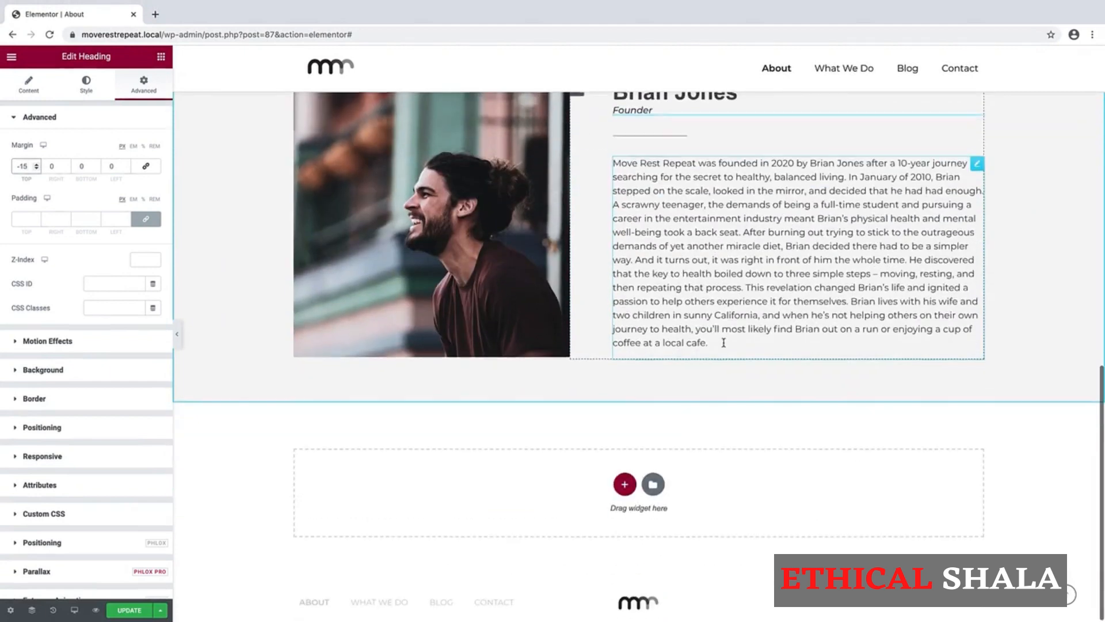
pyautogui.scroll(2, 723, 343)
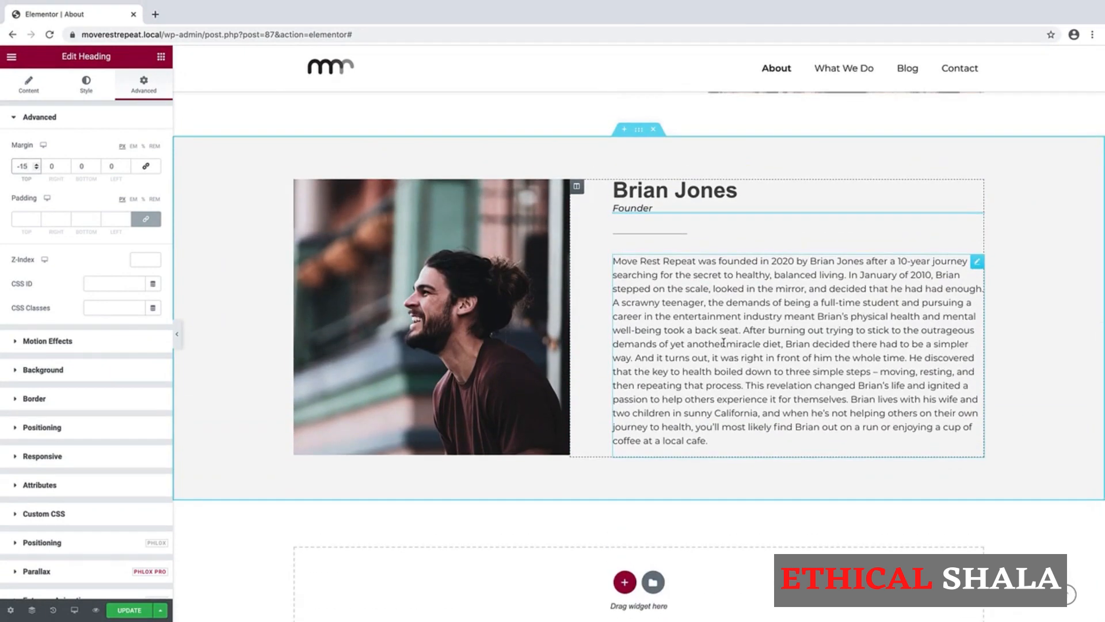
pyautogui.scroll(1, 724, 343)
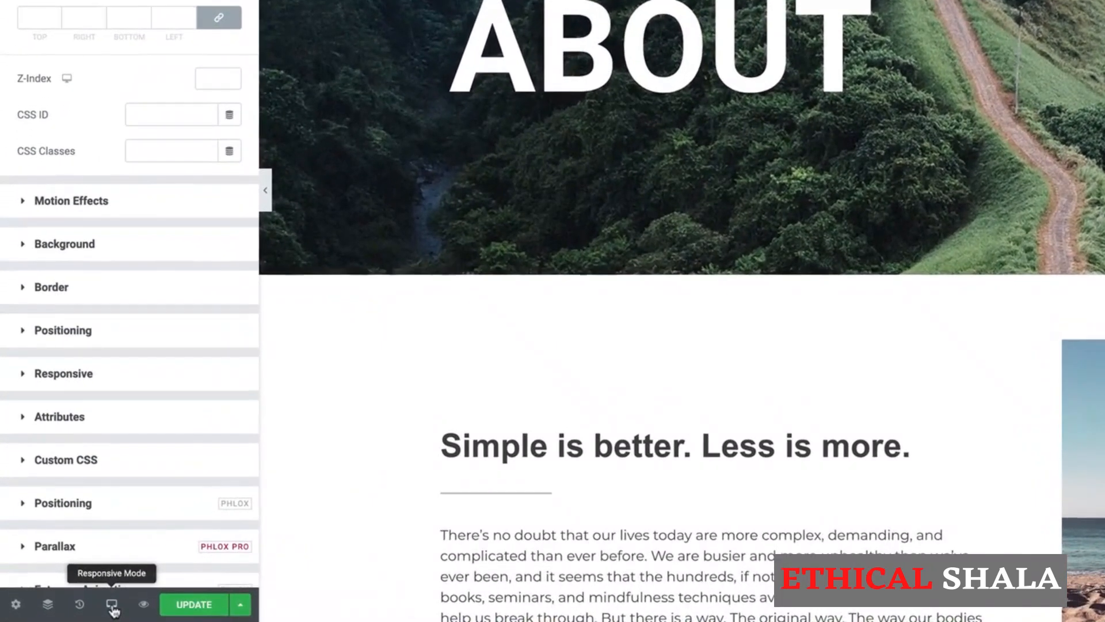
# Switch the Elementor preview to Tablet responsive mode.
pyautogui.click(75, 610)
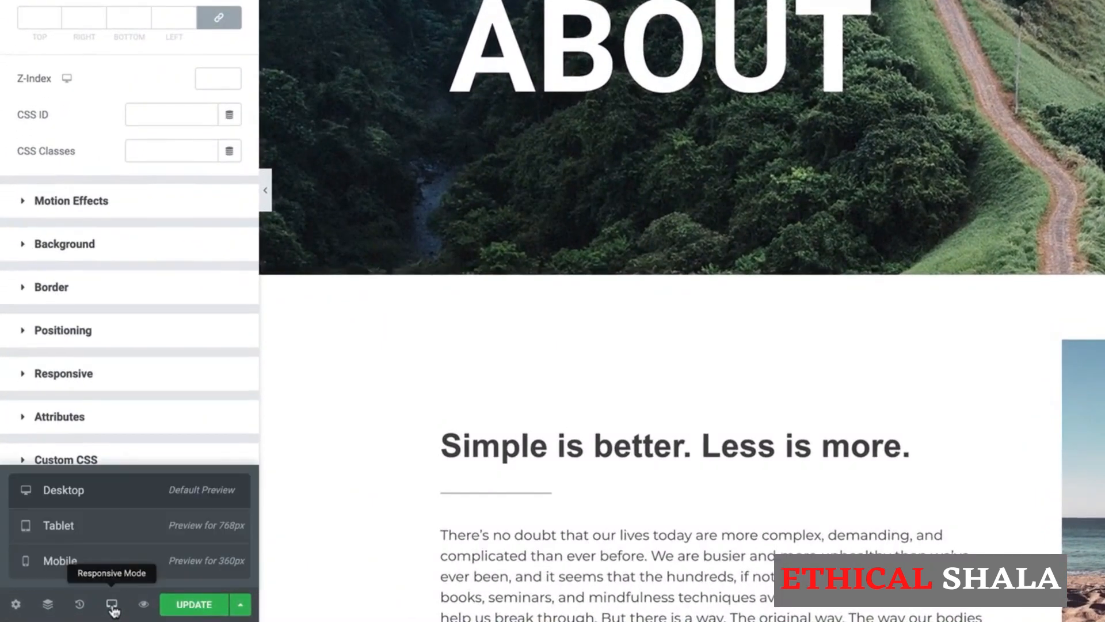
pyautogui.click(126, 522)
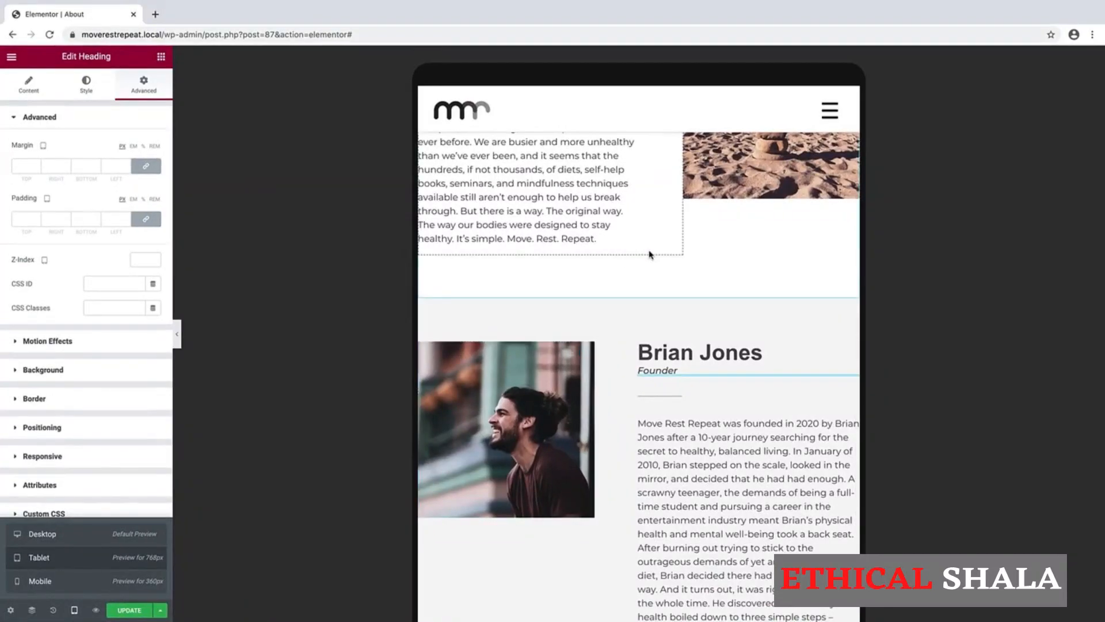
pyautogui.scroll(10, 812, 158)
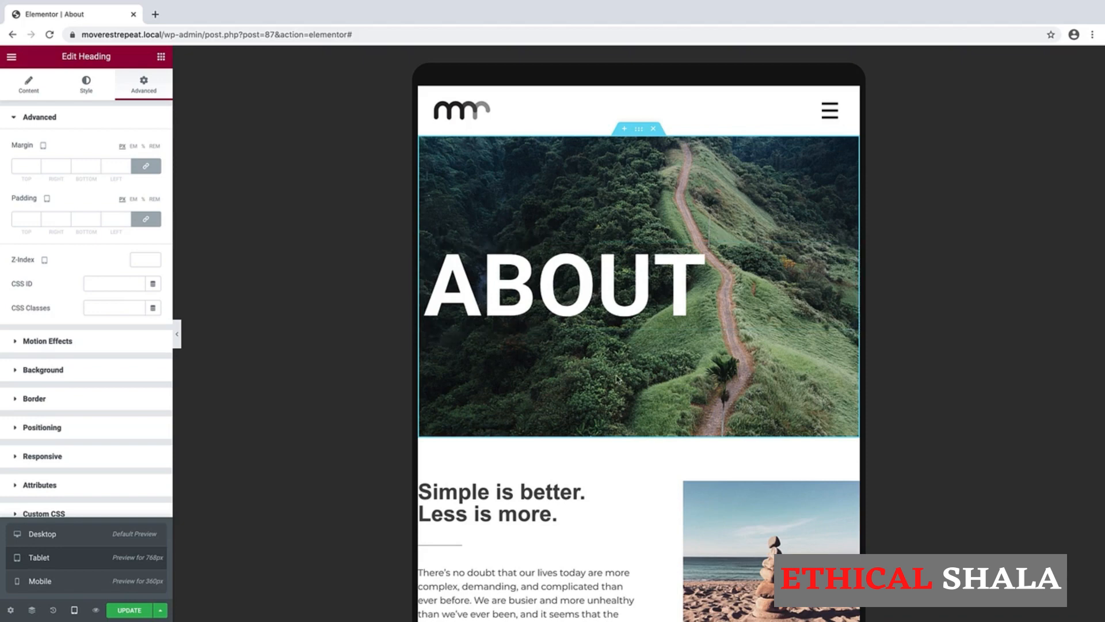
# Set the ABOUT hero section's tablet minimum height to 35 VH.
pyautogui.click(639, 129)
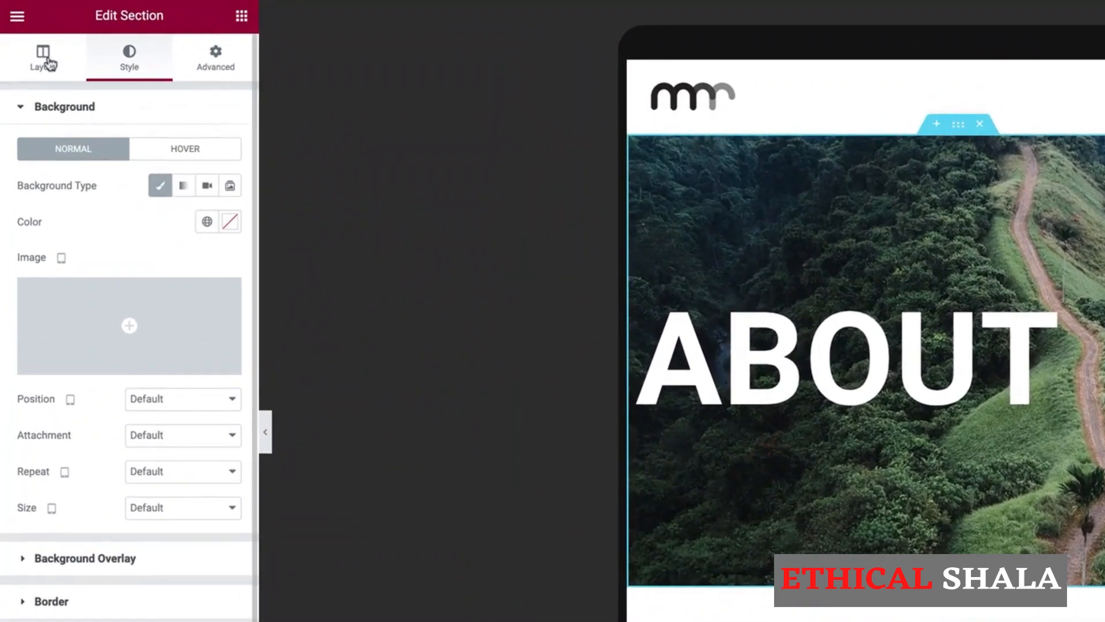
pyautogui.click(46, 60)
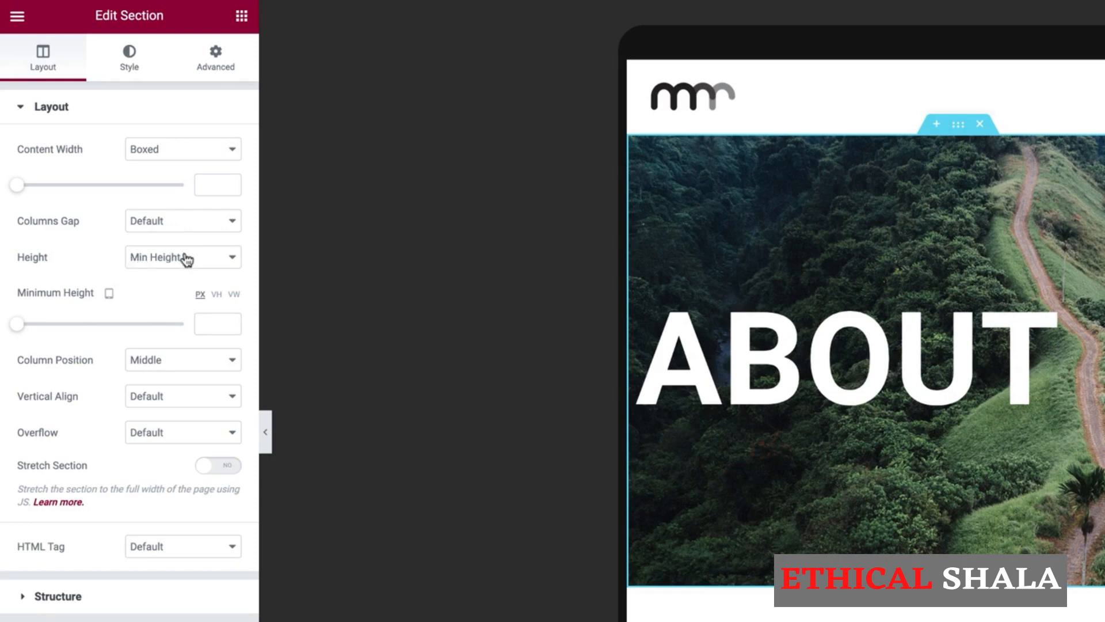
pyautogui.click(218, 296)
pyautogui.moveTo(19, 330); pyautogui.dragTo(78, 332)
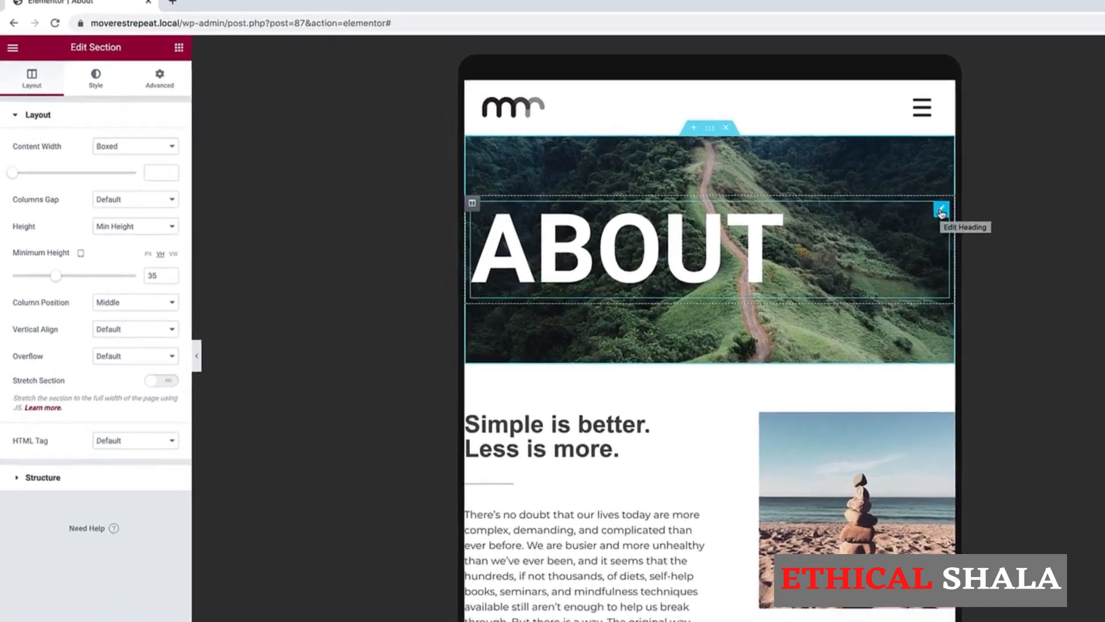
pyautogui.click(847, 203)
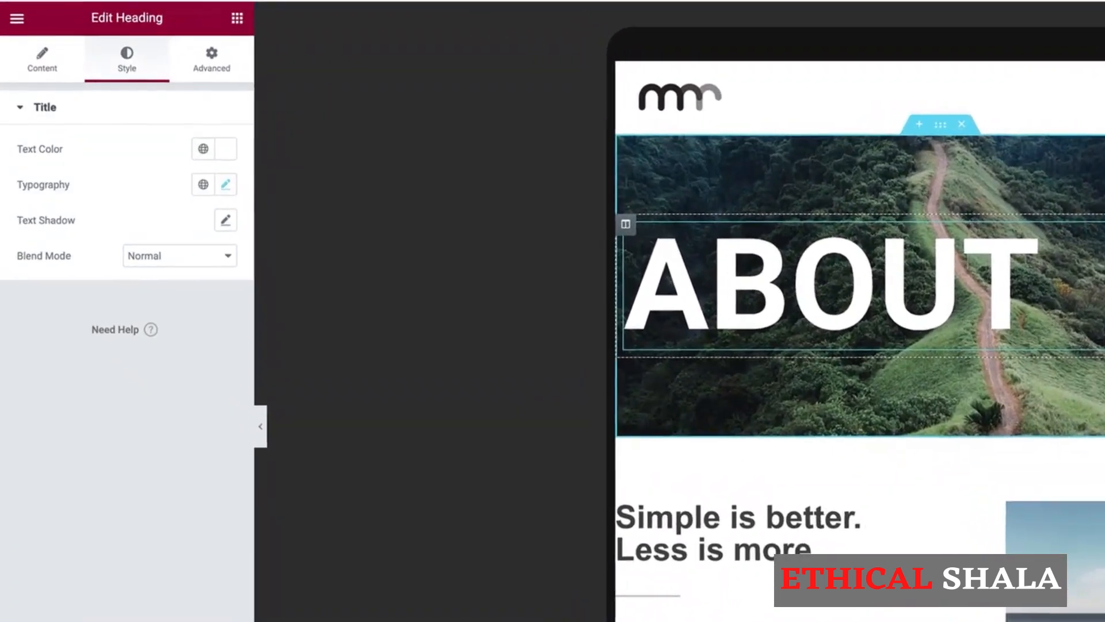
# Set the ABOUT heading's tablet font size to 100 px.
pyautogui.click(230, 186)
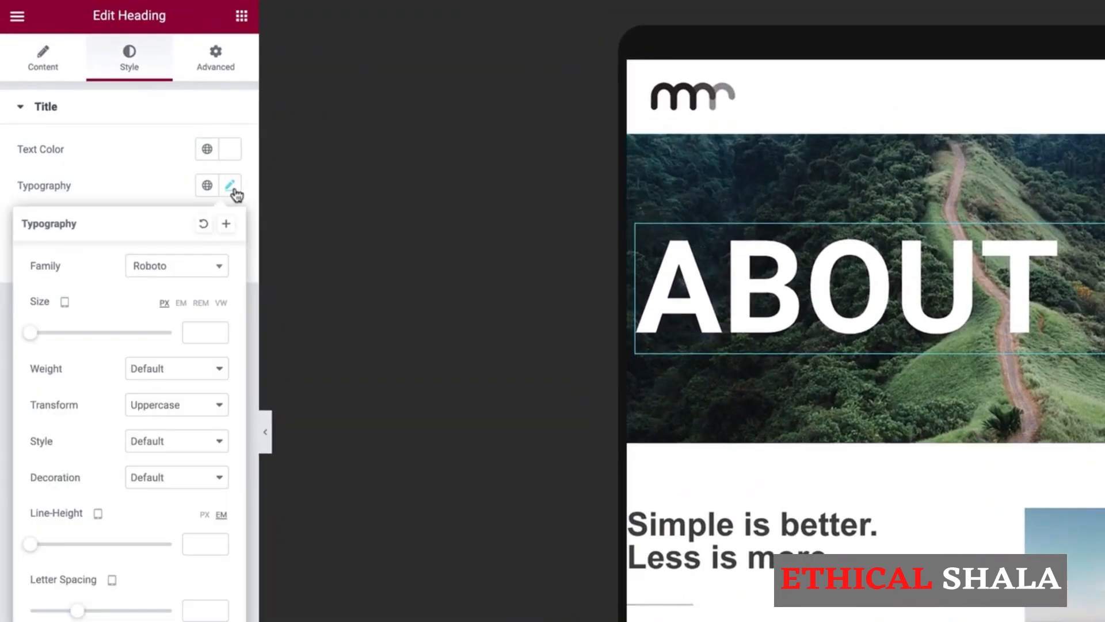
pyautogui.click(199, 333)
pyautogui.write('100')
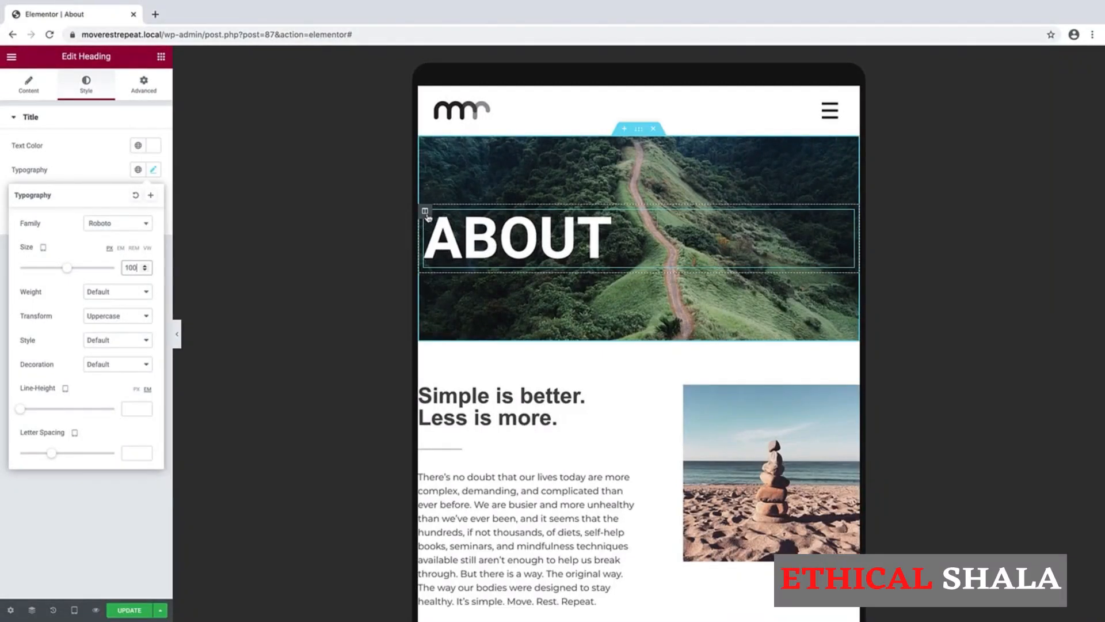
pyautogui.rightClick(426, 215)
pyautogui.click(445, 225)
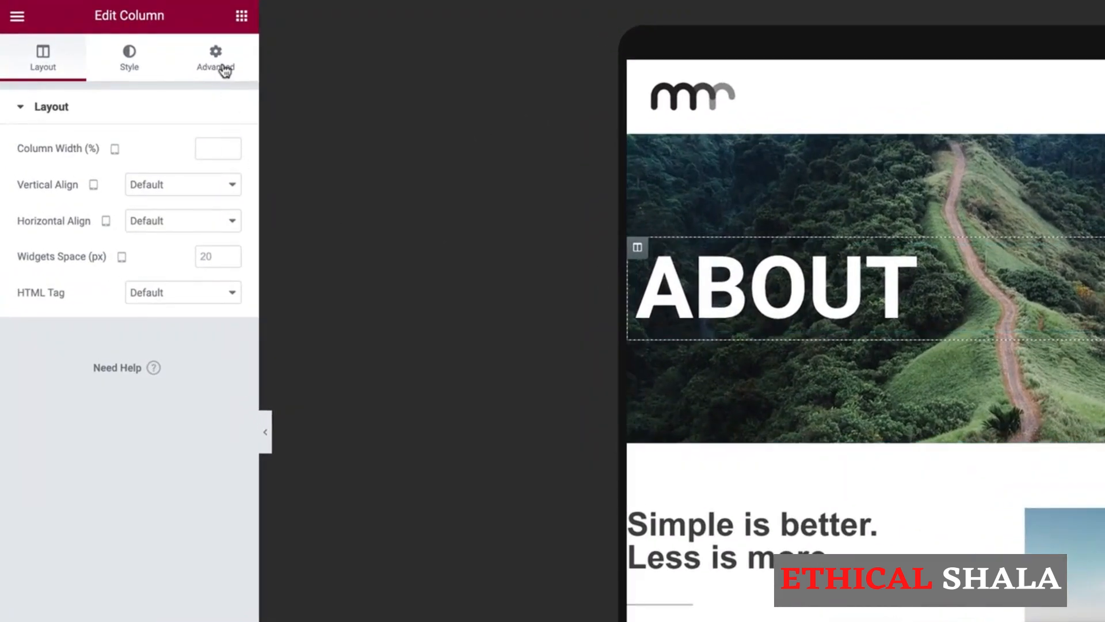
# Give the ABOUT column 35 px left padding on tablet, then preview at mobile width.
pyautogui.click(224, 71)
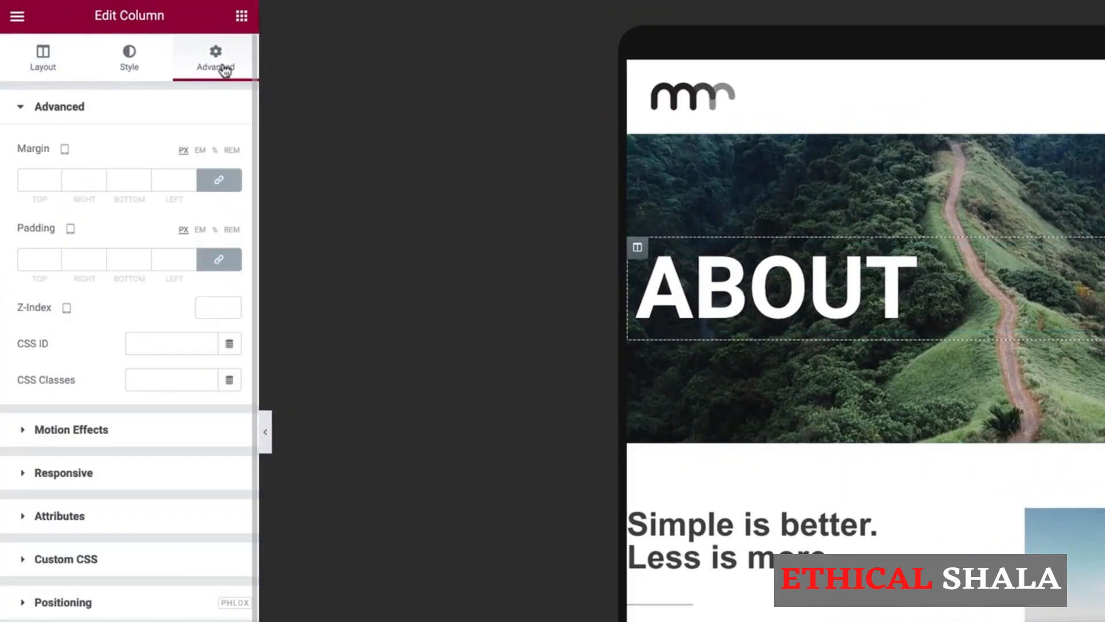
pyautogui.click(217, 261)
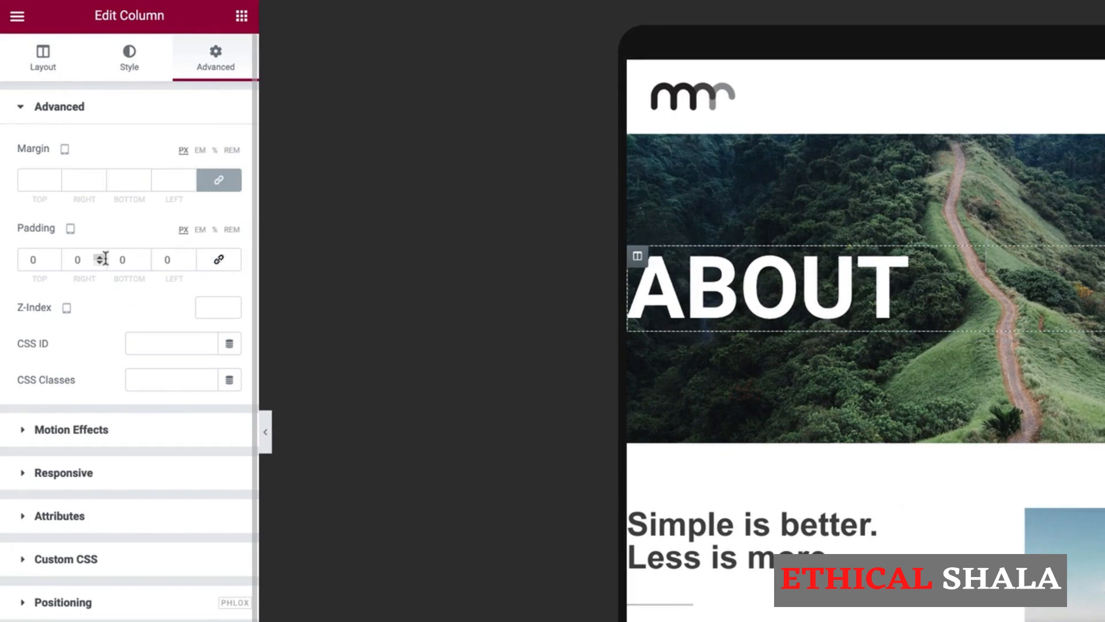
pyautogui.doubleClick(168, 258)
pyautogui.write('35')
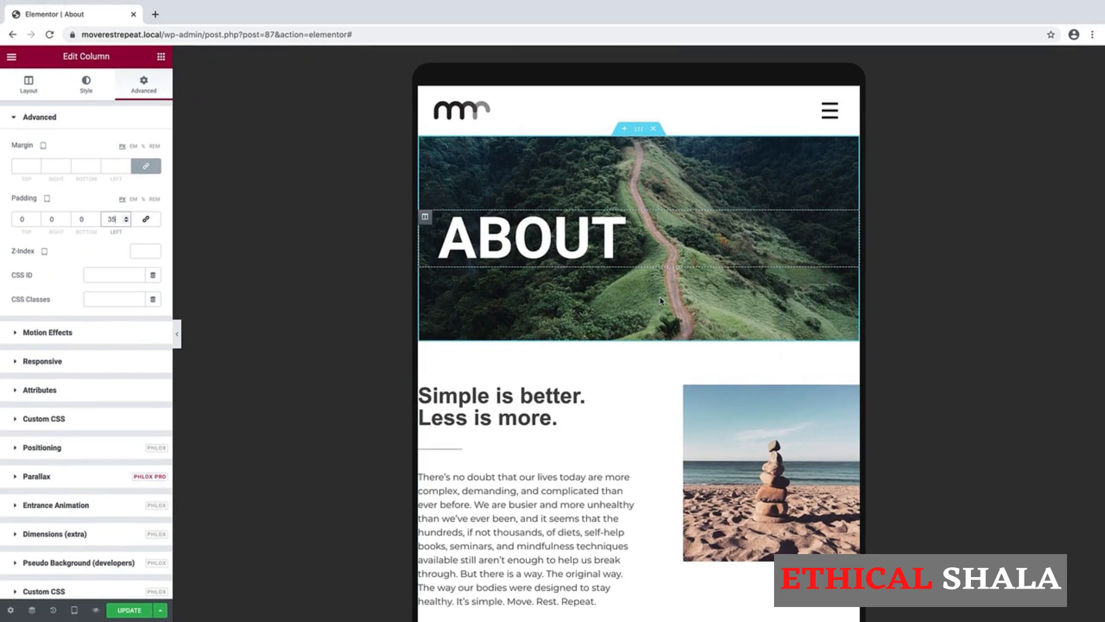
pyautogui.click(75, 610)
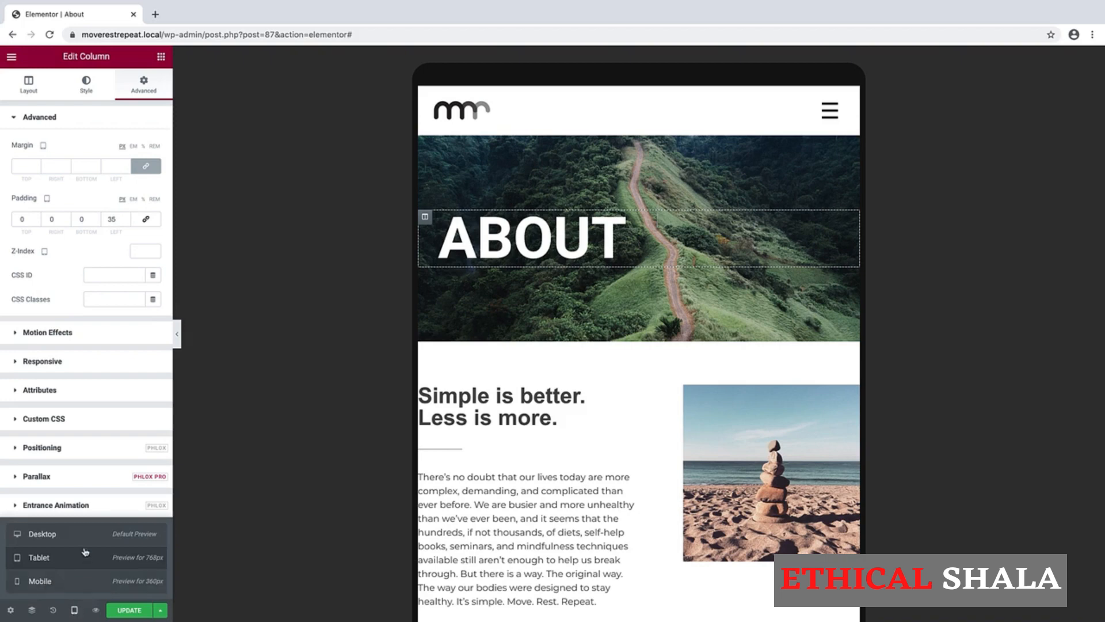
pyautogui.click(59, 582)
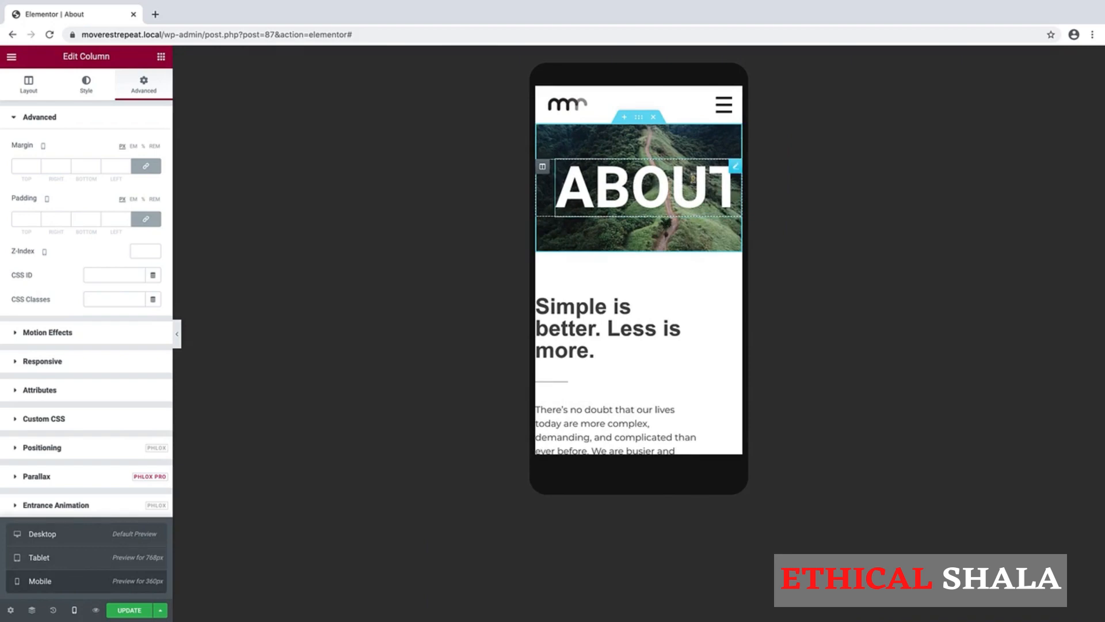
# Set the ABOUT heading's typography size to 50 px in the mobile layout.
pyautogui.click(735, 168)
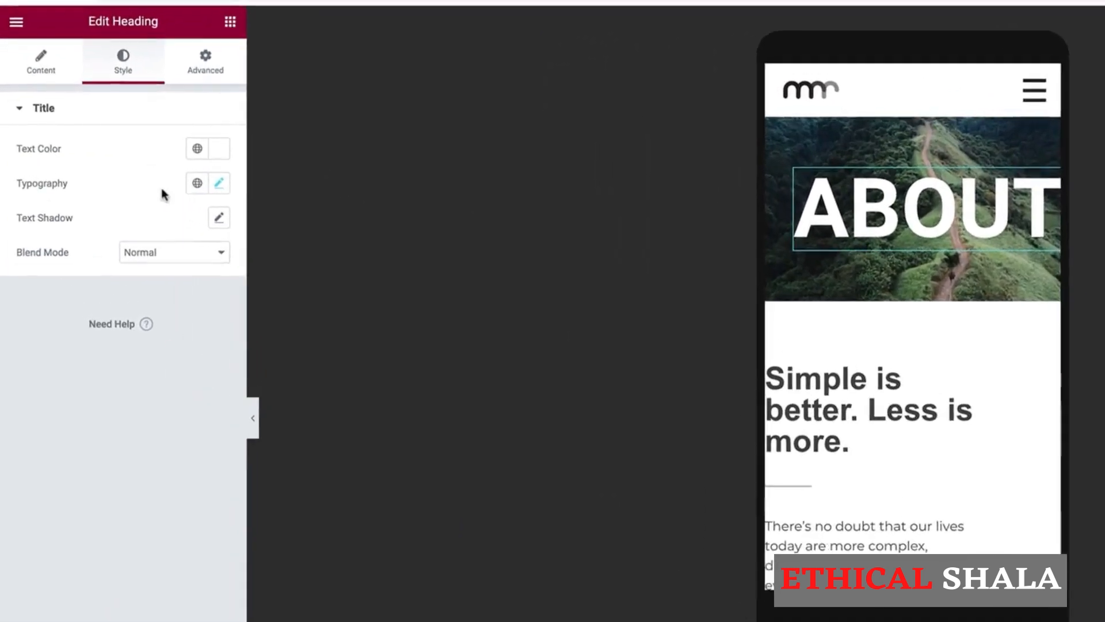
pyautogui.click(153, 170)
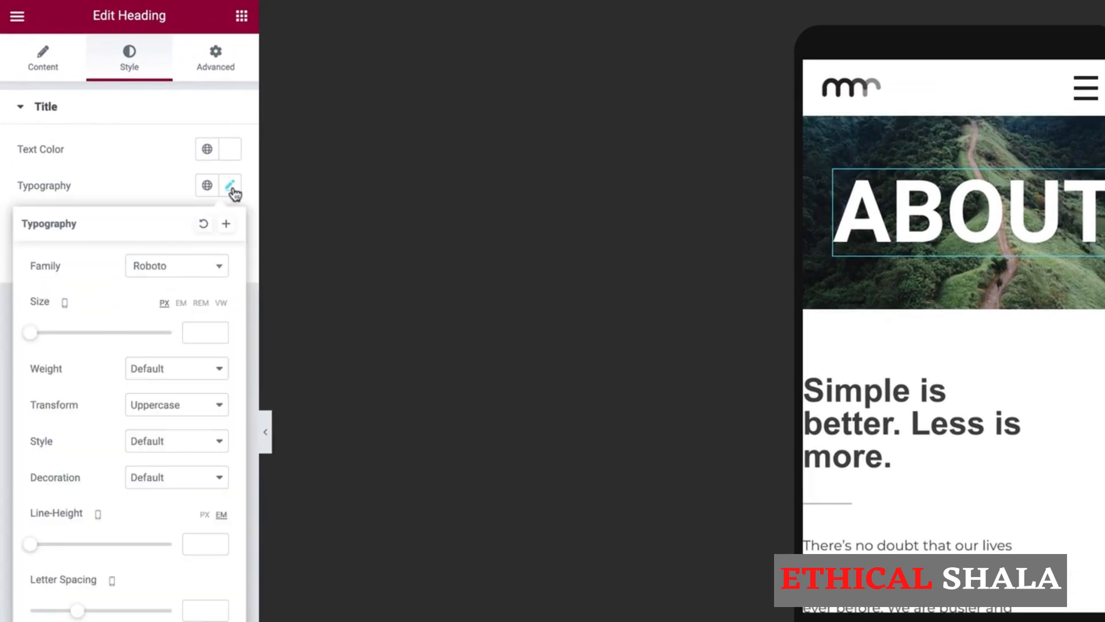
pyautogui.click(196, 332)
pyautogui.write('50')
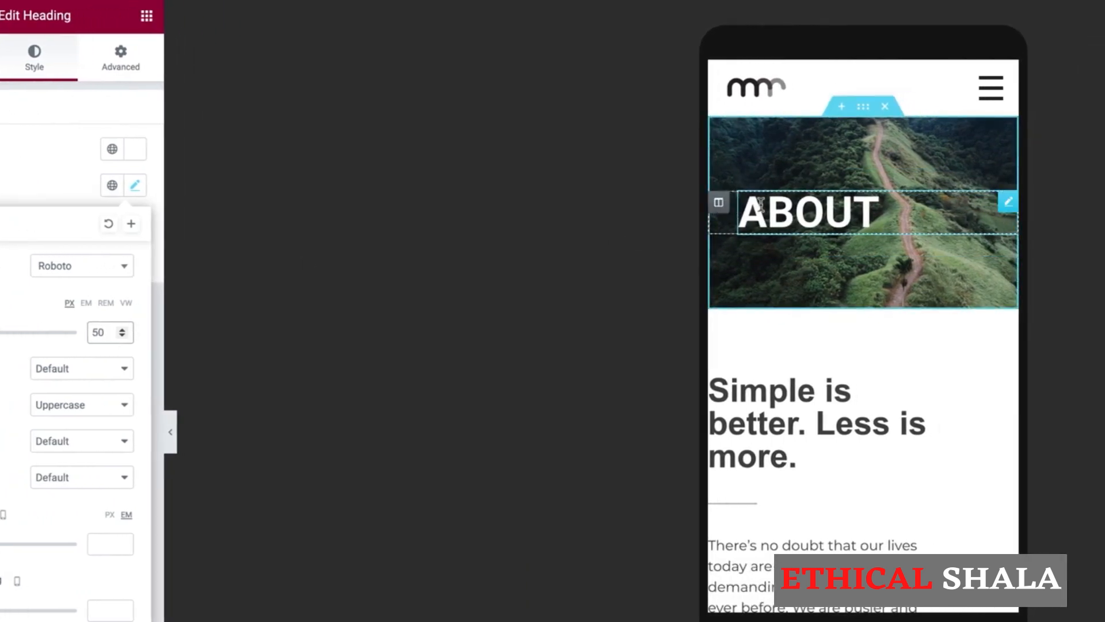
pyautogui.click(719, 204)
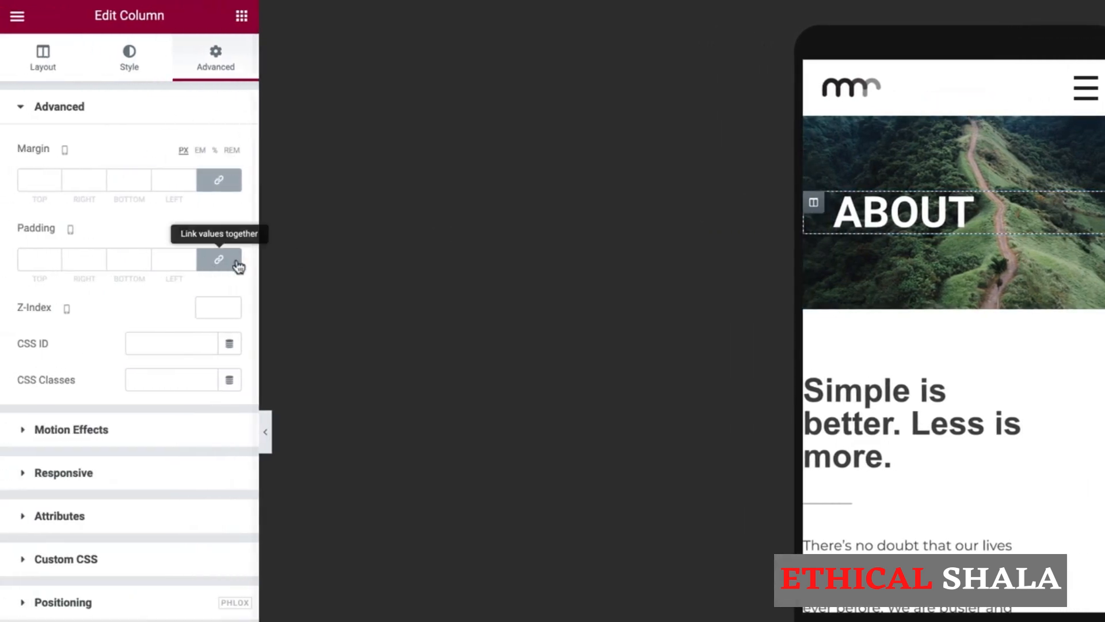
# Set the ABOUT column's left padding to 20 px on mobile and switch back to tablet preview.
pyautogui.click(219, 261)
pyautogui.doubleClick(168, 260)
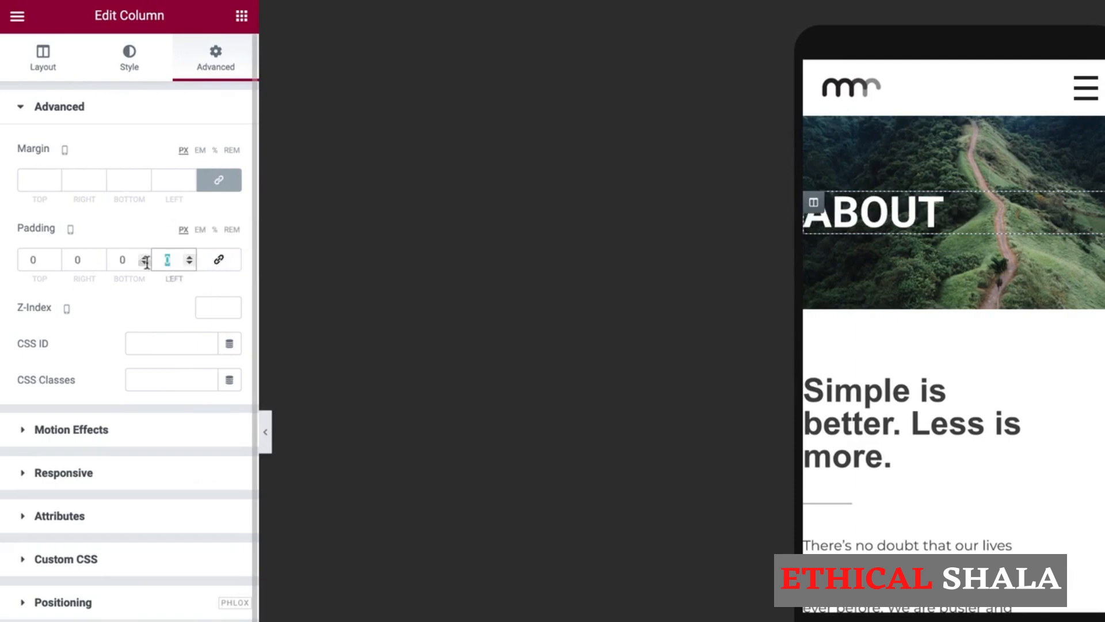
pyautogui.write('20')
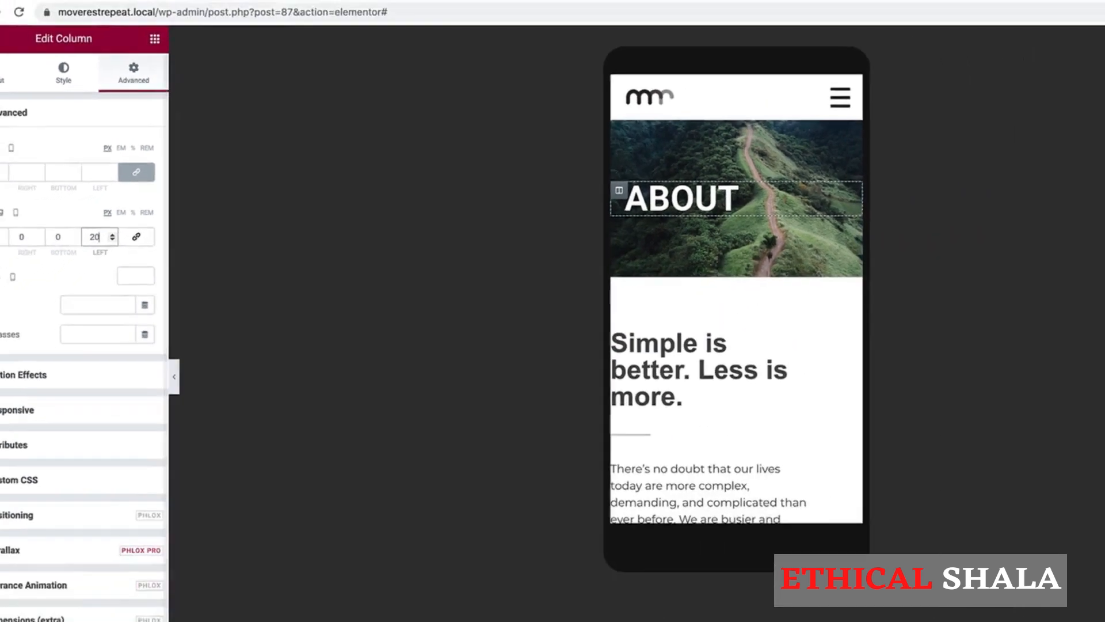
pyautogui.moveTo(74, 610)
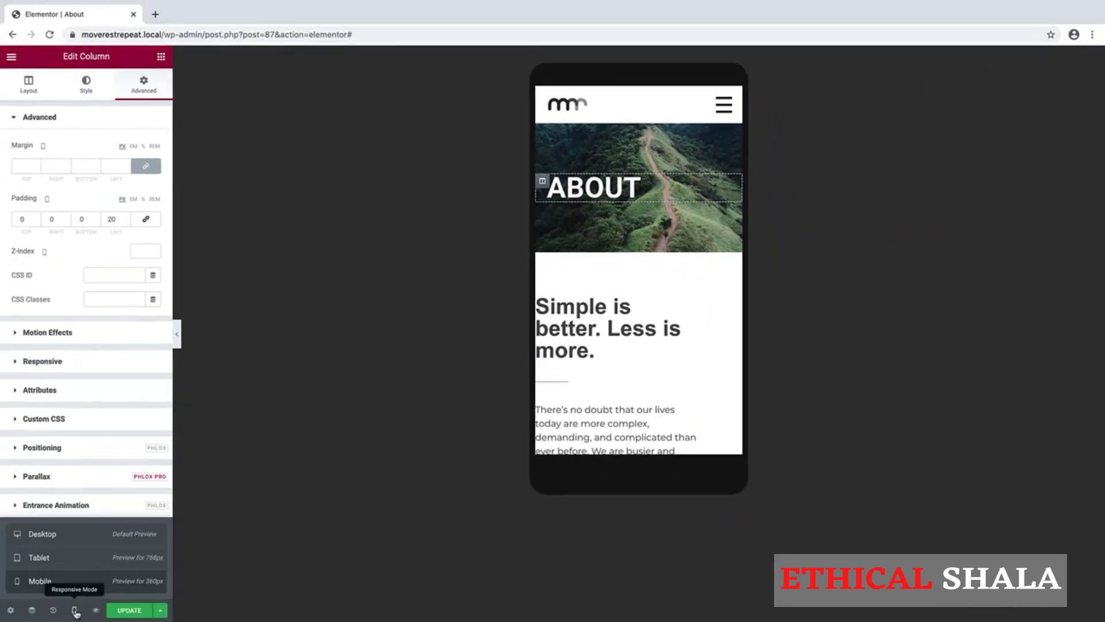
pyautogui.click(92, 562)
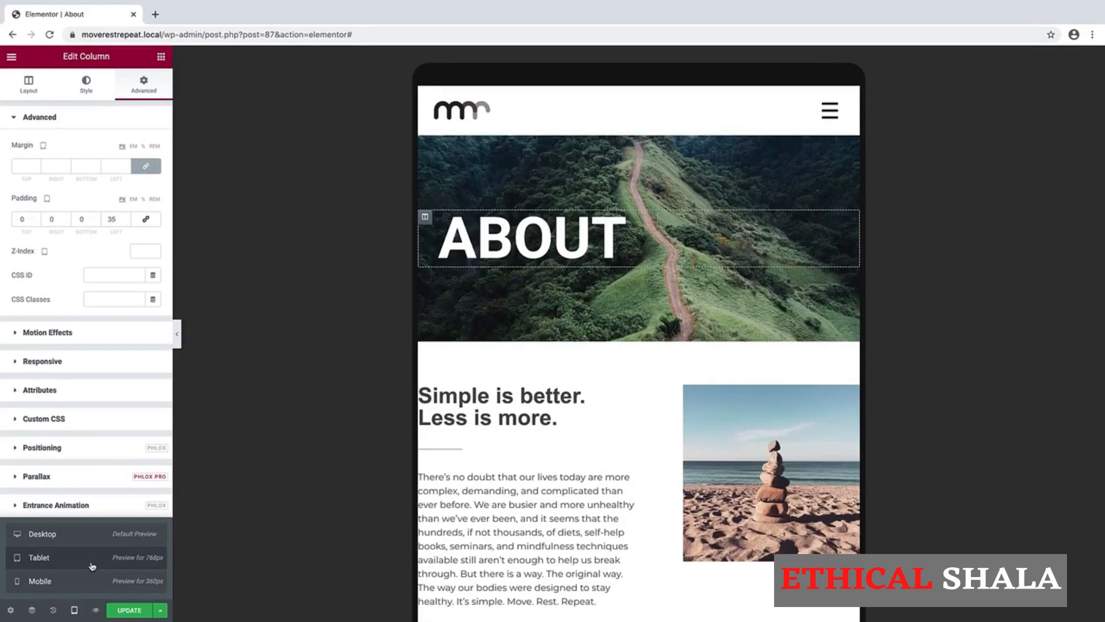
# Preview at tablet width and open Edit Section for the 'Simple is better' intro section.
pyautogui.click(43, 534)
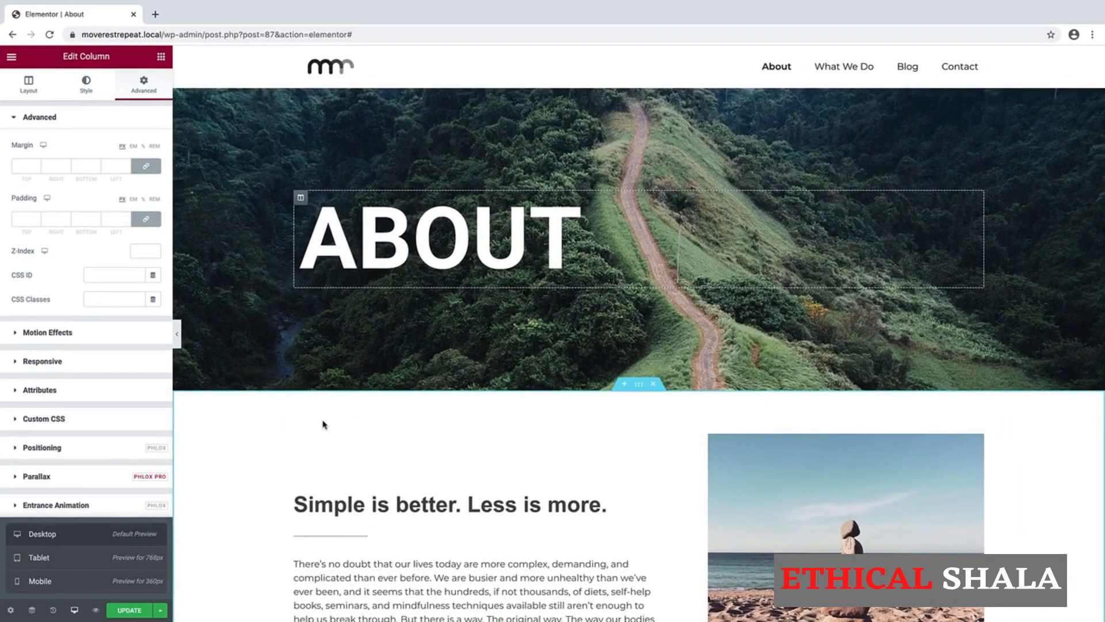
pyautogui.scroll(-3, 255, 442)
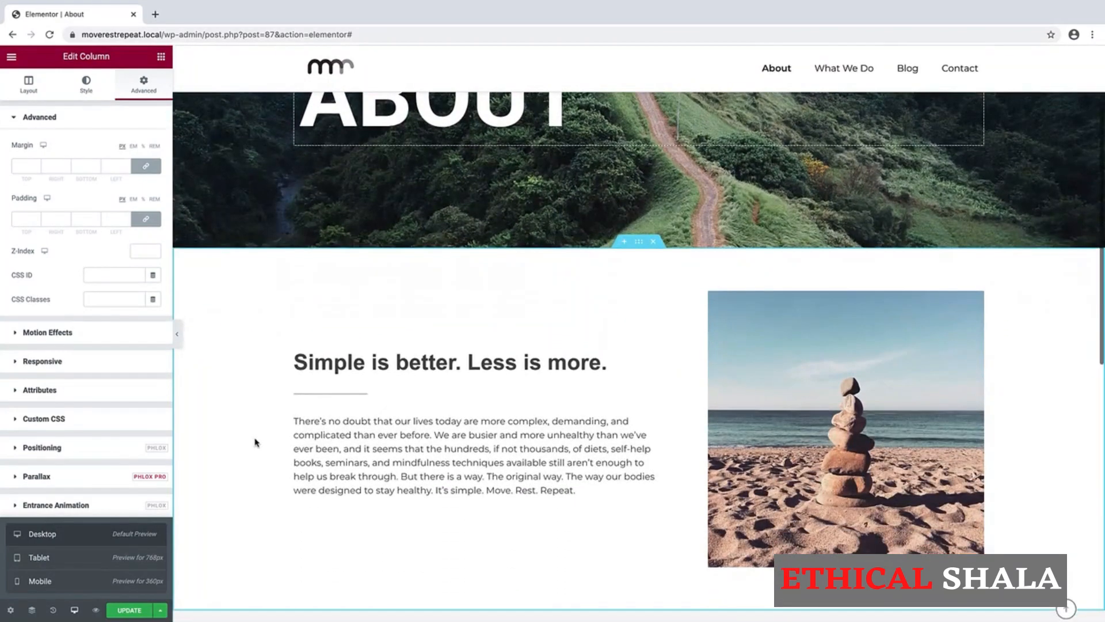
pyautogui.scroll(-2, 255, 442)
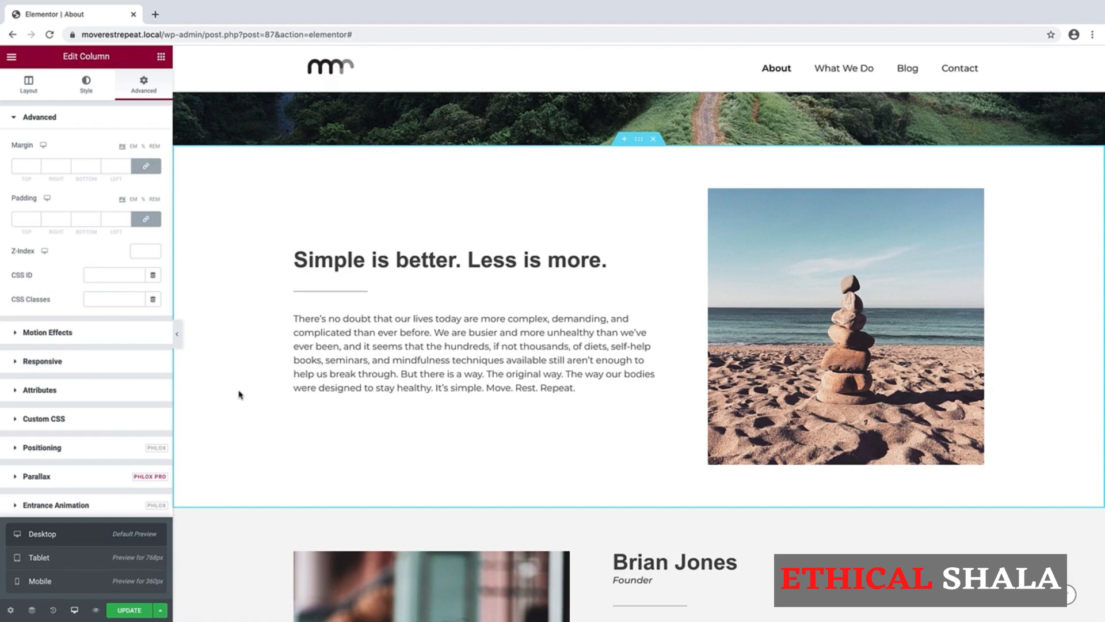
pyautogui.click(61, 558)
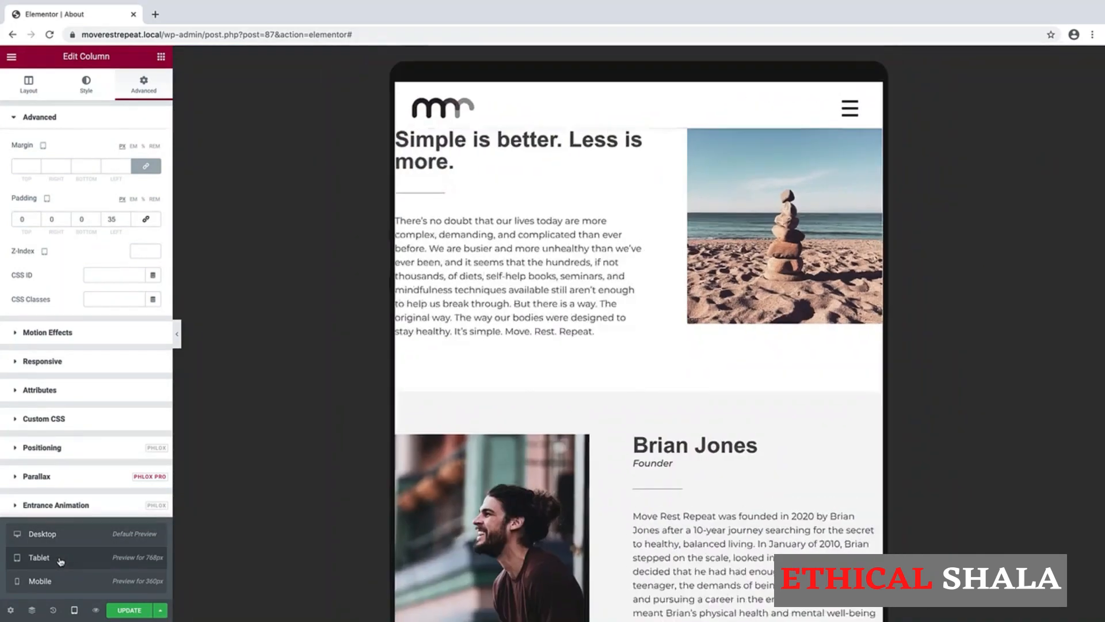
pyautogui.scroll(-3, 586, 347)
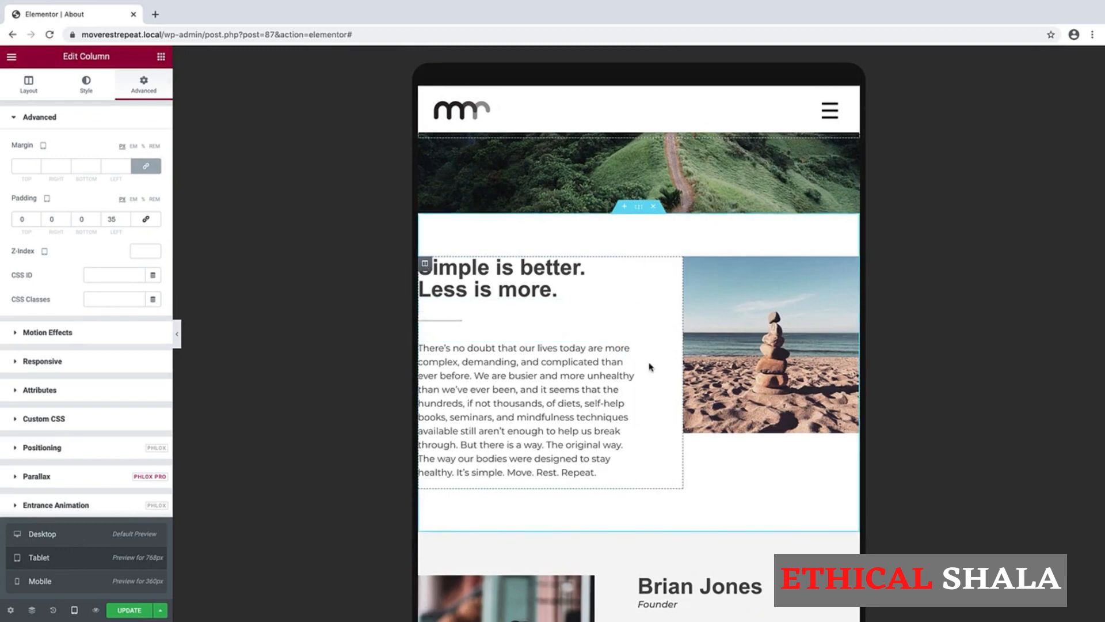
pyautogui.click(639, 210)
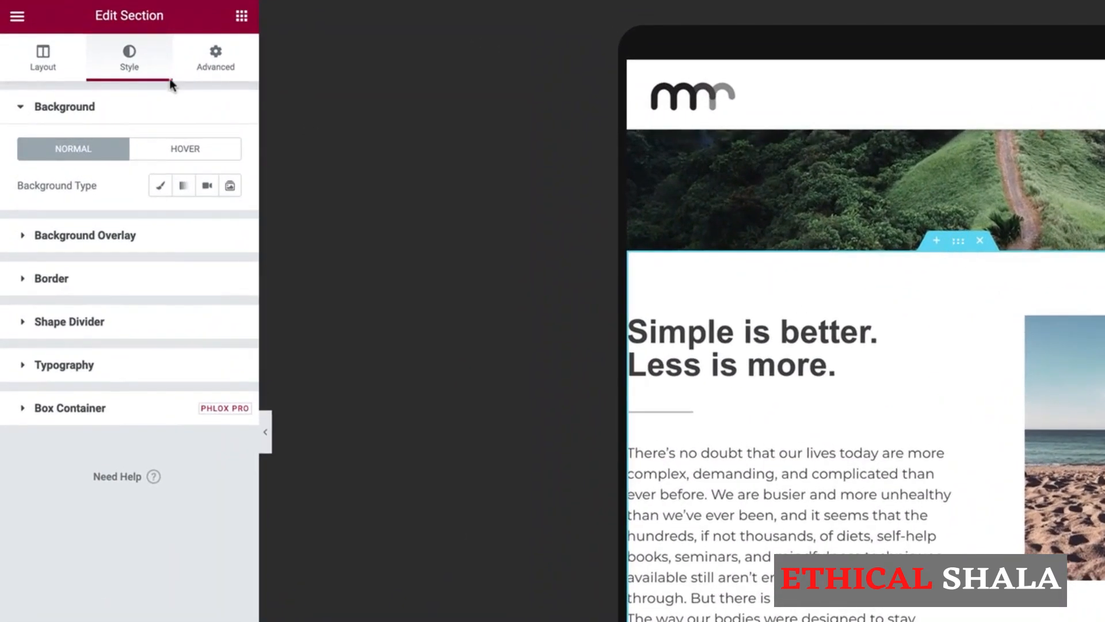
# Link the intro section's padding and set all four sides to 35 px on tablet.
pyautogui.click(217, 69)
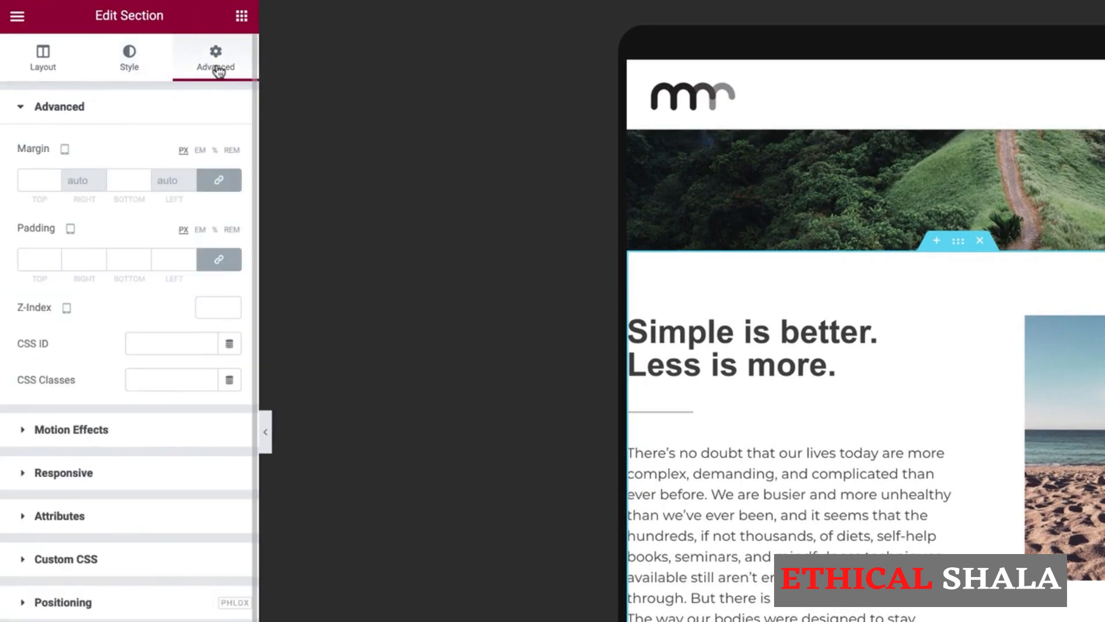
pyautogui.click(219, 265)
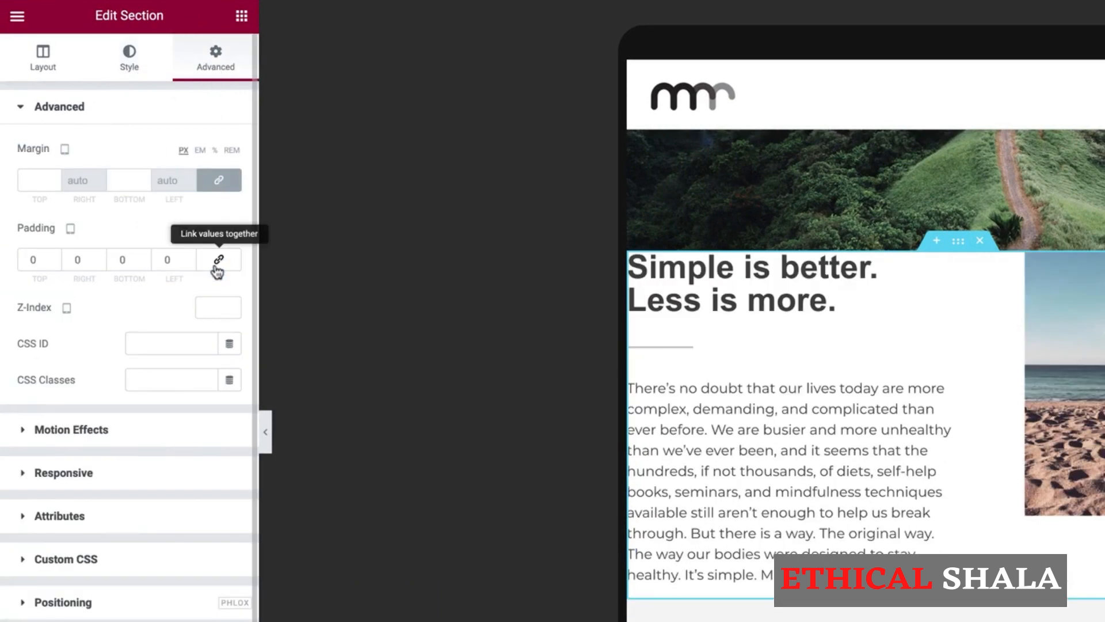
pyautogui.click(219, 265)
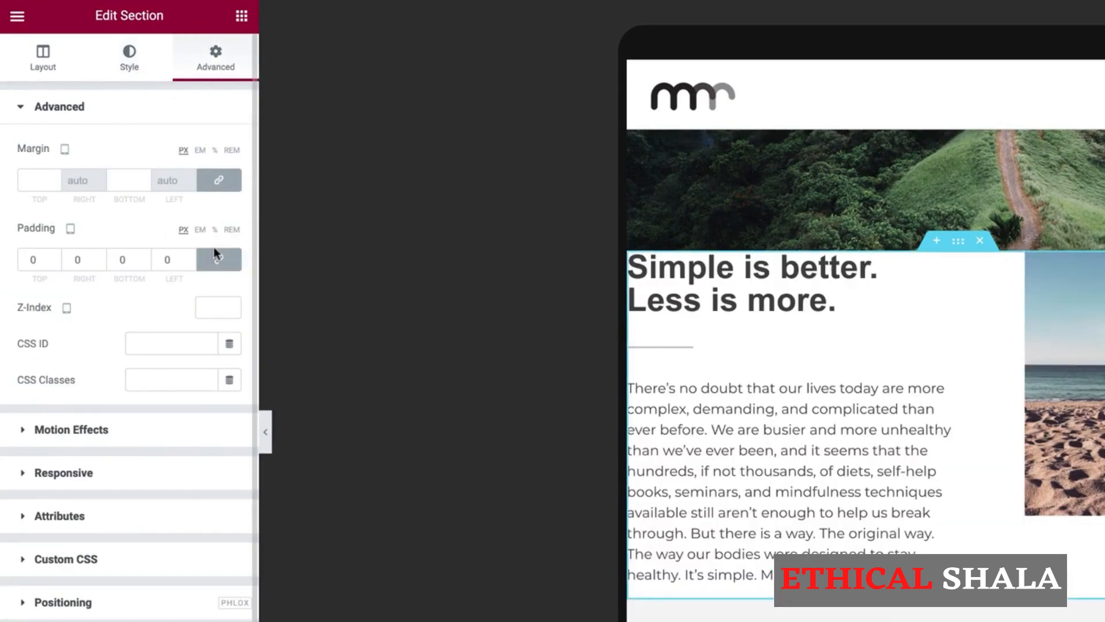
pyautogui.click(54, 257)
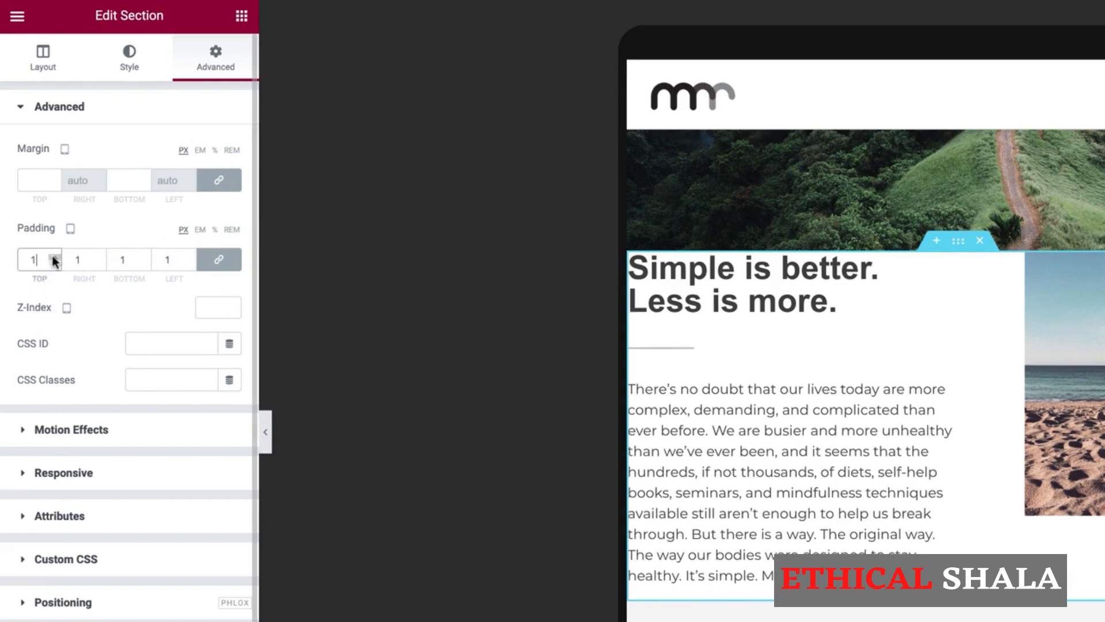
pyautogui.click(54, 257)
pyautogui.click(55, 256)
pyautogui.click(55, 256)
pyautogui.click(54, 257)
pyautogui.click(53, 256)
pyautogui.click(53, 256)
pyautogui.click(53, 257)
pyautogui.click(54, 257)
pyautogui.click(54, 257)
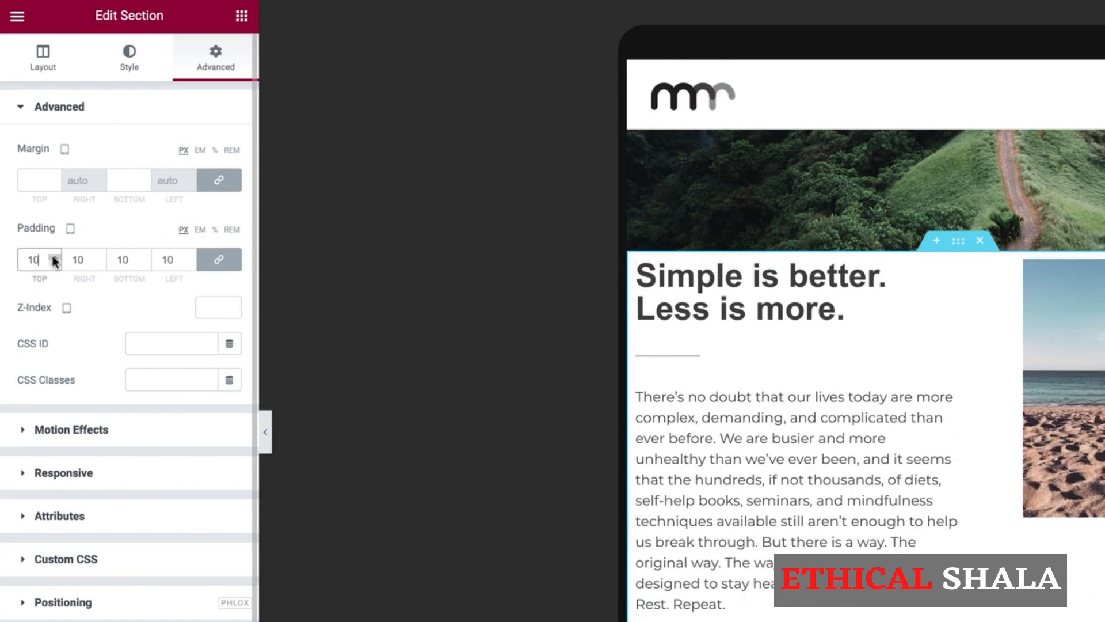
pyautogui.click(54, 257)
pyautogui.click(54, 256)
pyautogui.click(53, 257)
pyautogui.click(54, 257)
pyautogui.click(53, 256)
pyautogui.click(53, 256)
pyautogui.click(54, 257)
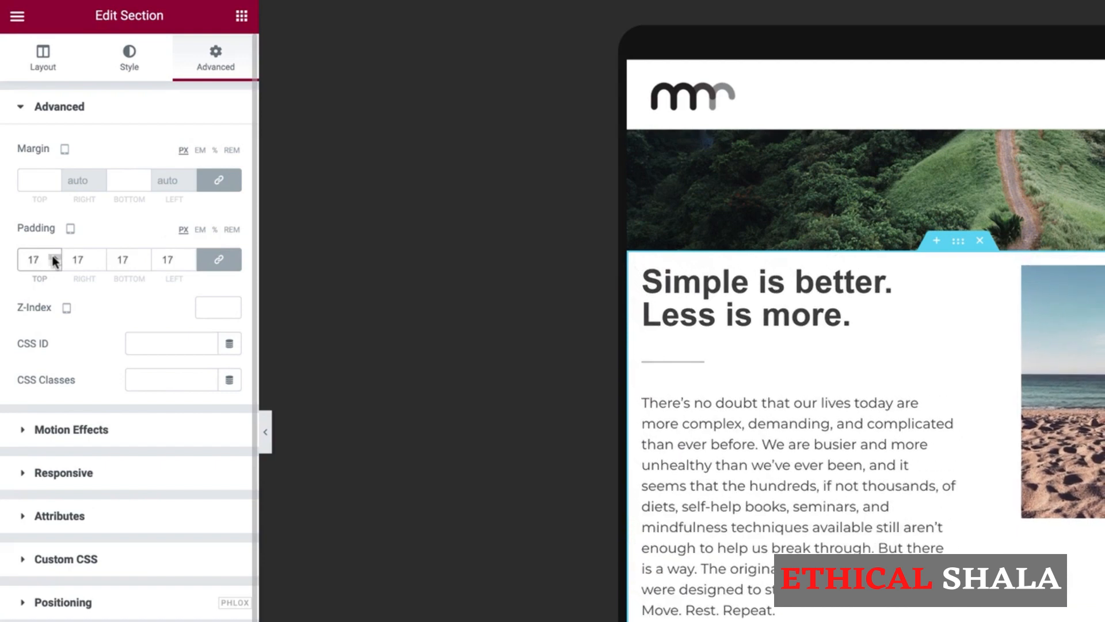
pyautogui.moveTo(42, 259); pyautogui.dragTo(10, 265)
pyautogui.write('35')
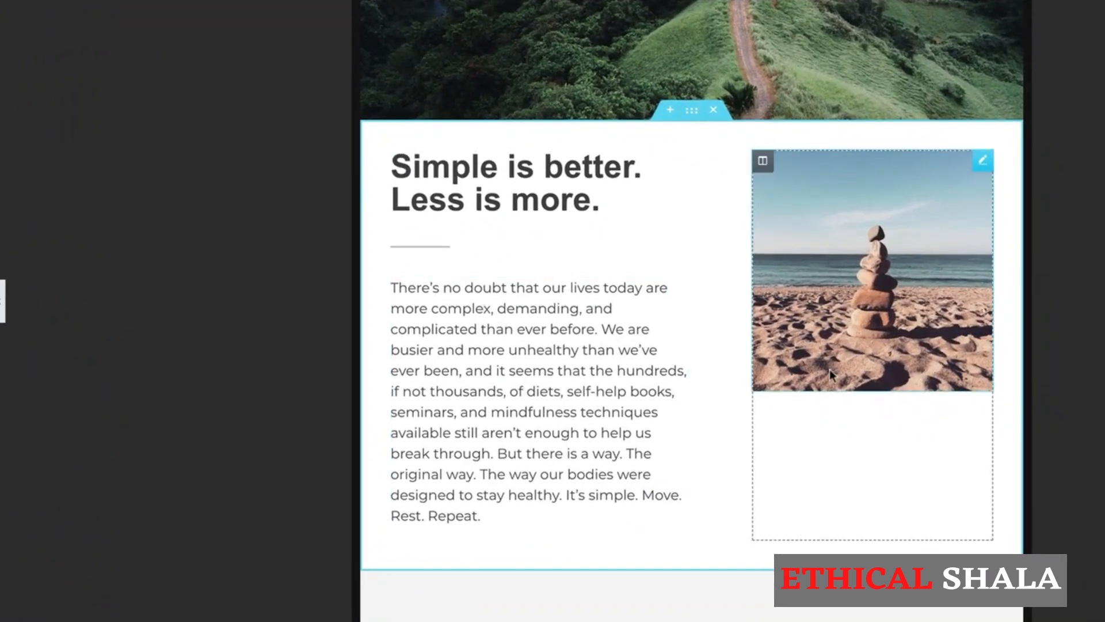
# Turn on Hide On Tablet for the beach-photo column of the intro section.
pyautogui.scroll(1, 861, 347)
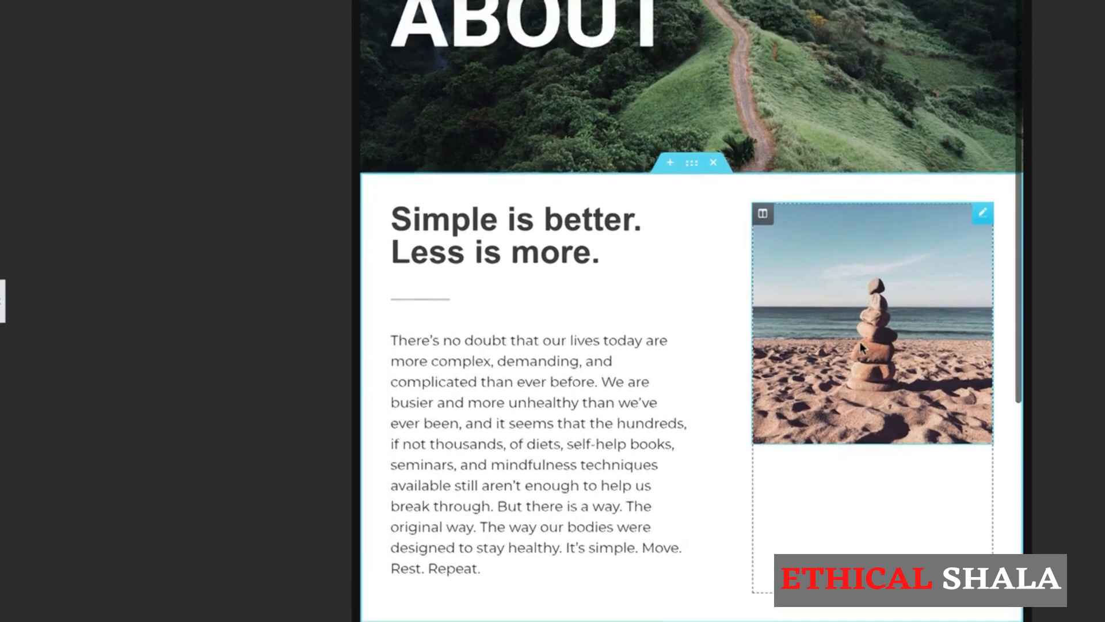
pyautogui.scroll(2, 861, 347)
pyautogui.scroll(-3, 861, 348)
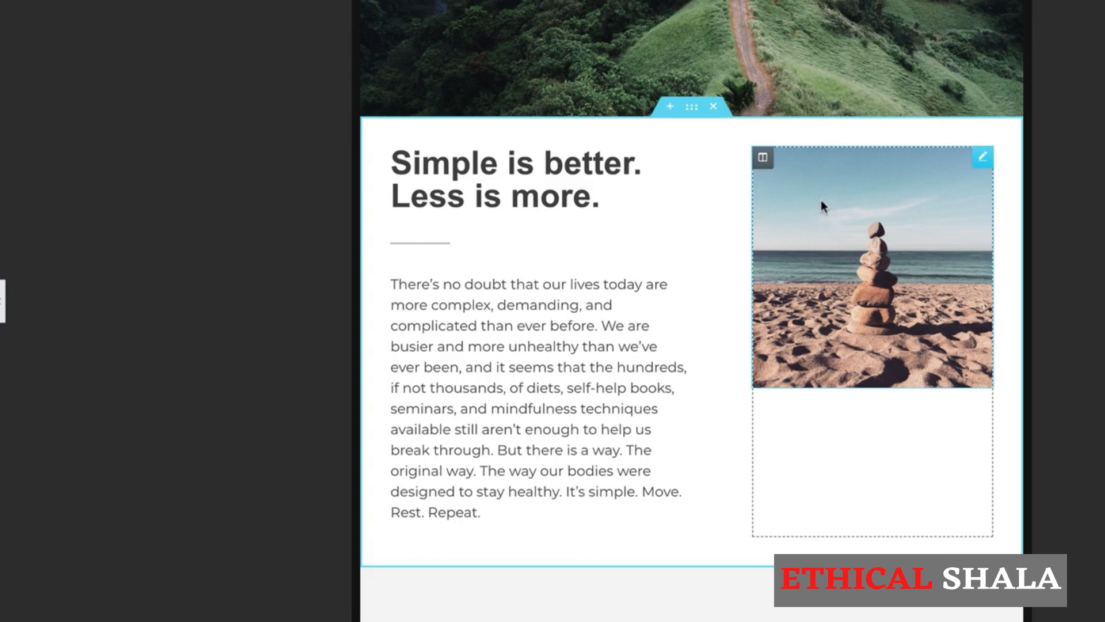
pyautogui.rightClick(766, 158)
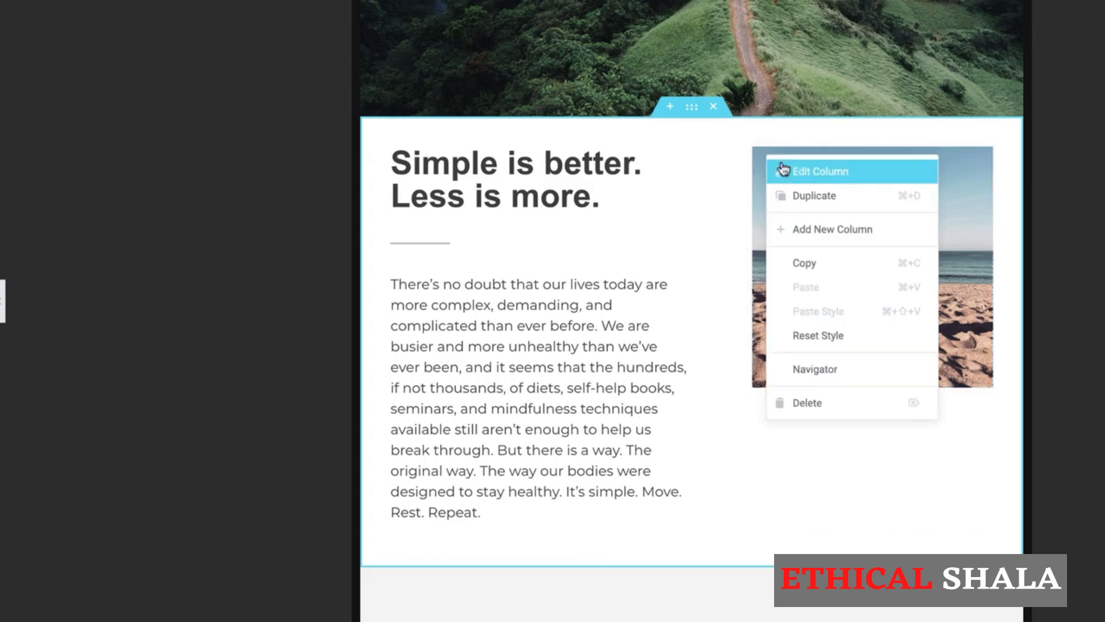
pyautogui.click(792, 171)
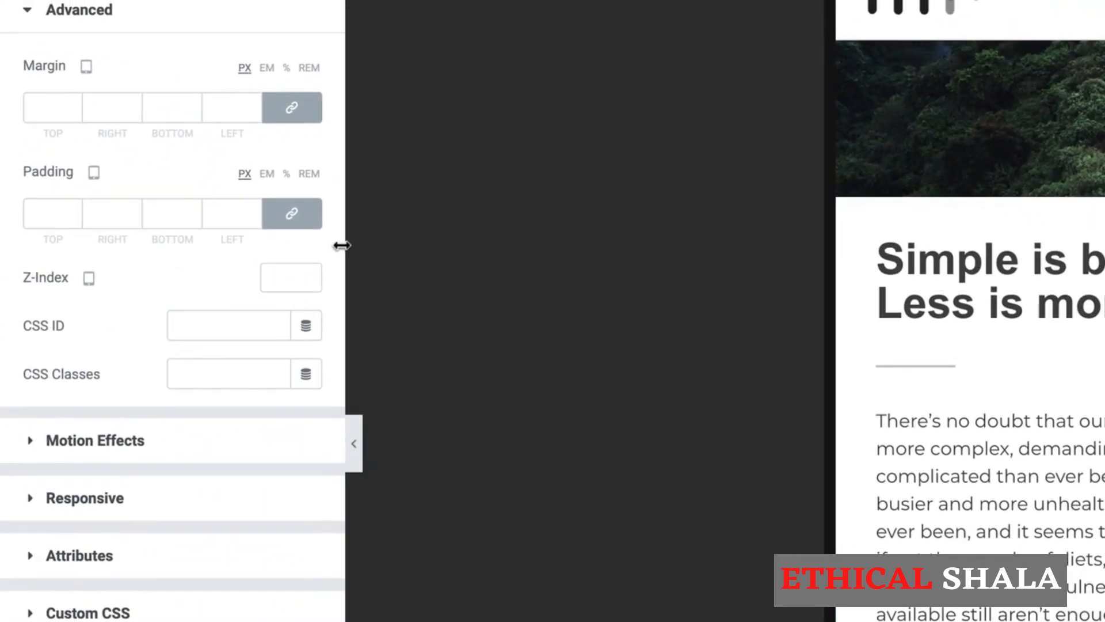
pyautogui.click(64, 502)
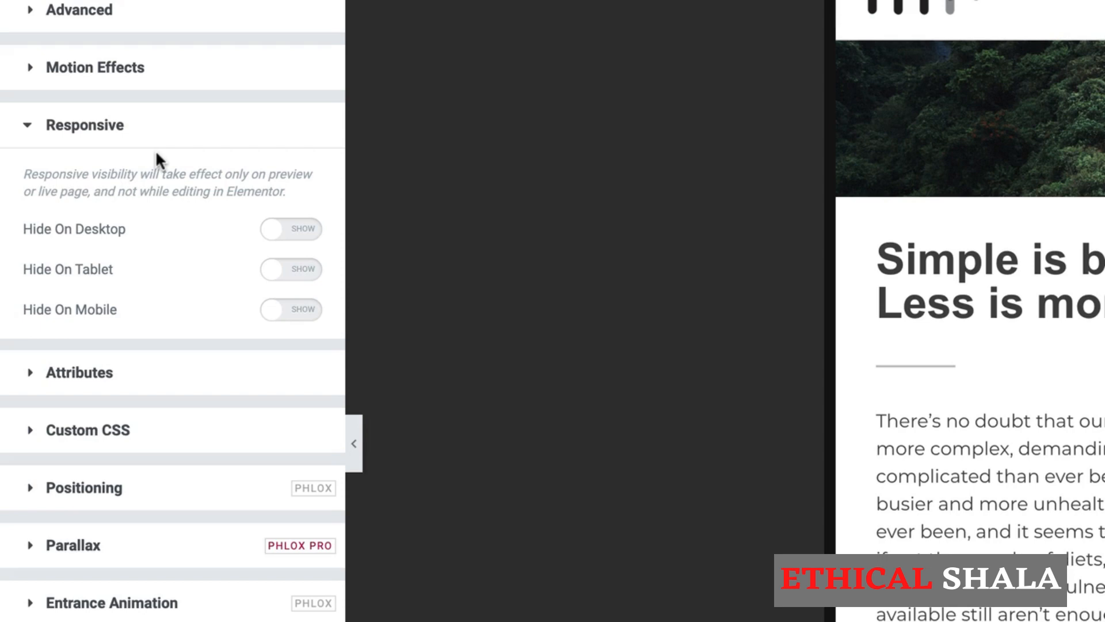
pyautogui.click(291, 280)
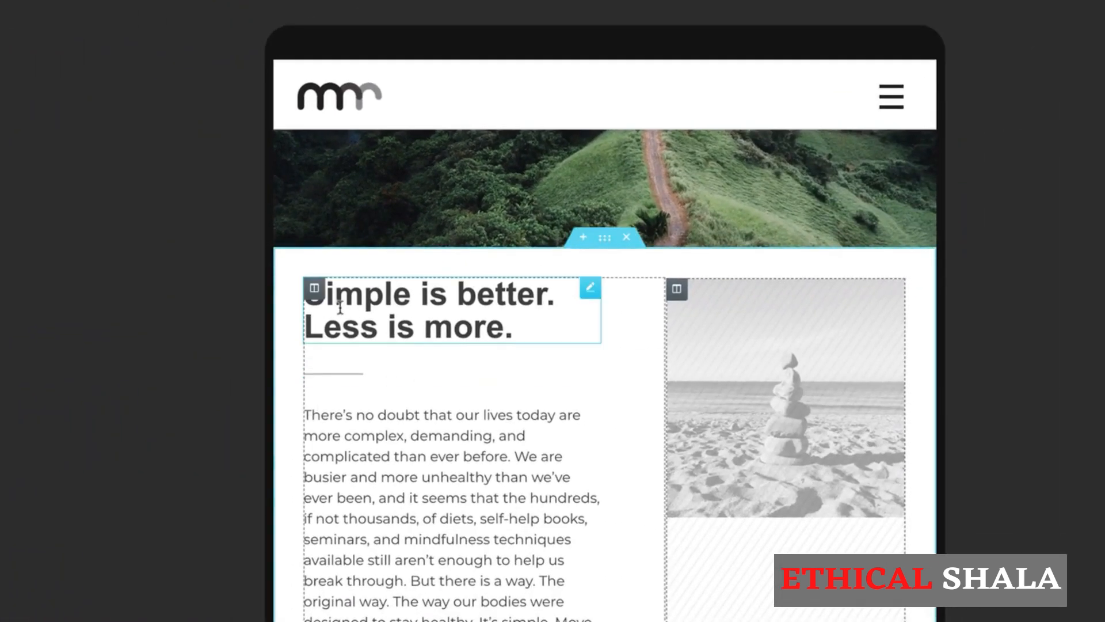
# Set the intro text column to 100% width with 0 padding on tablet.
pyautogui.click(315, 291)
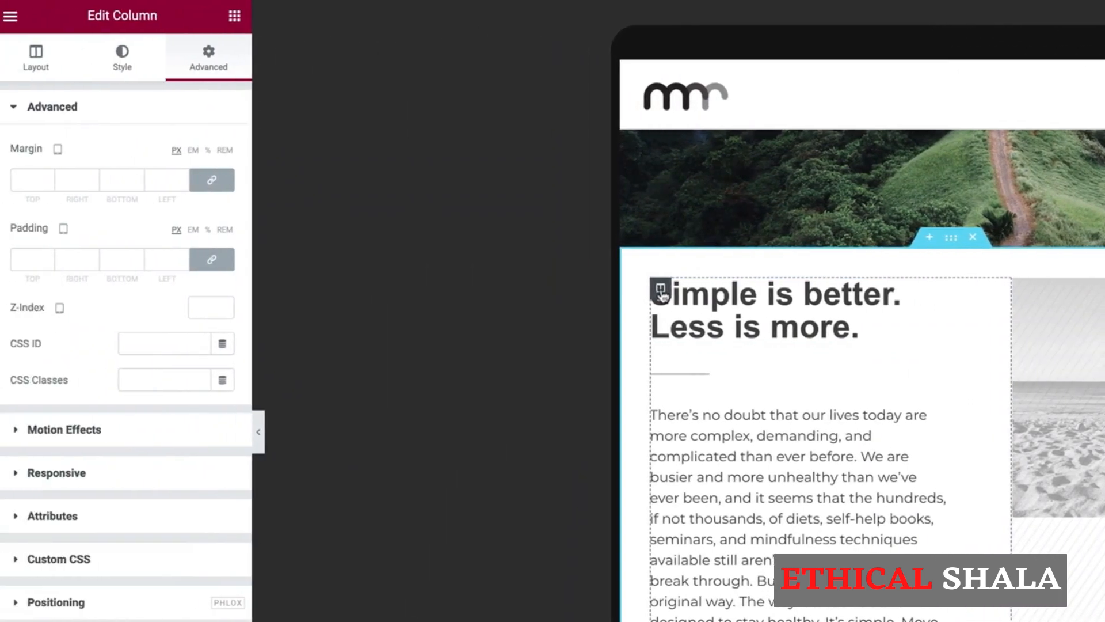
pyautogui.click(36, 67)
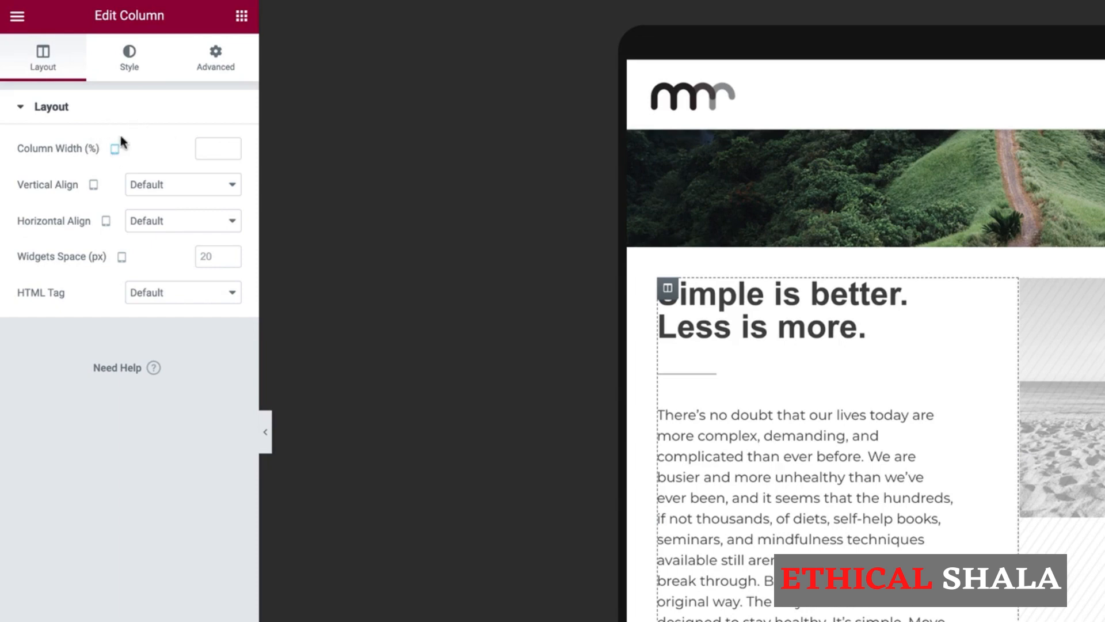
pyautogui.click(216, 150)
pyautogui.write('100')
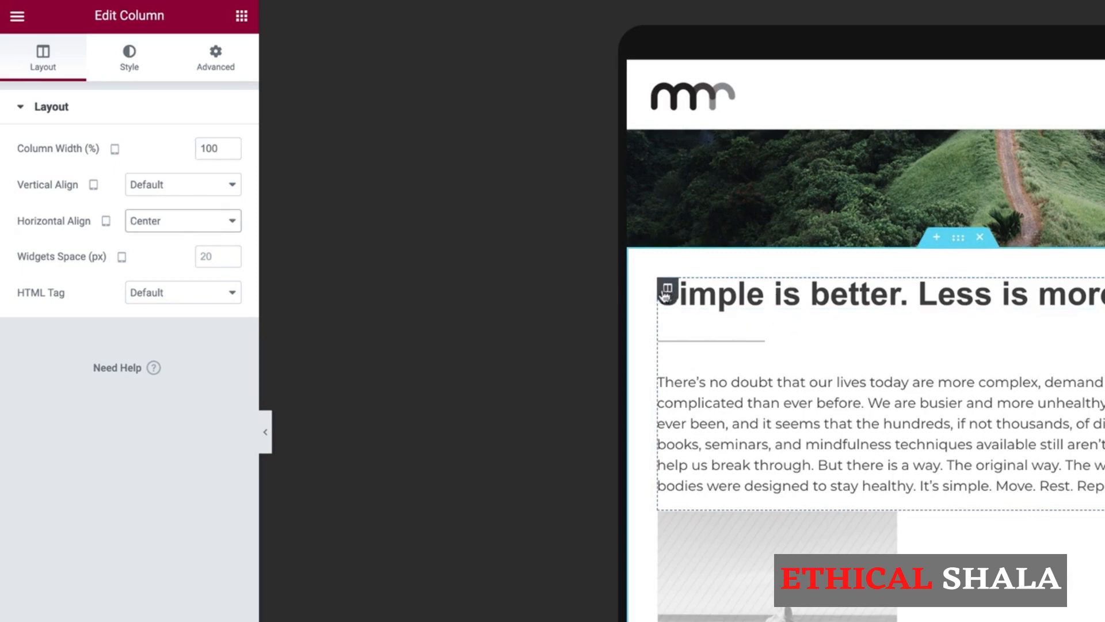
pyautogui.click(217, 56)
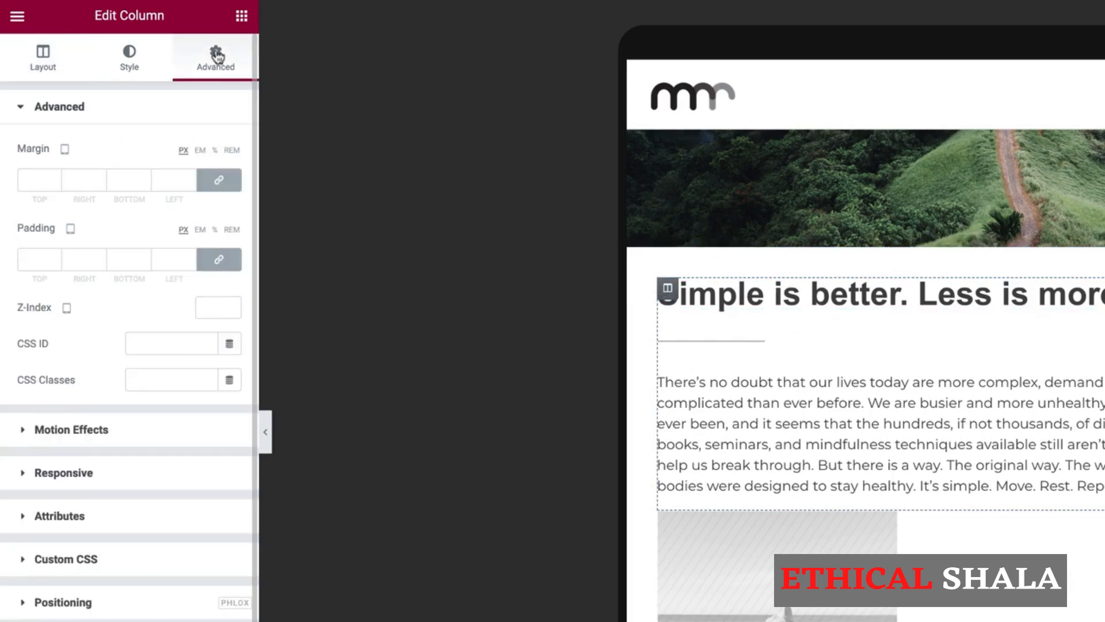
pyautogui.click(218, 260)
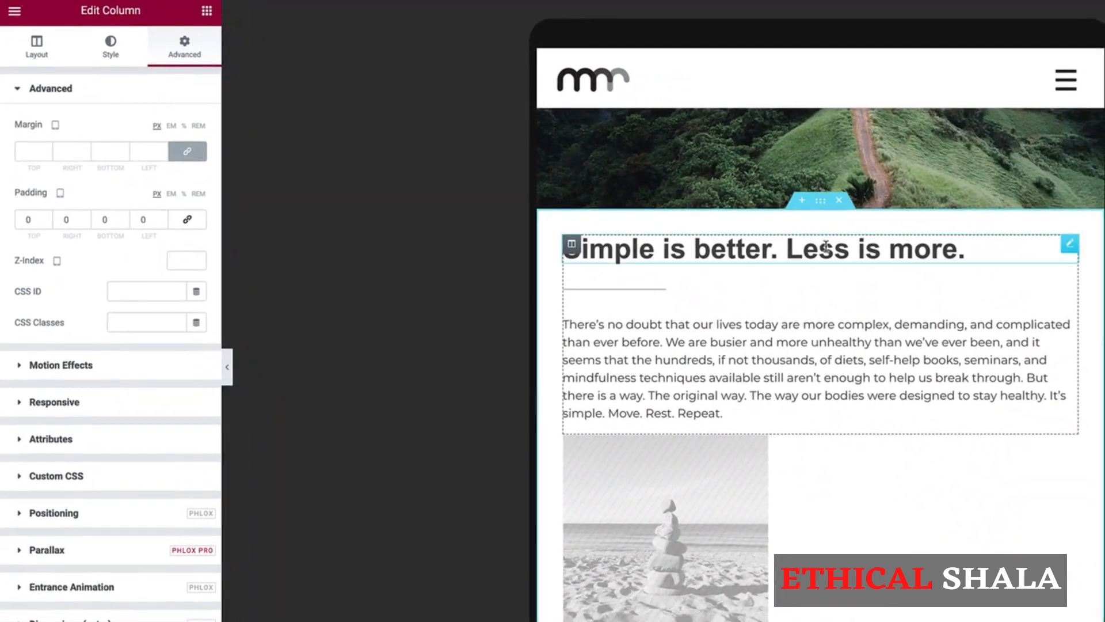
# Centre the 'Simple is better' heading and the divider beneath it on tablet.
pyautogui.click(826, 247)
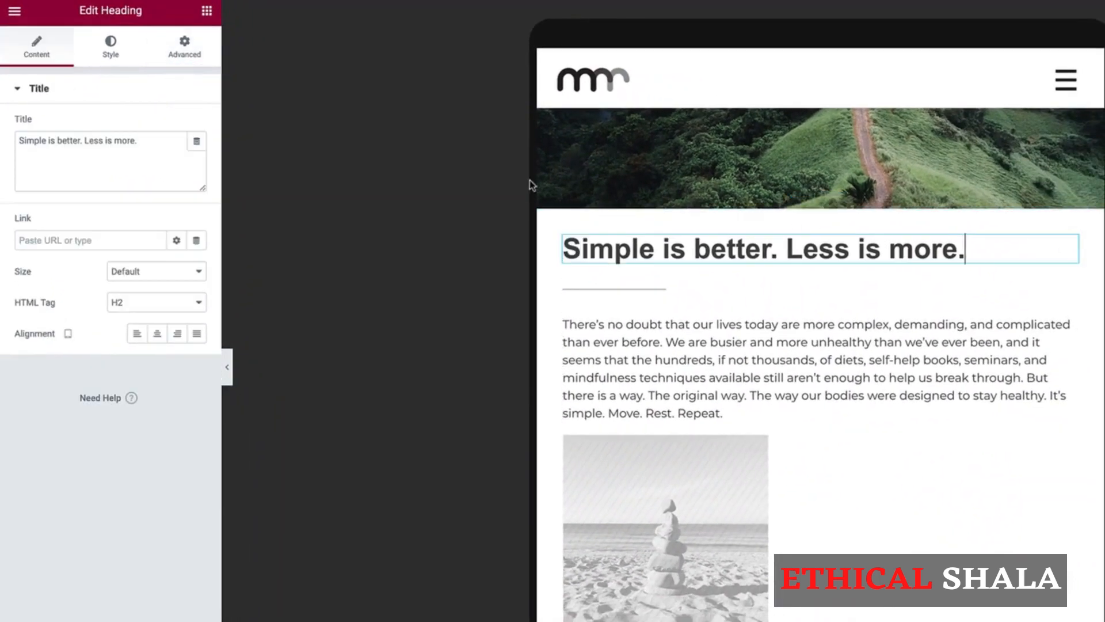
pyautogui.click(111, 51)
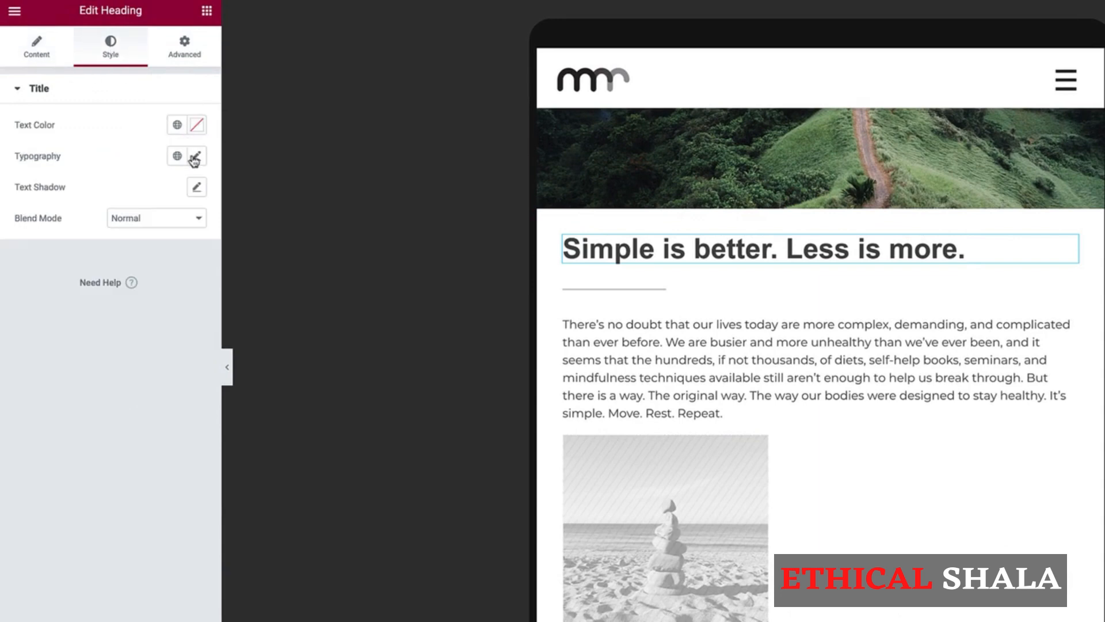
pyautogui.click(33, 50)
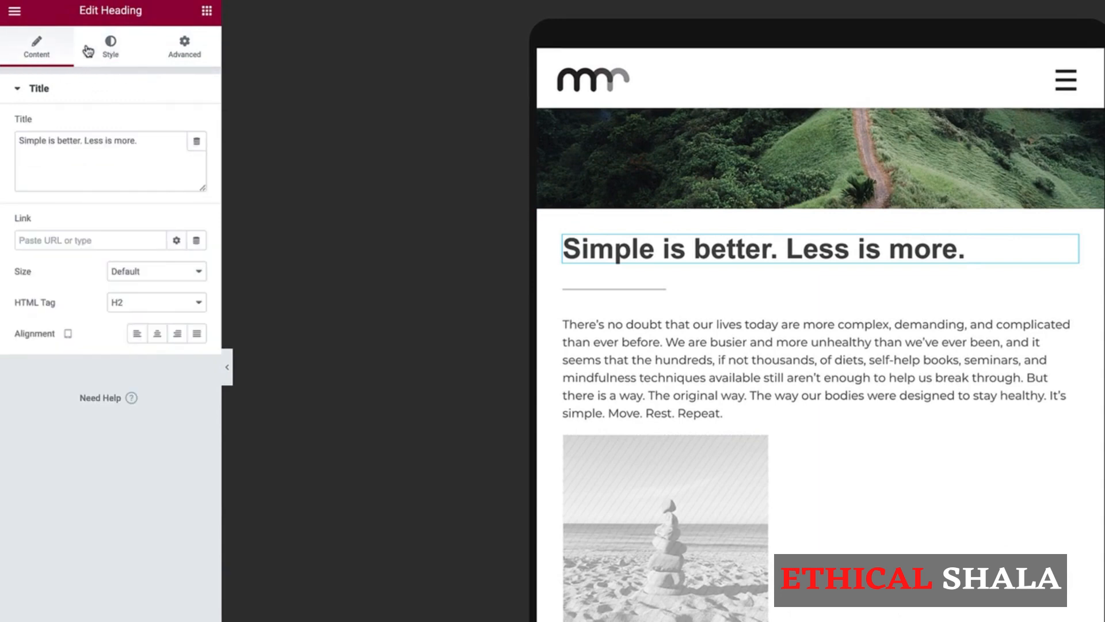
pyautogui.click(157, 333)
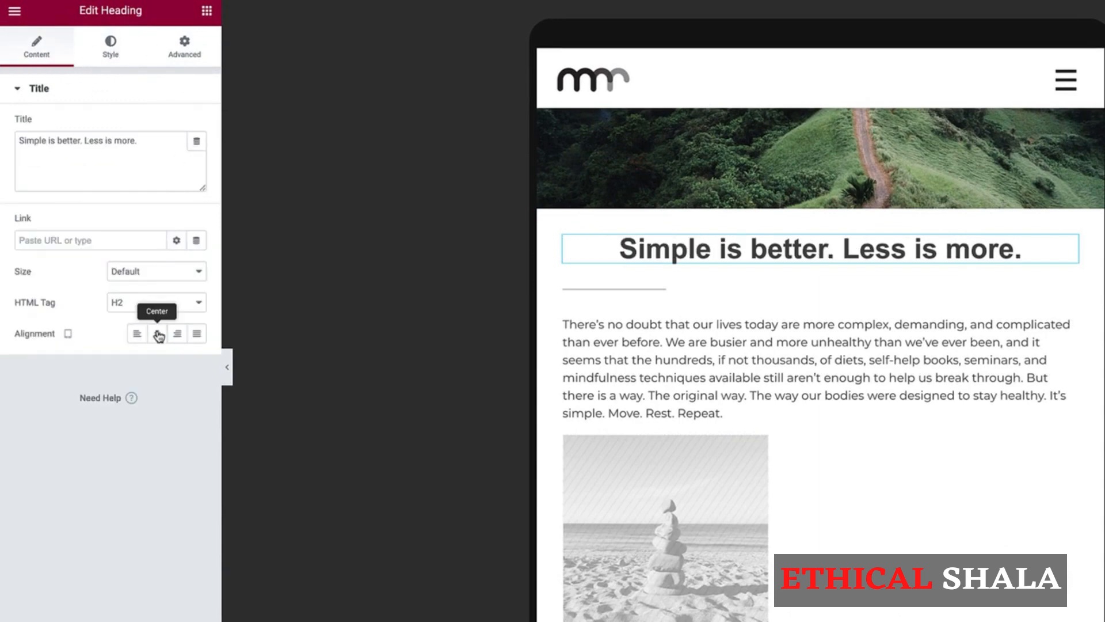
pyautogui.click(659, 289)
pyautogui.click(36, 46)
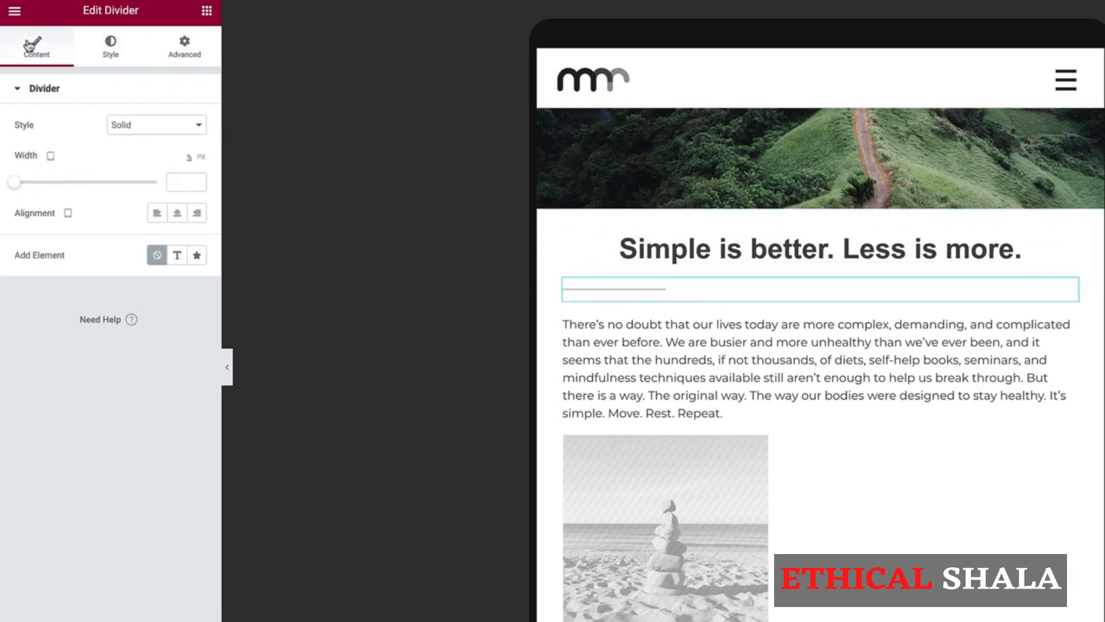
pyautogui.click(178, 213)
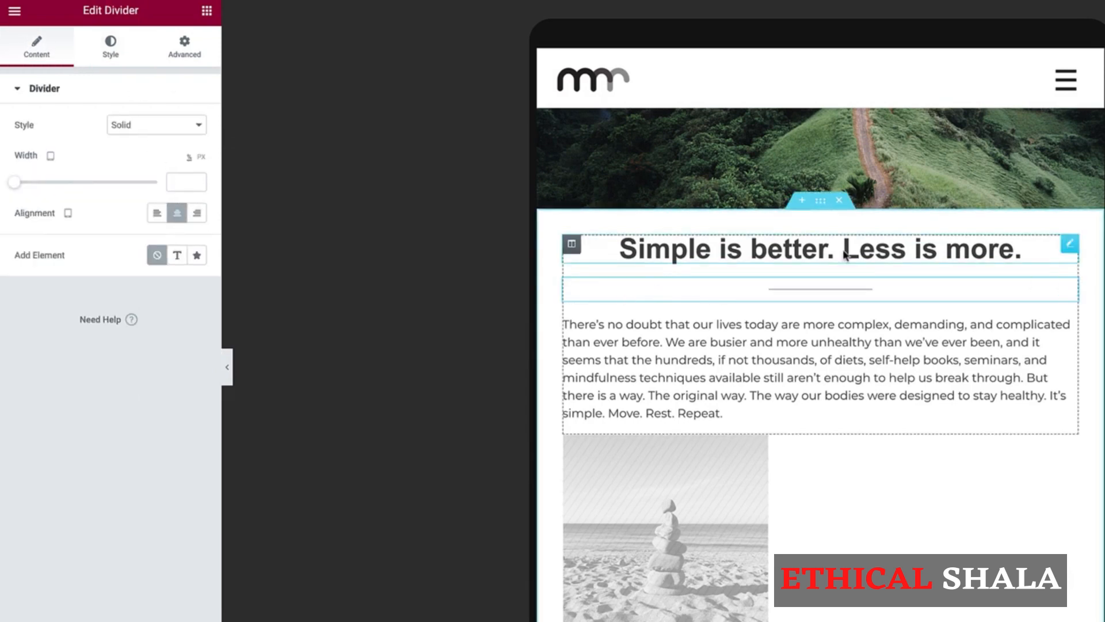
# Centre-align the intro paragraph text on tablet and check it in the preview.
pyautogui.click(715, 374)
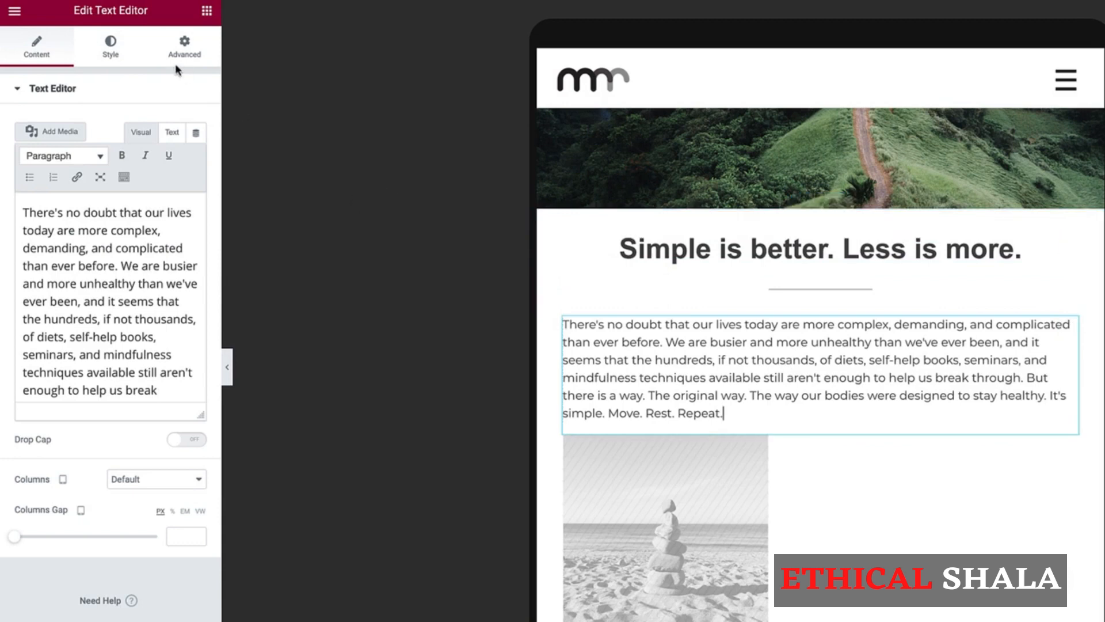
pyautogui.click(110, 46)
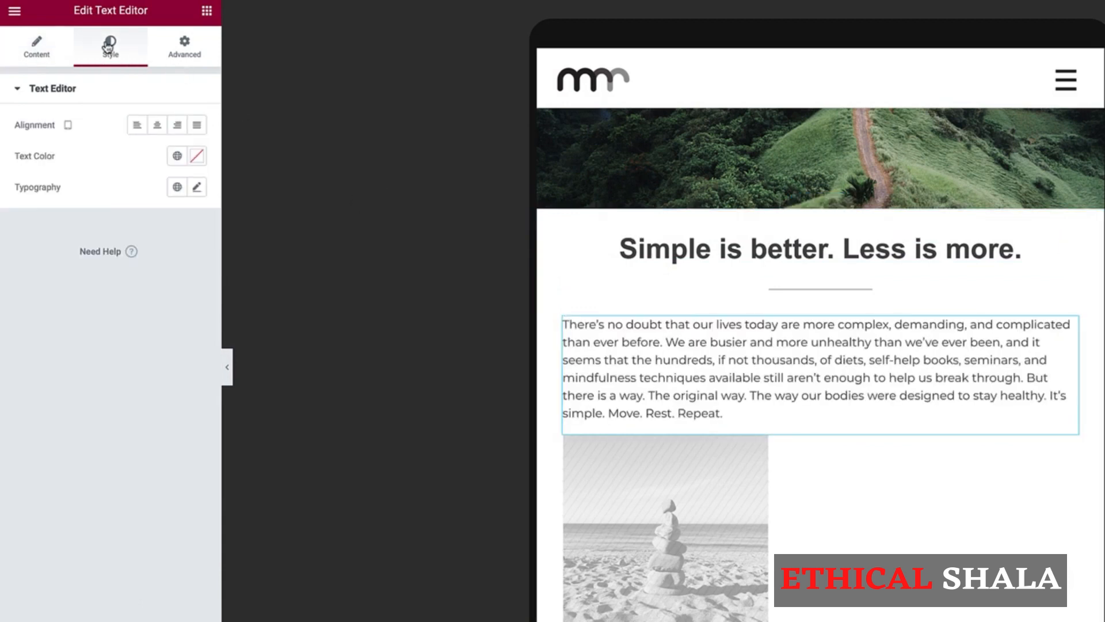
pyautogui.click(158, 125)
pyautogui.scroll(-2, 730, 387)
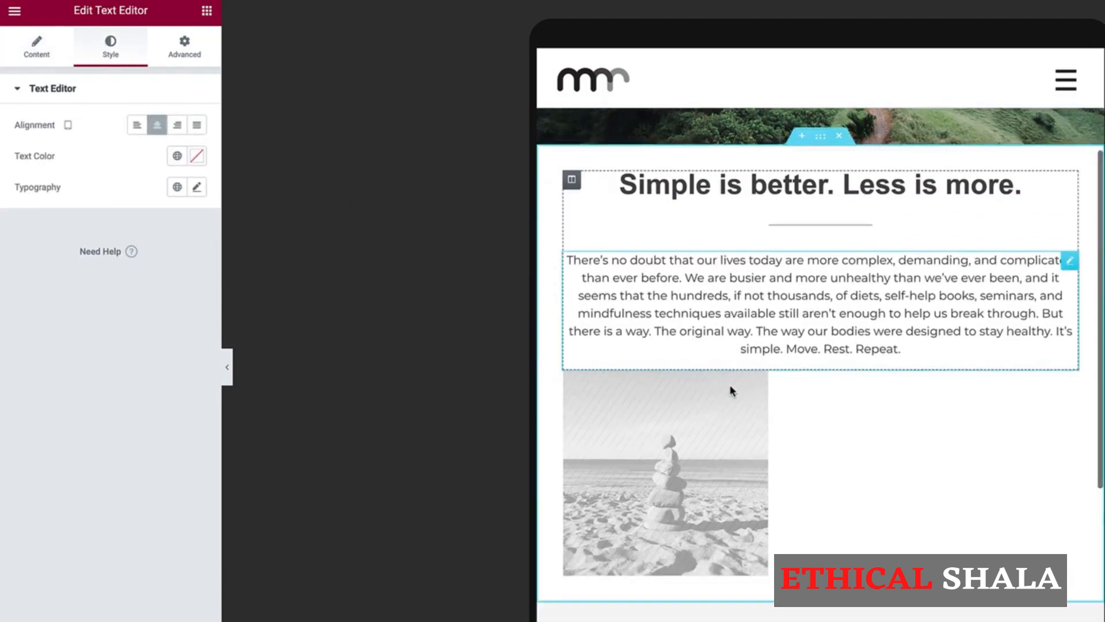
pyautogui.scroll(2, 732, 388)
pyautogui.scroll(-3, 732, 388)
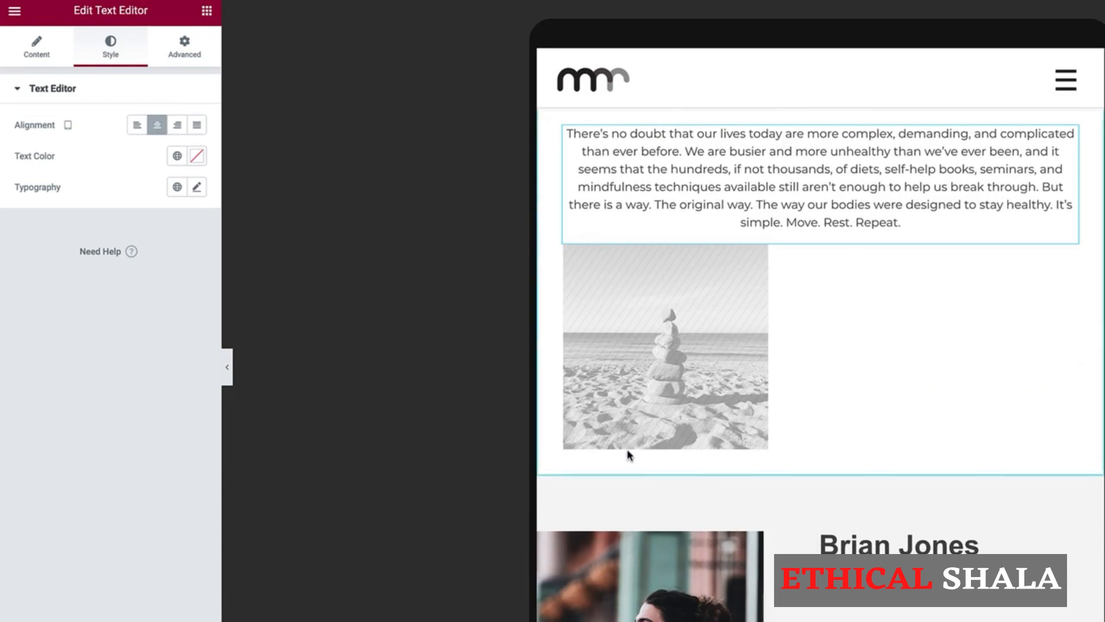
pyautogui.scroll(3, 547, 160)
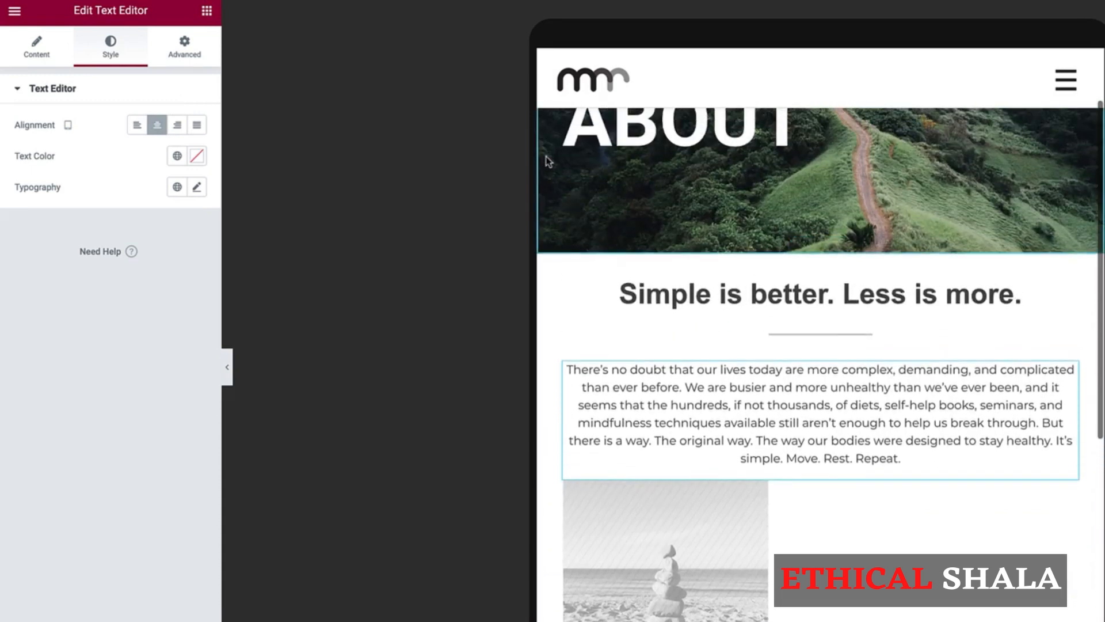
pyautogui.scroll(-2, 547, 161)
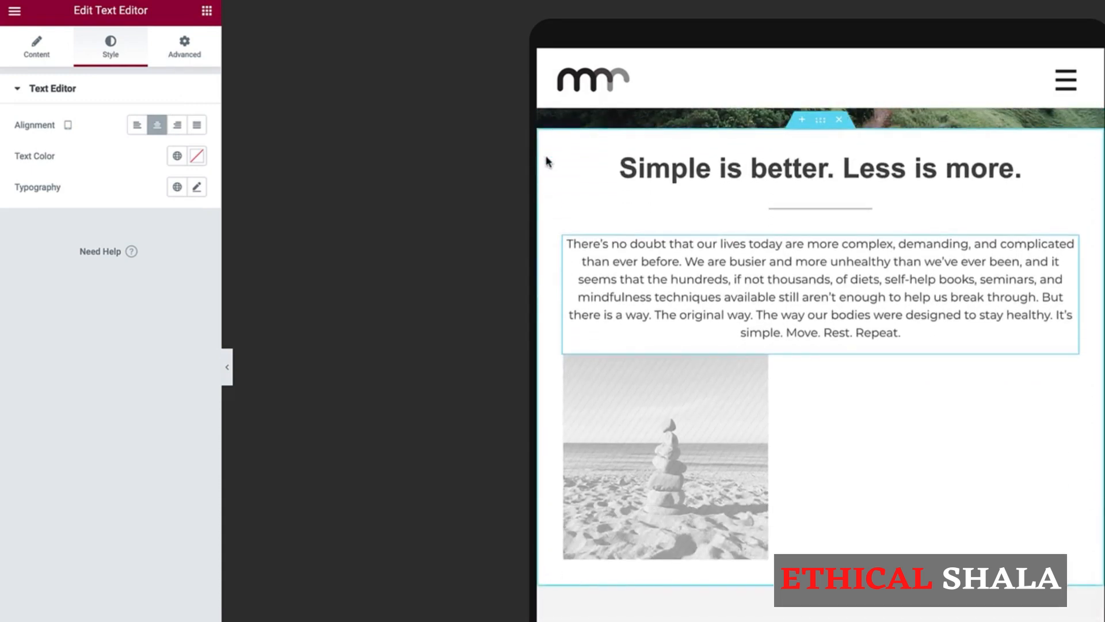
pyautogui.click(95, 608)
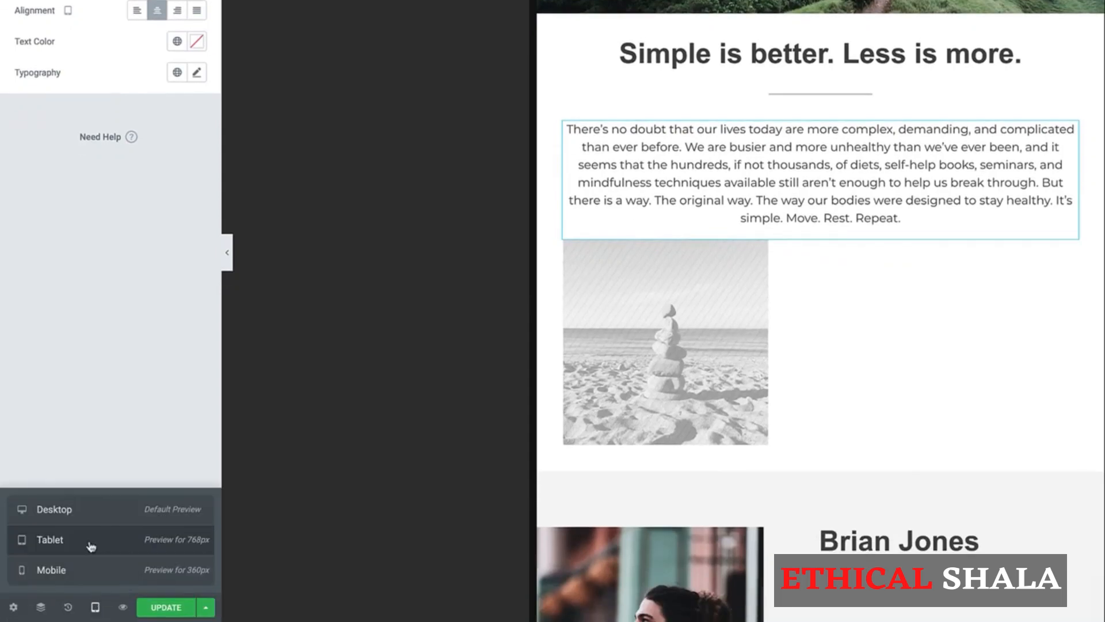
# Switch the preview to the mobile layout.
pyautogui.click(52, 569)
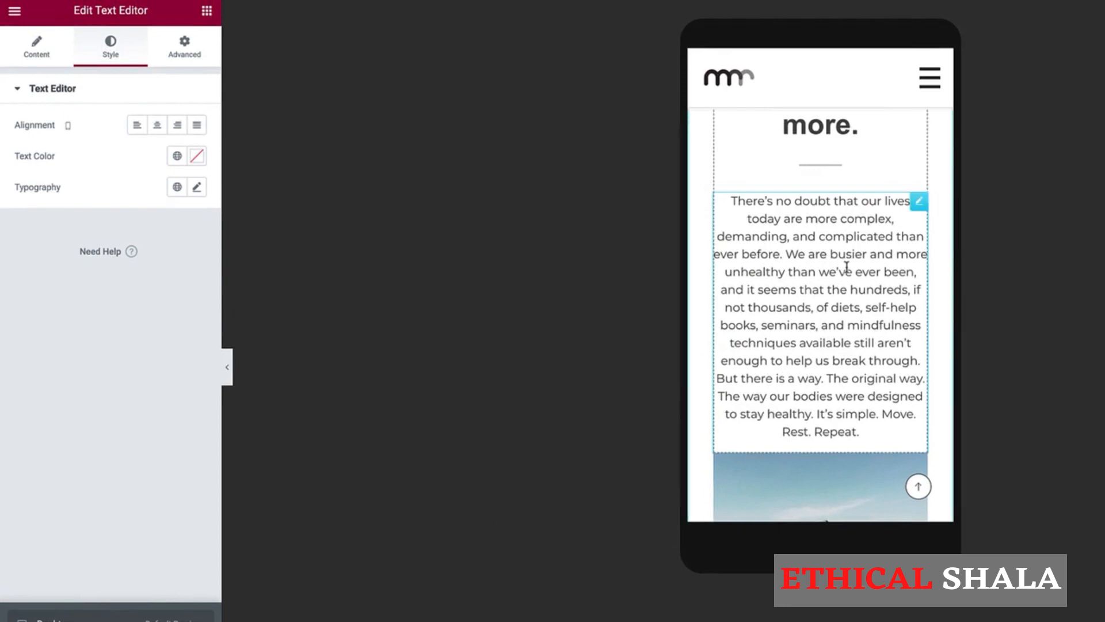
pyautogui.scroll(3, 847, 271)
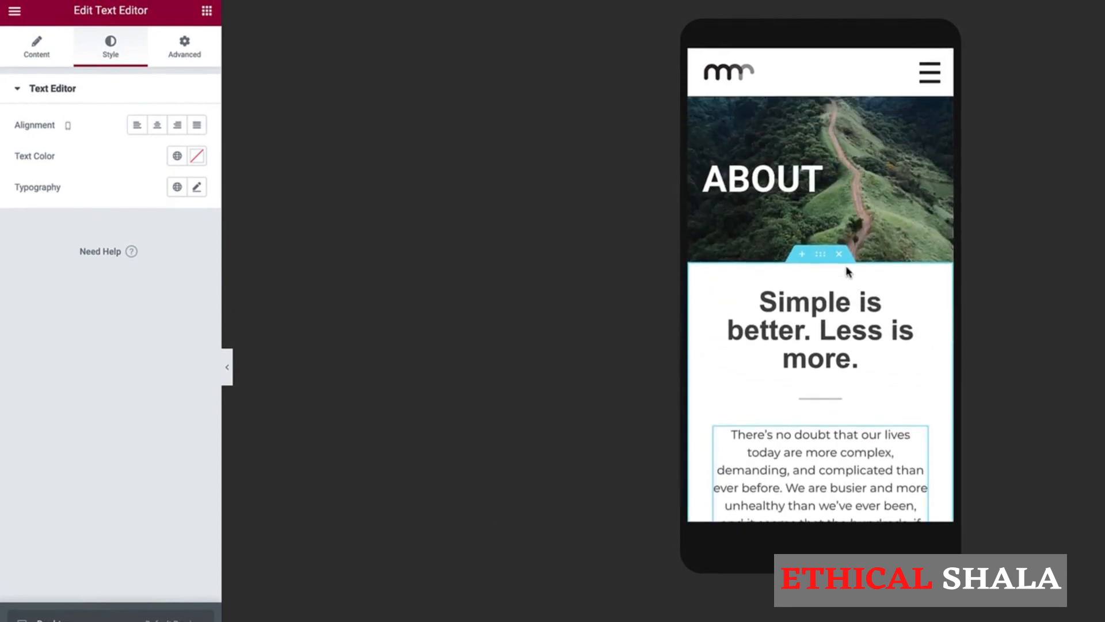
pyautogui.scroll(-3, 847, 272)
pyautogui.scroll(2, 847, 271)
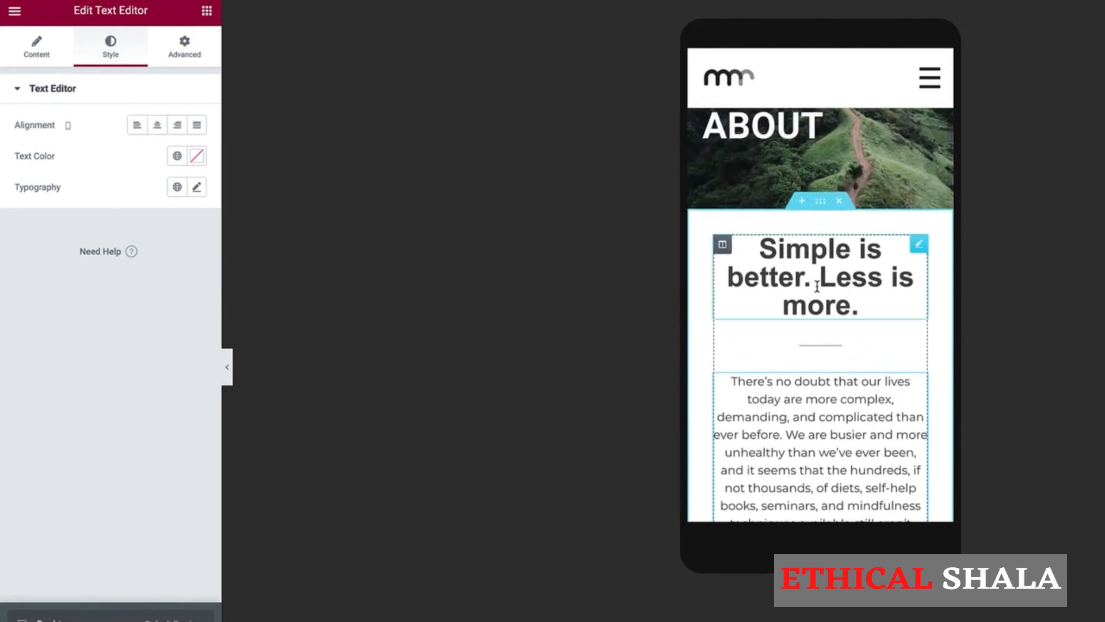
# Set the 'Simple is better. Less is more.' heading's font size to 33 px.
pyautogui.click(827, 289)
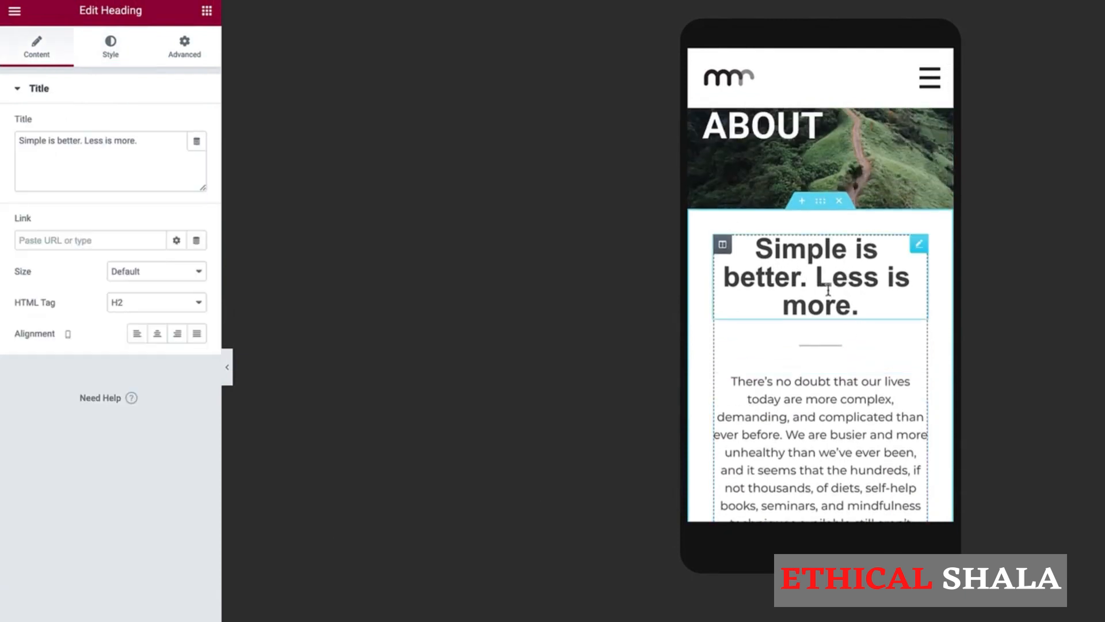
pyautogui.click(110, 46)
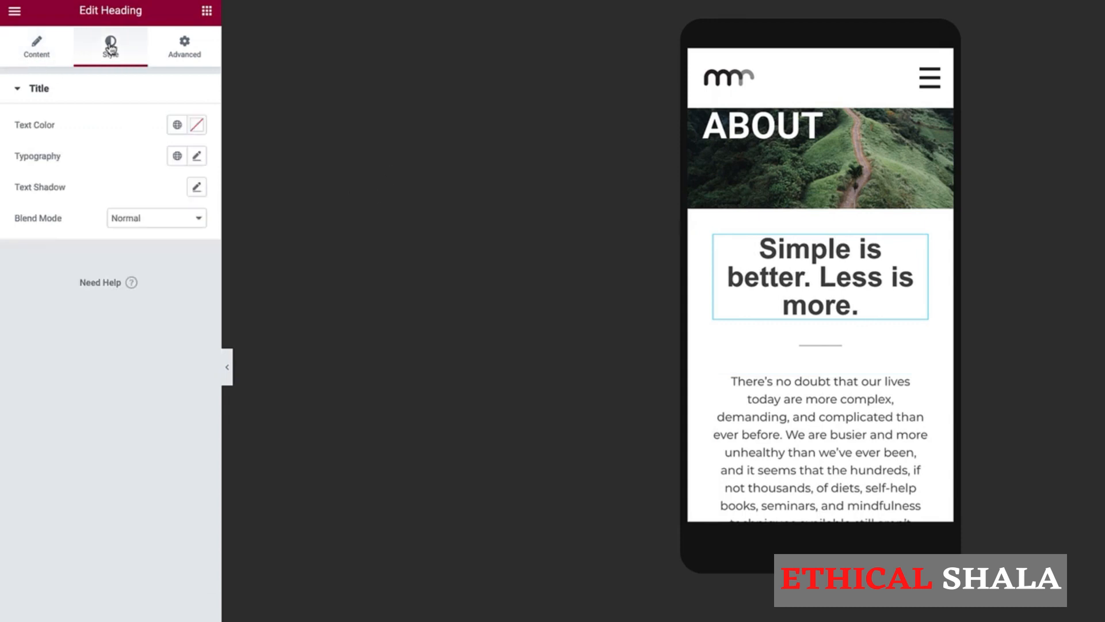
pyautogui.click(210, 168)
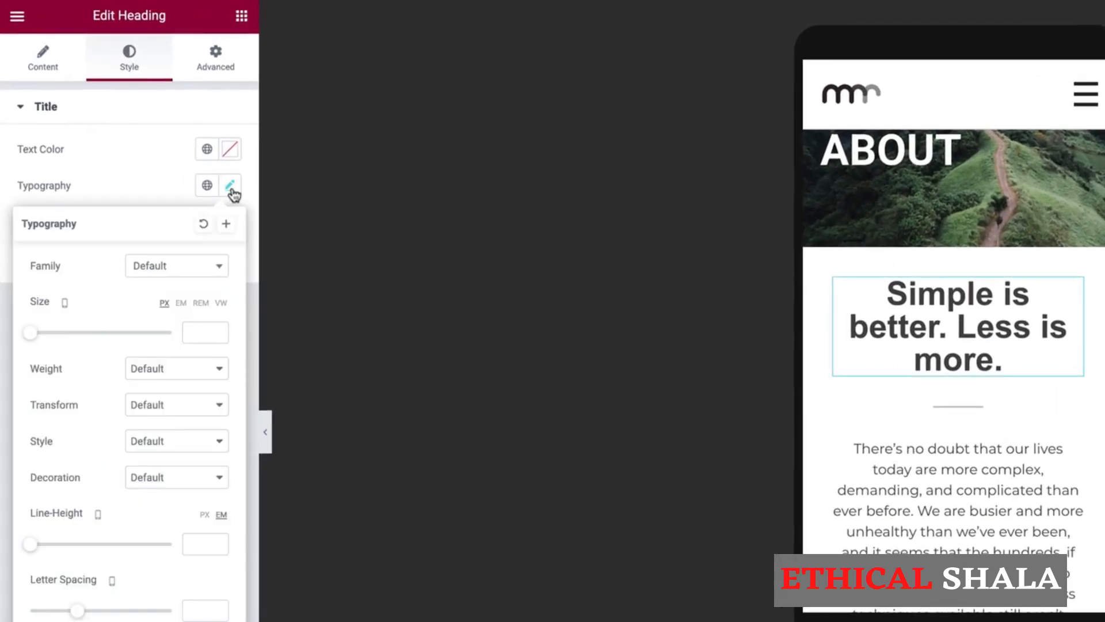
pyautogui.click(196, 331)
pyautogui.write('33')
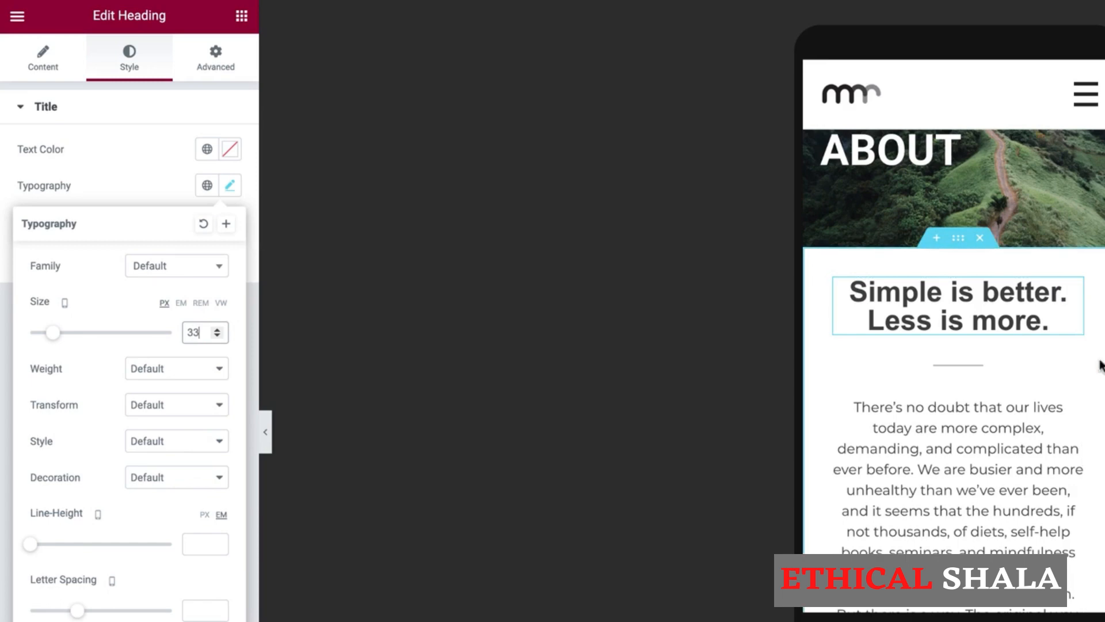
pyautogui.scroll(-1, 986, 366)
pyautogui.scroll(-3, 985, 361)
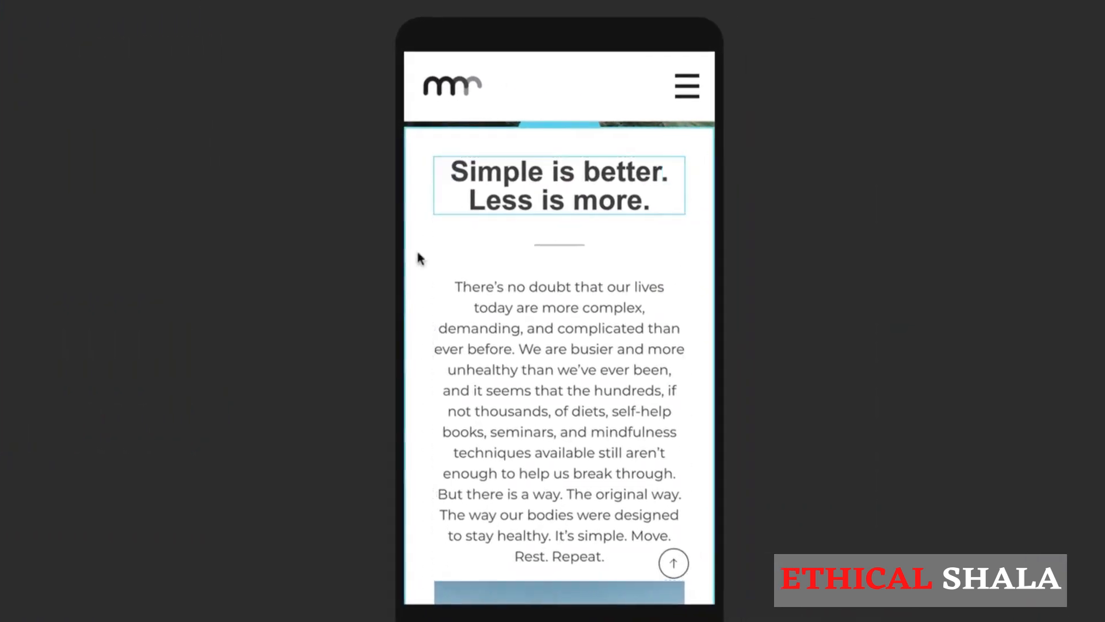
pyautogui.scroll(1, 937, 394)
pyautogui.scroll(2, 541, 384)
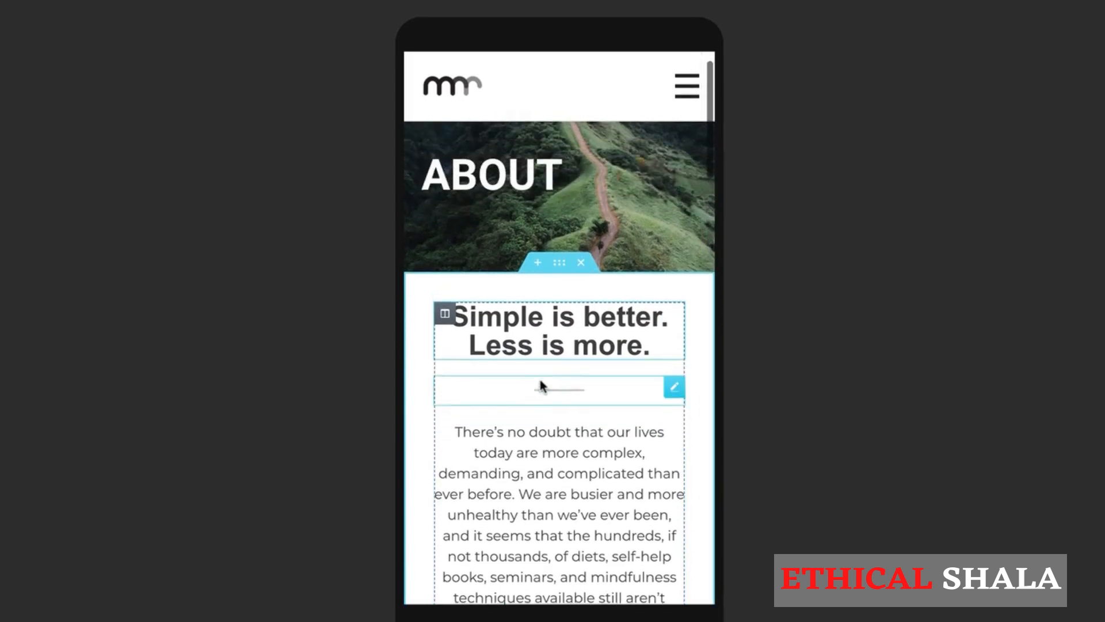
pyautogui.scroll(-3, 541, 384)
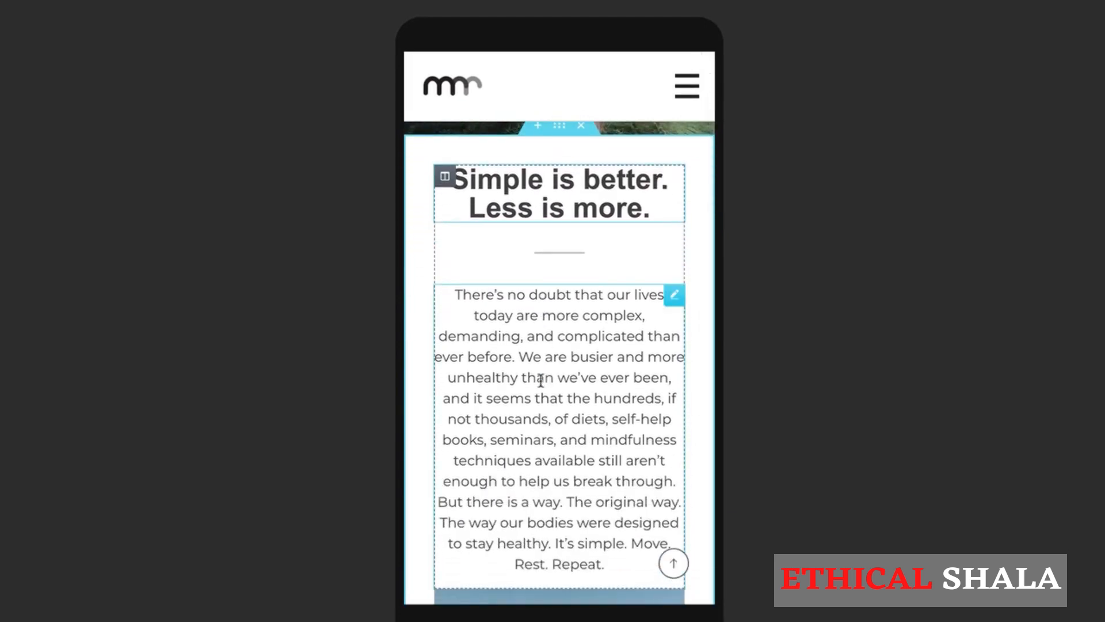
# Link the intro section's padding fields and enter 20 px for all sides on mobile.
pyautogui.click(558, 133)
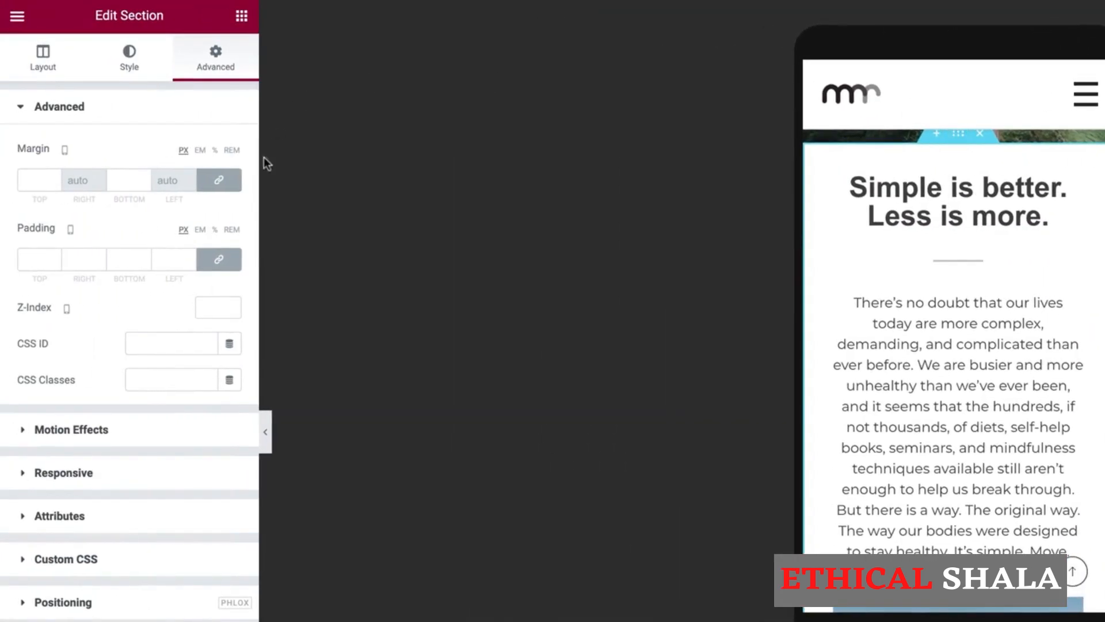
pyautogui.click(220, 259)
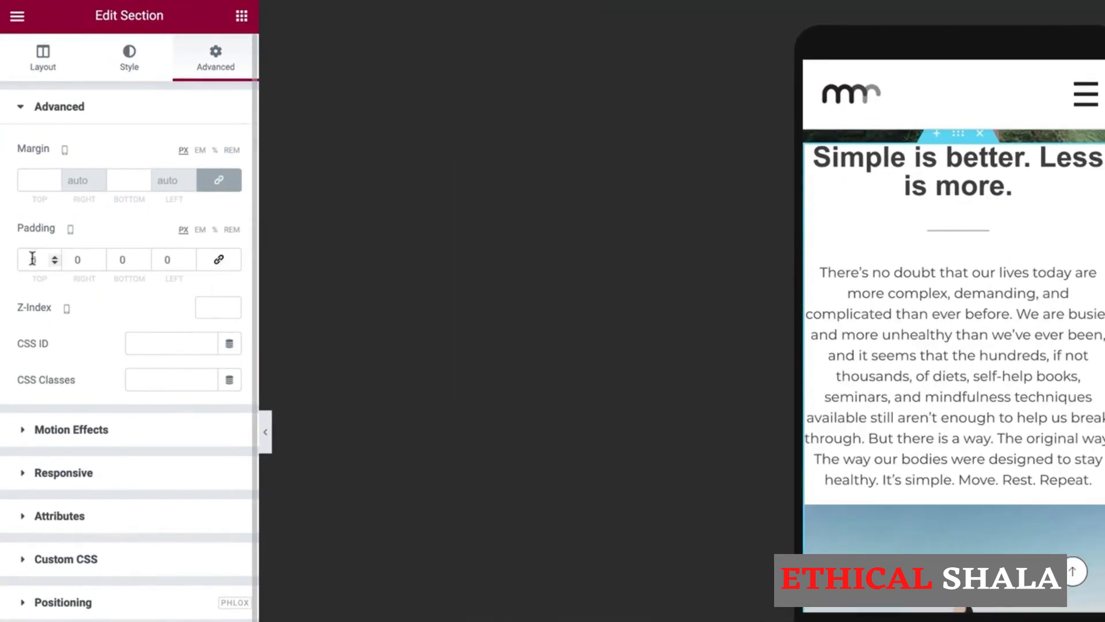
pyautogui.click(218, 258)
pyautogui.moveTo(36, 259); pyautogui.dragTo(14, 262)
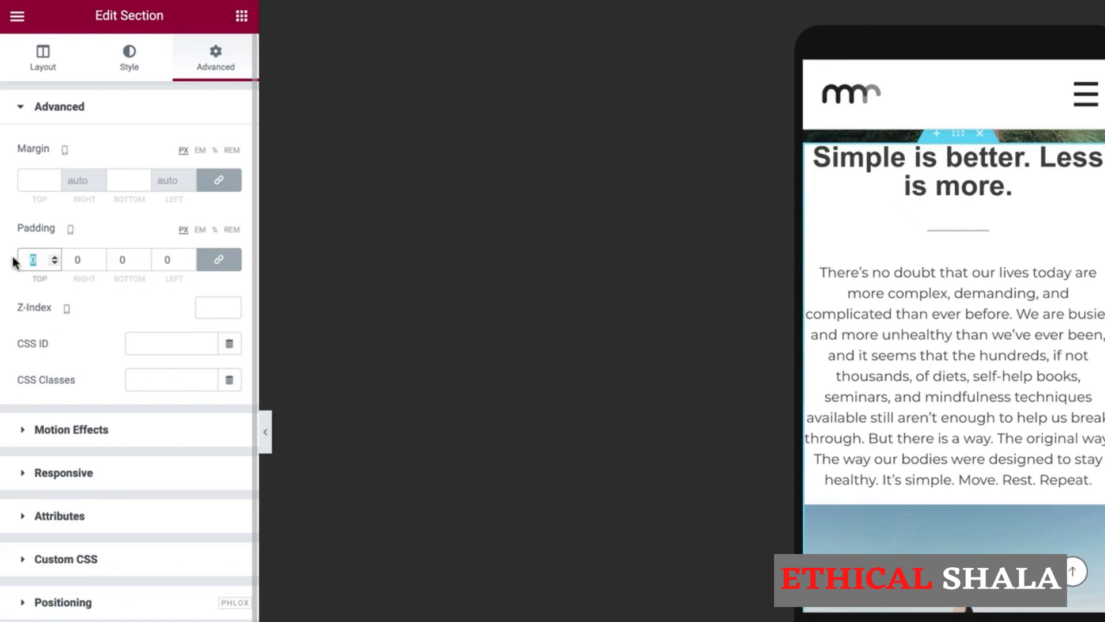
pyautogui.write('20')
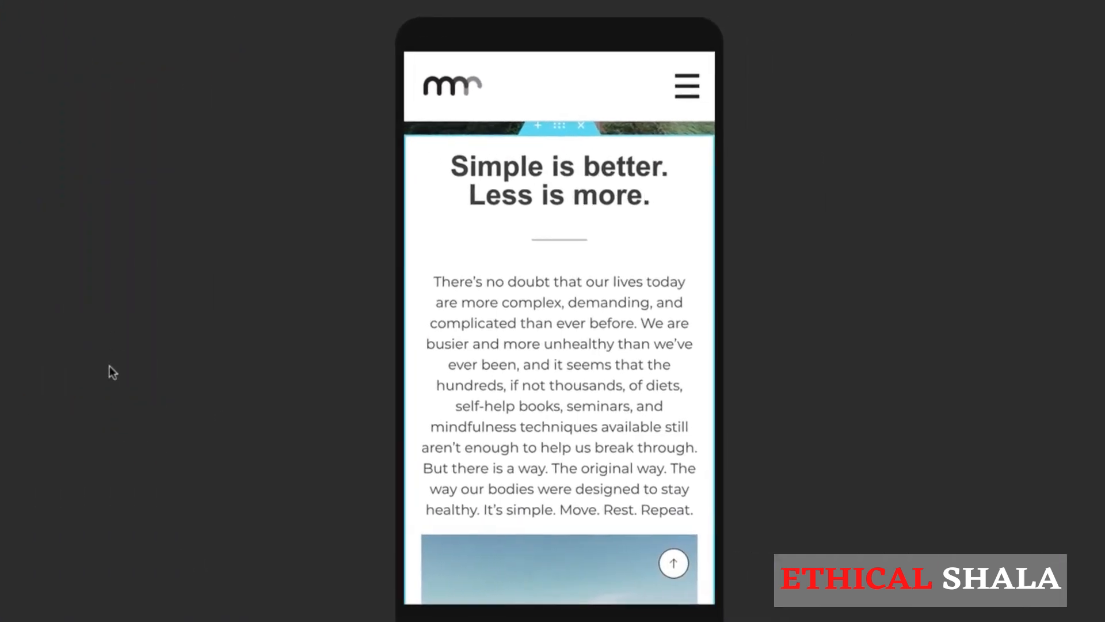
pyautogui.scroll(-5, 511, 298)
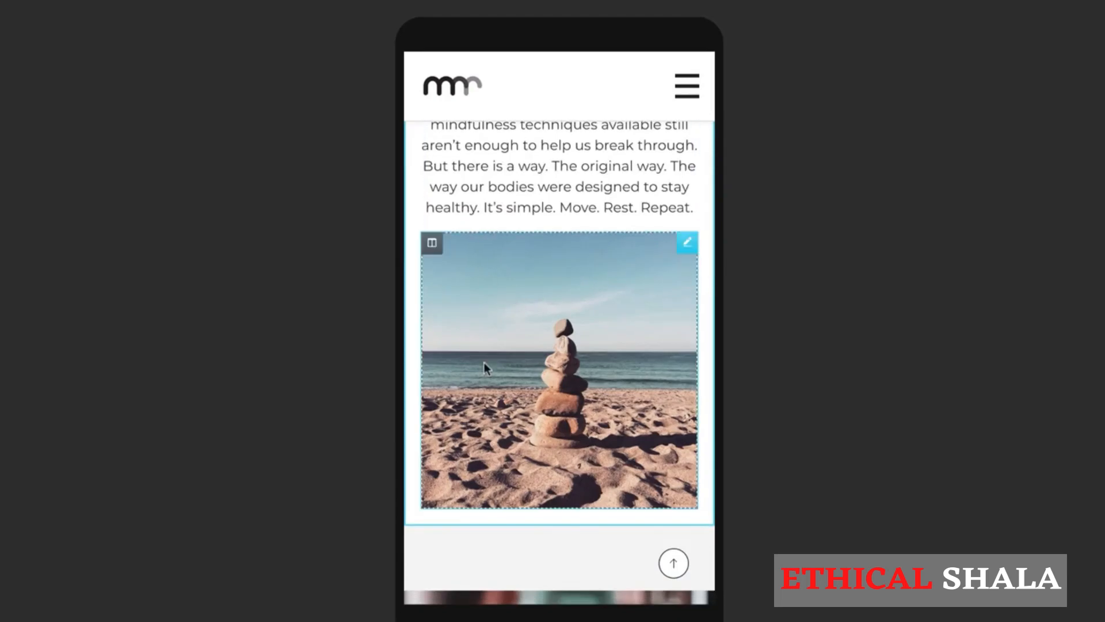
# Turn on Hide On Mobile for the beach-image column under Advanced > Responsive.
pyautogui.click(432, 247)
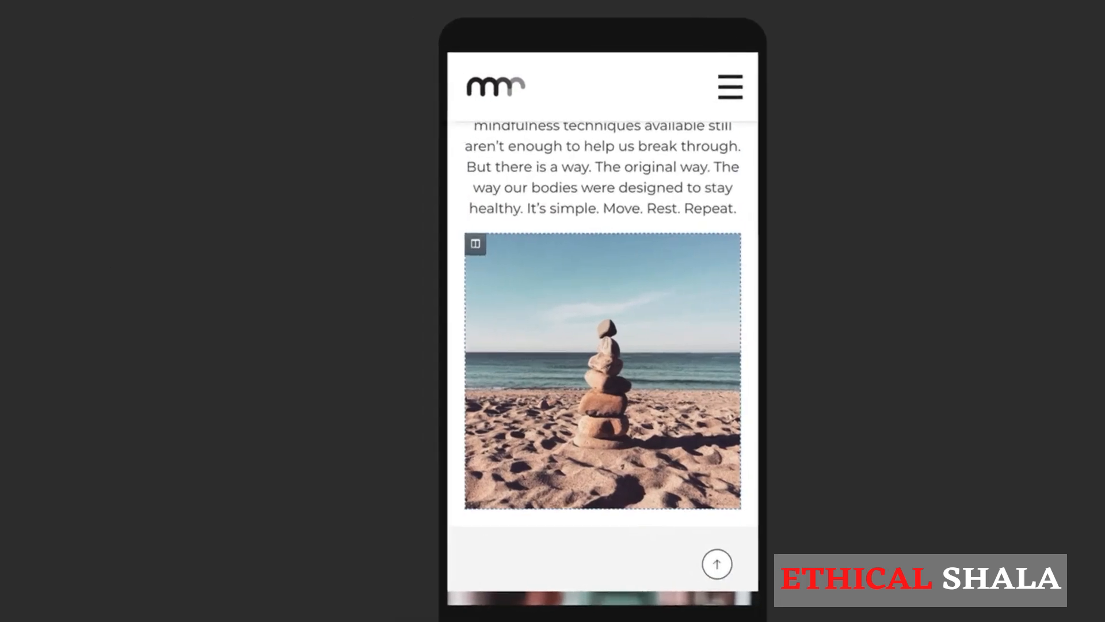
pyautogui.click(125, 68)
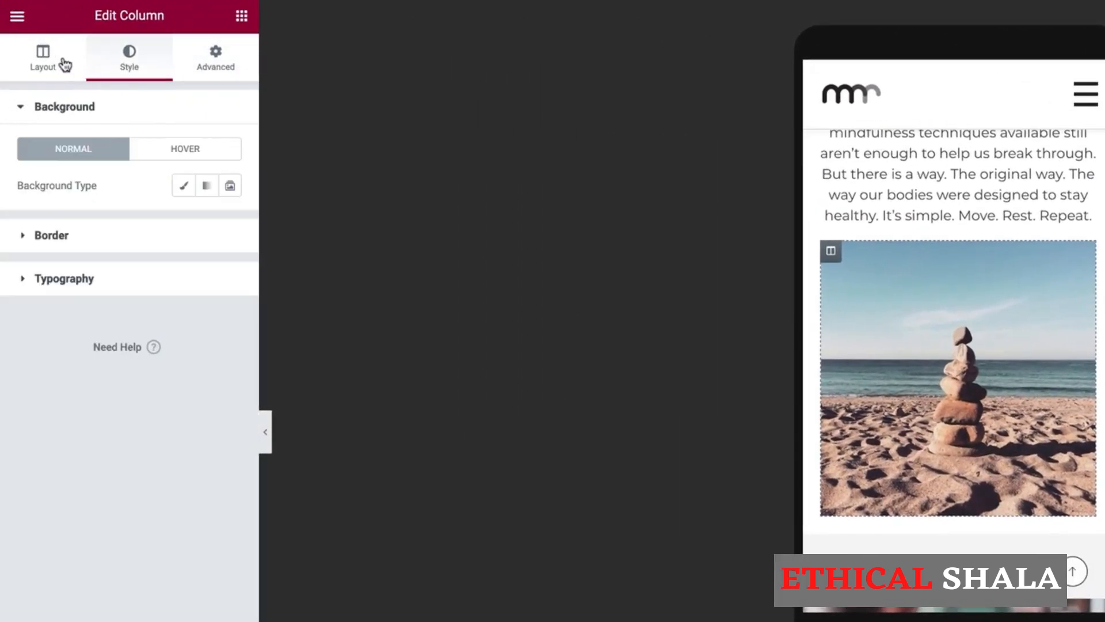
pyautogui.click(201, 56)
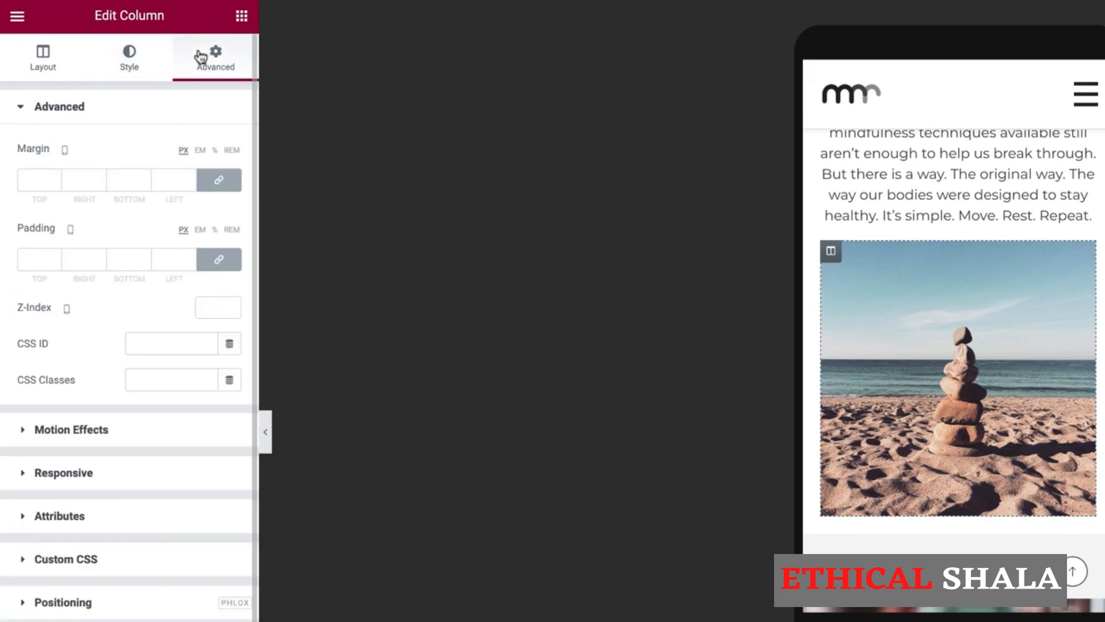
pyautogui.click(24, 477)
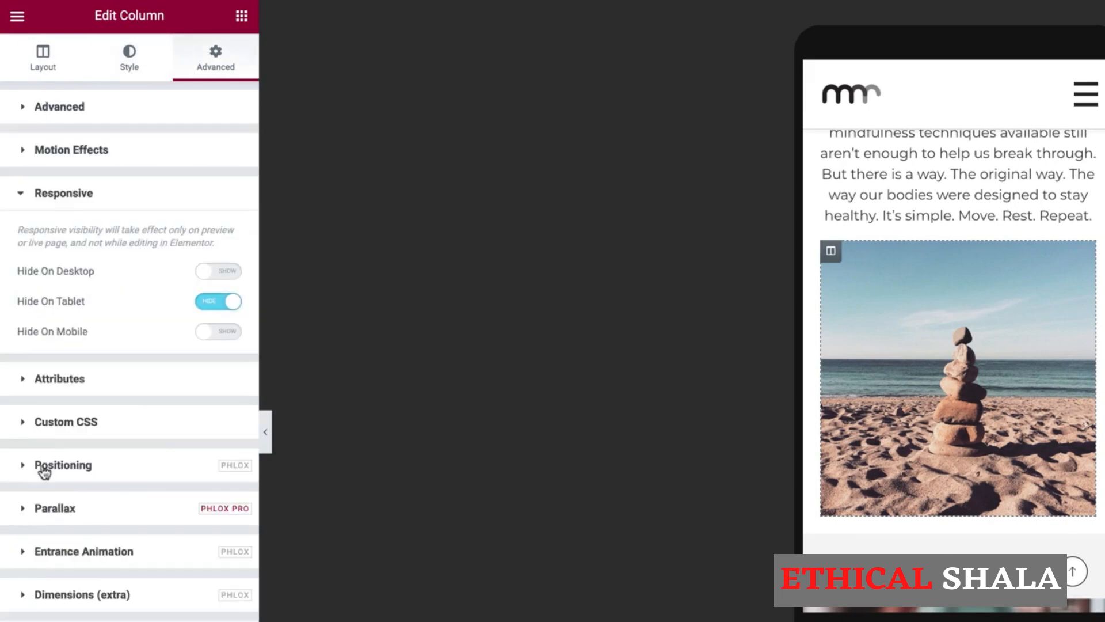
pyautogui.click(209, 332)
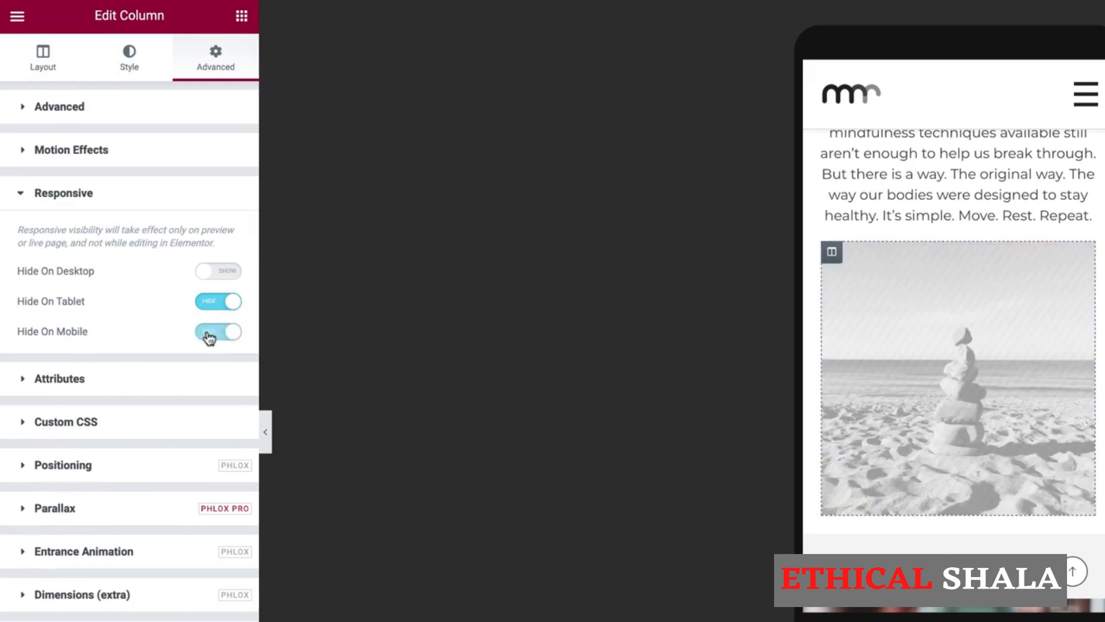
pyautogui.scroll(8, 1014, 327)
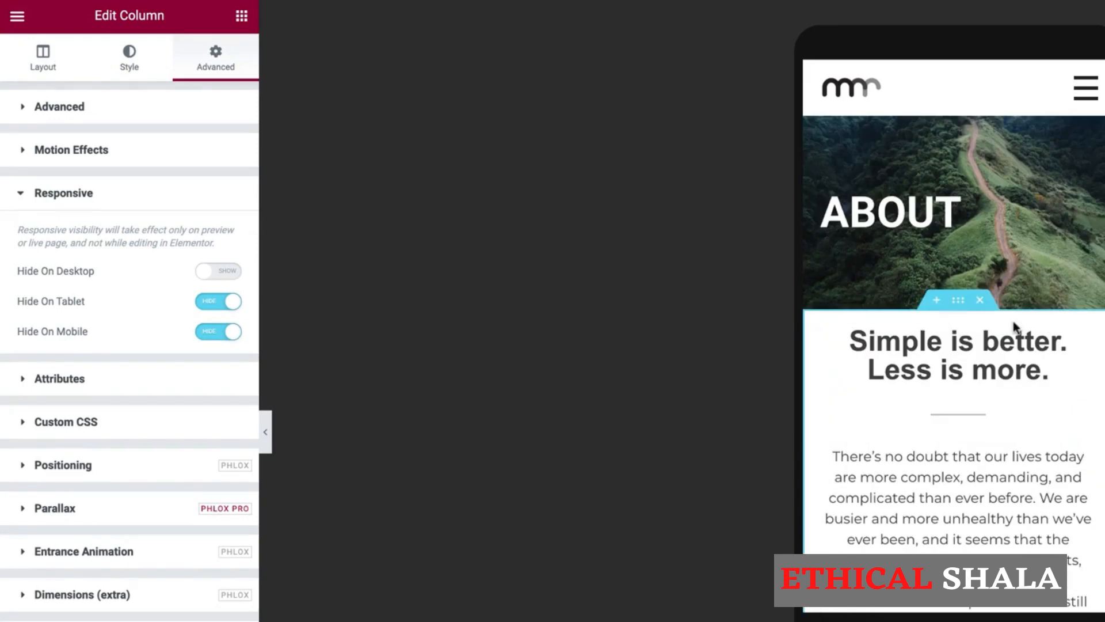
pyautogui.scroll(-3, 925, 202)
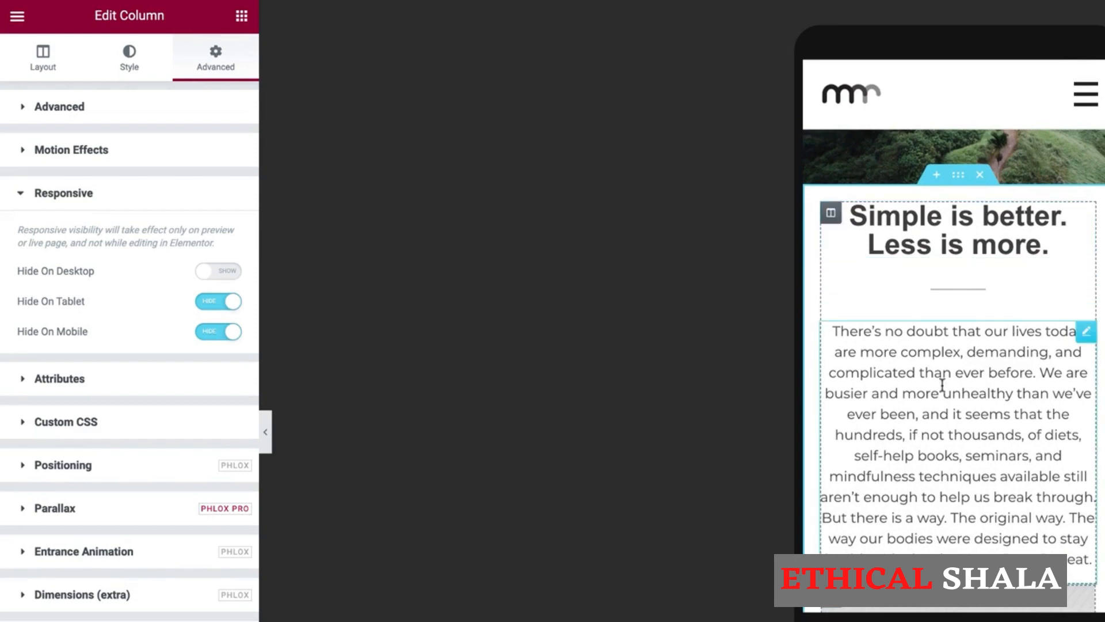
pyautogui.scroll(-3, 943, 385)
pyautogui.scroll(-6, 932, 284)
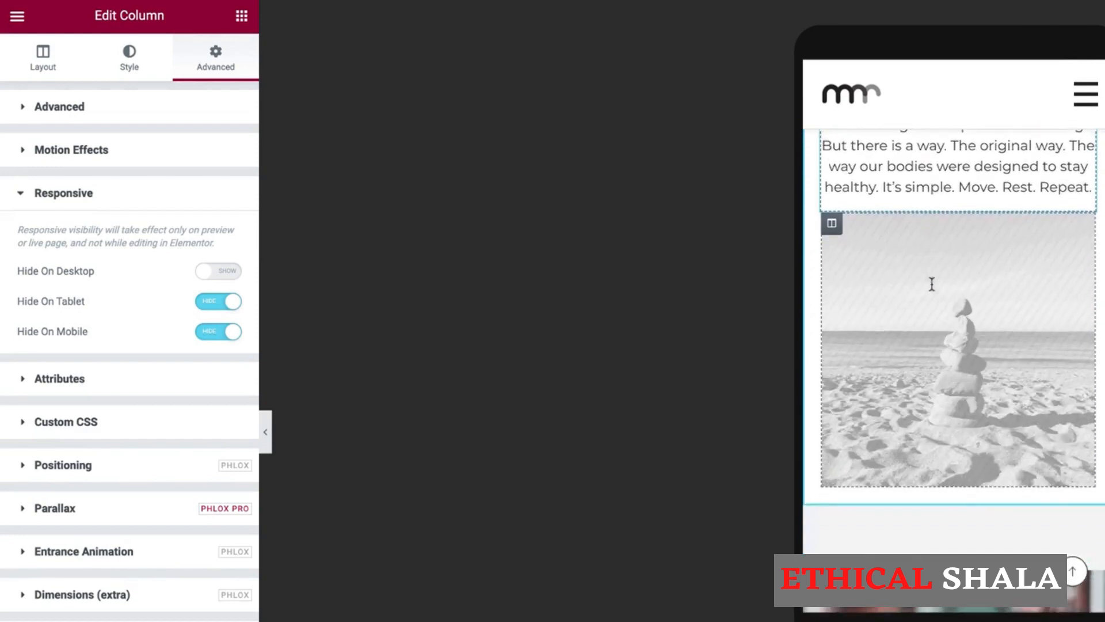
pyautogui.scroll(10, 930, 281)
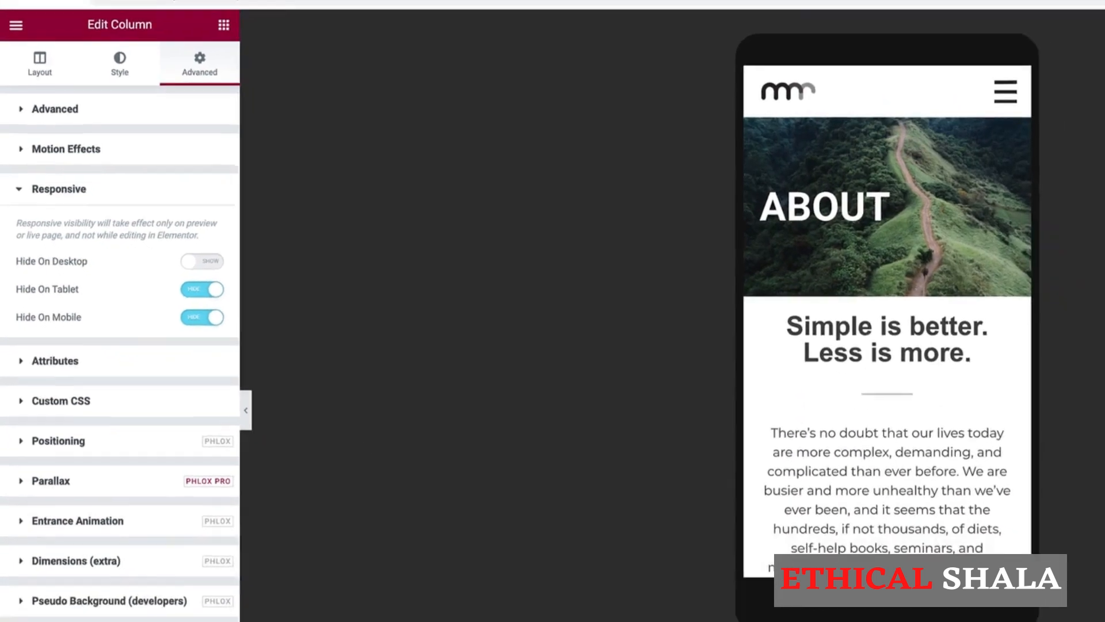
pyautogui.click(75, 612)
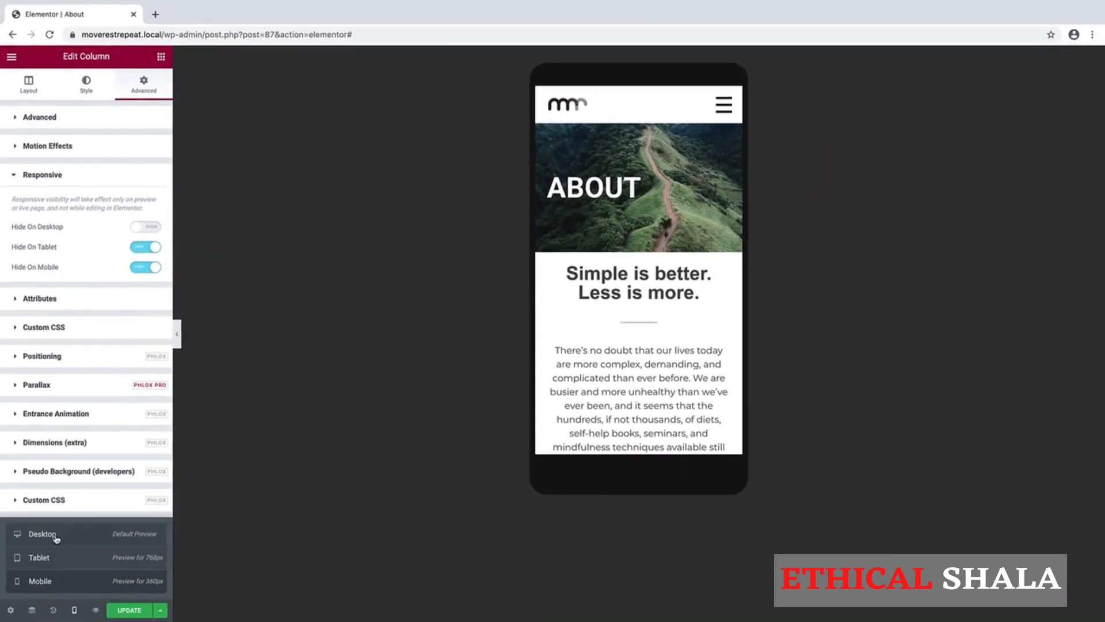
# Switch the preview to Desktop and scroll to see the beach photo beside the intro text.
pyautogui.click(42, 533)
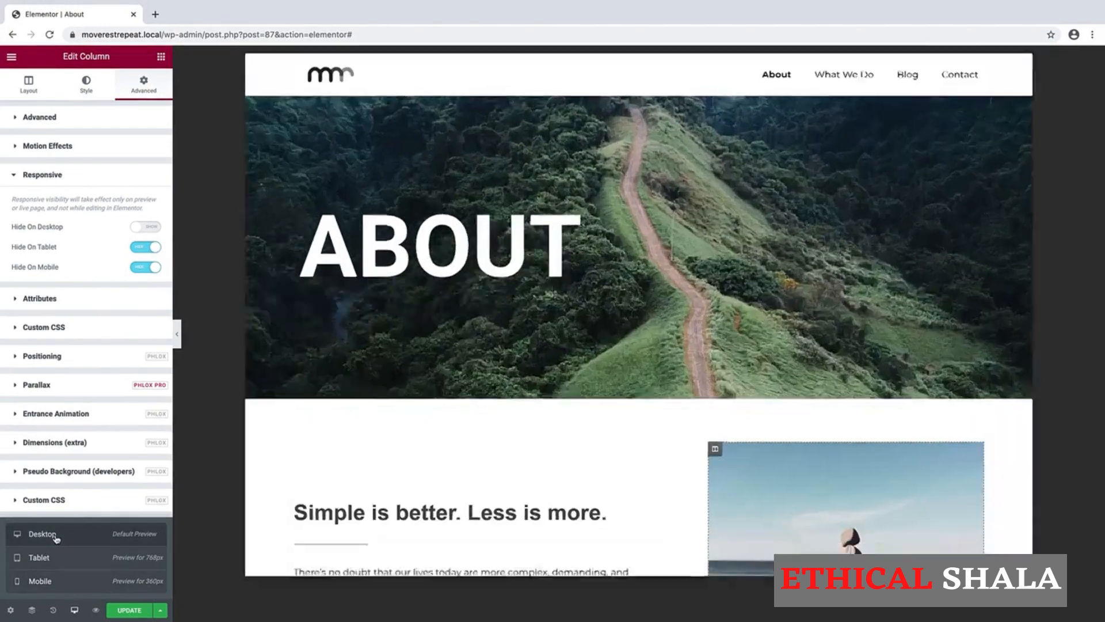
pyautogui.scroll(-6, 506, 441)
pyautogui.scroll(-4, 506, 441)
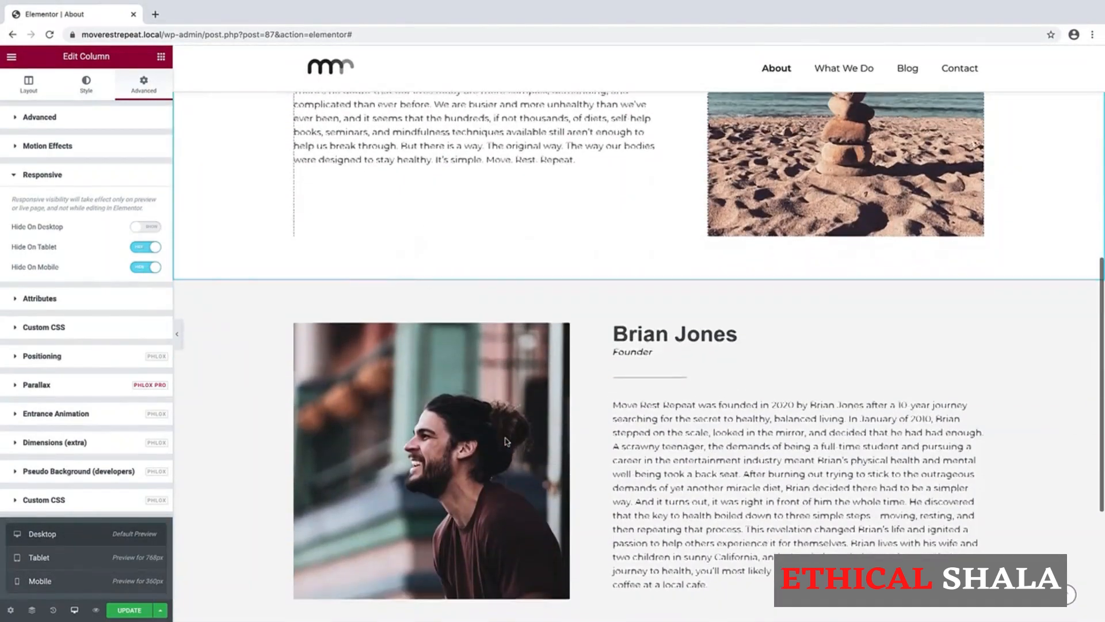
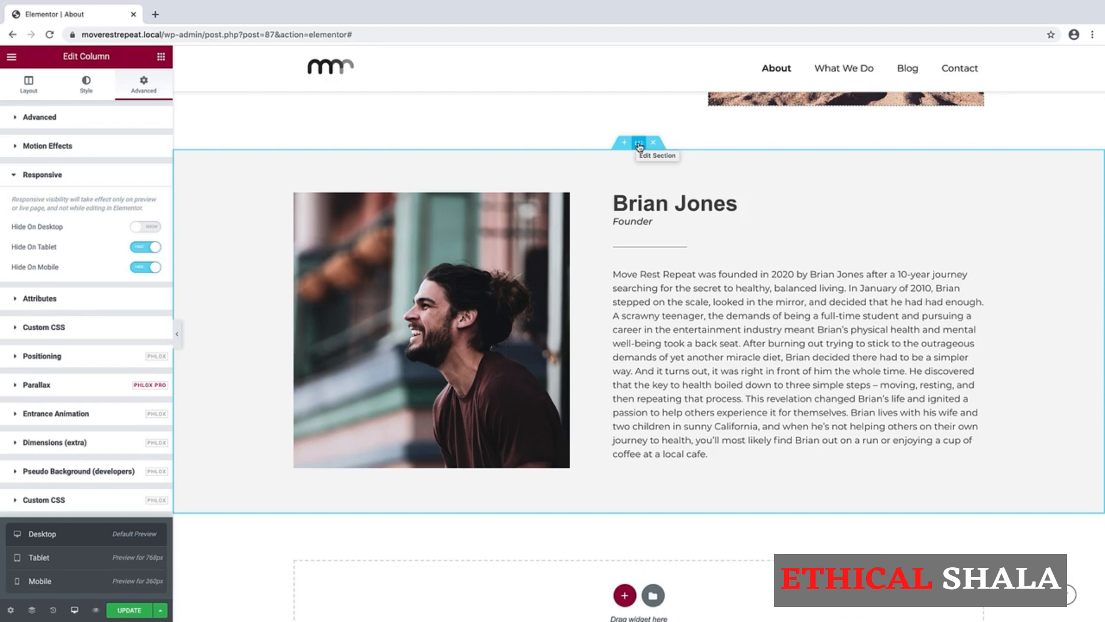
# Preview at tablet width and give the founder section 35 px padding on all sides.
pyautogui.click(638, 144)
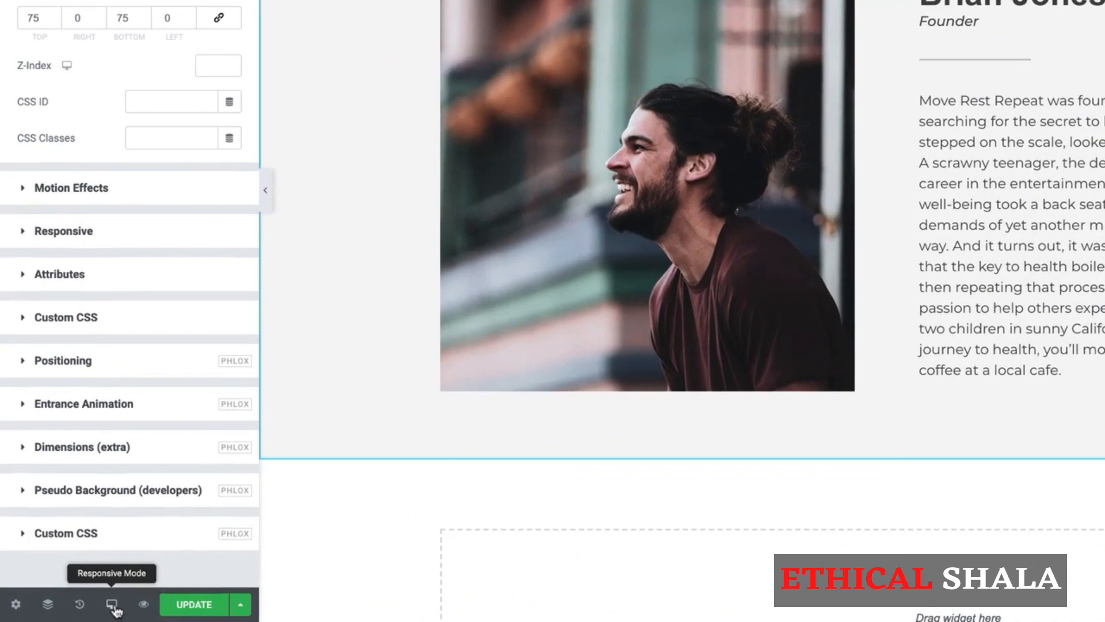
pyautogui.click(74, 610)
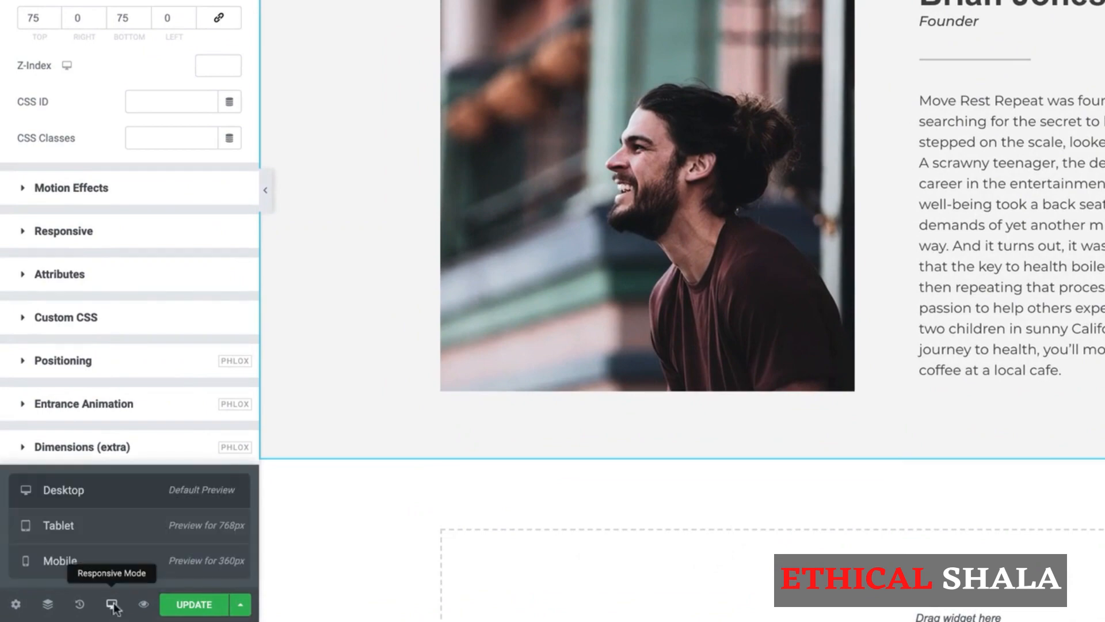
pyautogui.click(115, 525)
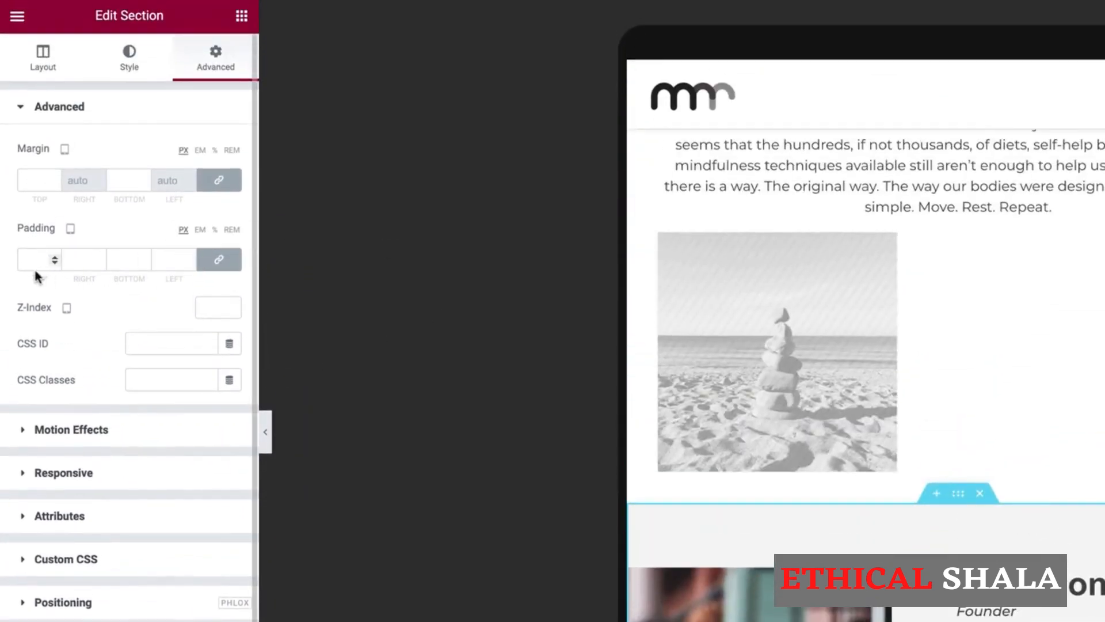
pyautogui.click(34, 260)
pyautogui.write('35')
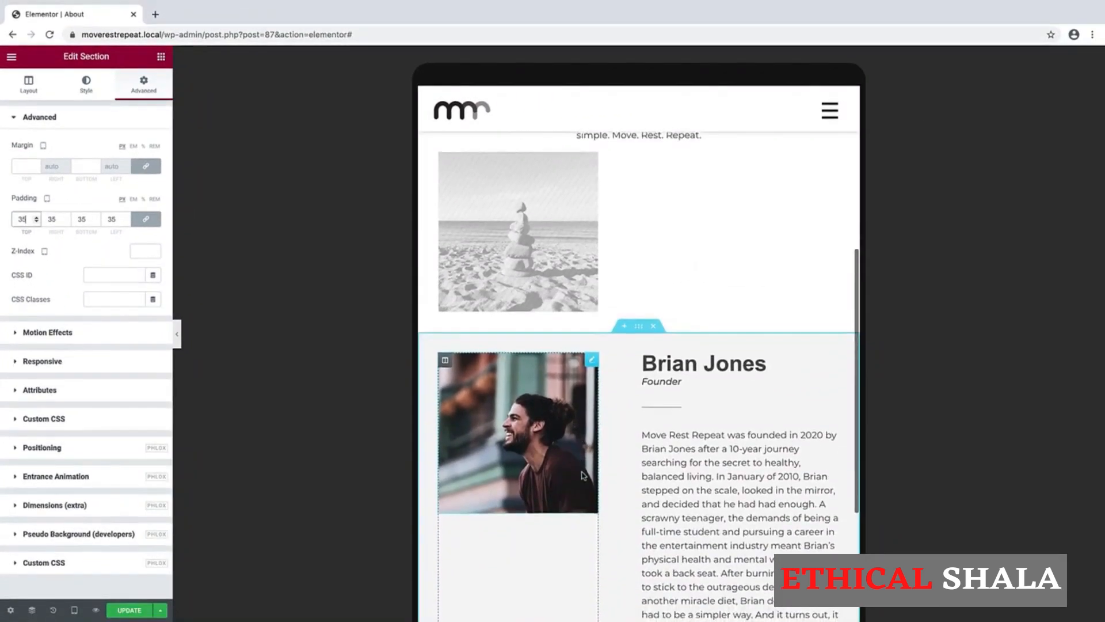
pyautogui.scroll(-5, 605, 282)
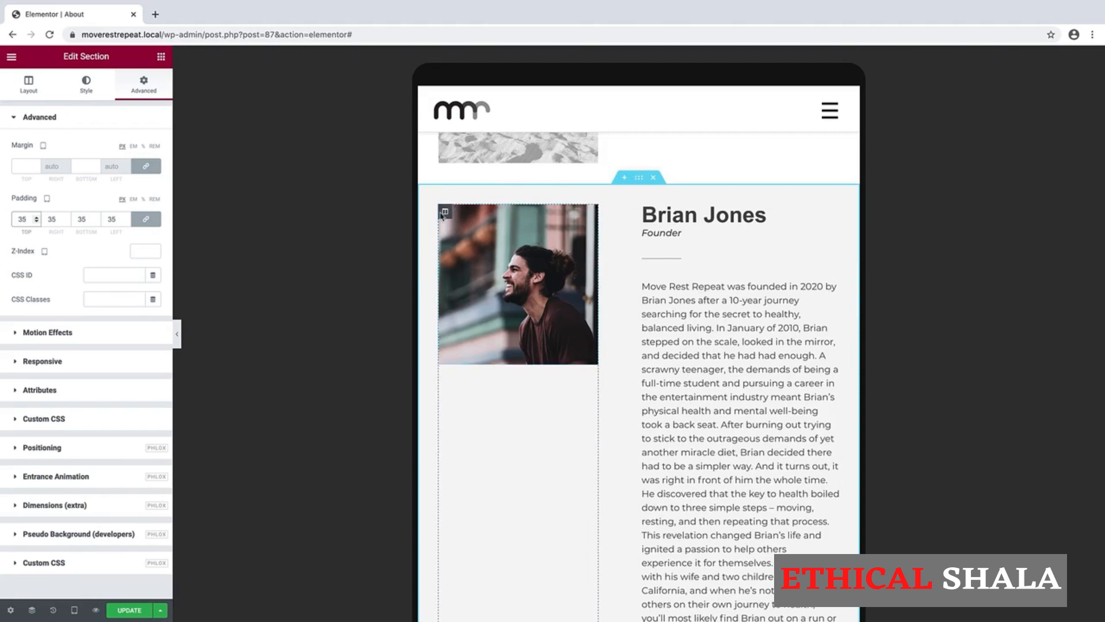
# Set the photo column's width to 100% for the tablet layout.
pyautogui.rightClick(445, 216)
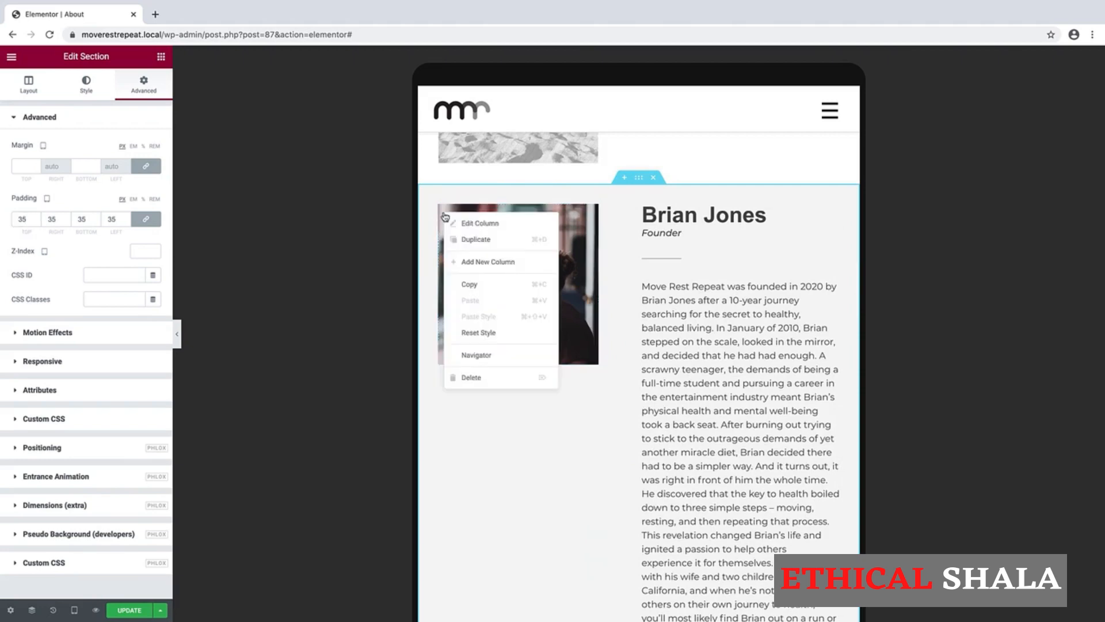
pyautogui.click(463, 220)
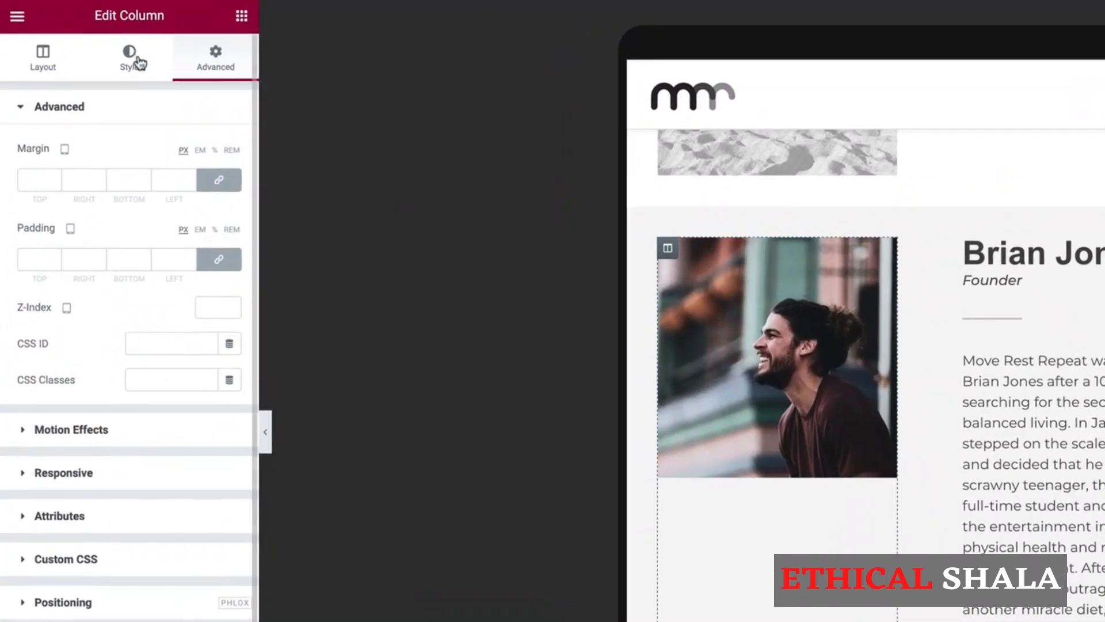
pyautogui.click(138, 63)
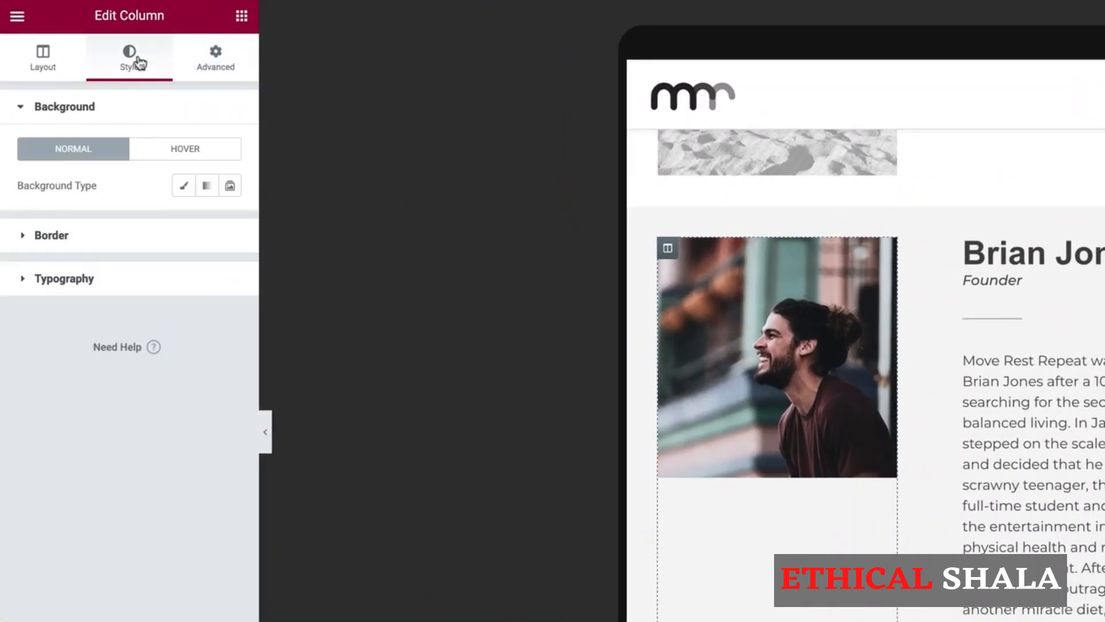
pyautogui.click(54, 74)
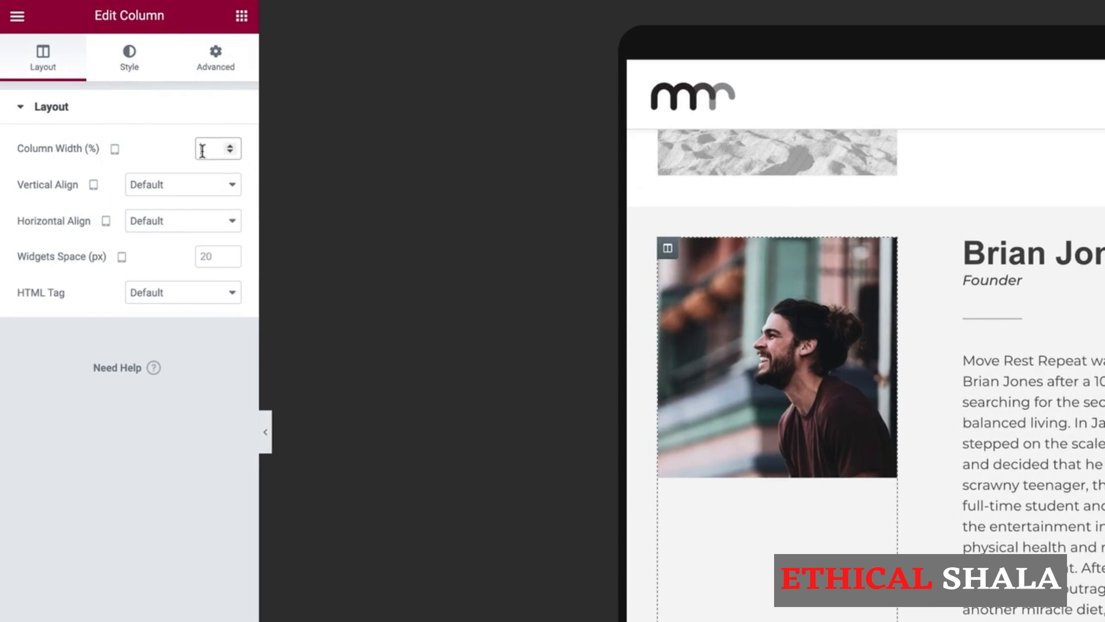
pyautogui.write('100')
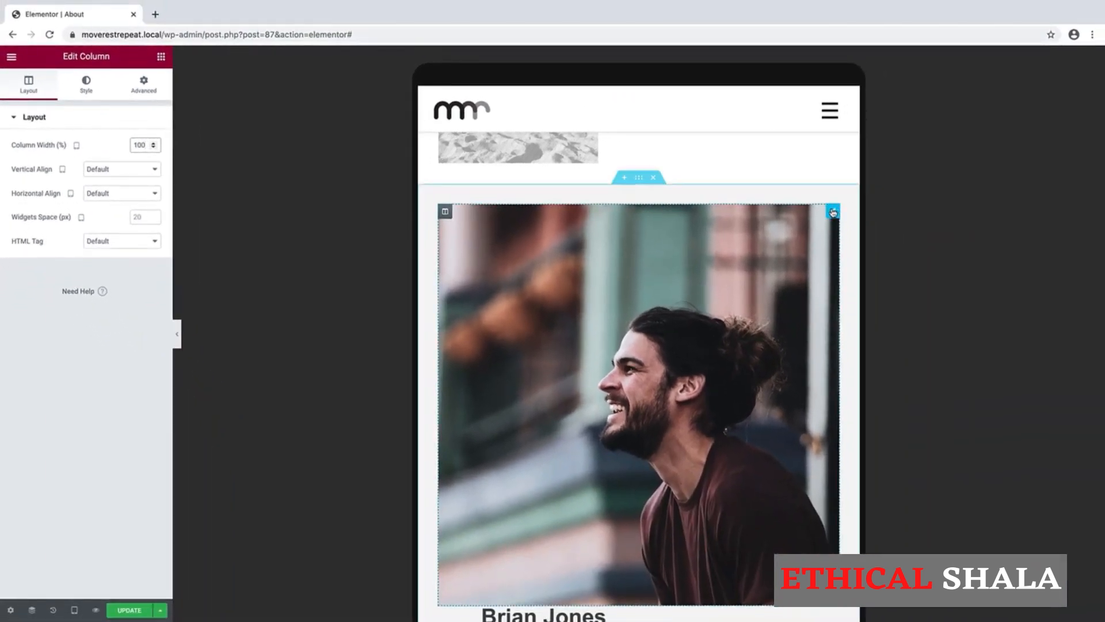
# Shrink the founder photo's width to 50% so it sits above the text.
pyautogui.click(908, 218)
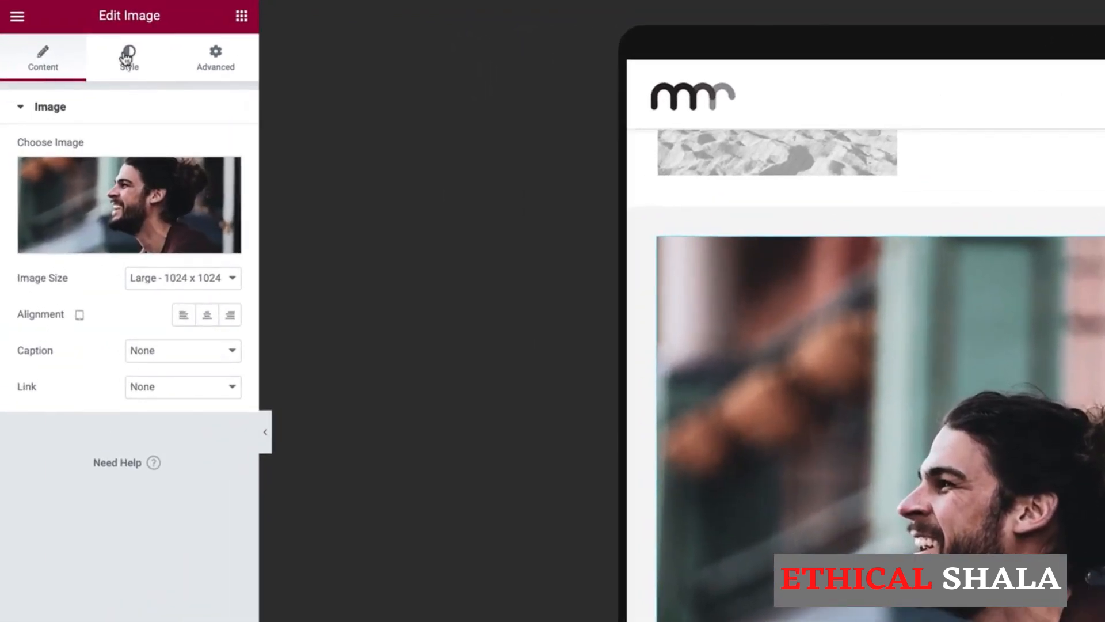
pyautogui.click(85, 83)
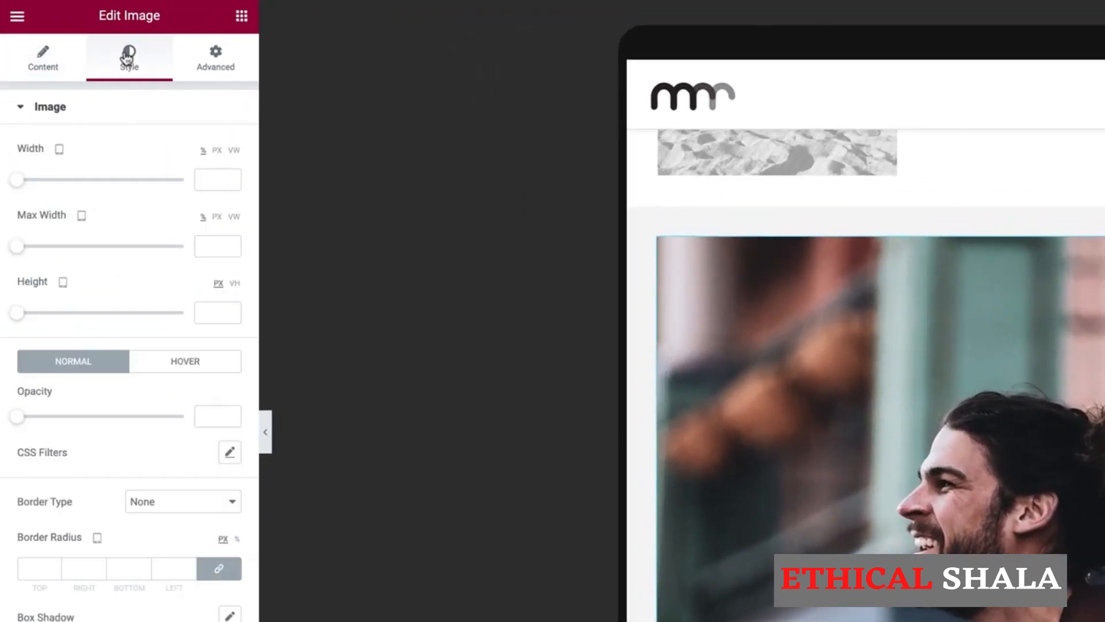
pyautogui.click(210, 182)
pyautogui.write('50')
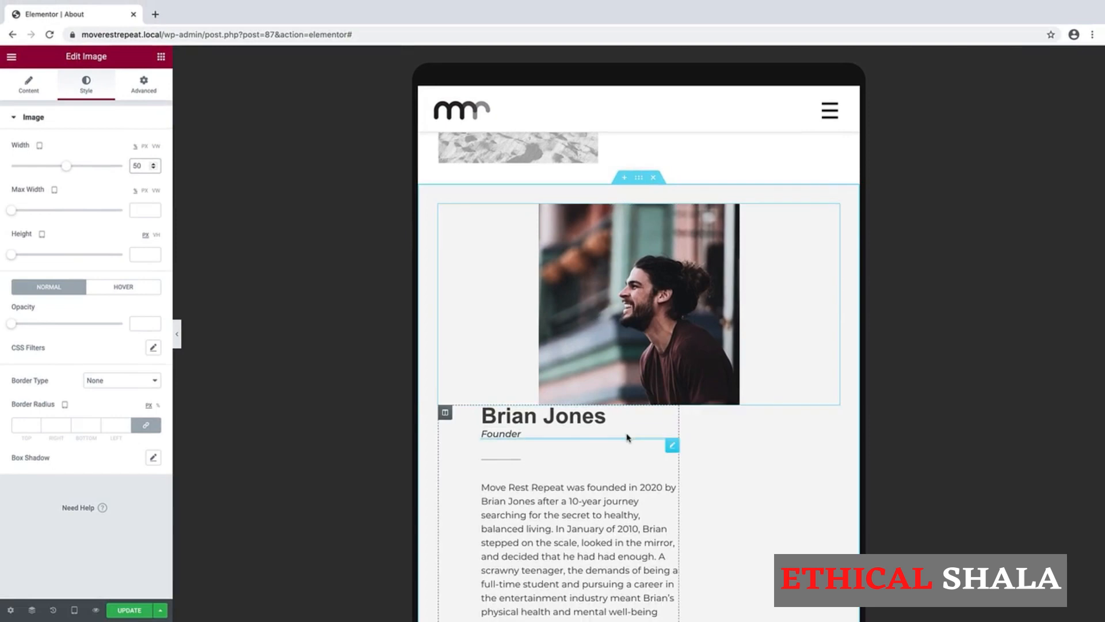
pyautogui.scroll(-2, 627, 436)
pyautogui.scroll(-1, 627, 436)
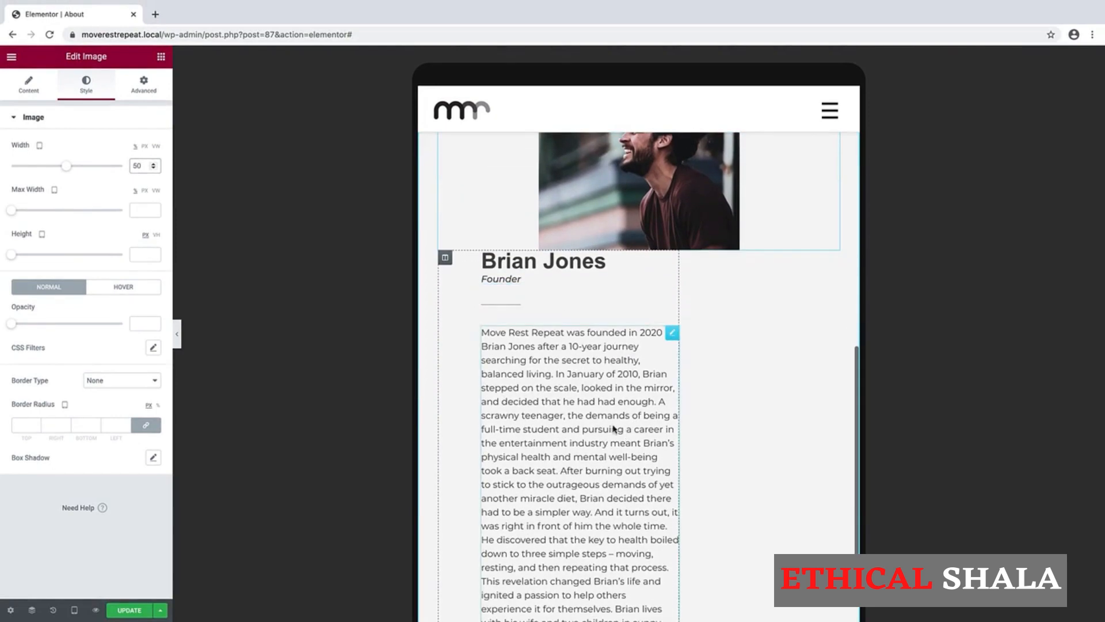
# Set the text column's width to 100% and its padding to 0.
pyautogui.rightClick(446, 262)
pyautogui.click(445, 259)
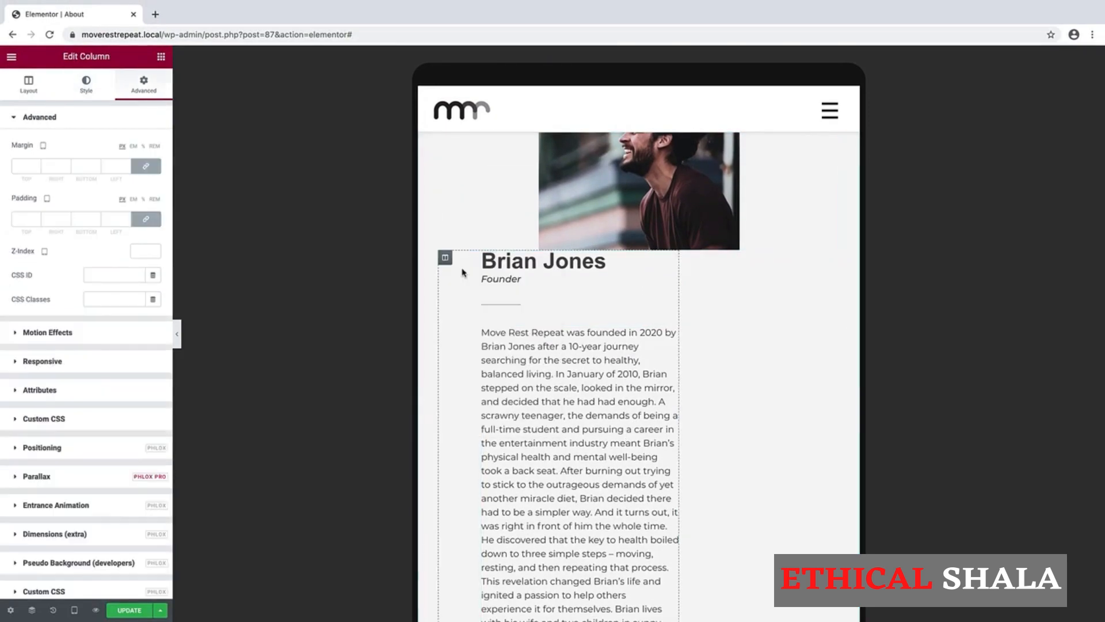
pyautogui.click(29, 88)
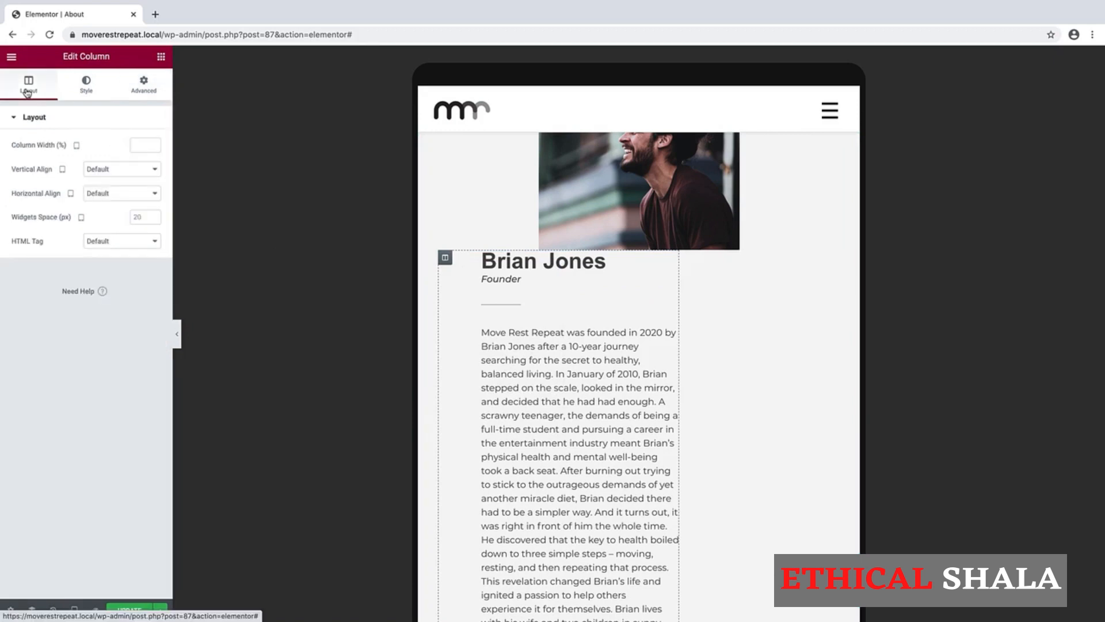
pyautogui.click(140, 146)
pyautogui.write('100')
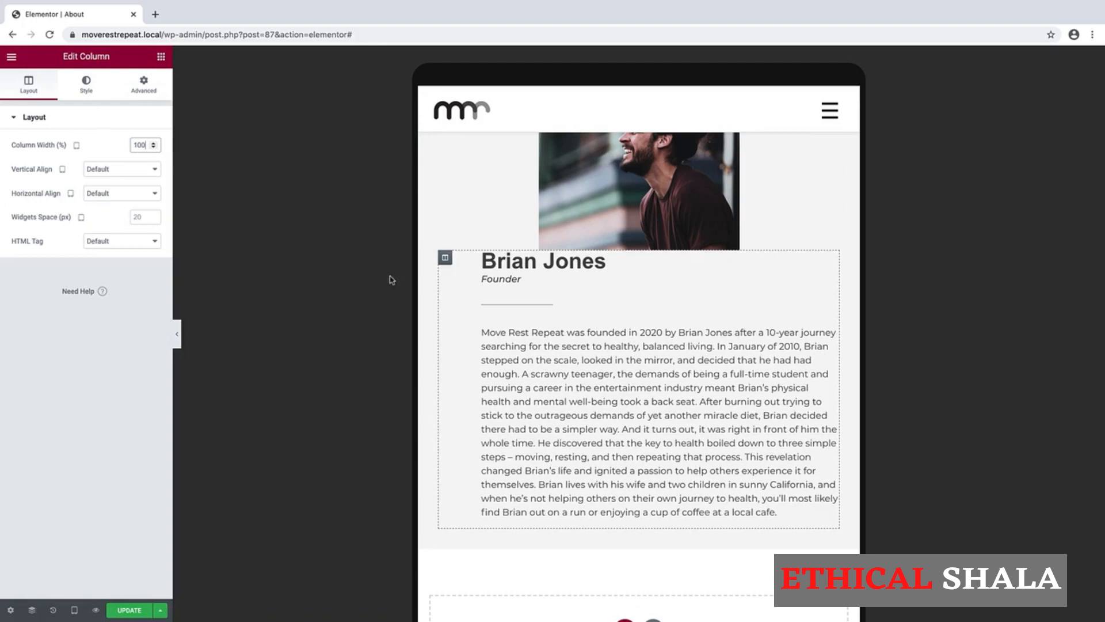
pyautogui.click(139, 83)
pyautogui.click(146, 217)
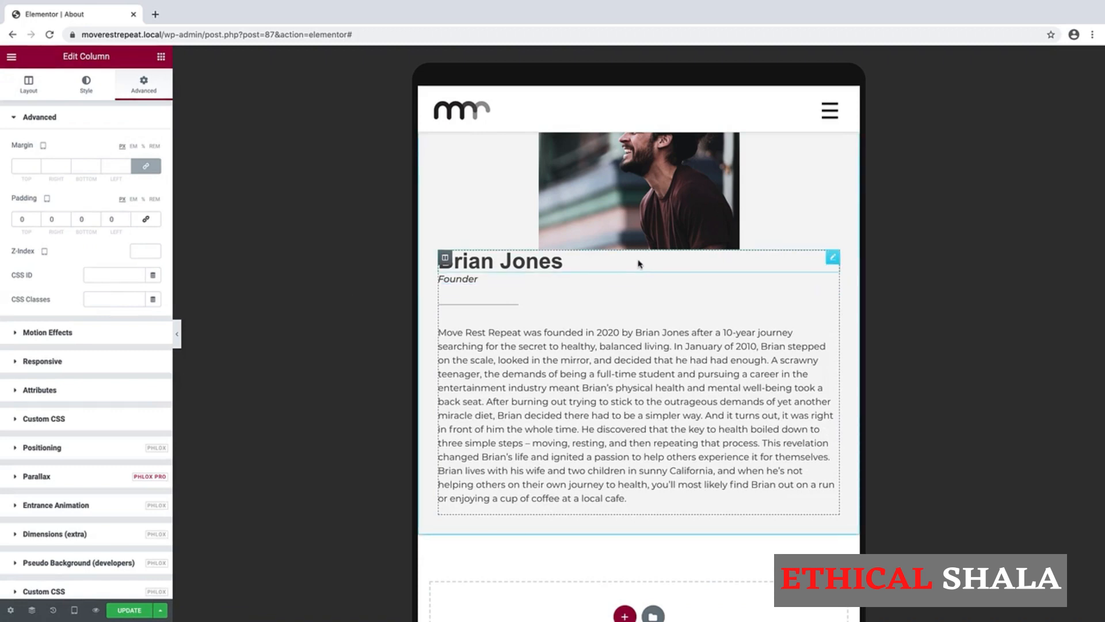
# Center the name heading, Founder subtitle, divider and bio paragraph.
pyautogui.click(668, 260)
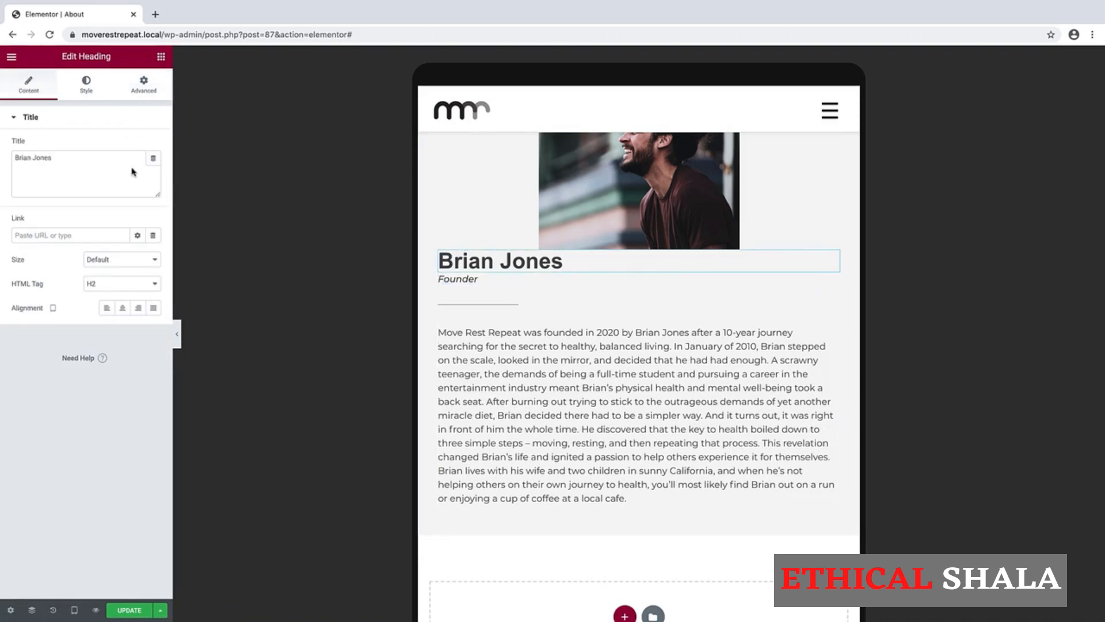
pyautogui.click(122, 307)
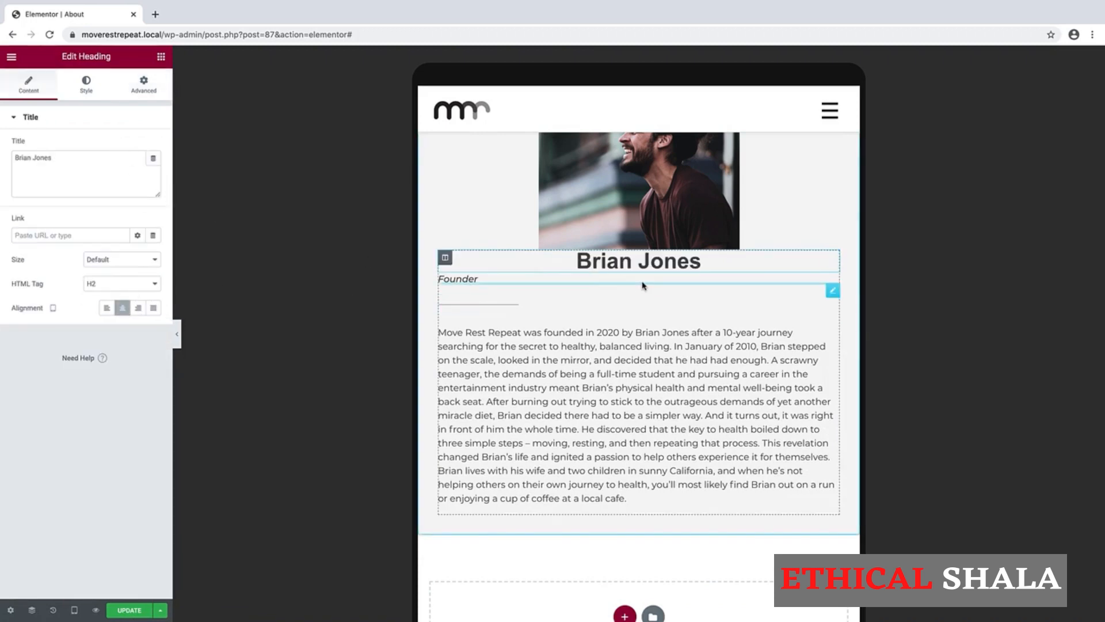
pyautogui.click(647, 281)
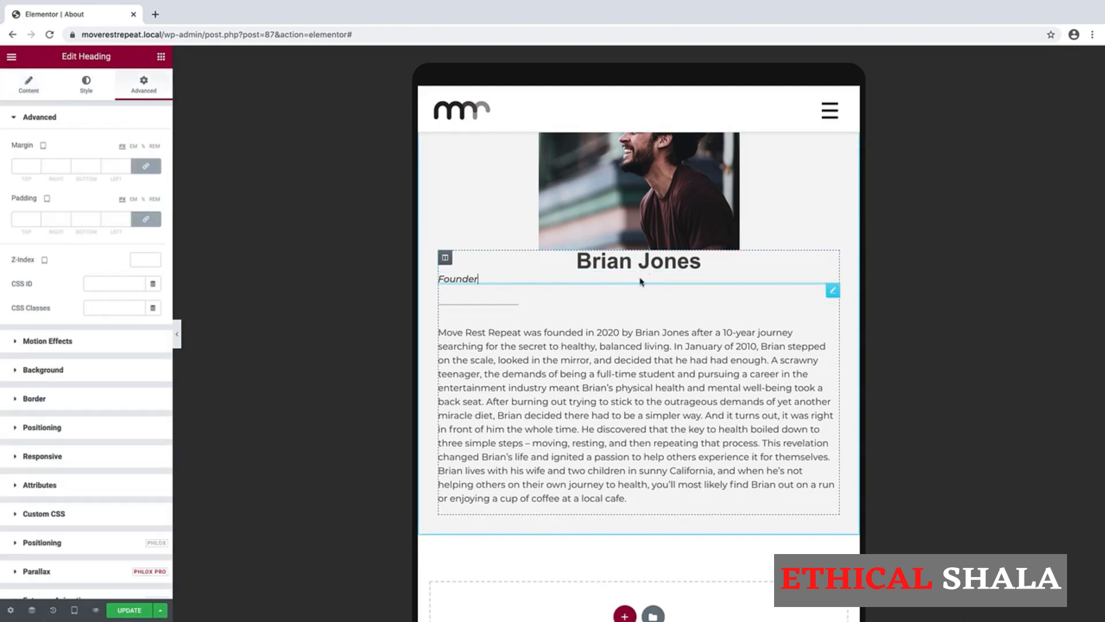
pyautogui.click(34, 89)
pyautogui.click(122, 307)
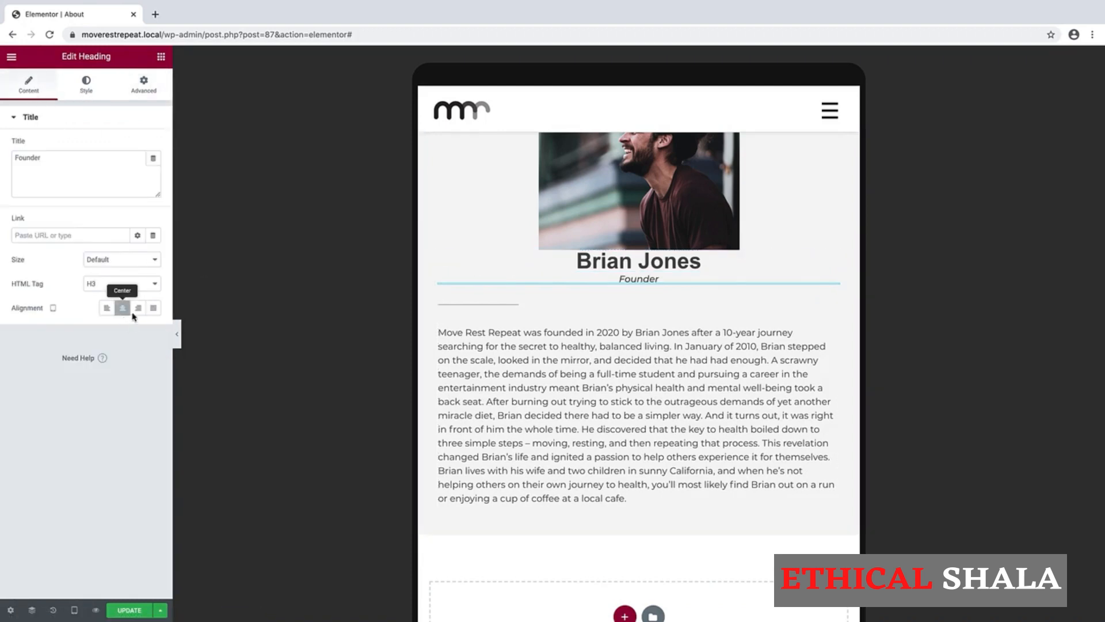
pyautogui.click(526, 316)
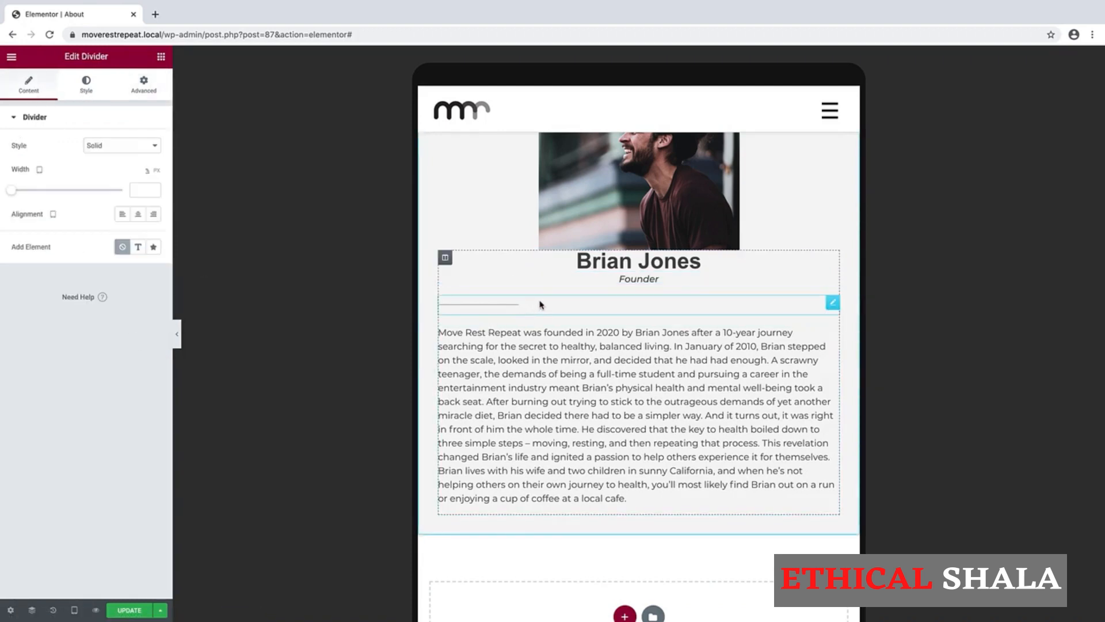
pyautogui.click(138, 215)
pyautogui.click(625, 416)
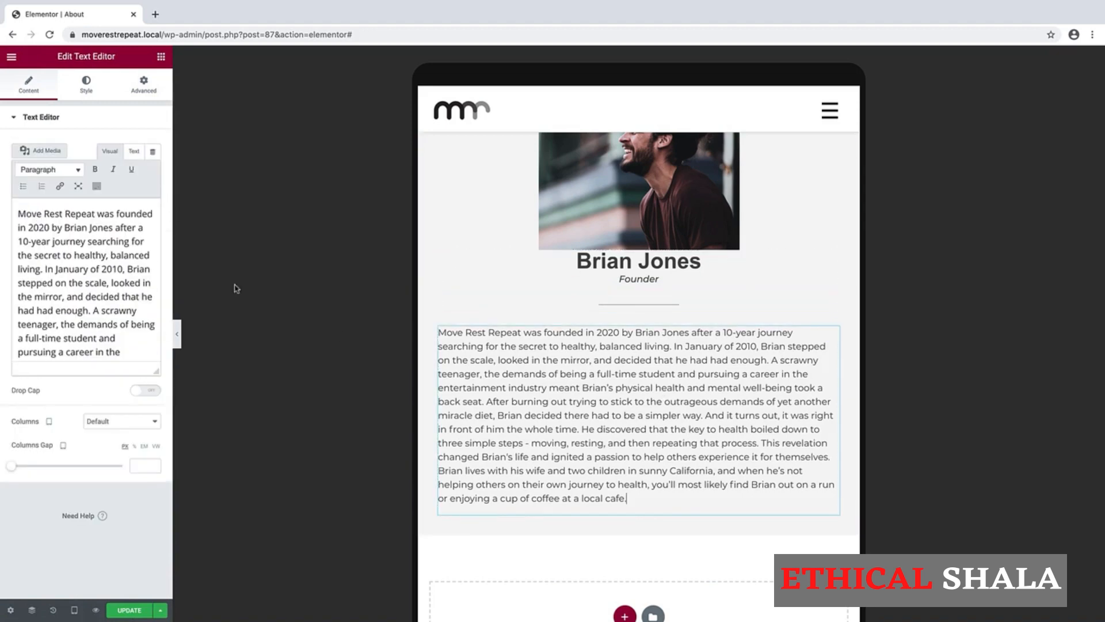
pyautogui.click(86, 86)
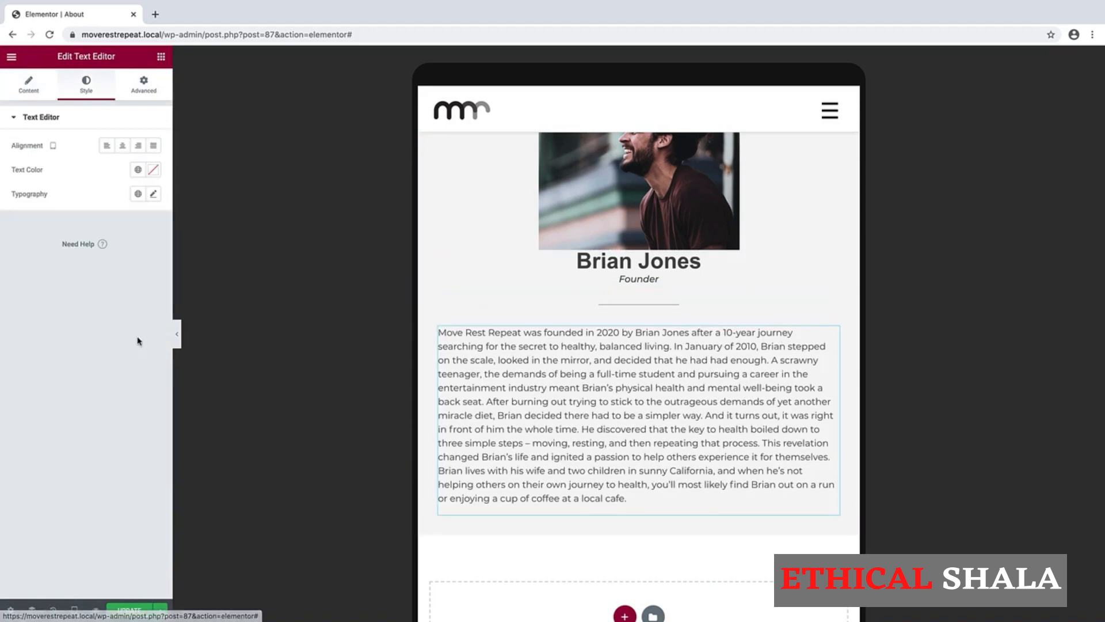
pyautogui.click(122, 145)
pyautogui.scroll(3, 699, 353)
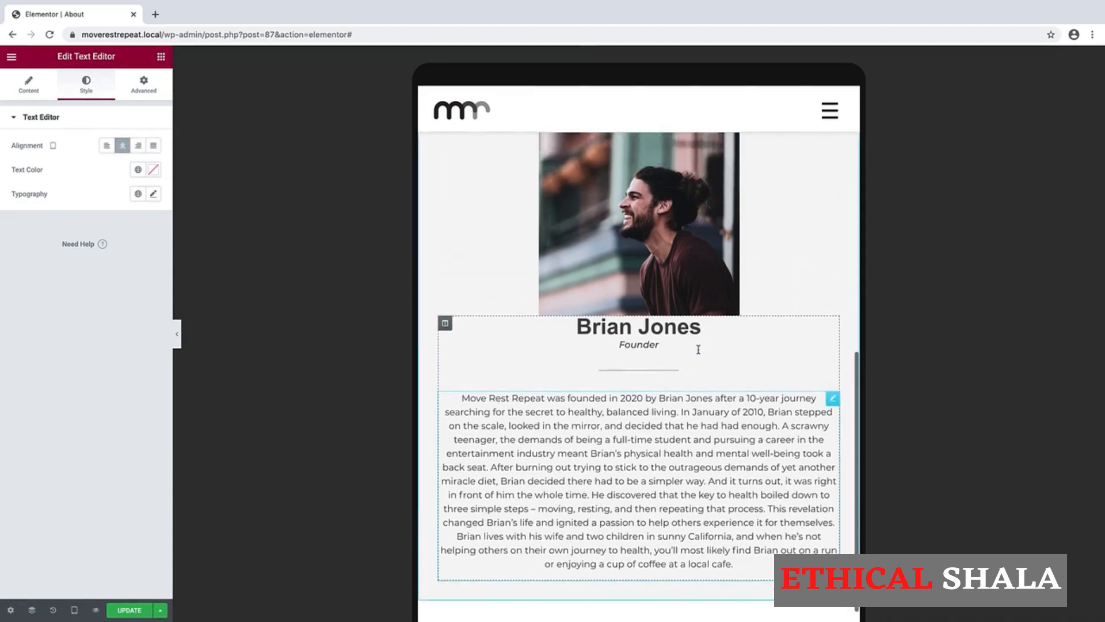
pyautogui.scroll(2, 699, 353)
pyautogui.scroll(-2, 699, 353)
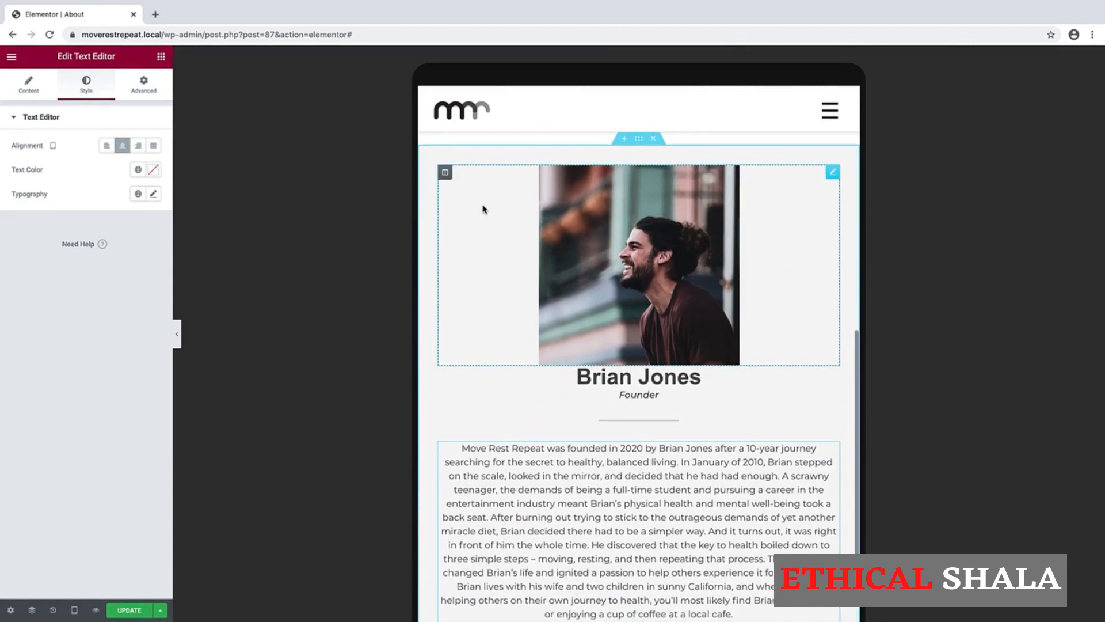
# Unlink the photo column's margins and set its bottom margin to 35 px.
pyautogui.rightClick(447, 178)
pyautogui.click(464, 184)
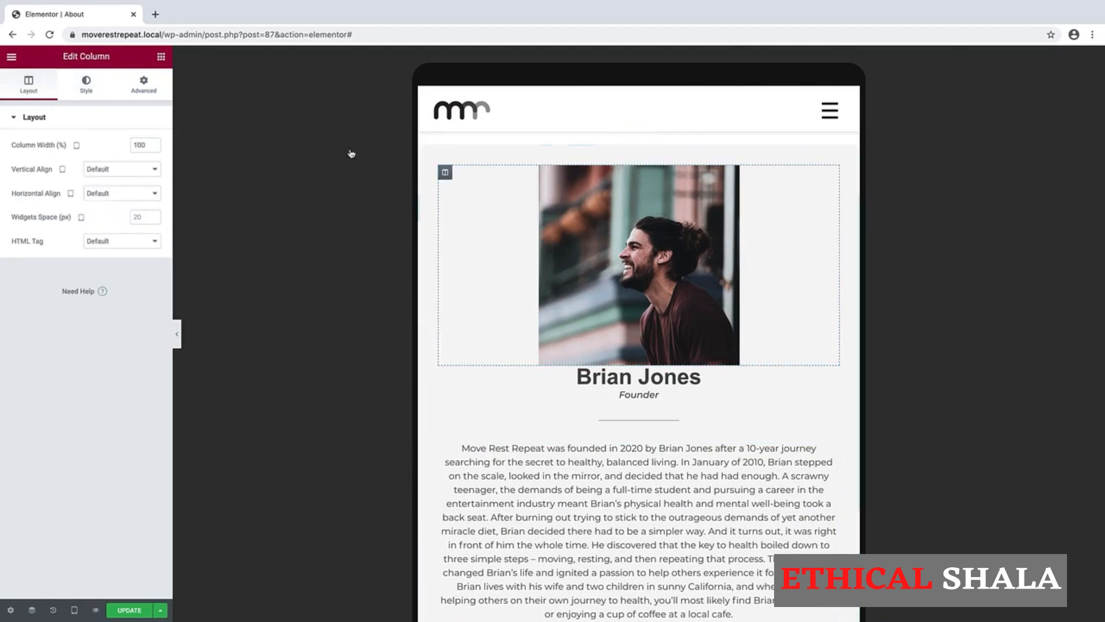
pyautogui.click(152, 82)
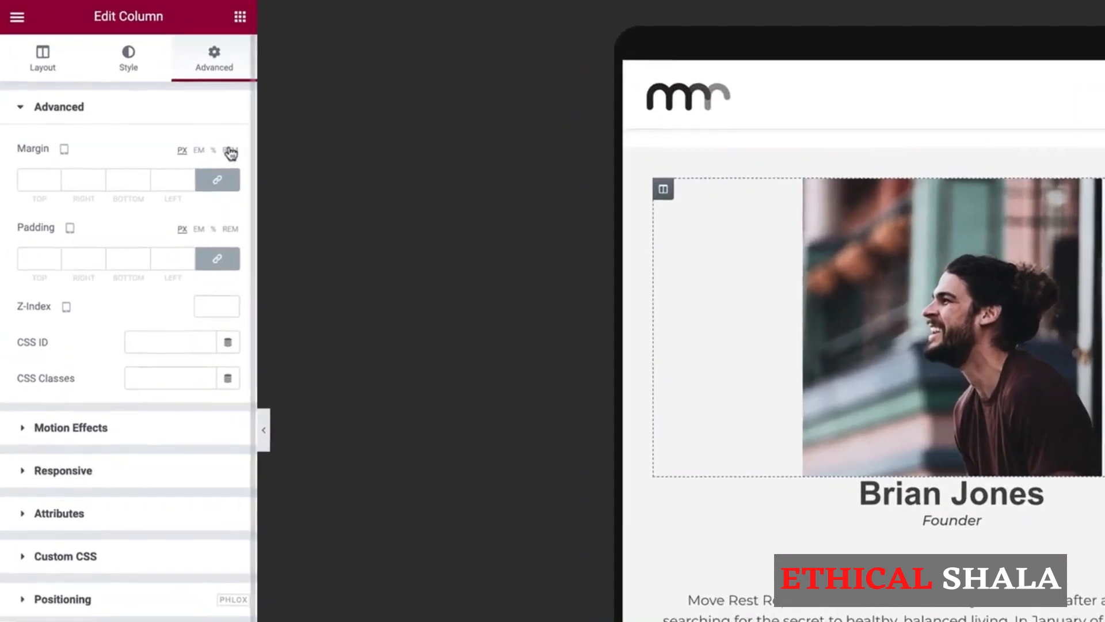
pyautogui.click(219, 182)
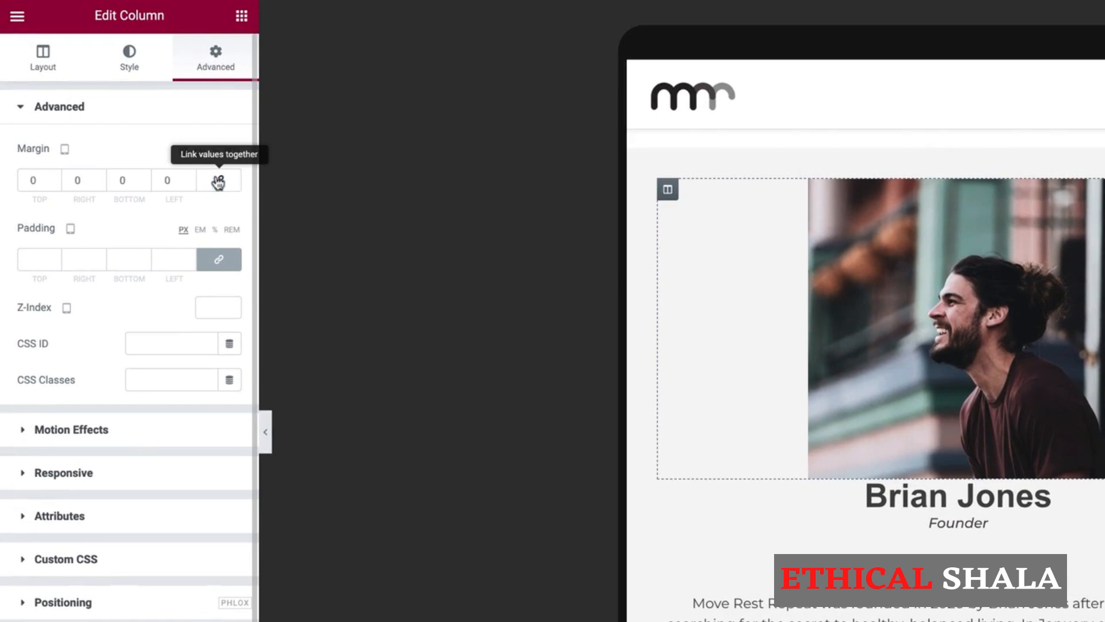
pyautogui.doubleClick(121, 180)
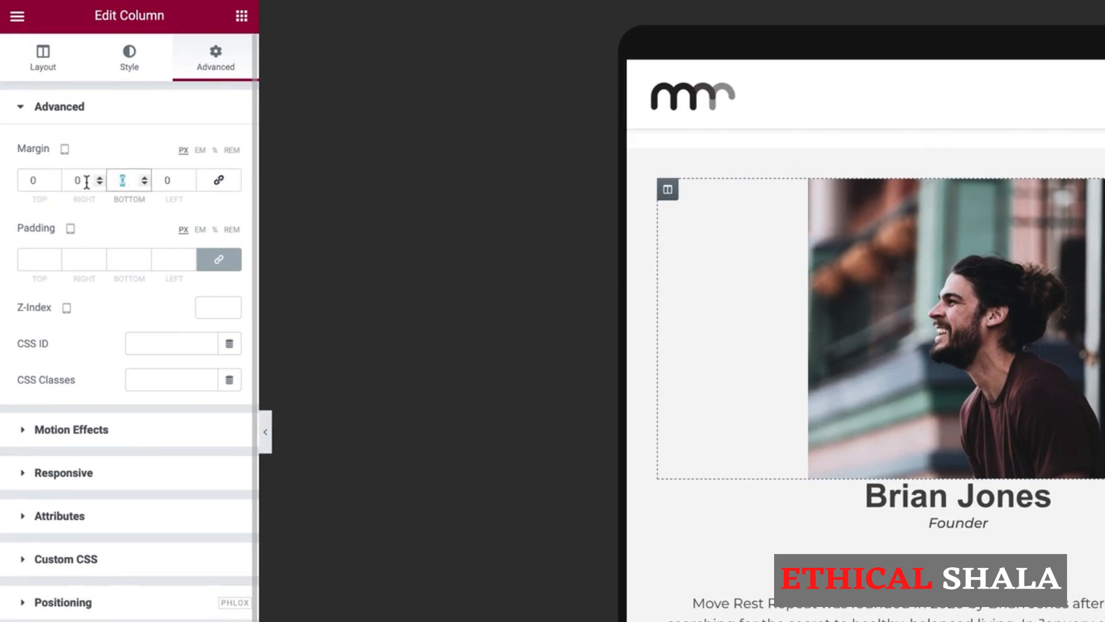
pyautogui.write('35')
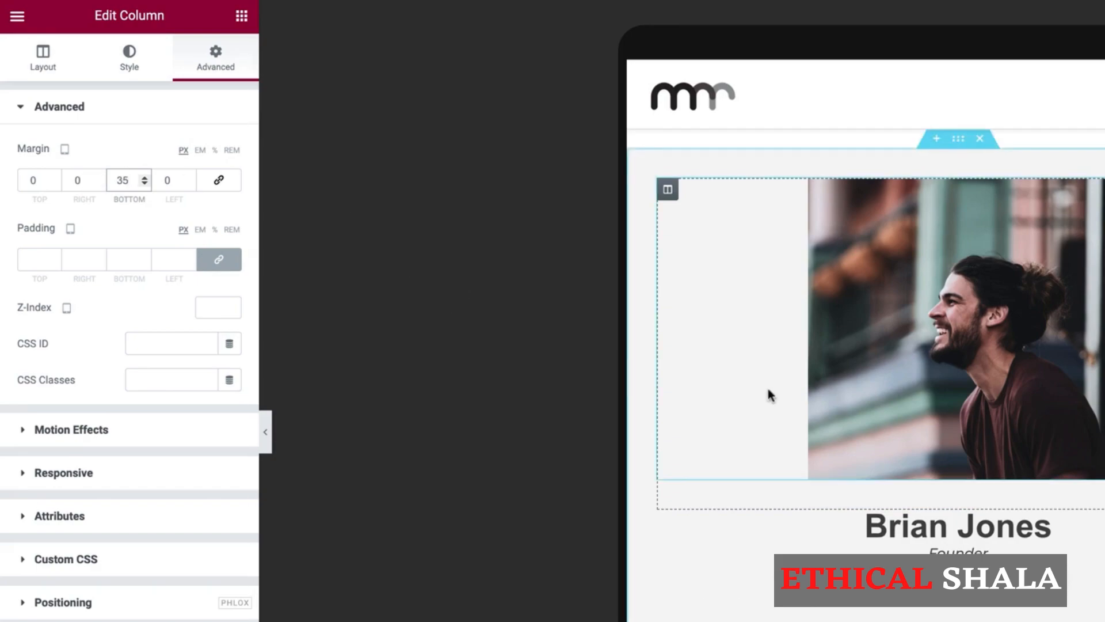
pyautogui.scroll(-3, 768, 394)
pyautogui.scroll(5, 770, 395)
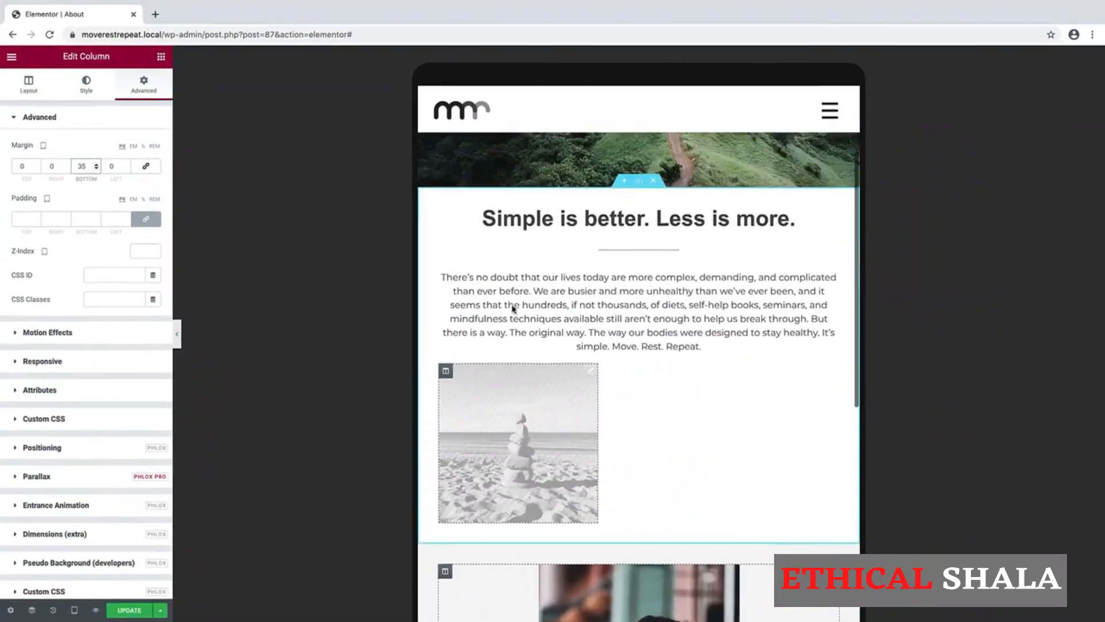
pyautogui.scroll(3, 512, 308)
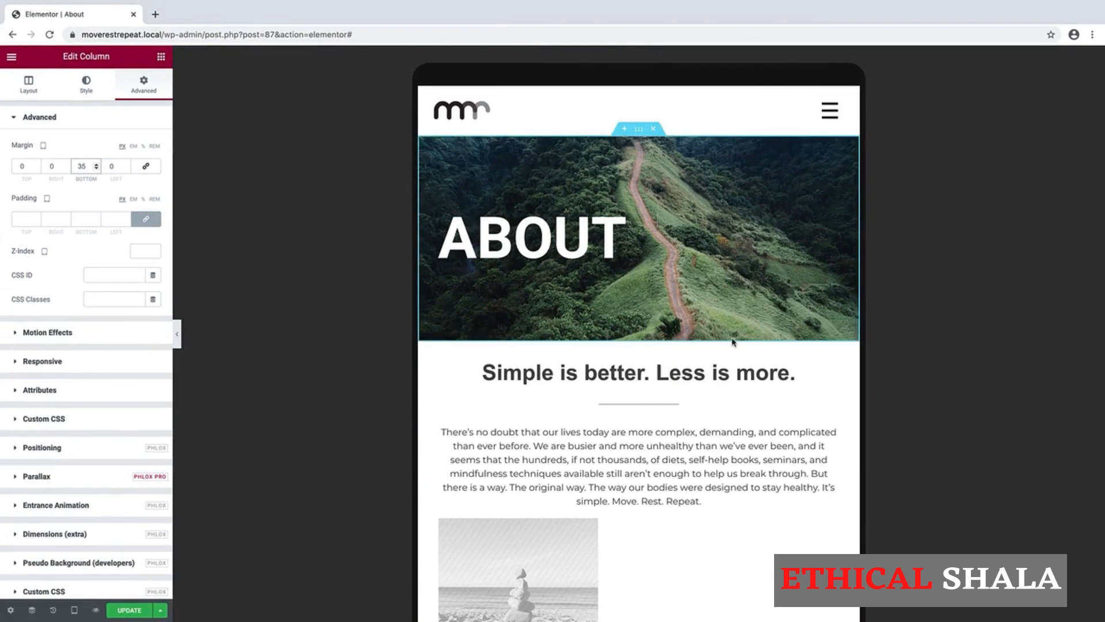
pyautogui.scroll(-7, 715, 314)
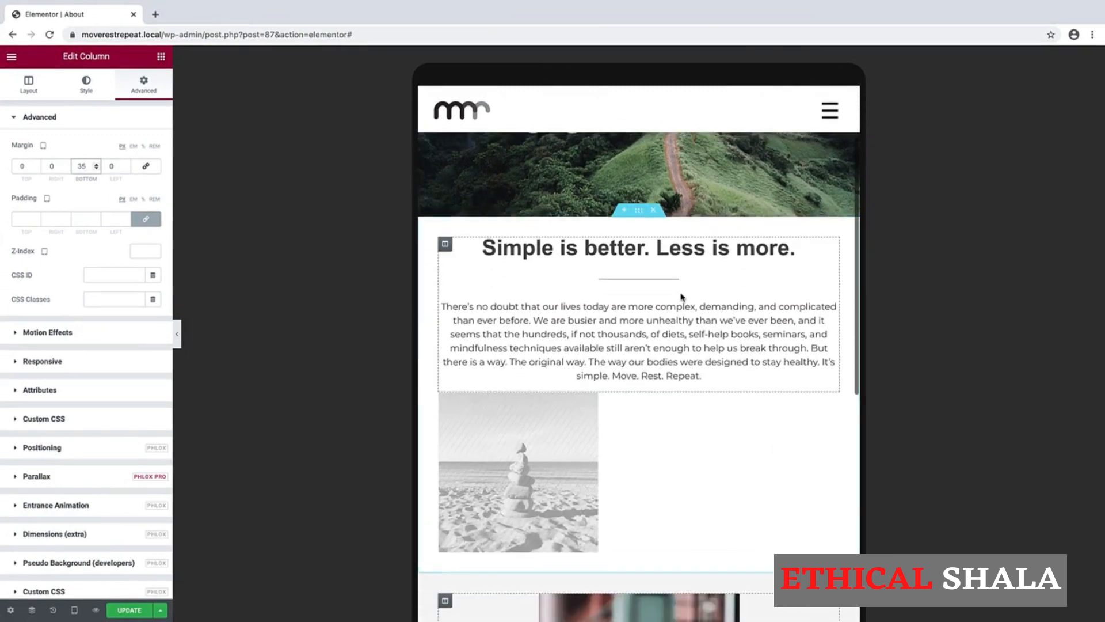
pyautogui.scroll(-5, 681, 296)
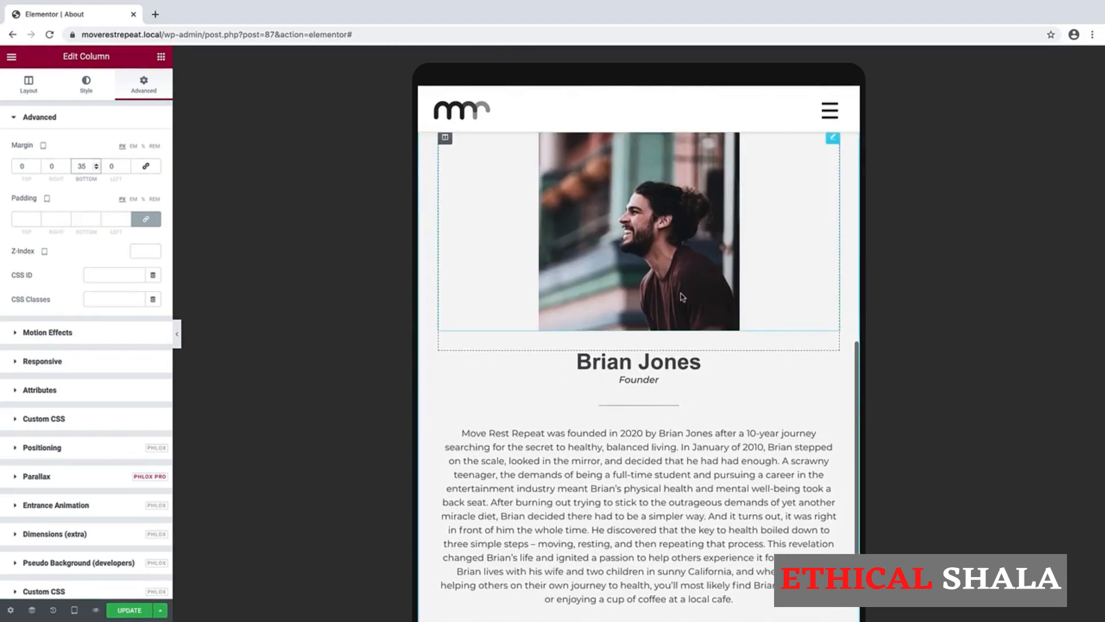
pyautogui.scroll(3, 639, 345)
pyautogui.click(74, 611)
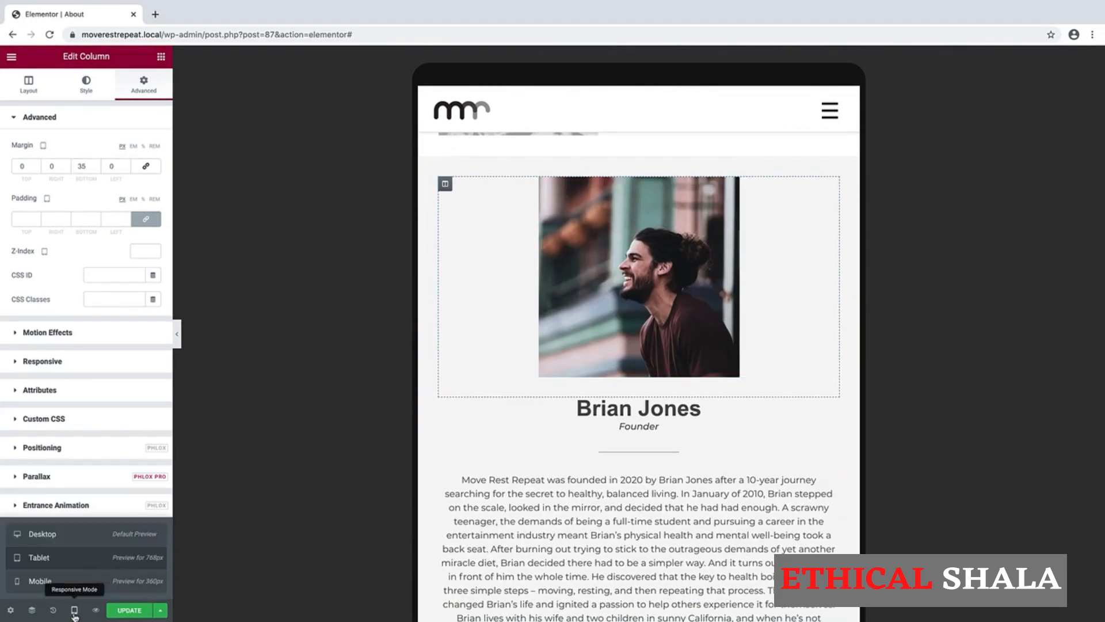
pyautogui.click(57, 586)
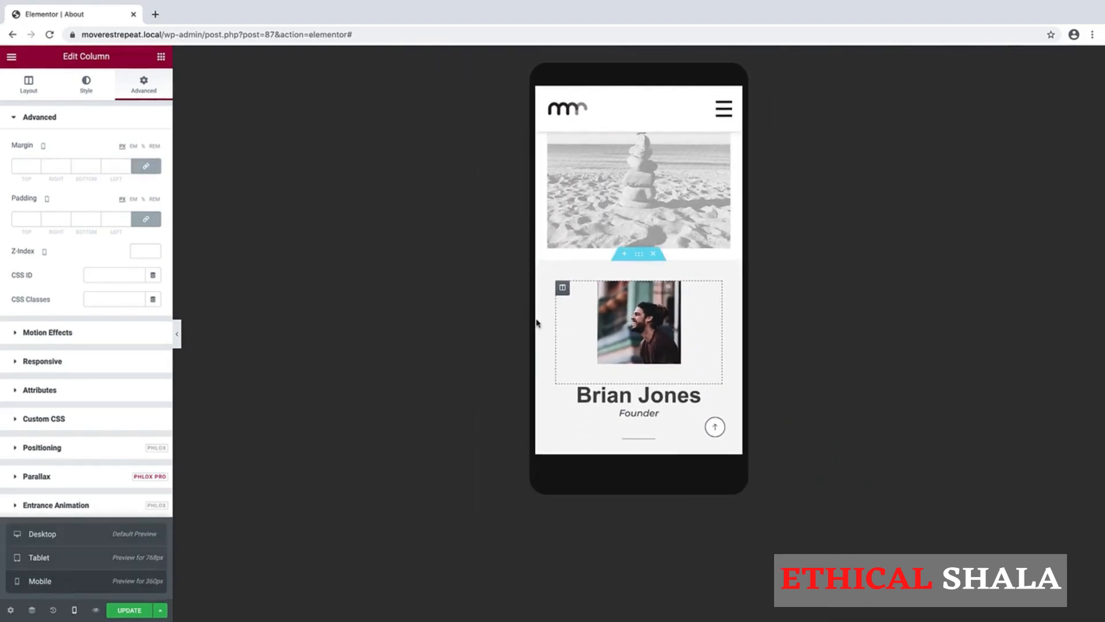
pyautogui.scroll(-3, 703, 370)
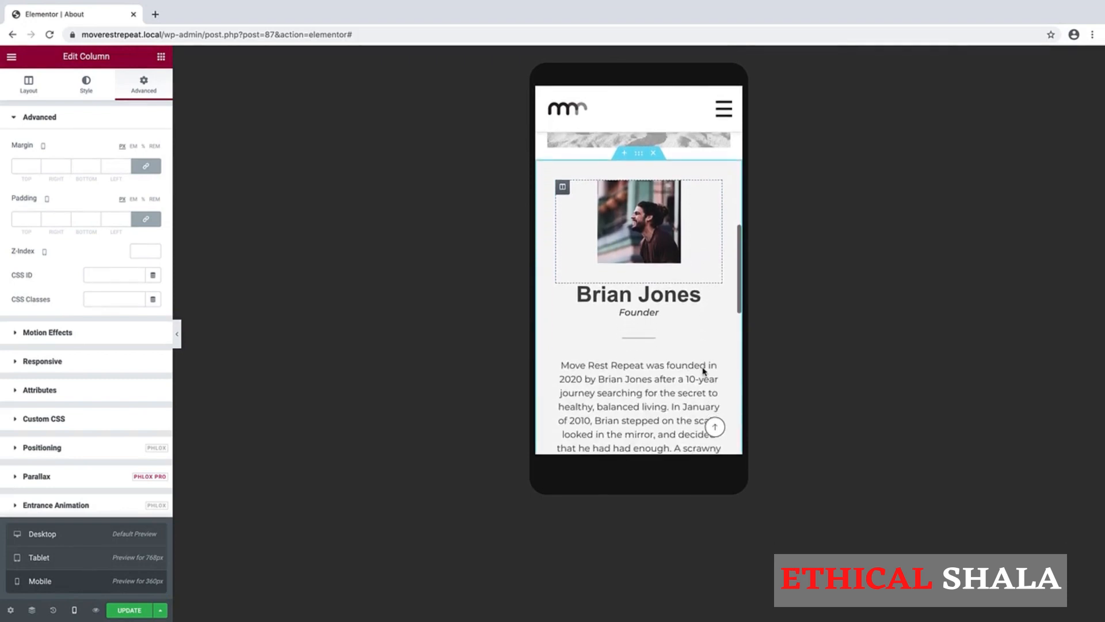
pyautogui.scroll(1, 703, 370)
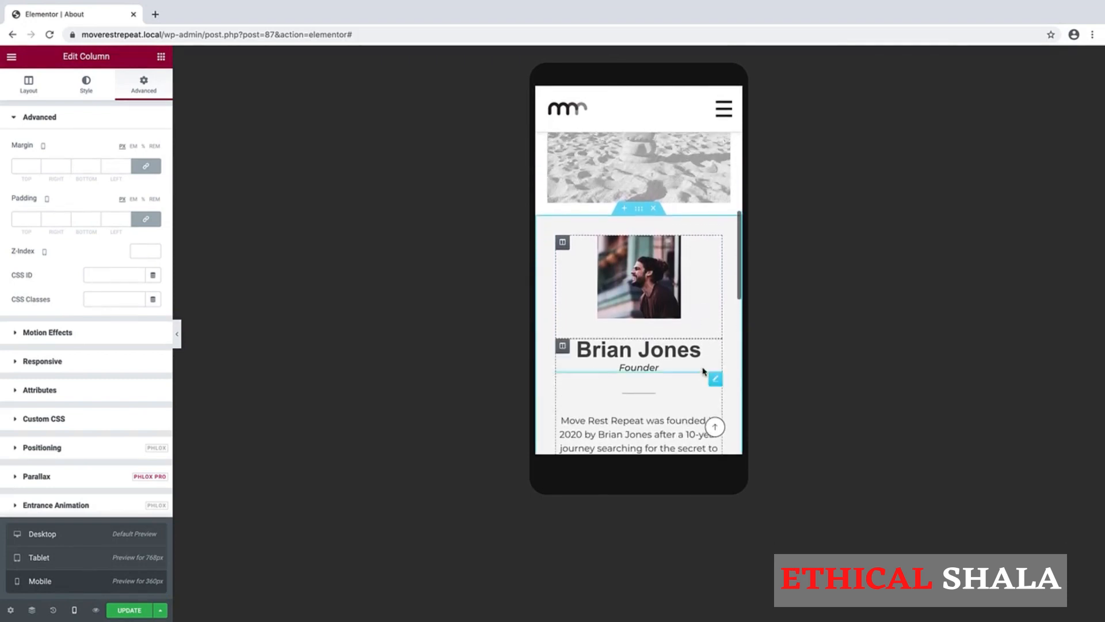
pyautogui.click(639, 210)
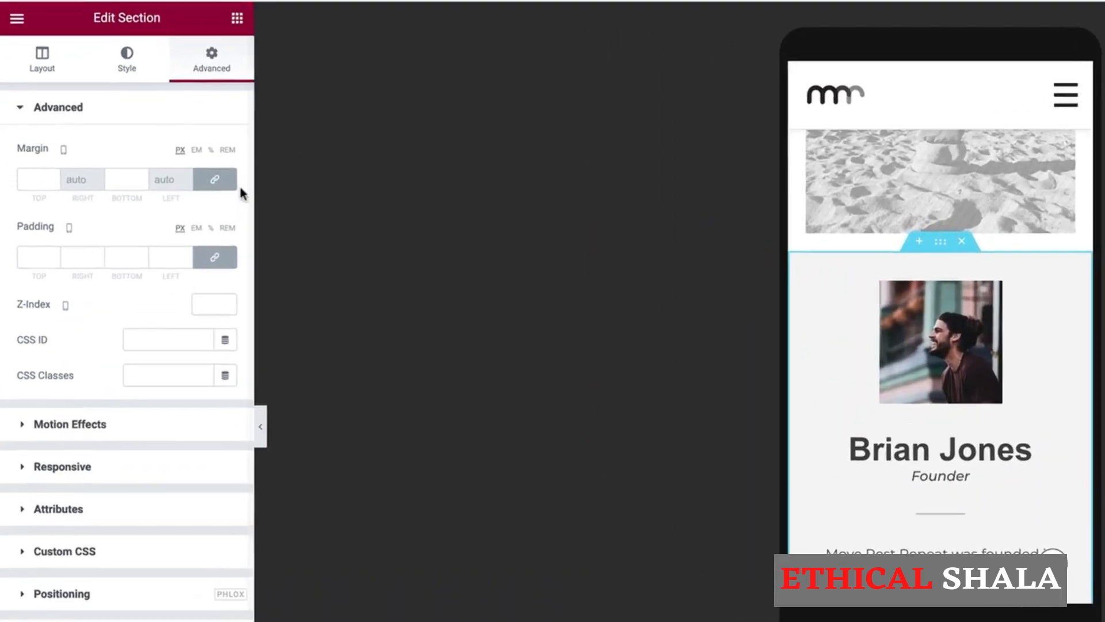
pyautogui.click(26, 258)
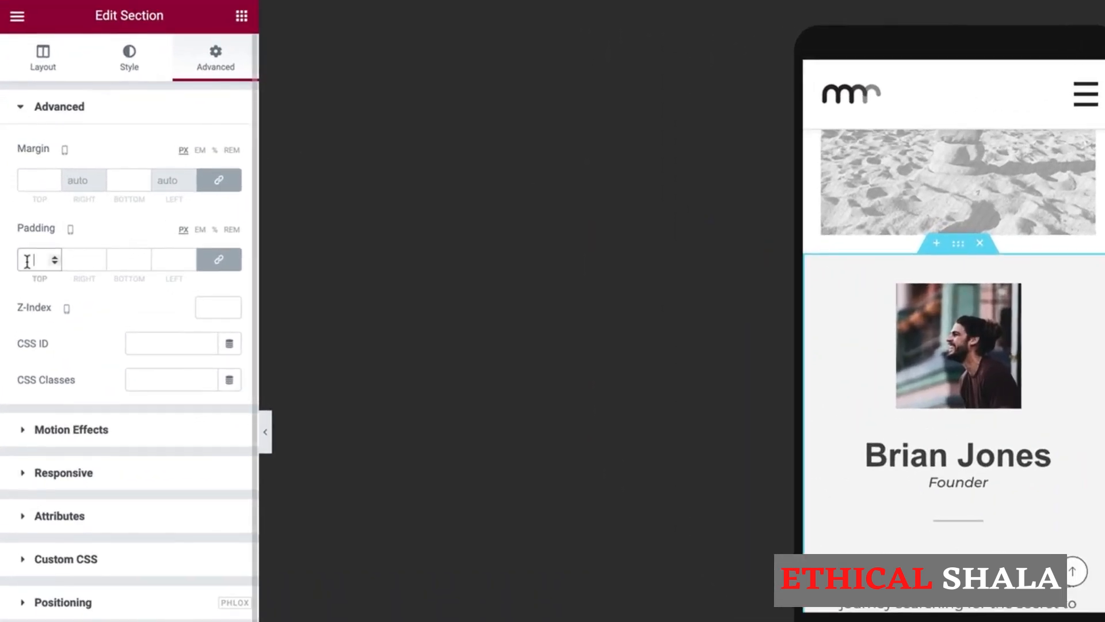
pyautogui.write('20')
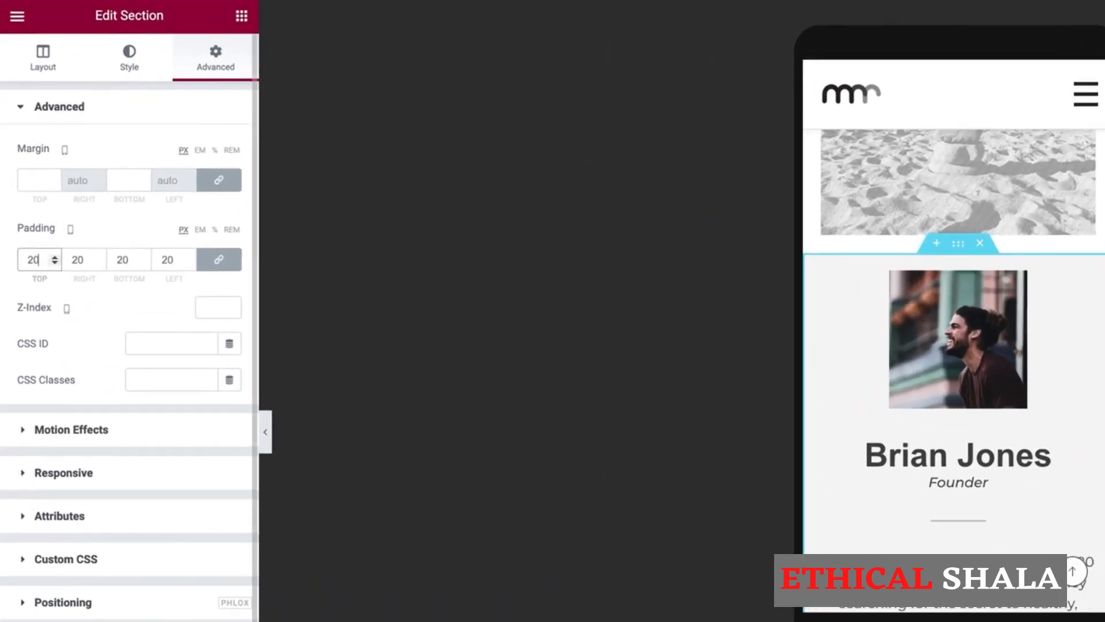
pyautogui.scroll(-4, 909, 433)
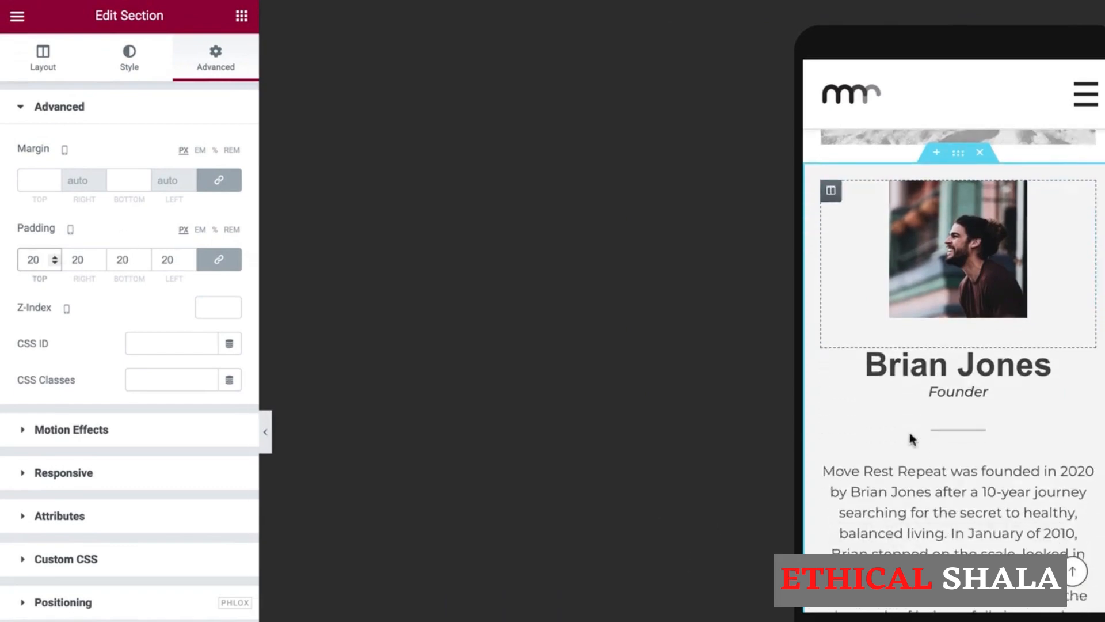
pyautogui.scroll(-7, 909, 433)
pyautogui.scroll(8, 910, 433)
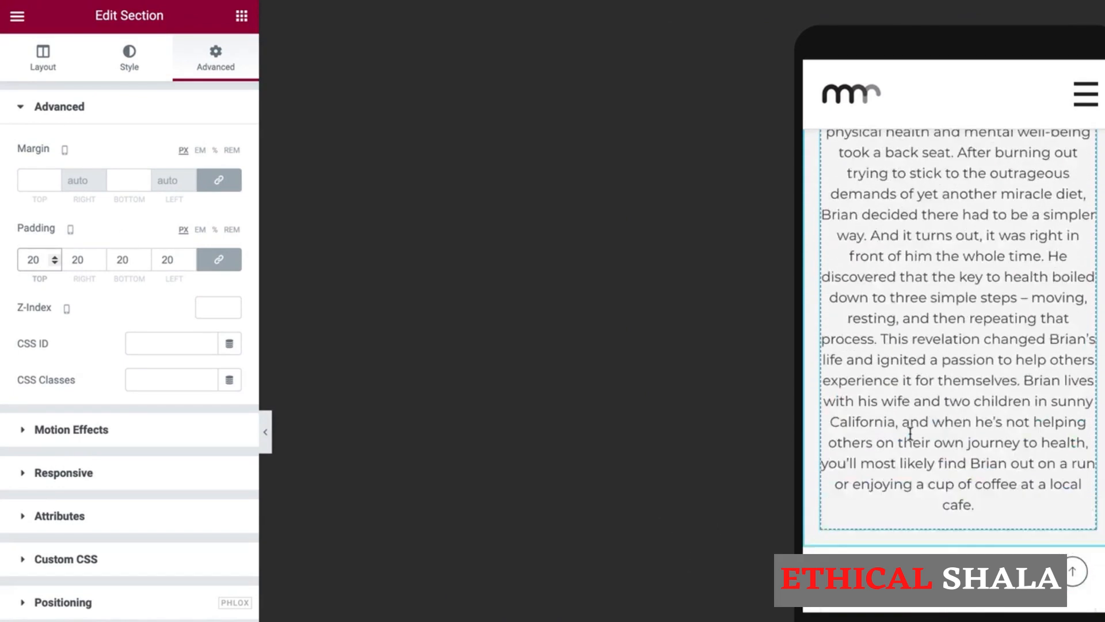
pyautogui.scroll(3, 909, 433)
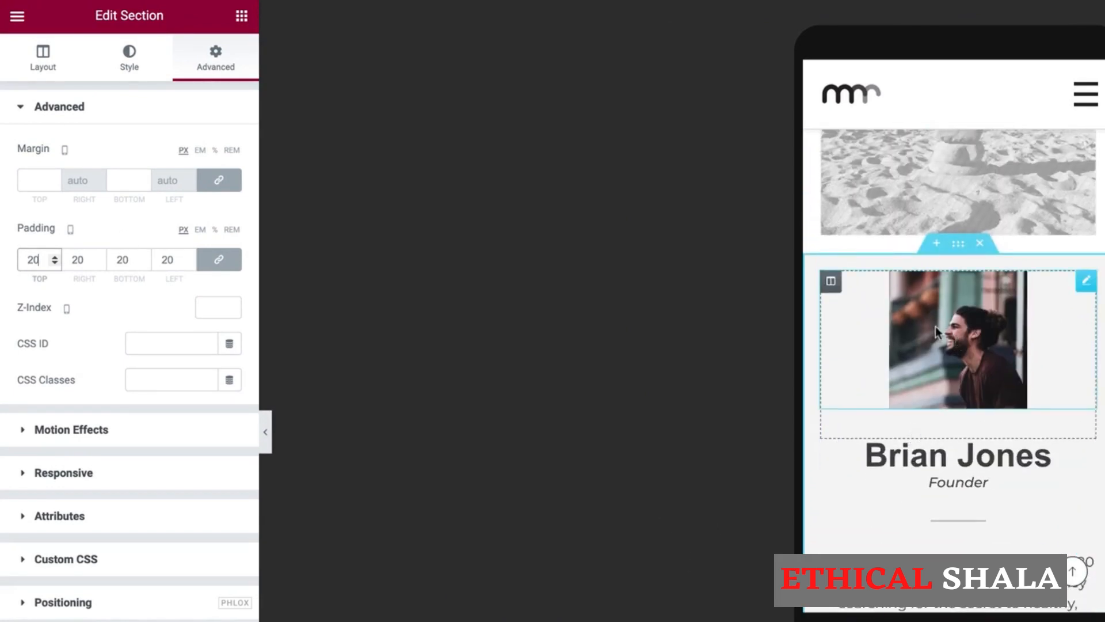
# Set the Brian Jones photo's width to 100% on mobile.
pyautogui.click(987, 326)
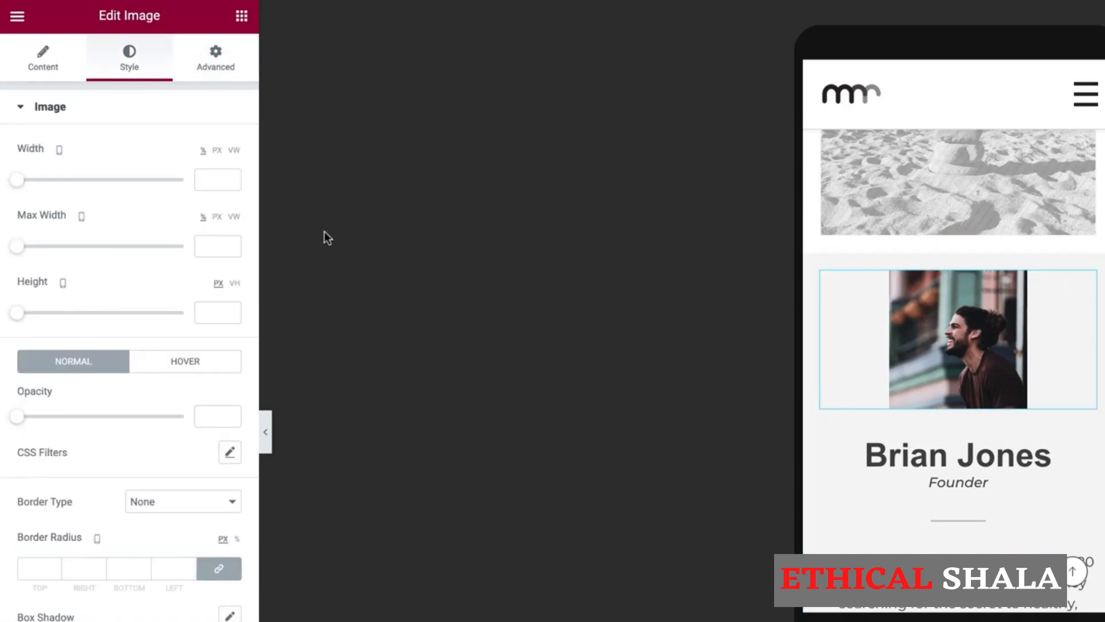
pyautogui.click(202, 182)
pyautogui.write('100')
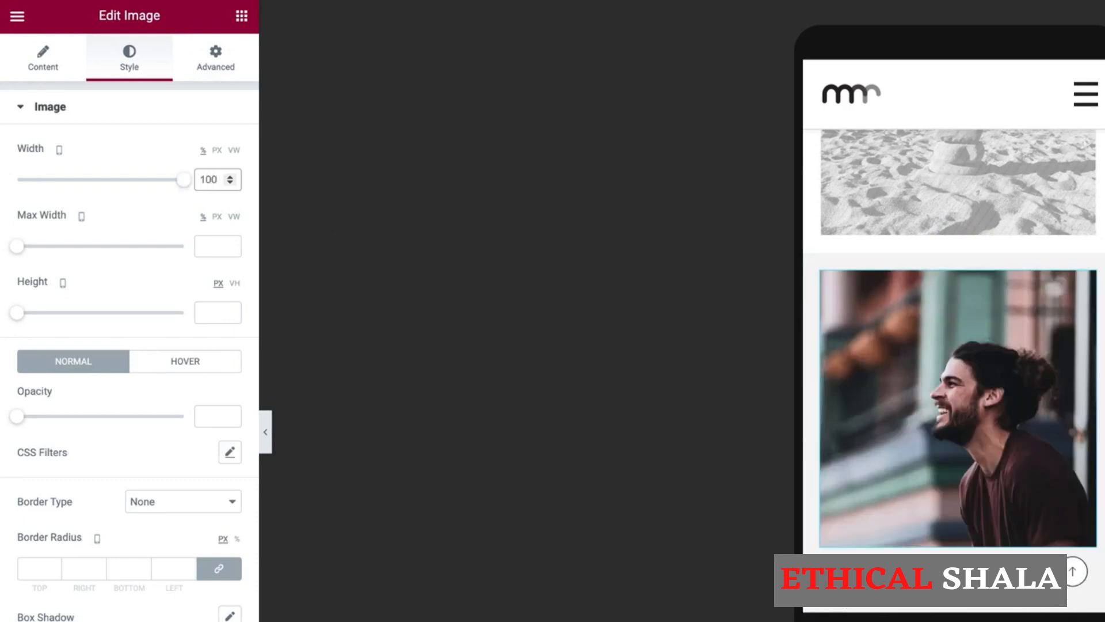
pyautogui.scroll(-3, 924, 359)
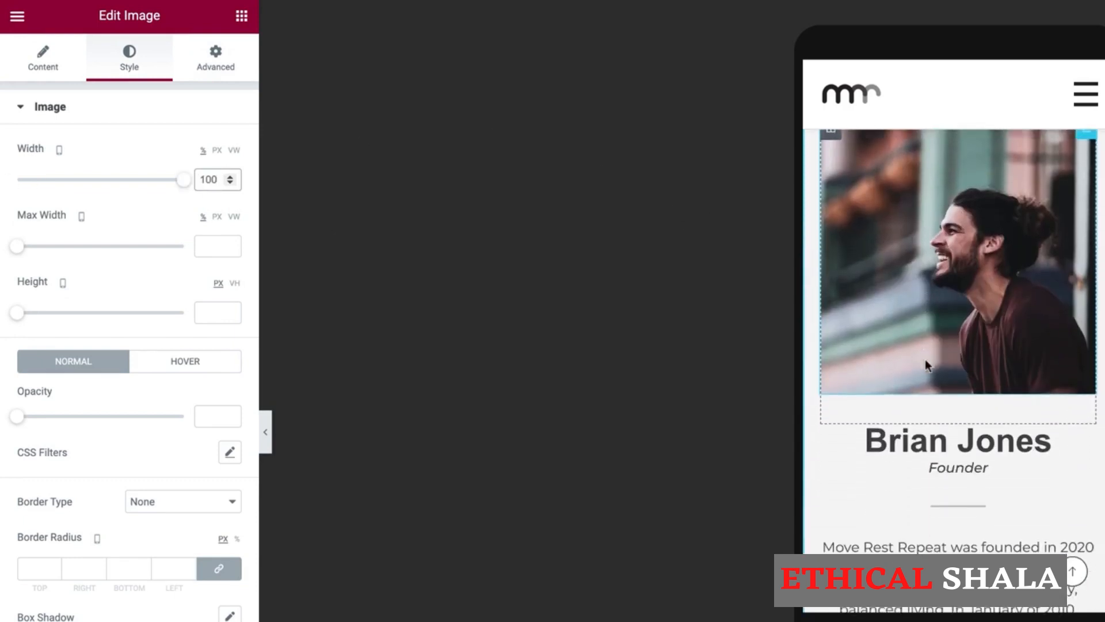
pyautogui.scroll(-10, 924, 360)
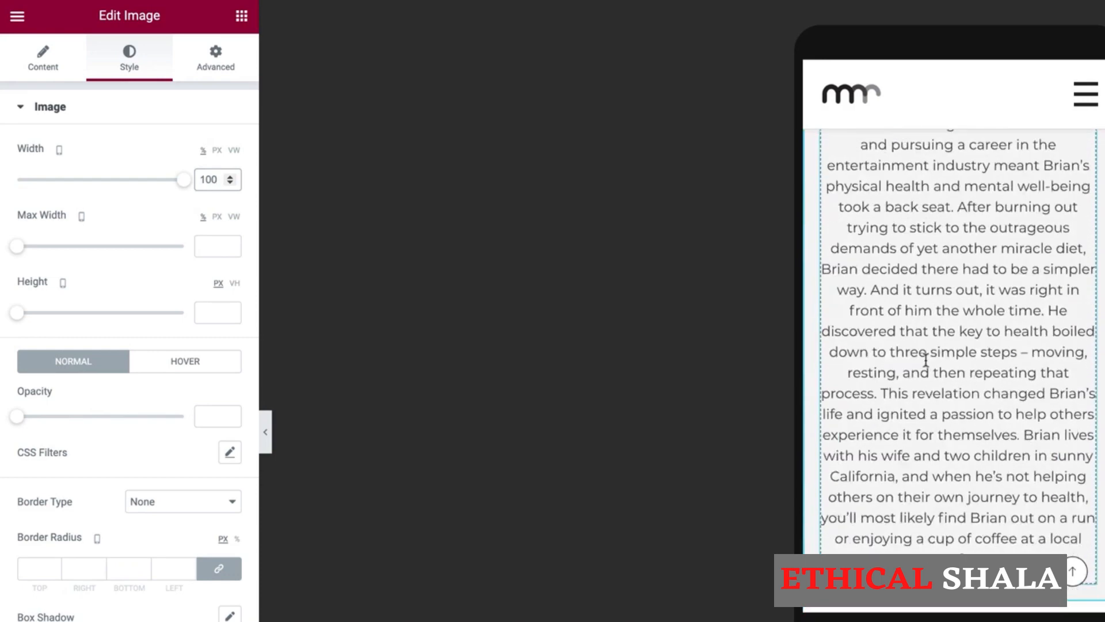
pyautogui.scroll(-5, 926, 360)
pyautogui.scroll(20, 926, 360)
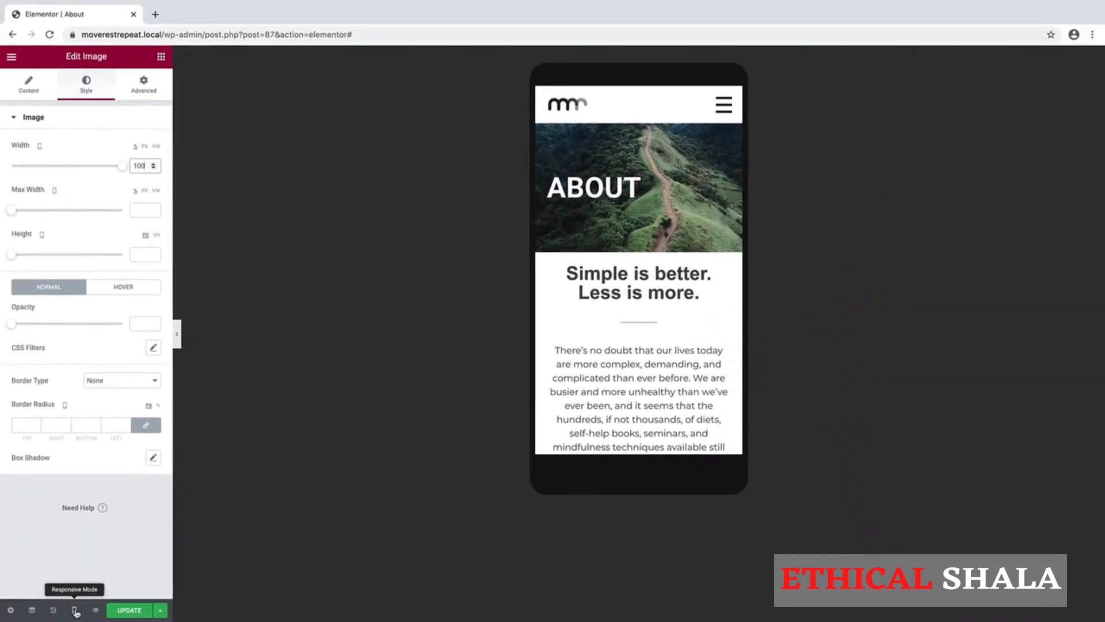
pyautogui.click(75, 610)
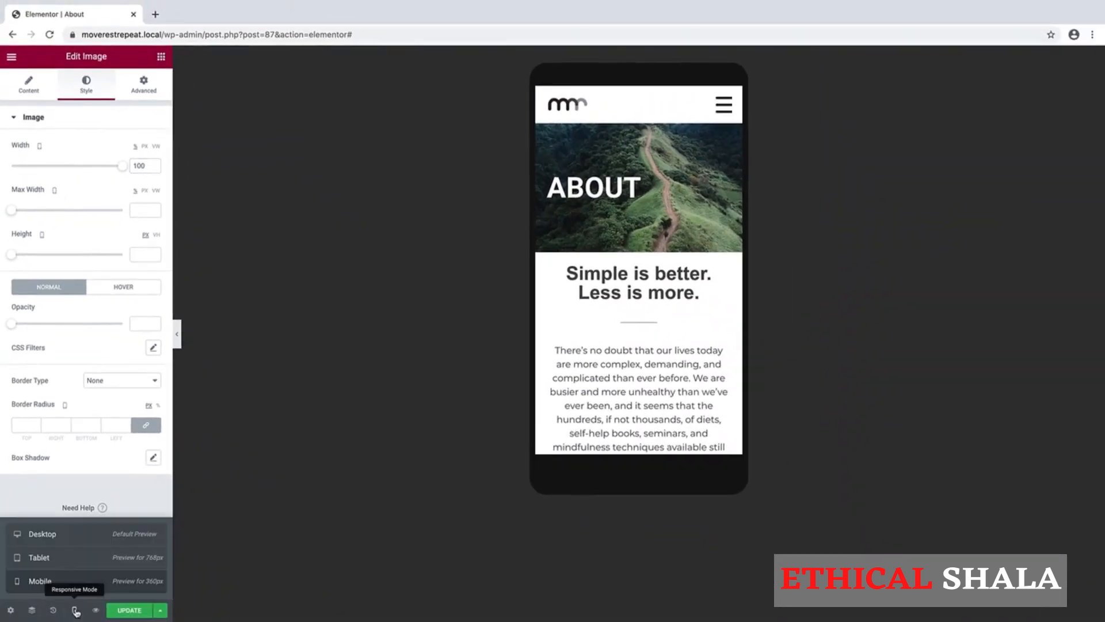
# Return the preview to Desktop and scroll through the ABOUT banner and founder section.
pyautogui.click(52, 534)
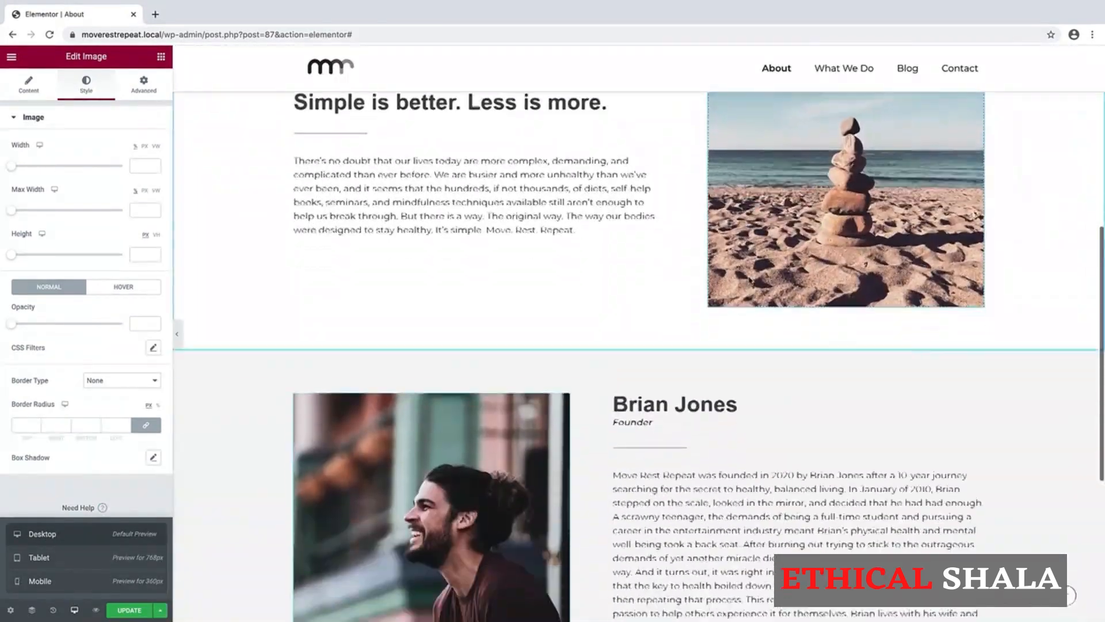
pyautogui.scroll(8, 749, 280)
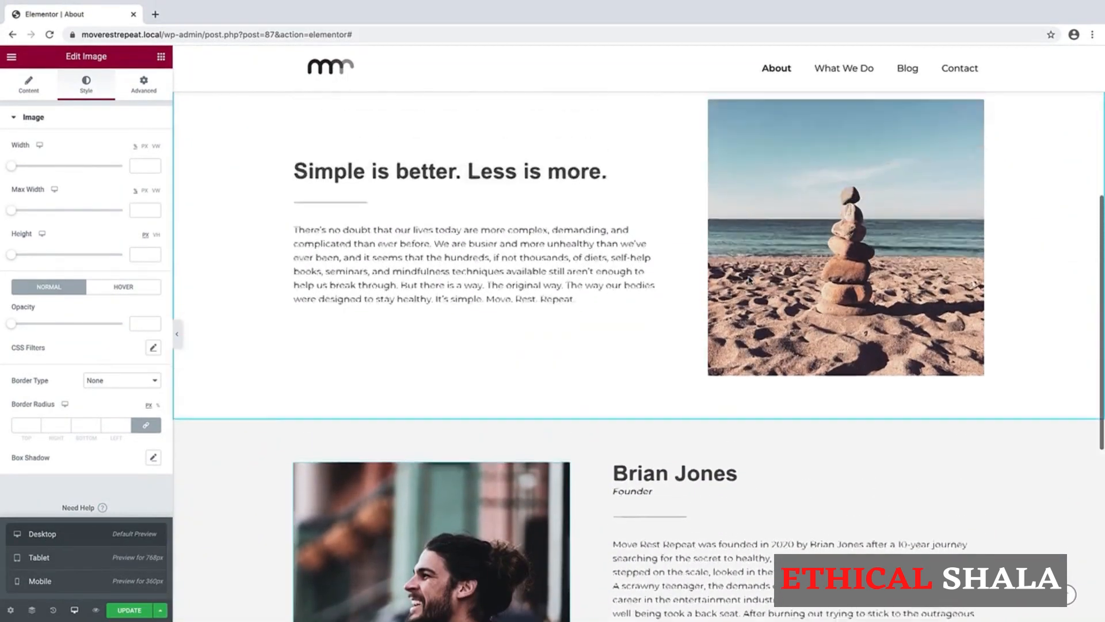
pyautogui.scroll(-10, 749, 280)
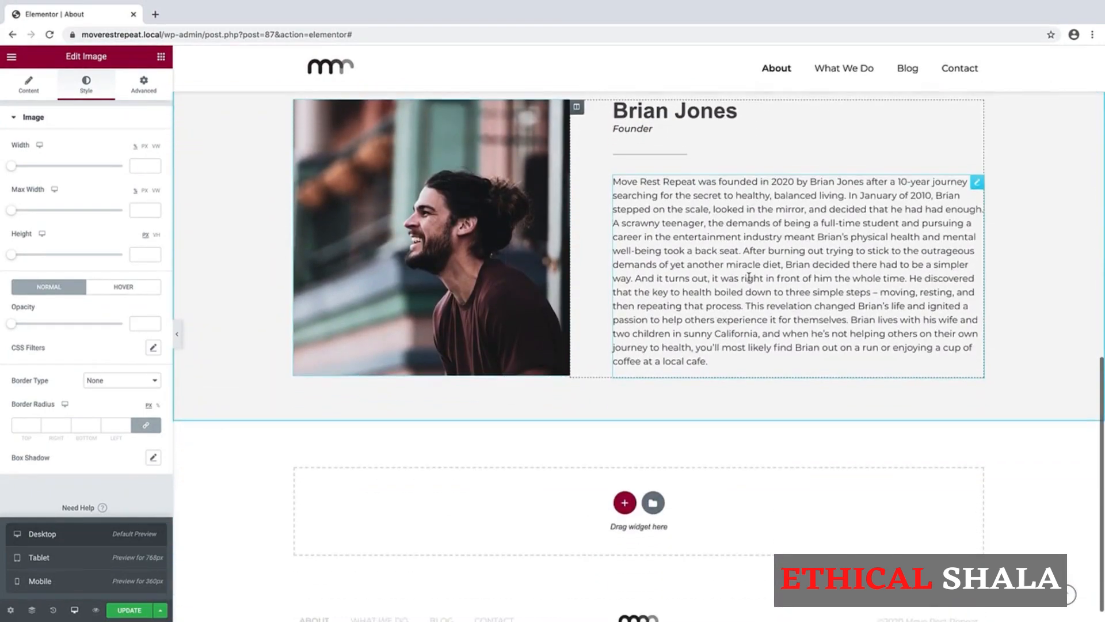
pyautogui.scroll(-1, 750, 280)
pyautogui.scroll(5, 749, 277)
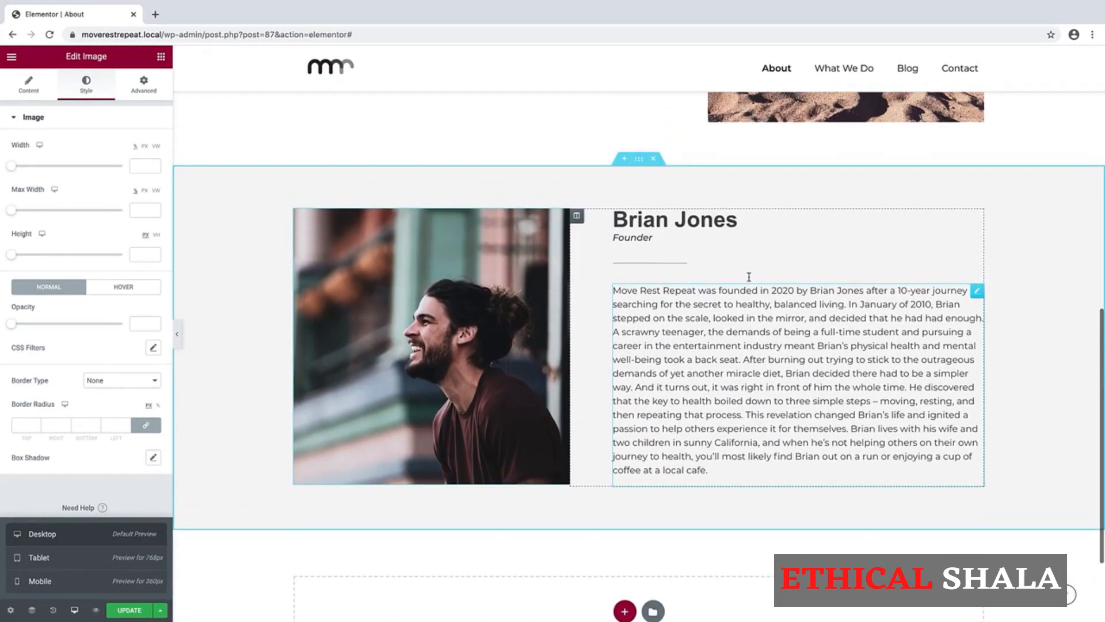
pyautogui.scroll(6, 750, 281)
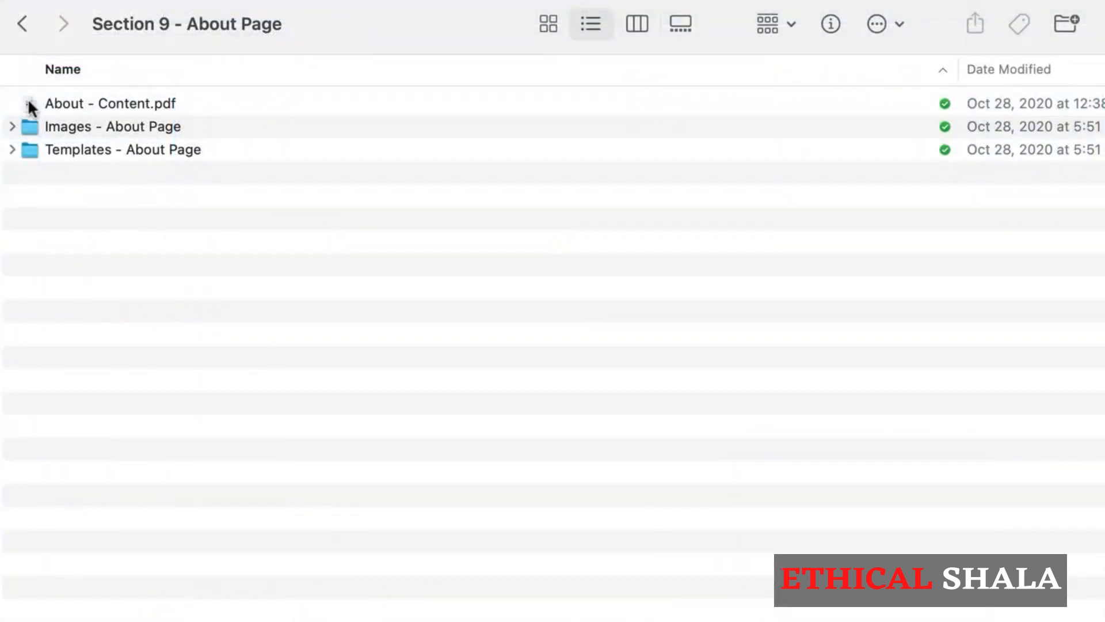
# Open About - Content.pdf and select the Custom CSS (Header Image Text) code.
pyautogui.click(29, 103)
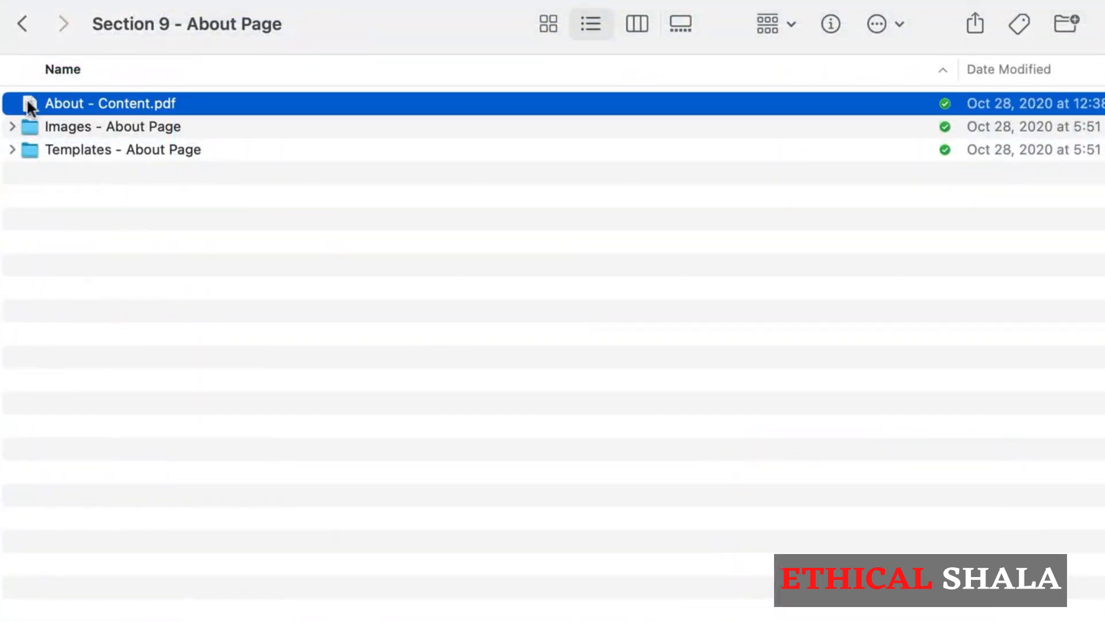
pyautogui.doubleClick(28, 104)
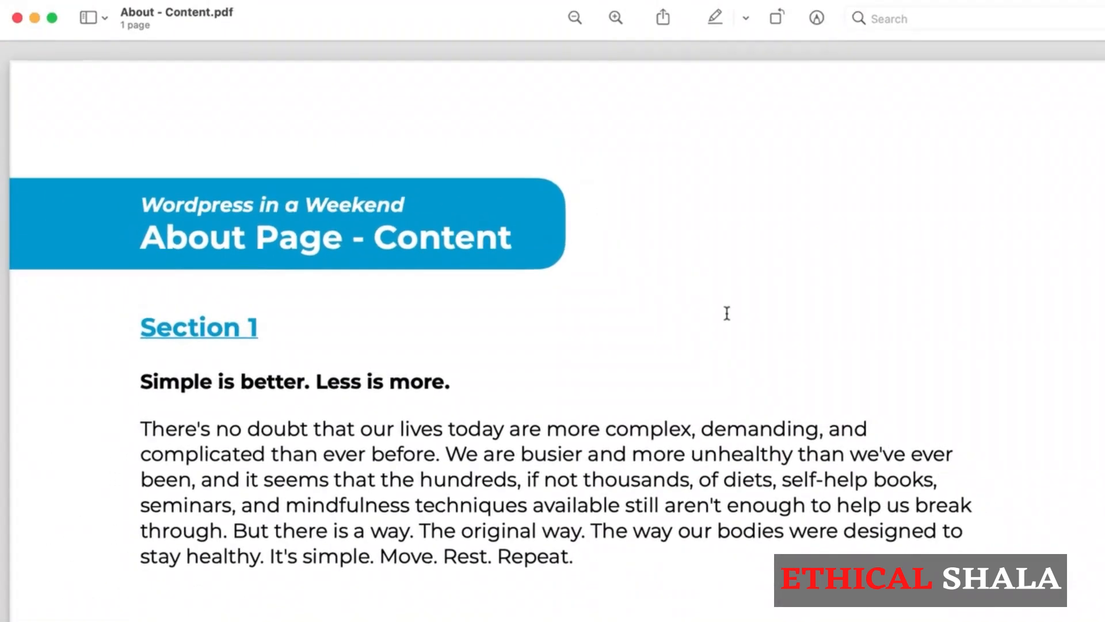
pyautogui.scroll(-5, 727, 313)
pyautogui.scroll(-6, 750, 151)
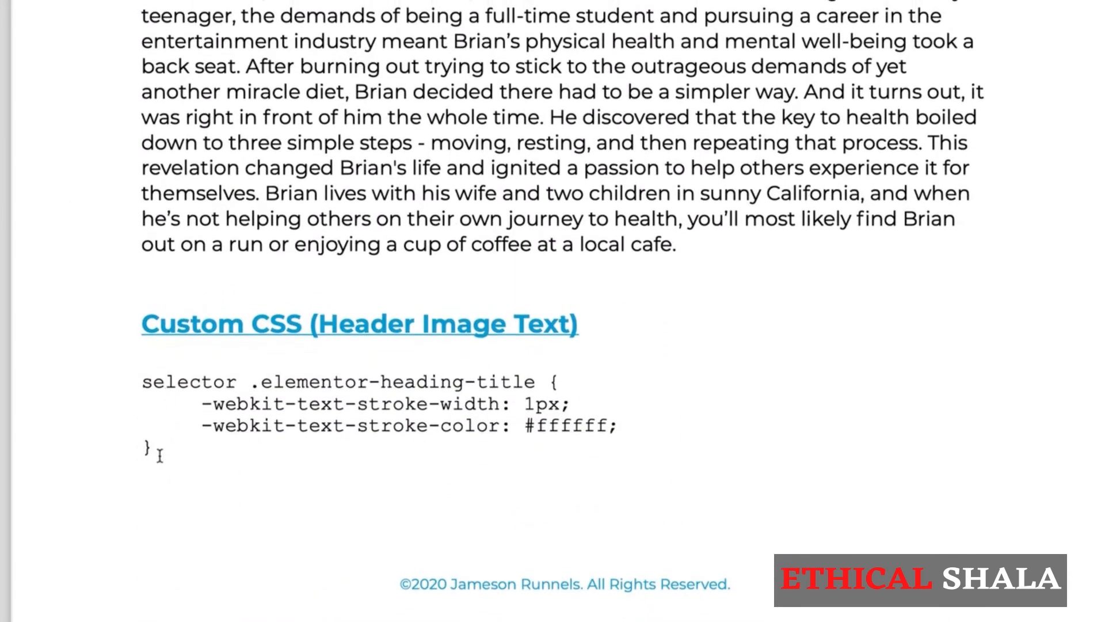
pyautogui.moveTo(156, 451); pyautogui.dragTo(126, 387)
pyautogui.hotkey('ctrl', 'c')
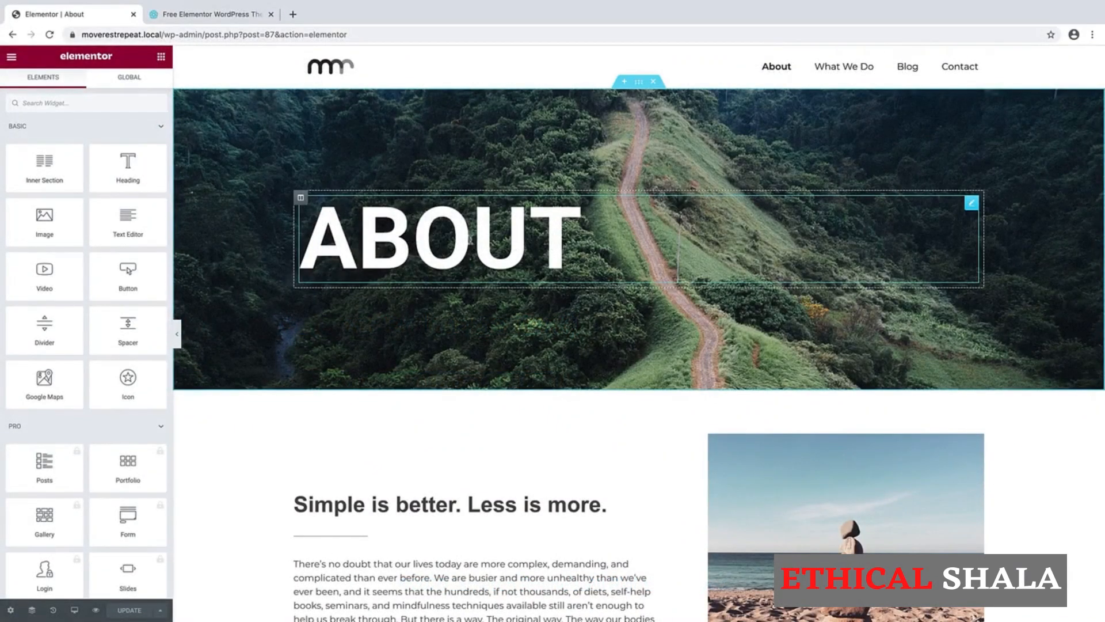
# Paste the 1px #ffffff text-stroke rule into the ABOUT heading's Custom CSS.
pyautogui.click(970, 206)
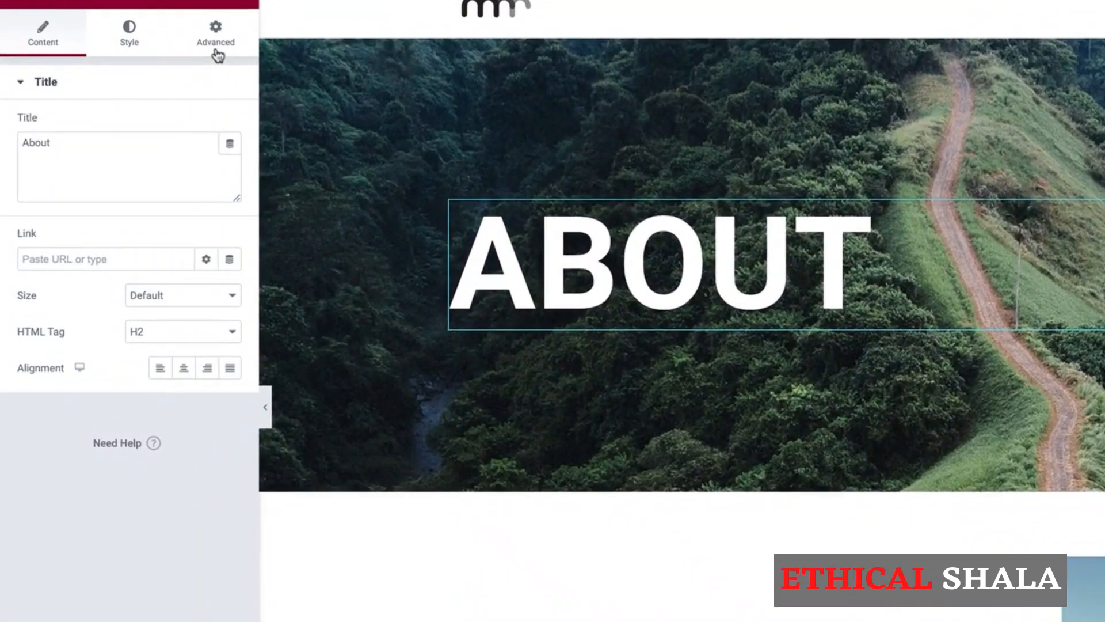
pyautogui.click(216, 43)
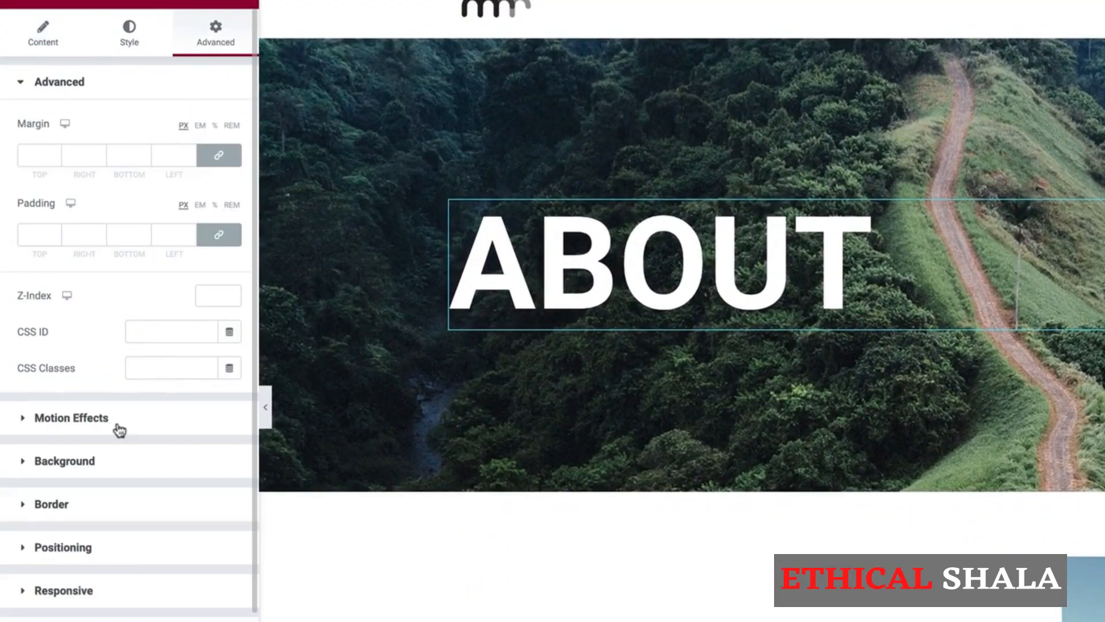
pyautogui.scroll(-2, 118, 430)
pyautogui.scroll(-3, 119, 430)
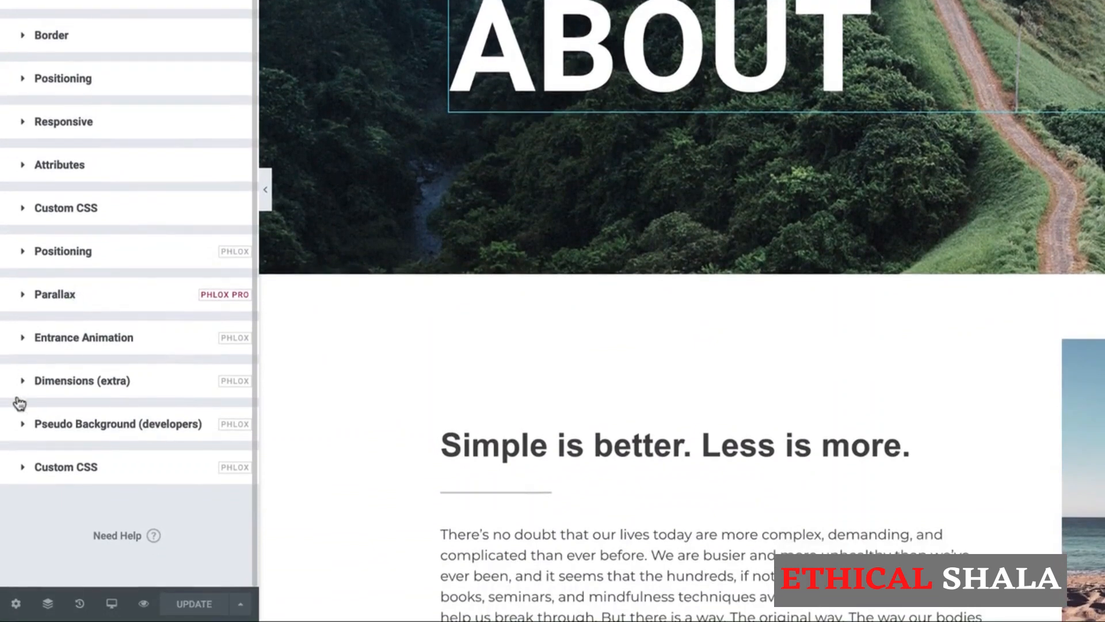
pyautogui.click(23, 467)
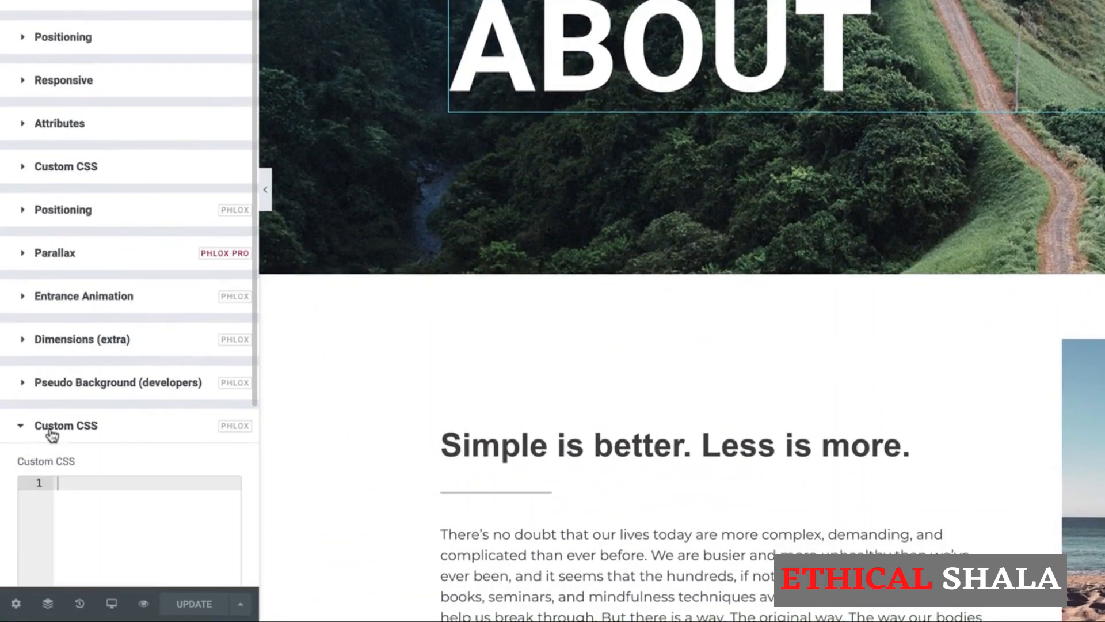
pyautogui.hotkey('ctrl', 'v')
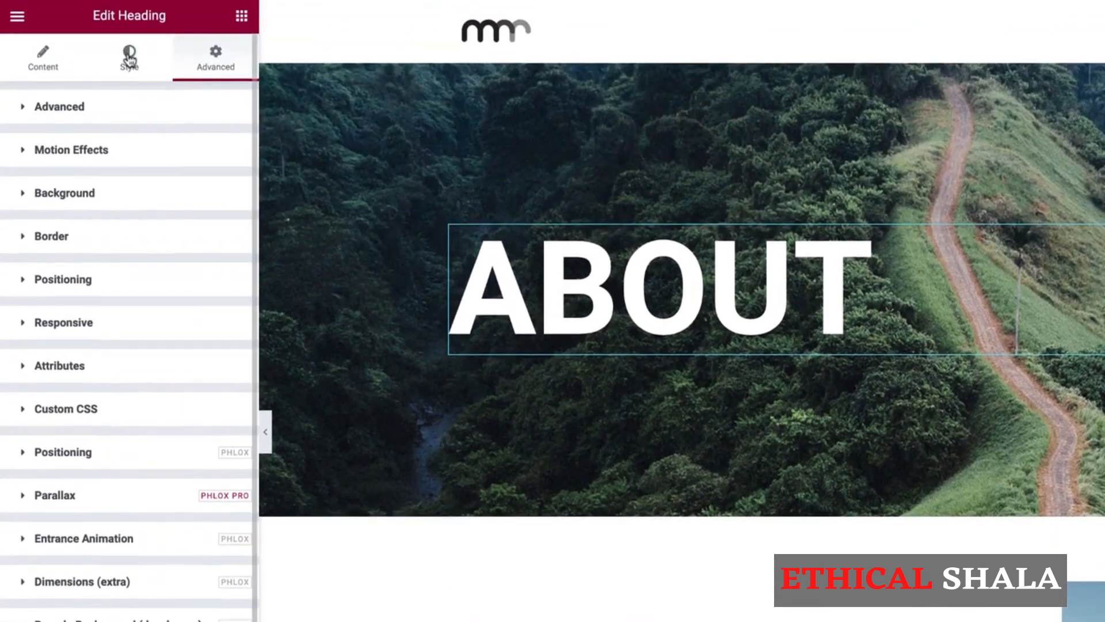
# Make the ABOUT heading's text colour fully transparent (#FFFFFF00).
pyautogui.click(129, 58)
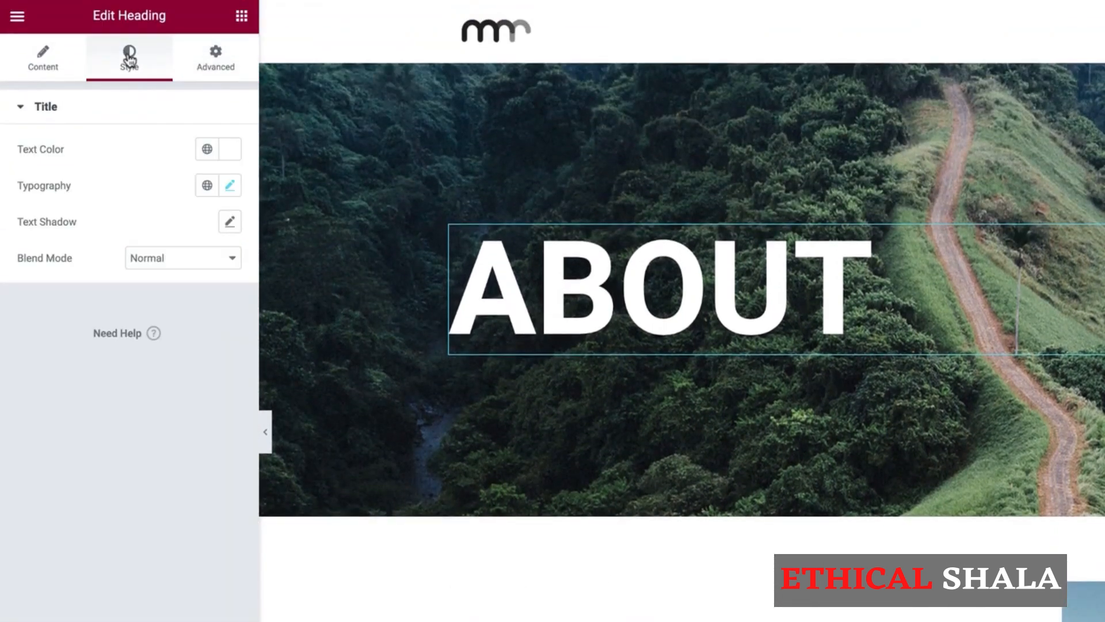
pyautogui.click(230, 144)
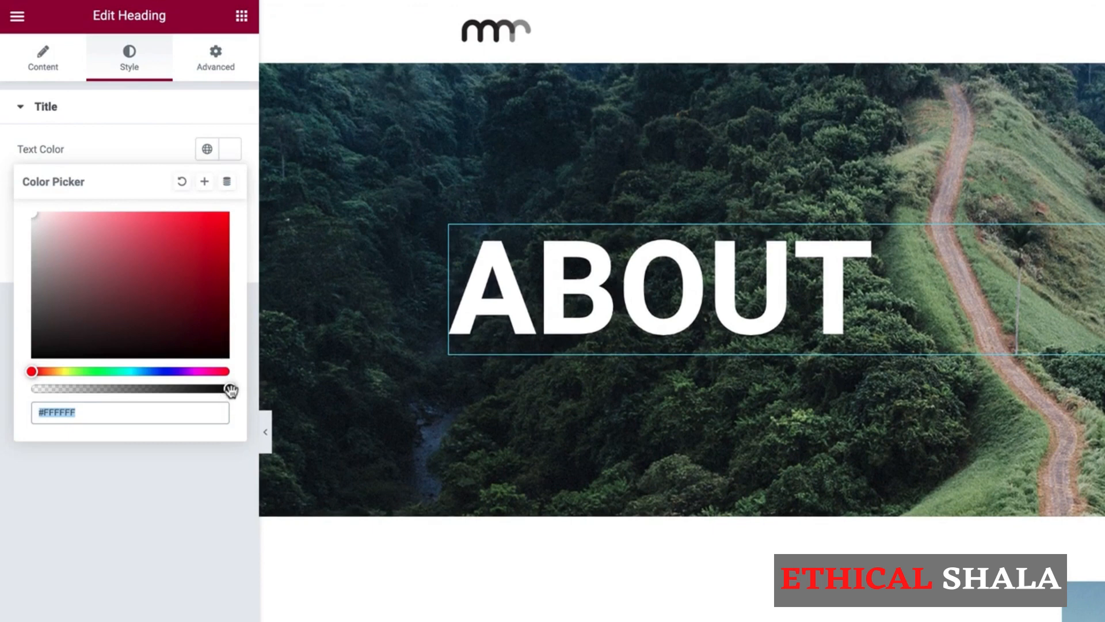
pyautogui.moveTo(230, 391); pyautogui.dragTo(15, 402)
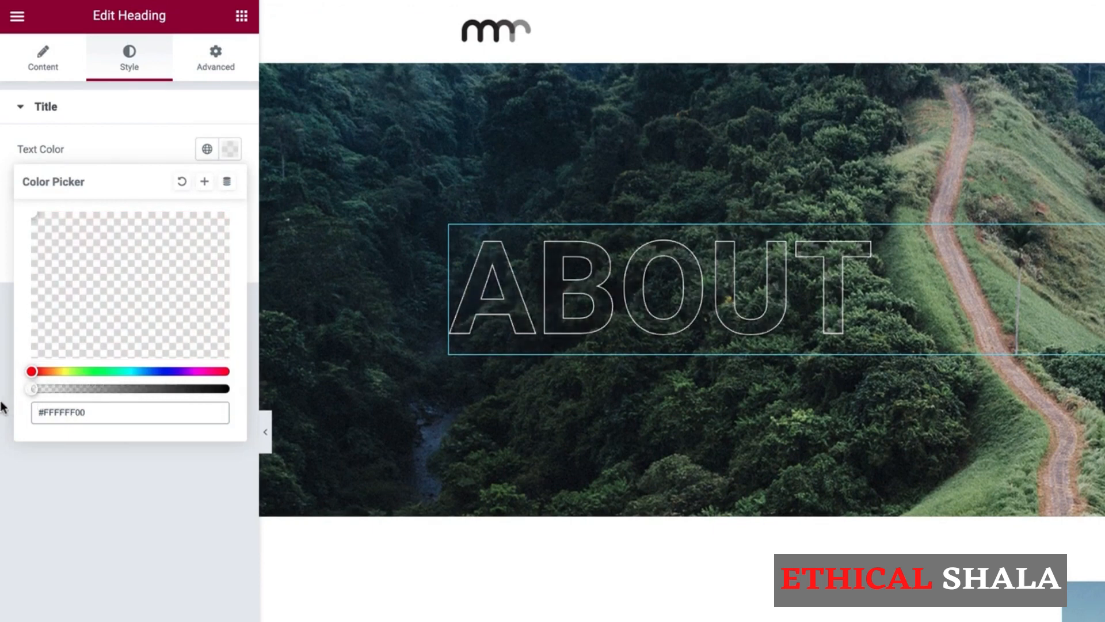
pyautogui.click(26, 456)
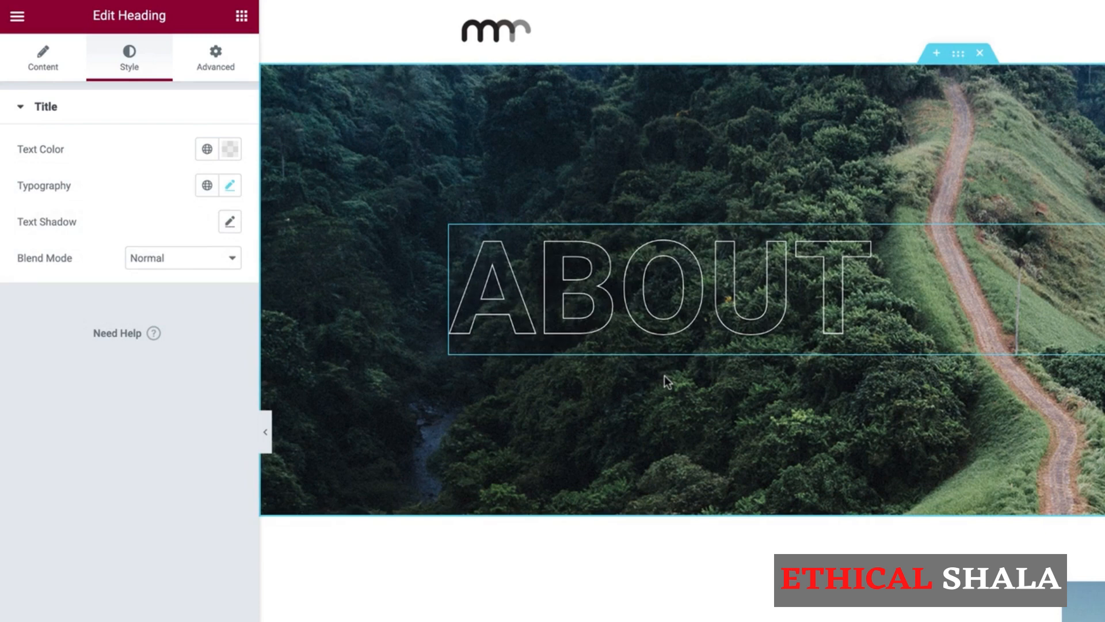
pyautogui.click(223, 63)
pyautogui.scroll(-4, 141, 542)
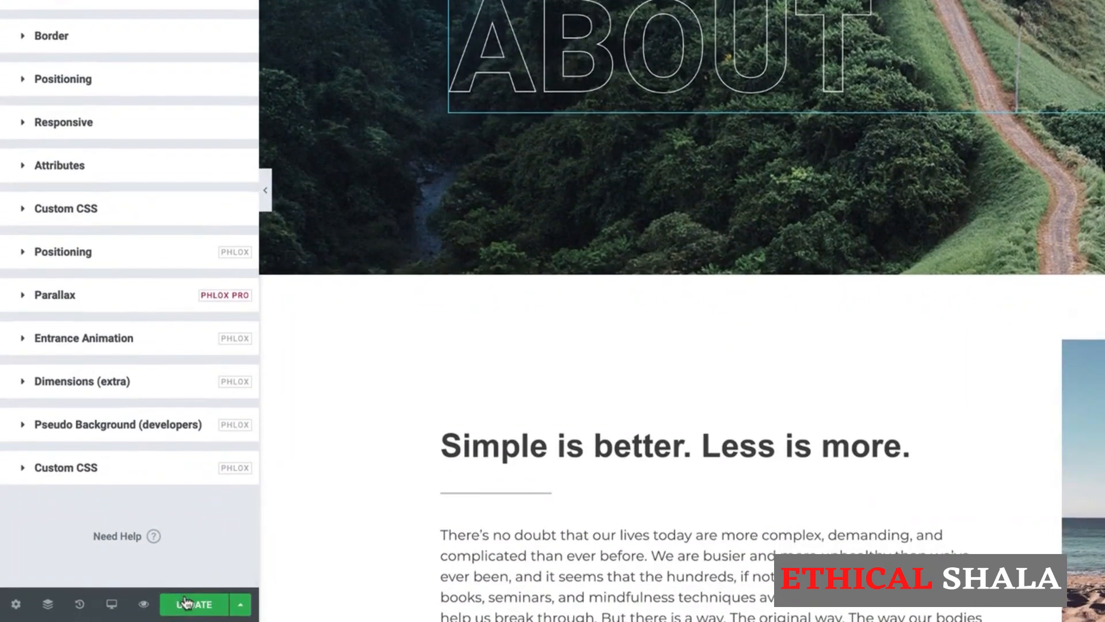
# Update the page and save the banner section as a template named 'Page Banner'.
pyautogui.click(187, 603)
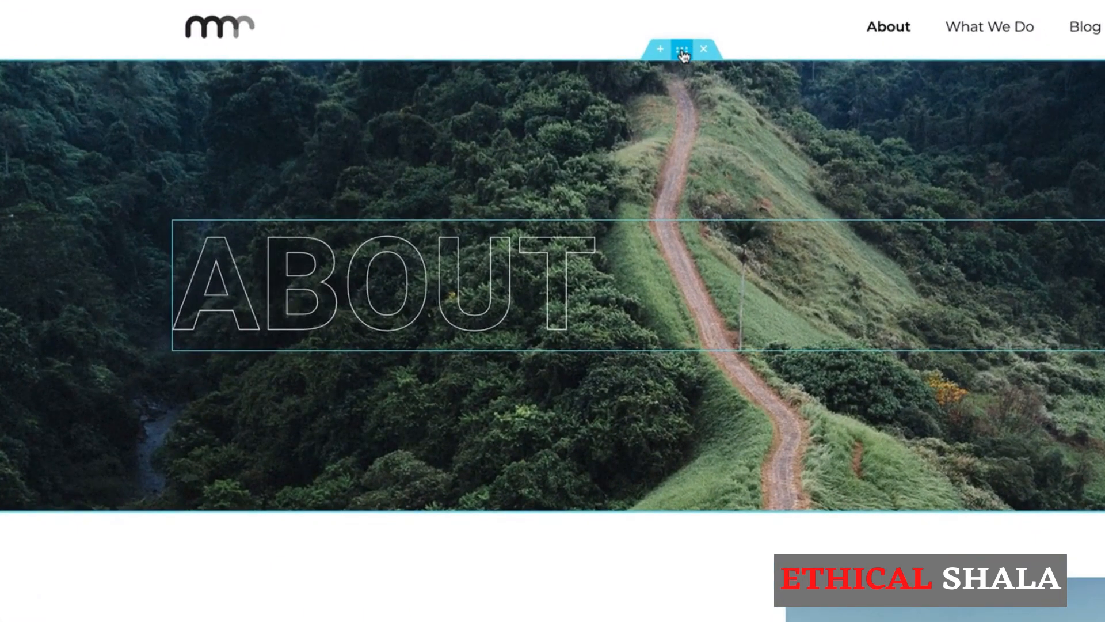
pyautogui.rightClick(683, 54)
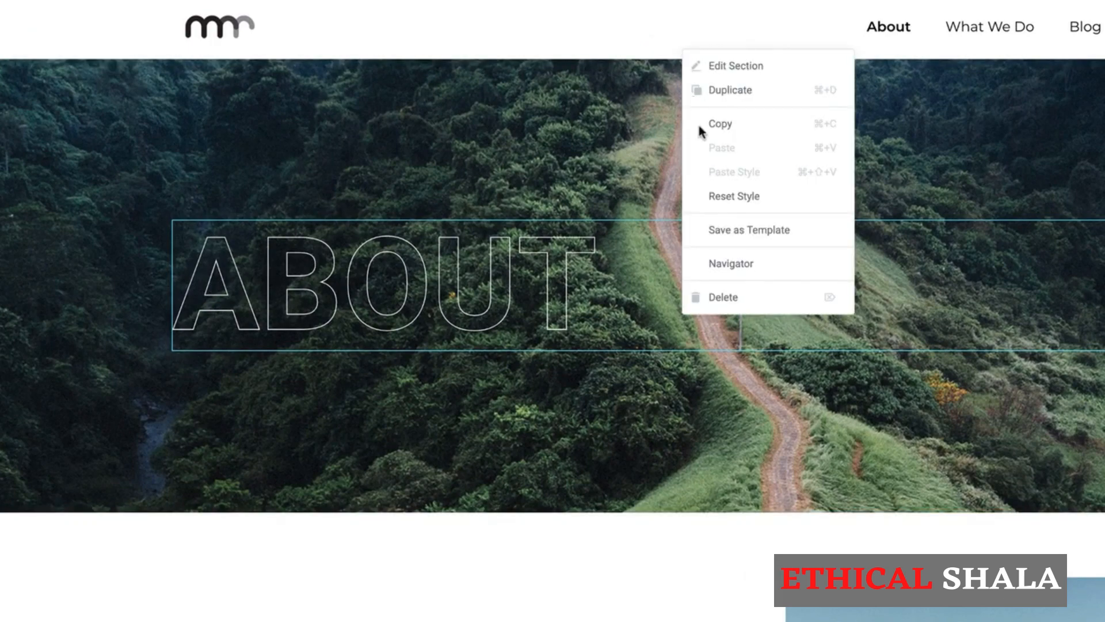
pyautogui.click(710, 225)
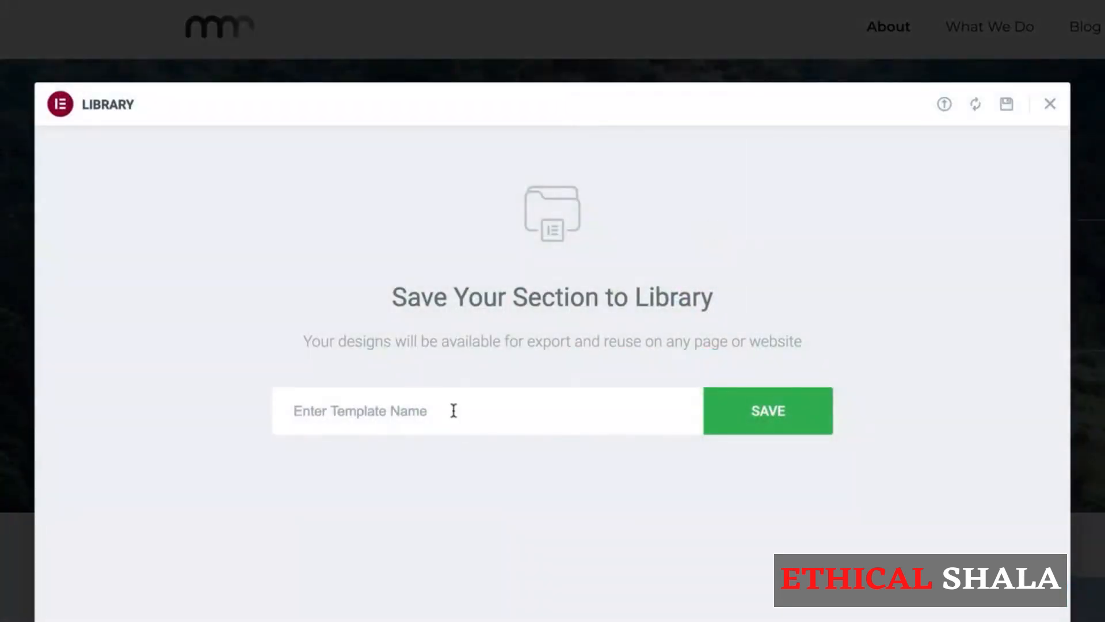
pyautogui.click(451, 409)
pyautogui.write('Page Banner')
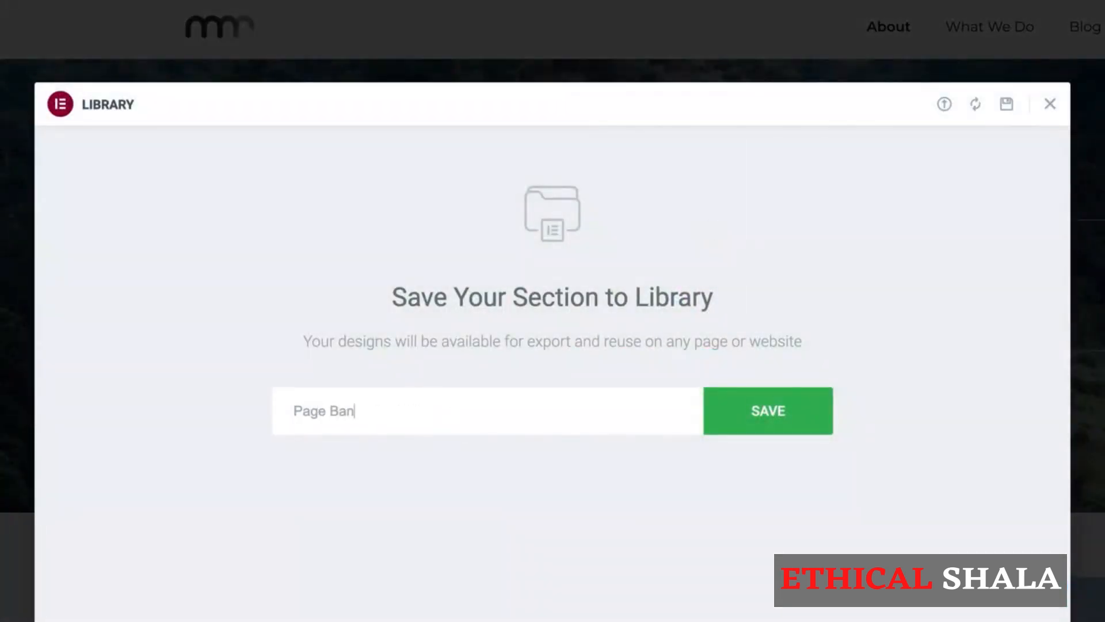
pyautogui.click(758, 422)
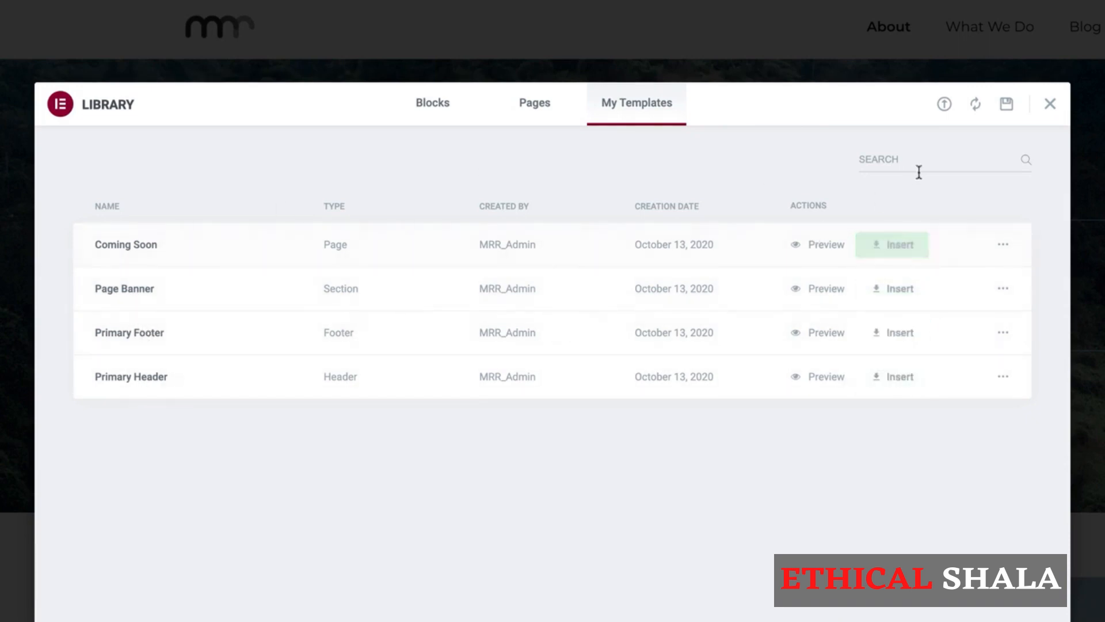
# Close the template library and scroll down to the 'Simple is better' intro section.
pyautogui.click(1050, 106)
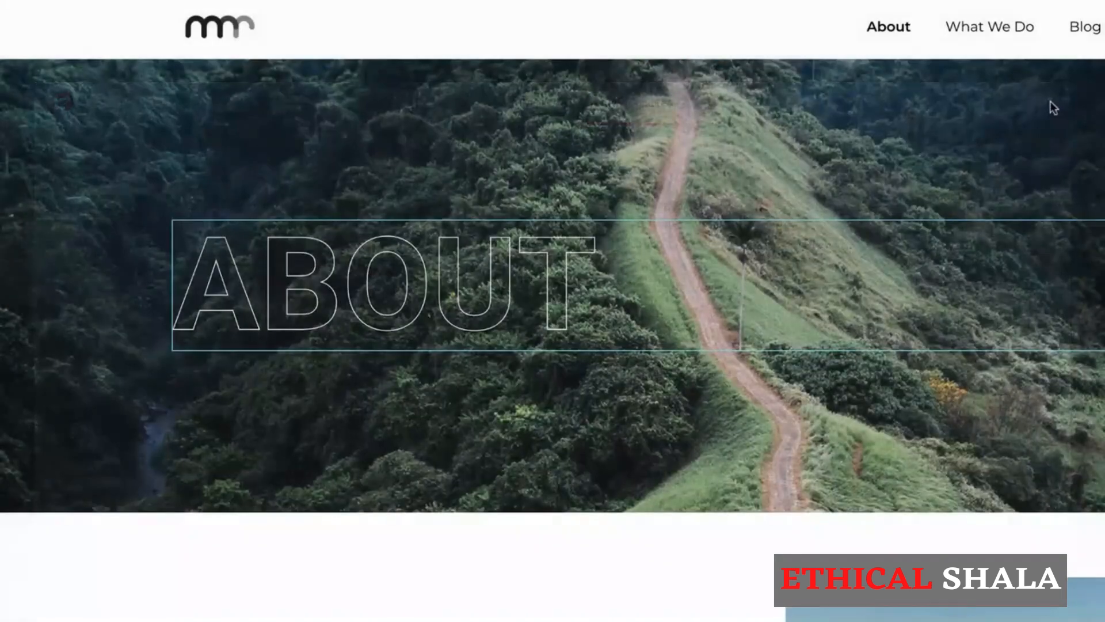
pyautogui.scroll(-5, 753, 452)
pyautogui.scroll(-1, 748, 450)
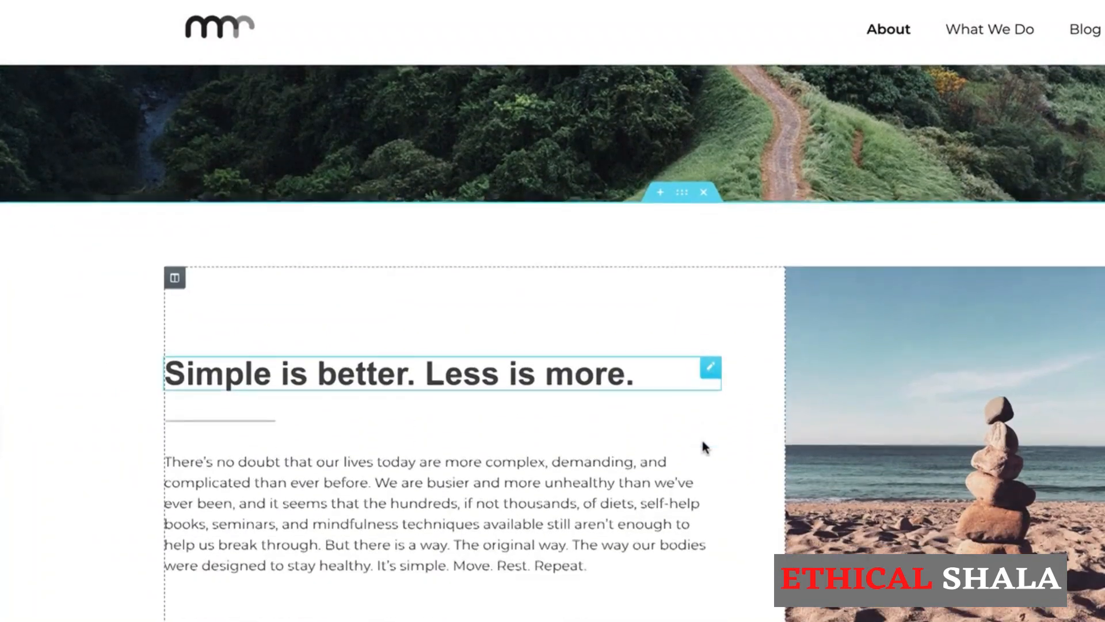
# Save the intro section as a template named 'Two-Column Section' and close the library.
pyautogui.rightClick(680, 196)
pyautogui.click(709, 376)
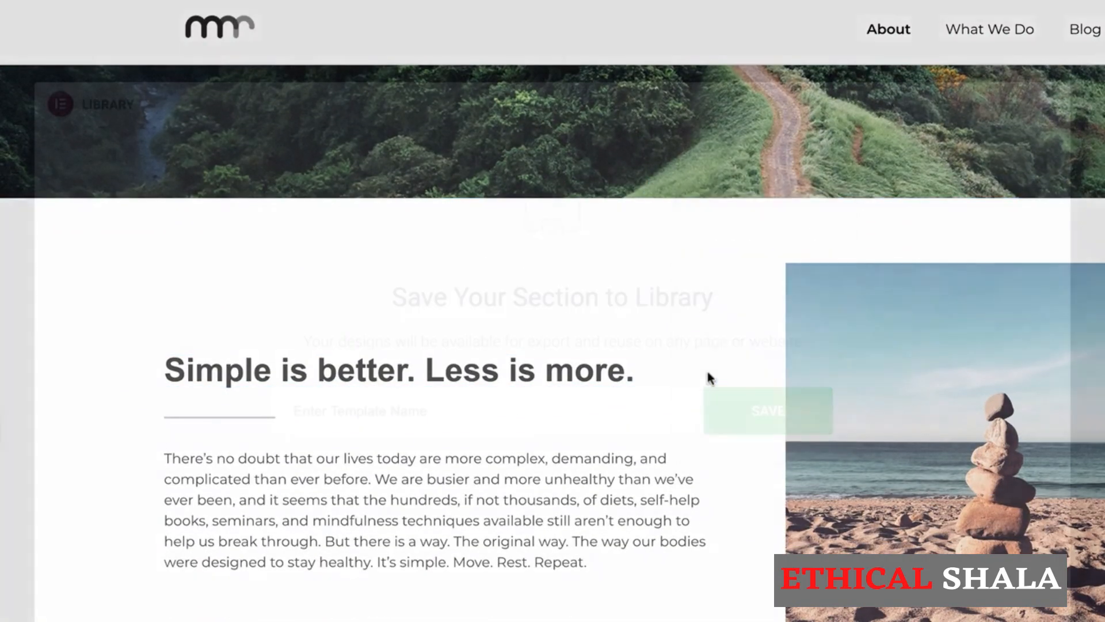
pyautogui.click(534, 419)
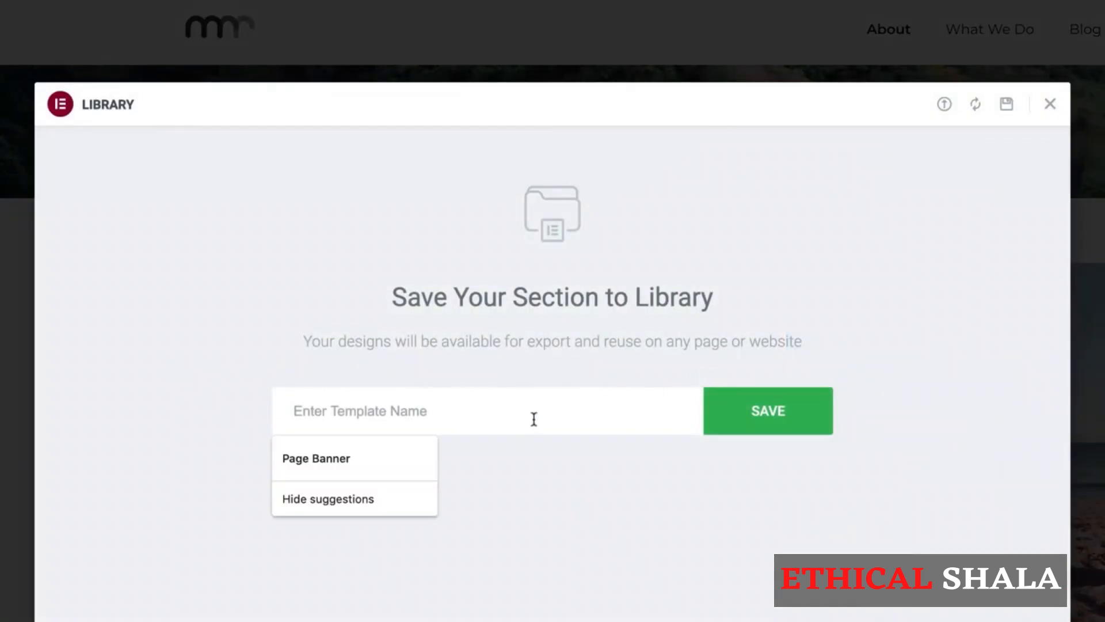
pyautogui.write('Two-Col')
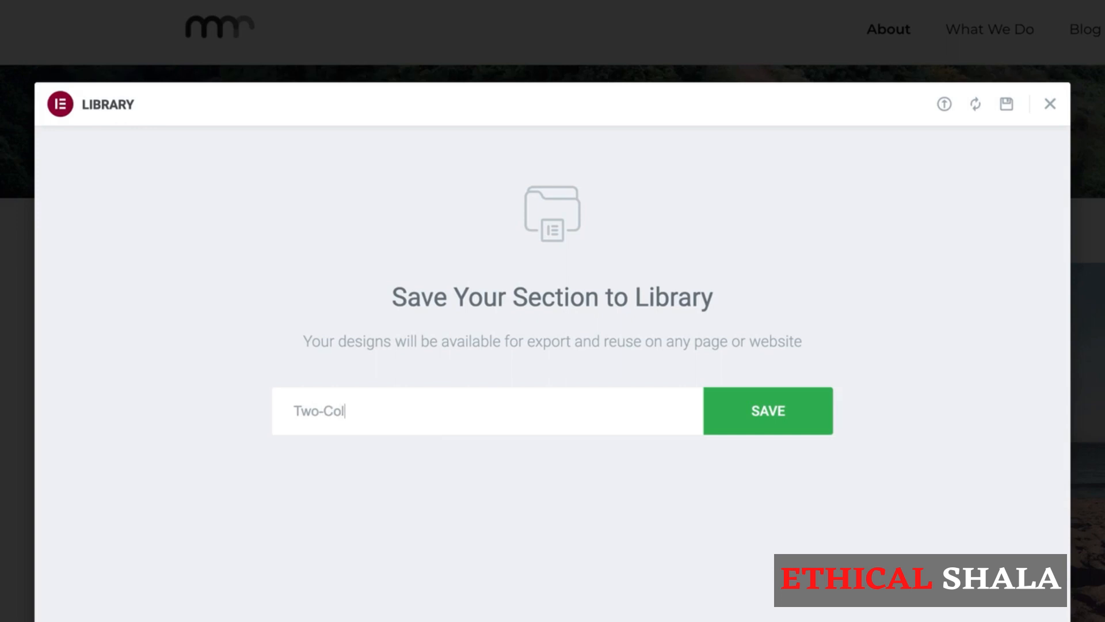
pyautogui.write('umn Section')
pyautogui.click(782, 429)
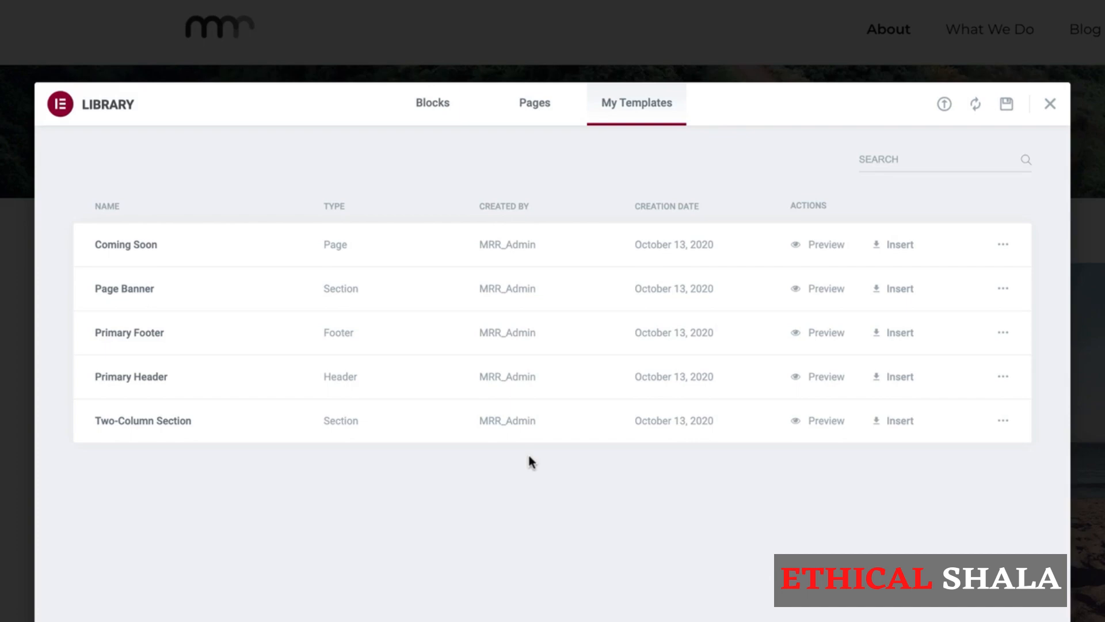
pyautogui.click(1049, 104)
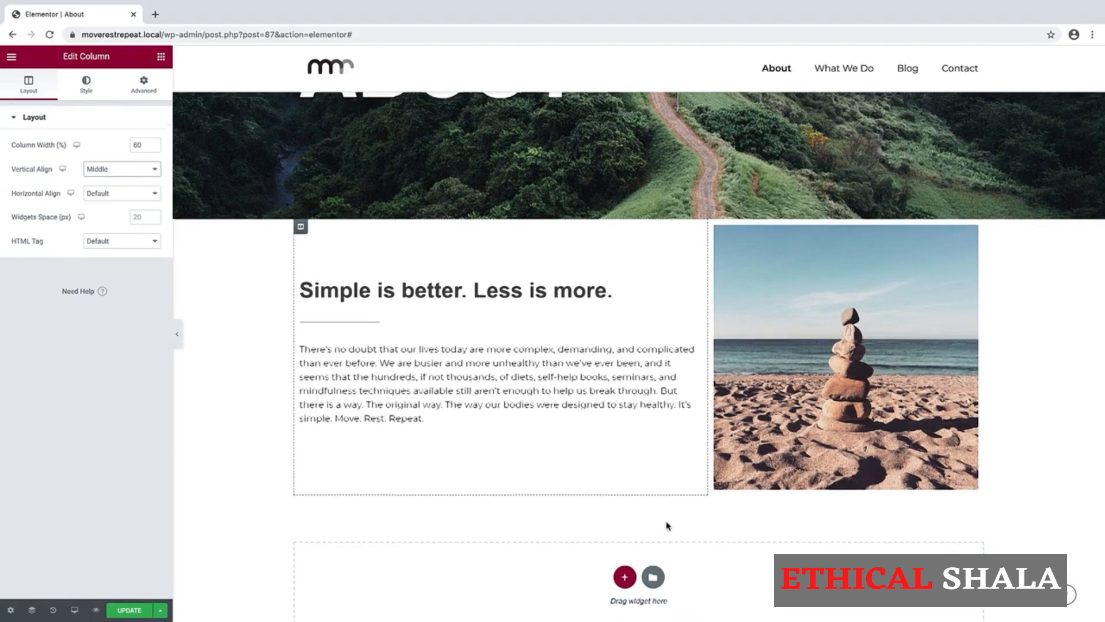
# Duplicate the 'Simple is better. Less is more.' section and scroll down to the copy.
pyautogui.scroll(-2, 667, 525)
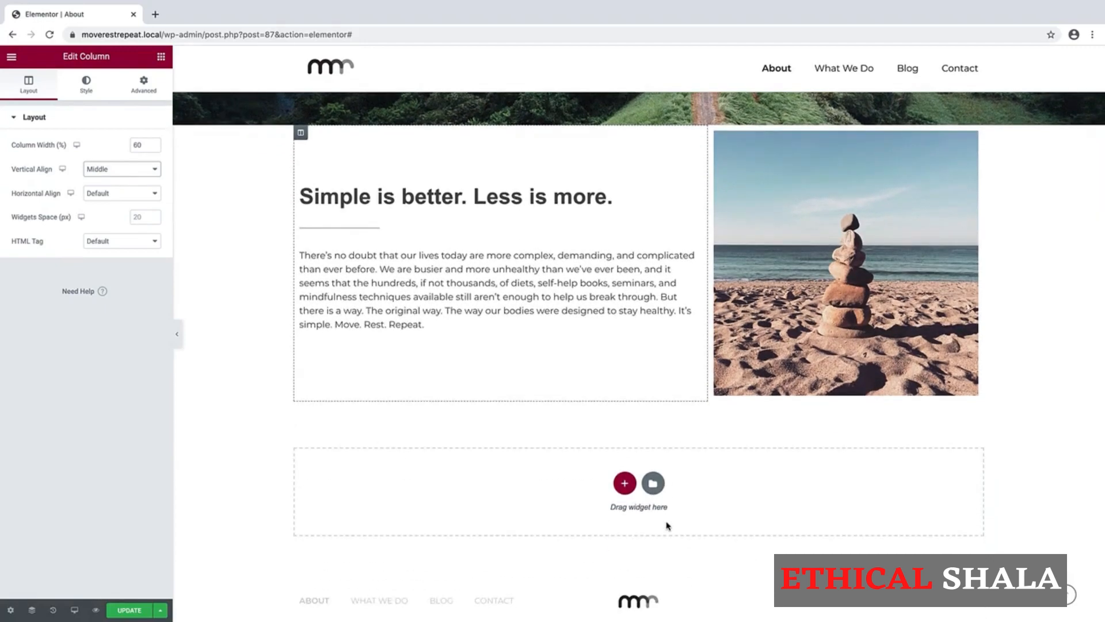
pyautogui.scroll(1, 665, 523)
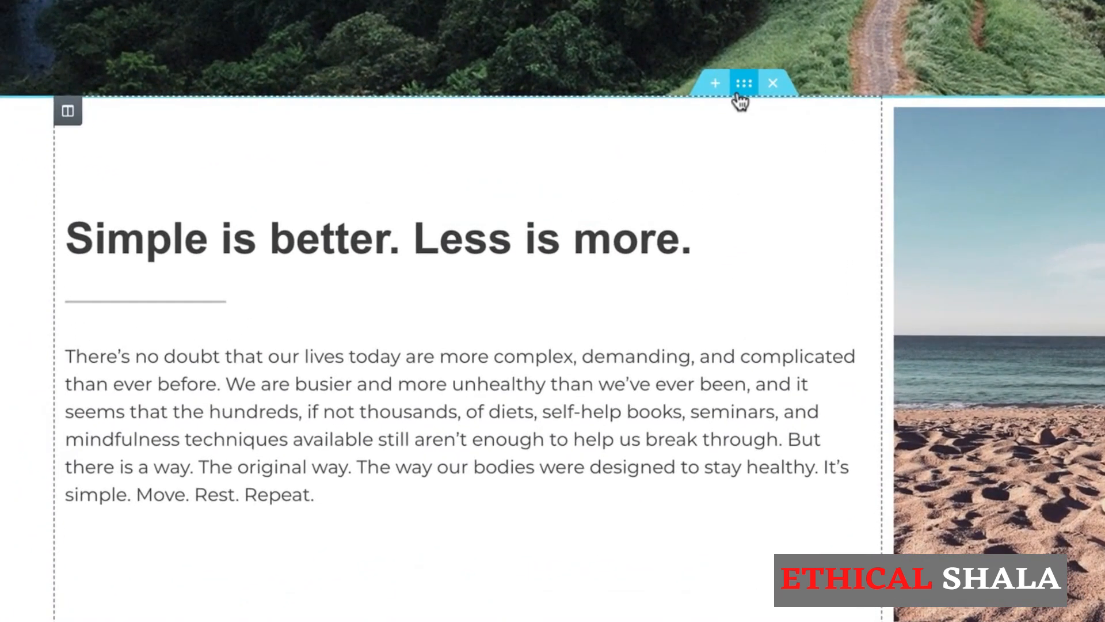
pyautogui.rightClick(741, 95)
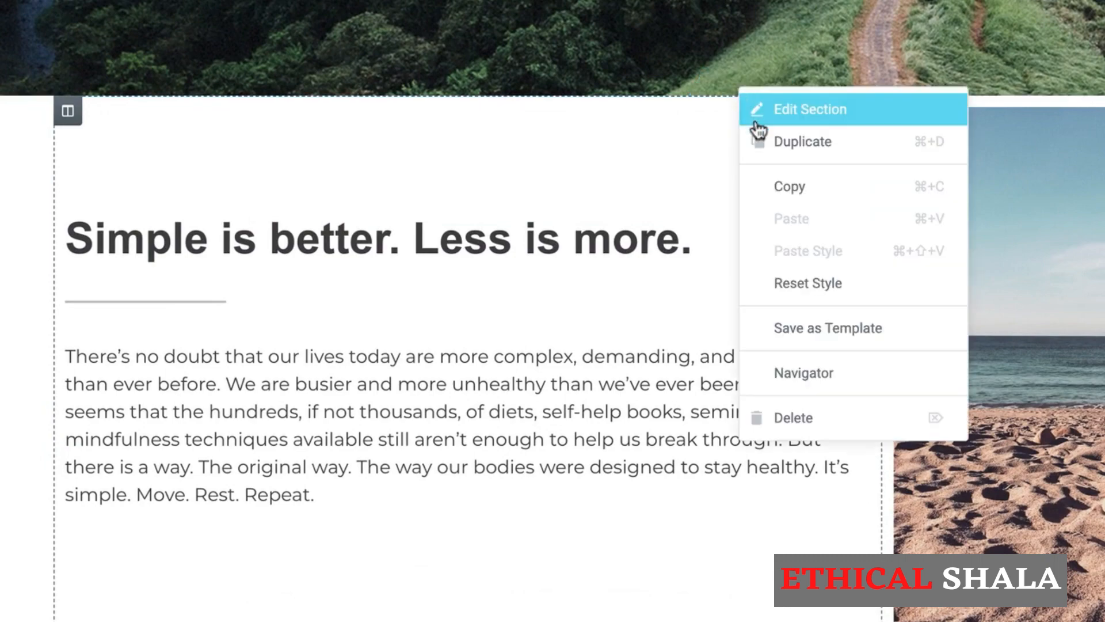
pyautogui.click(751, 142)
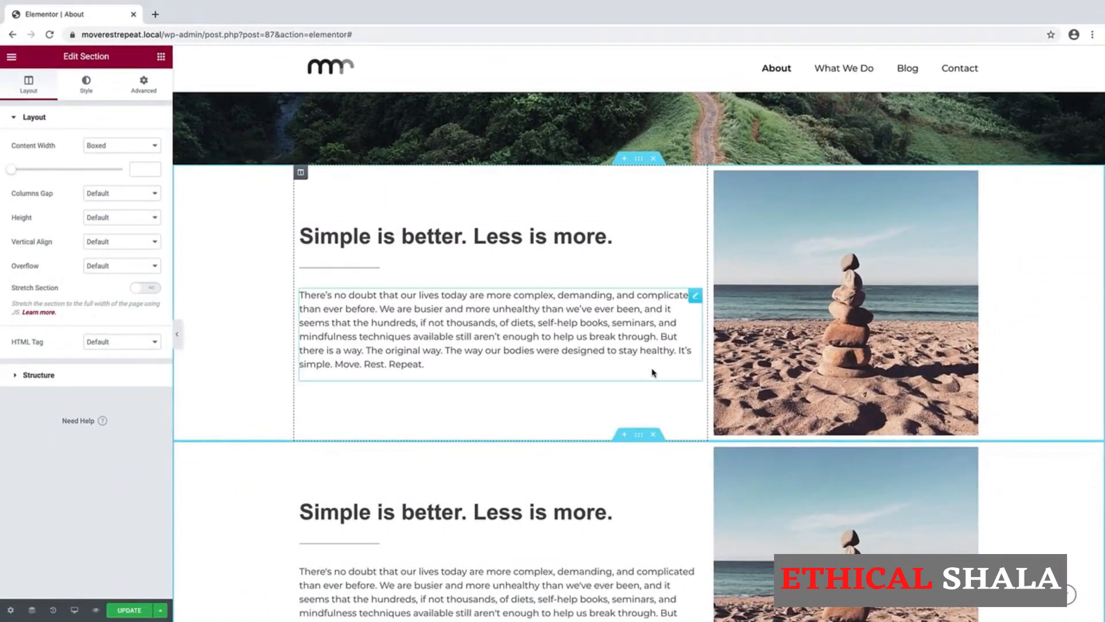
pyautogui.scroll(-3, 672, 396)
pyautogui.scroll(-1, 653, 372)
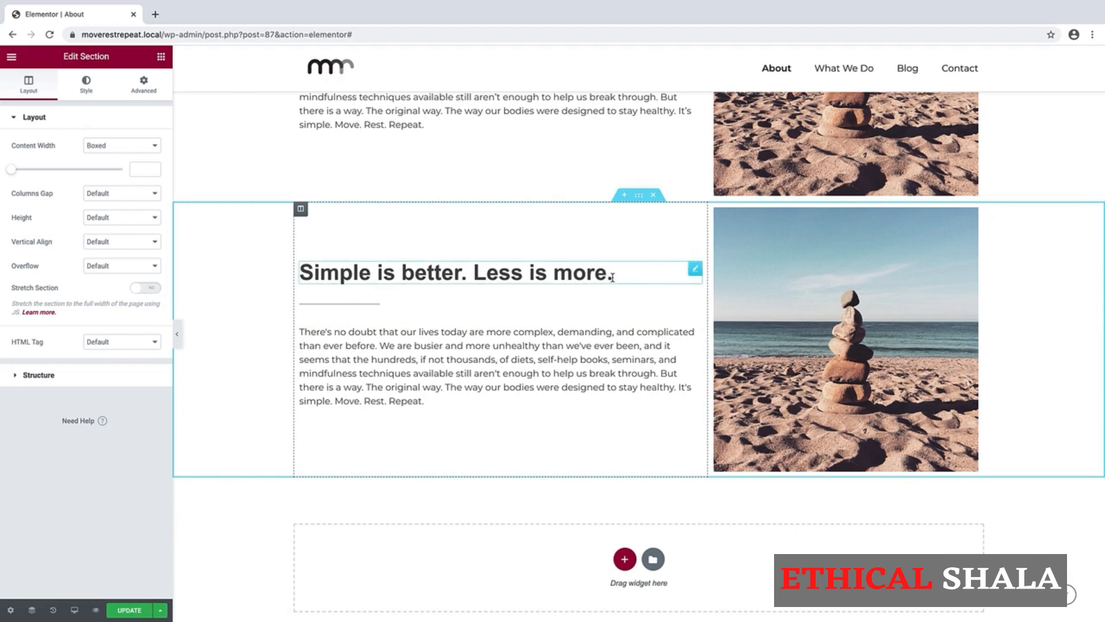
# Retitle the copied heading 'Brian Jones' and paste the founder bio over its paragraph.
pyautogui.moveTo(613, 278); pyautogui.dragTo(299, 275)
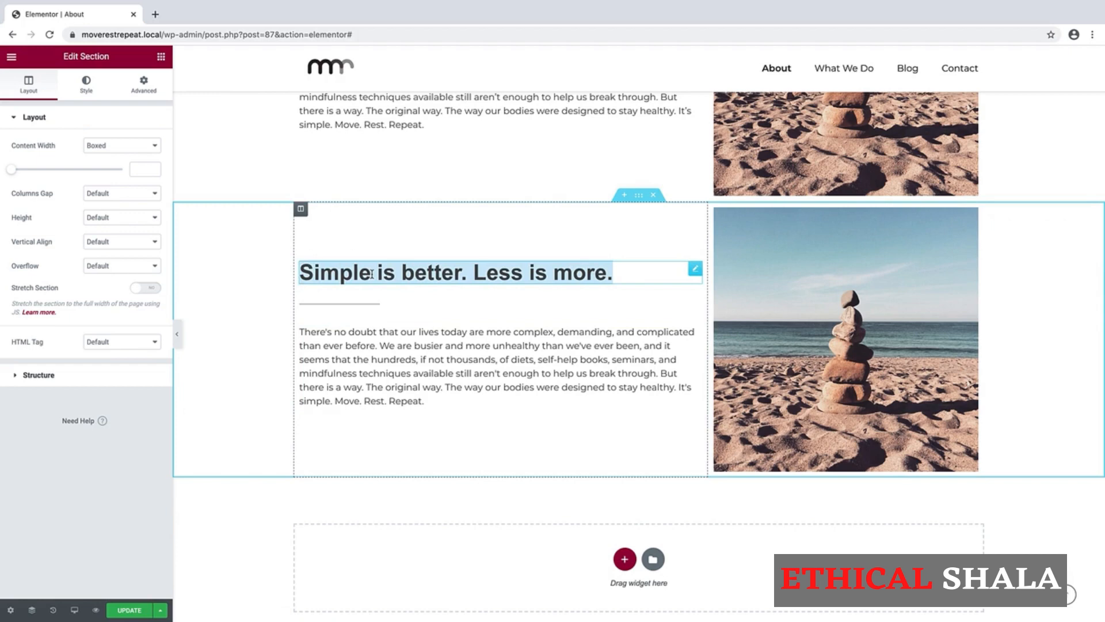
pyautogui.click(372, 275)
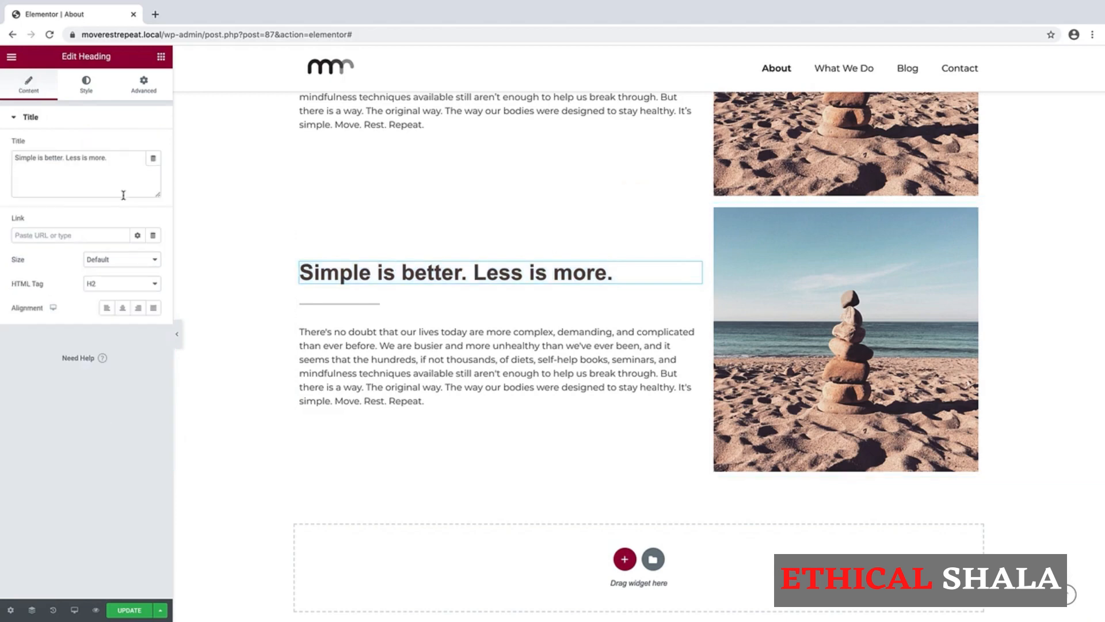
pyautogui.moveTo(113, 156); pyautogui.dragTo(10, 159)
pyautogui.write('Br')
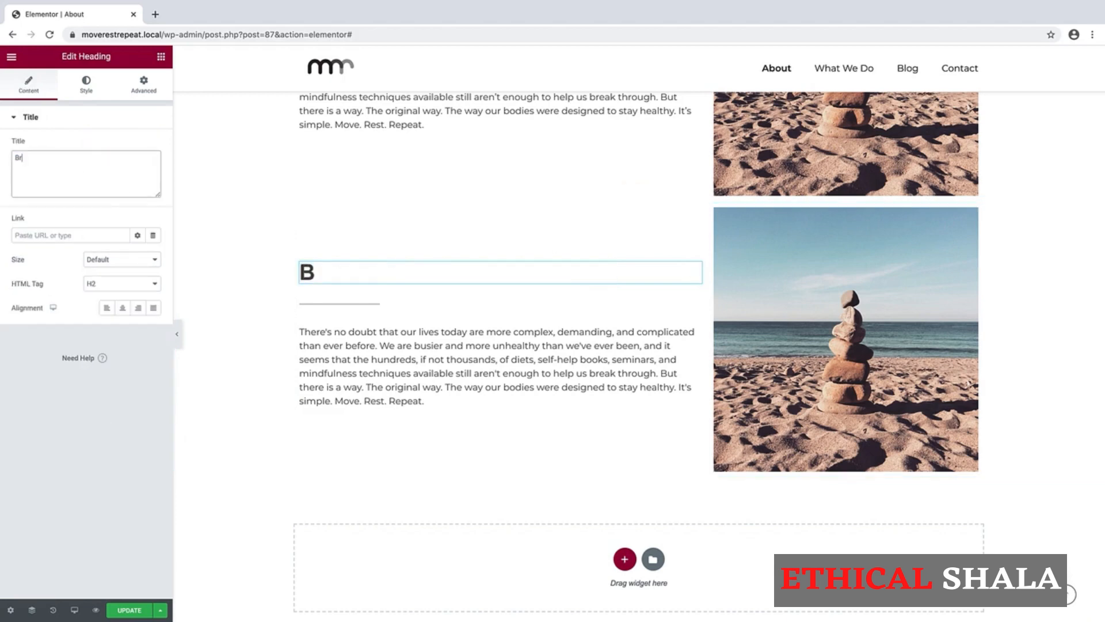
pyautogui.write('ian Jones')
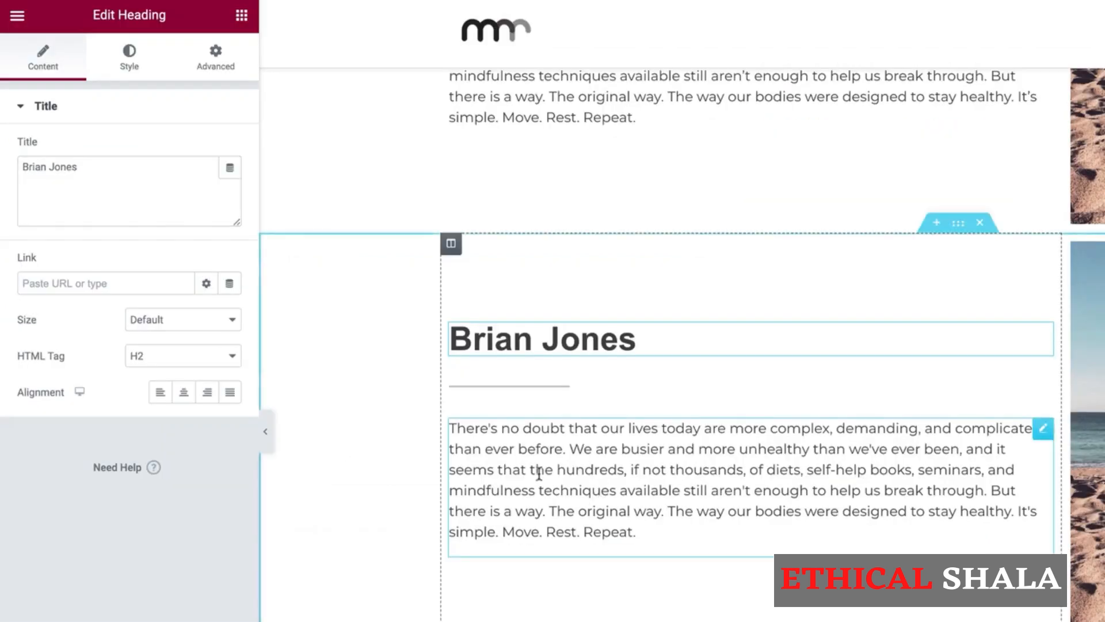
pyautogui.click(538, 474)
pyautogui.hotkey('ctrl', 'a')
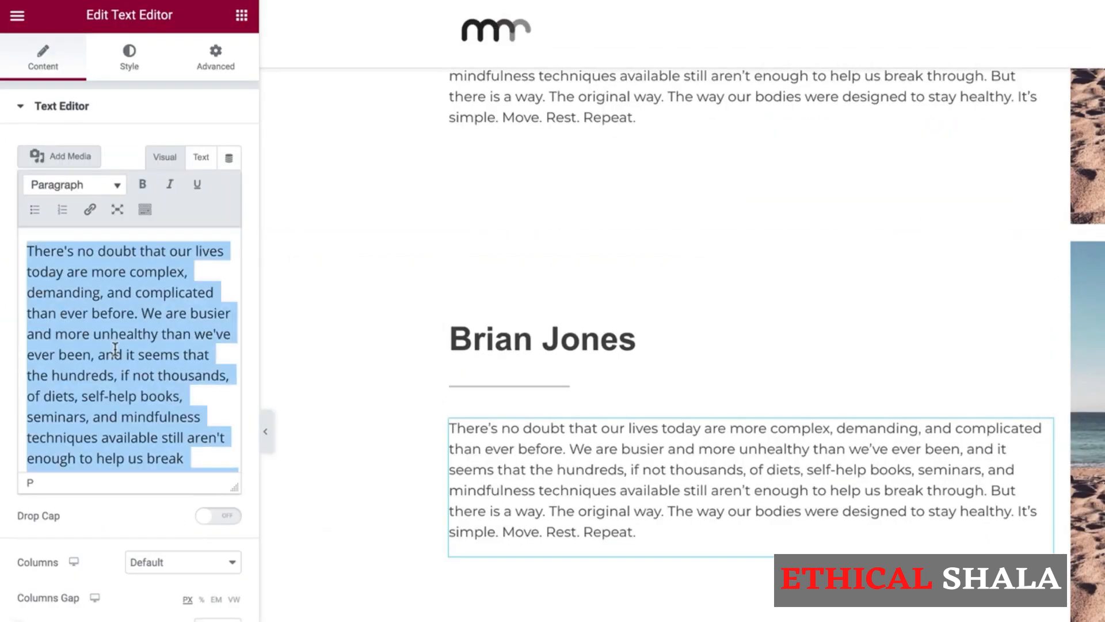
pyautogui.hotkey('ctrl', 'v')
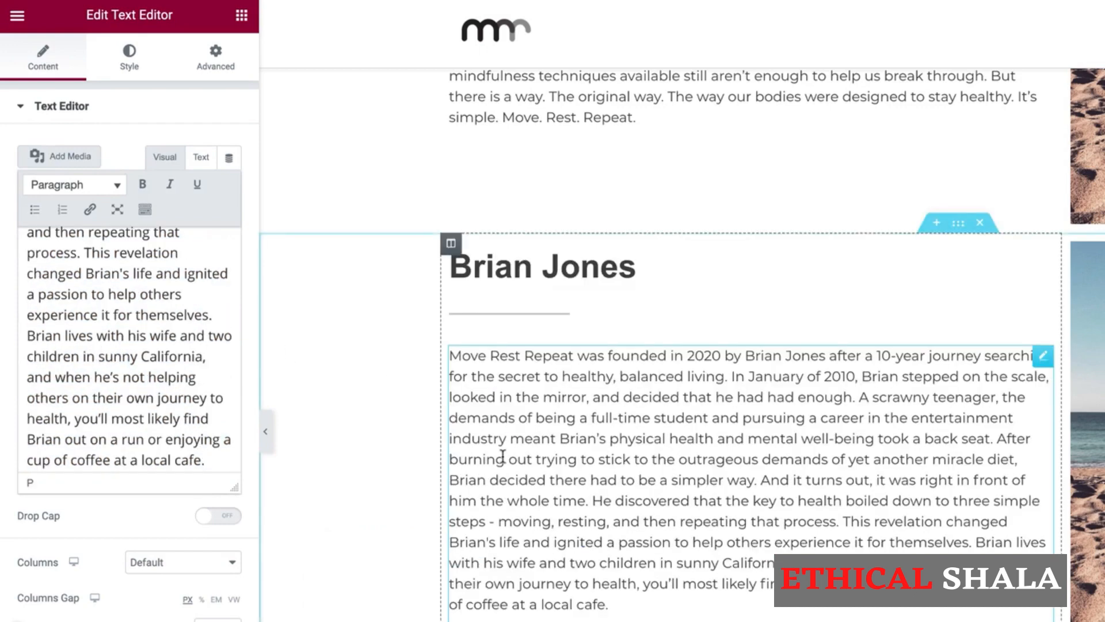
# Add an H3 heading reading 'Founder' below the Brian Jones title.
pyautogui.click(240, 19)
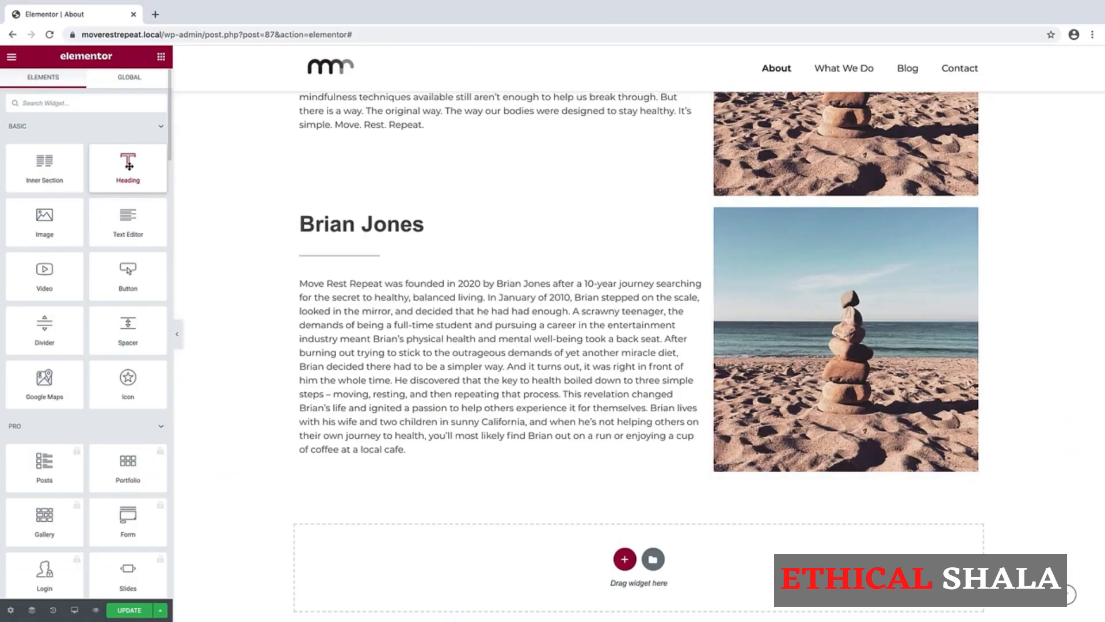
pyautogui.moveTo(198, 183); pyautogui.dragTo(543, 286)
pyautogui.moveTo(366, 237)
pyautogui.mouseDown()
pyautogui.moveTo(363, 227)
pyautogui.moveTo(363, 238)
pyautogui.mouseUp()
pyautogui.click(122, 284)
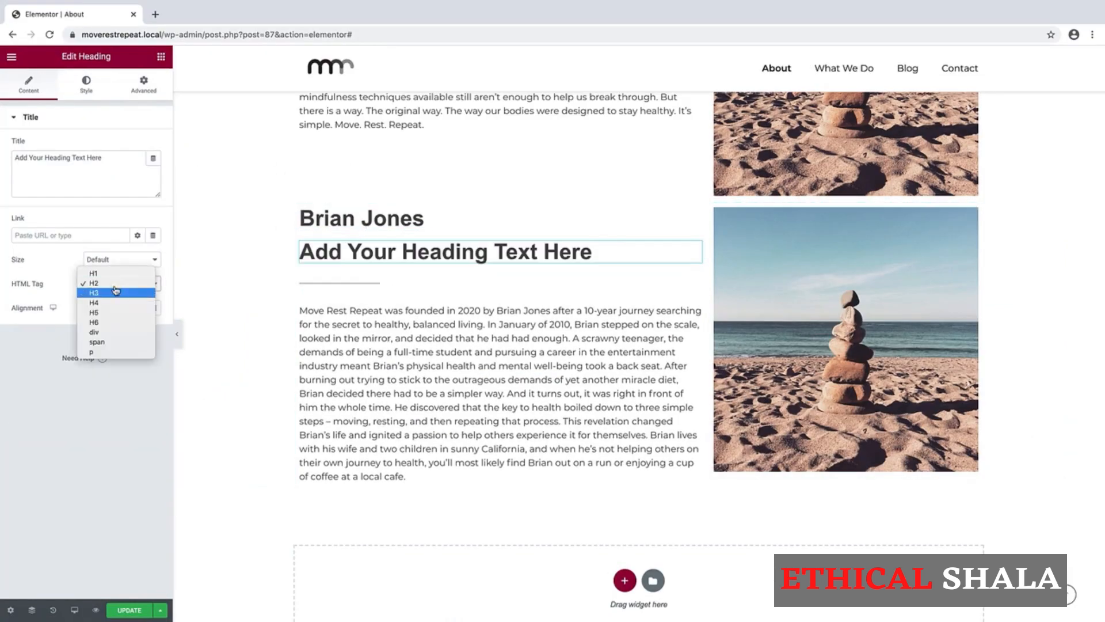
pyautogui.click(107, 296)
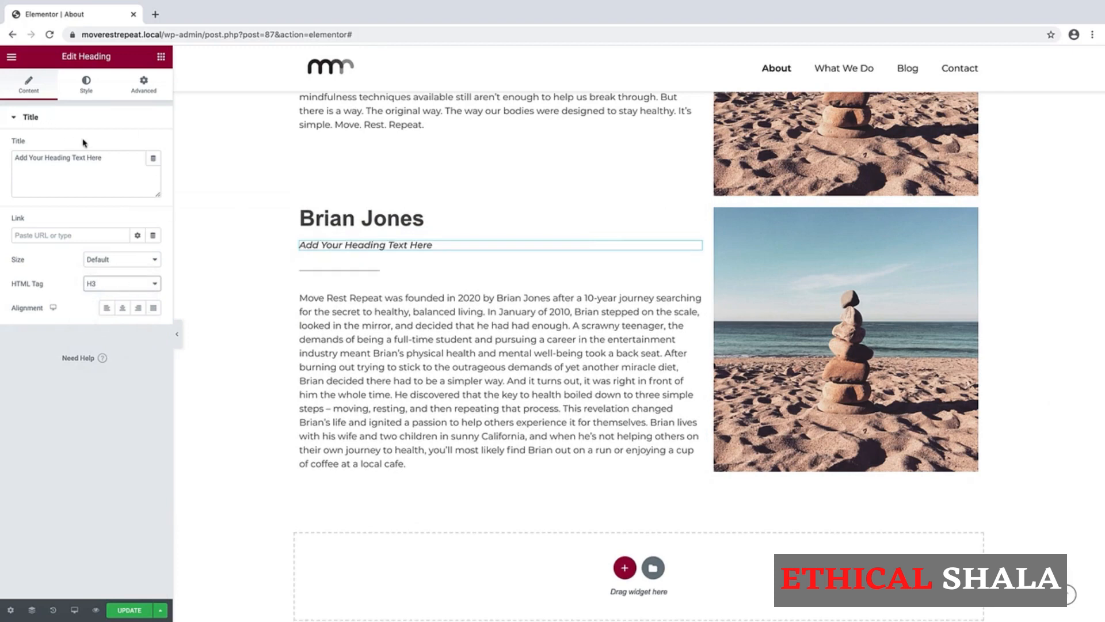
pyautogui.moveTo(105, 157); pyautogui.dragTo(14, 161)
pyautogui.write('Founder')
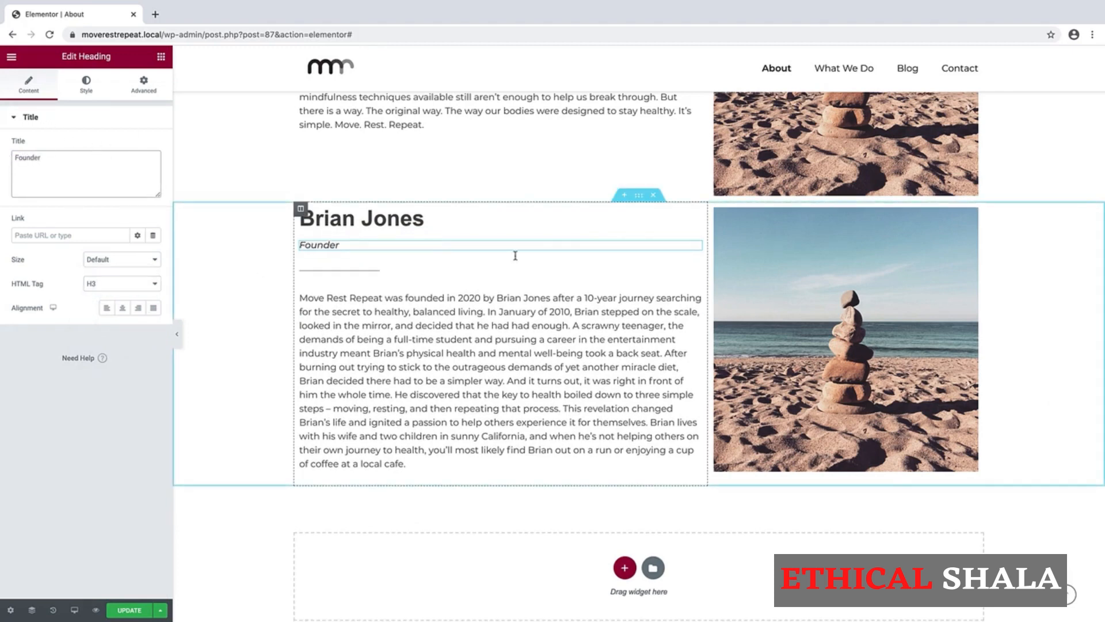
pyautogui.click(841, 332)
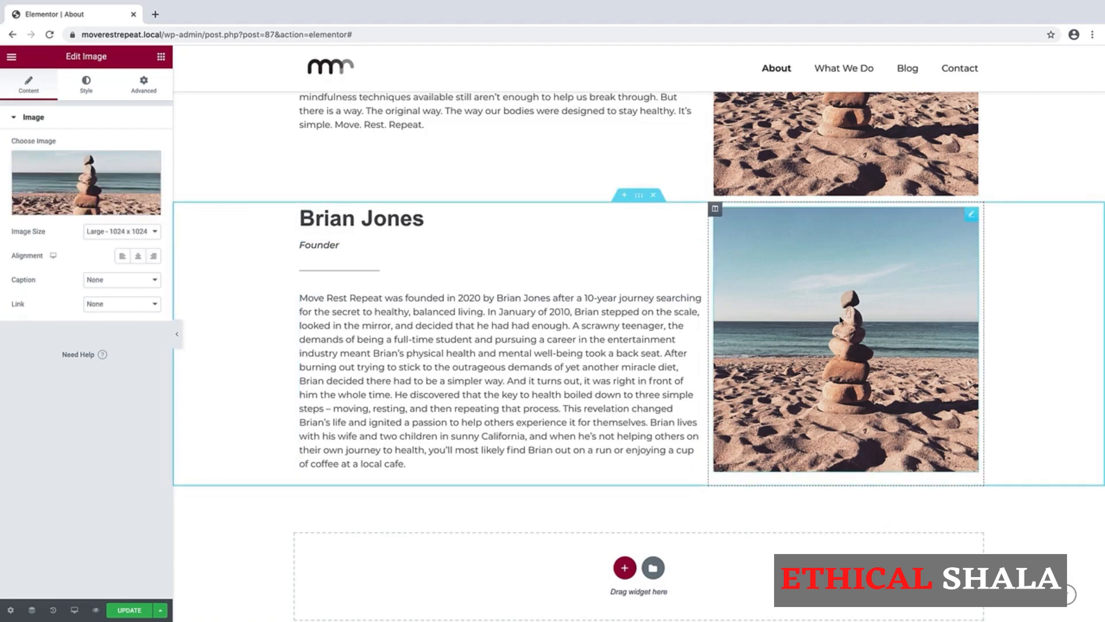
# Upload and insert About-Section-2.jpg as the section image, keeping size Large 1024 x 1024.
pyautogui.click(77, 183)
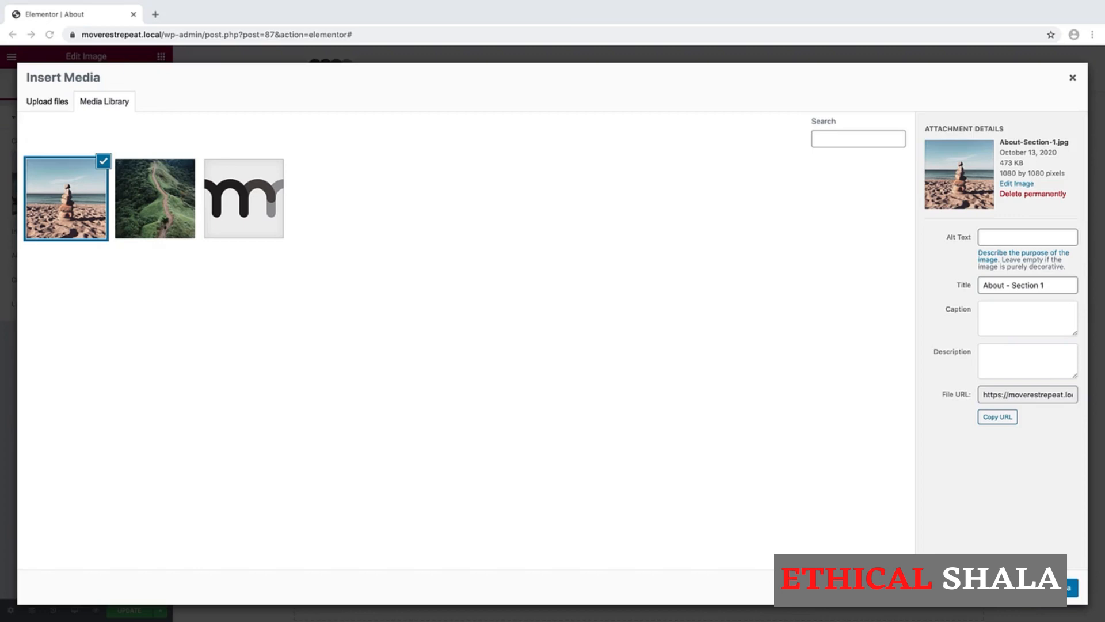
pyautogui.moveTo(1099, 248); pyautogui.dragTo(437, 280)
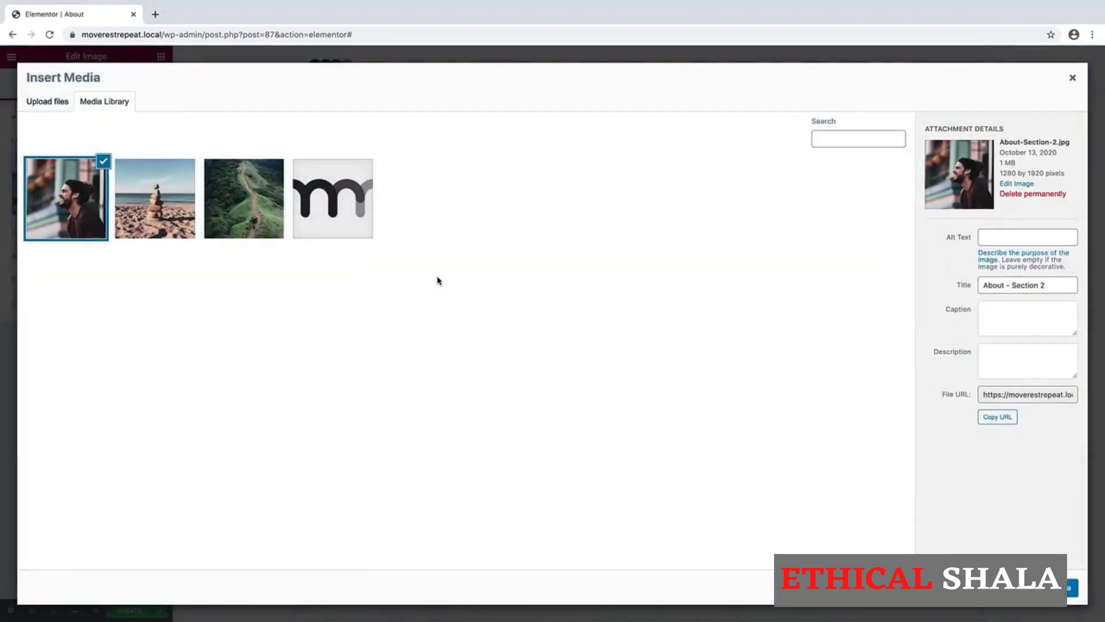
pyautogui.click(1049, 588)
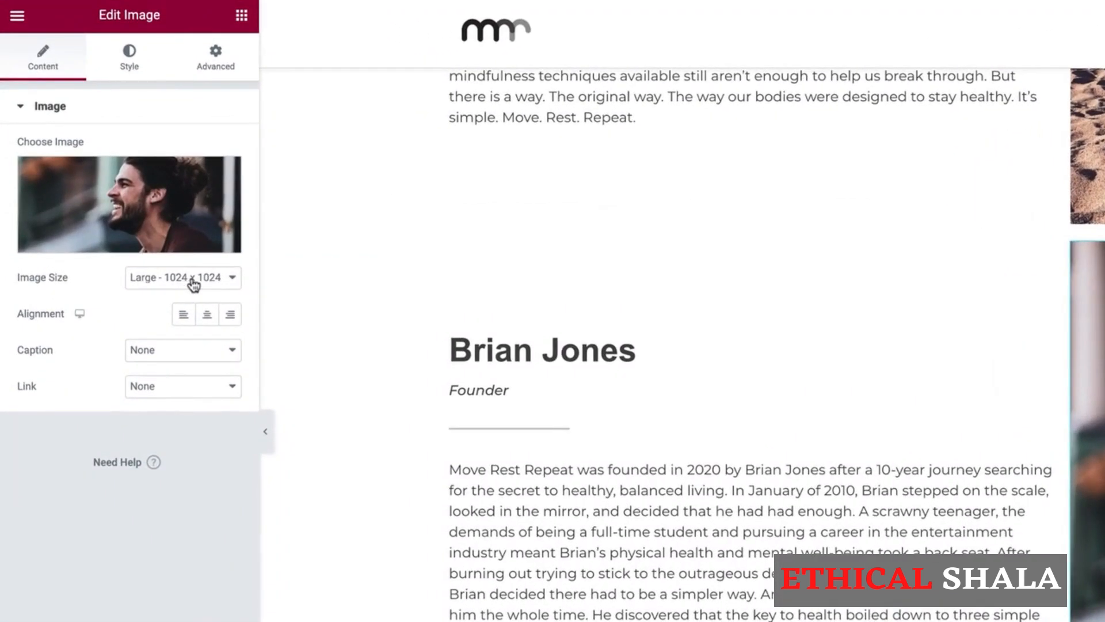
pyautogui.click(194, 283)
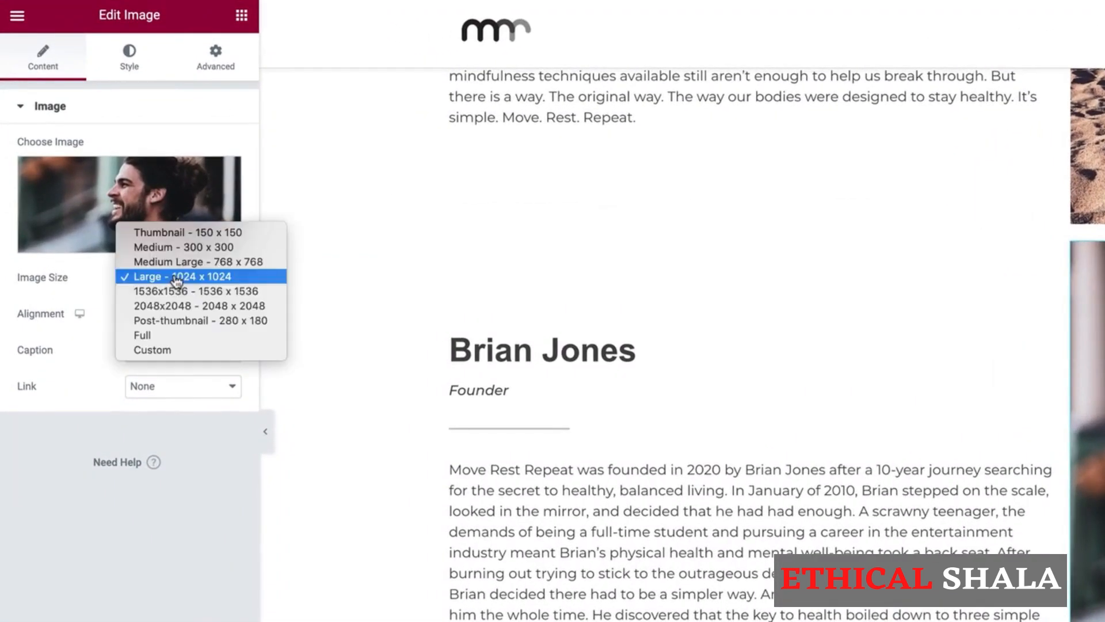
pyautogui.click(145, 350)
pyautogui.click(178, 280)
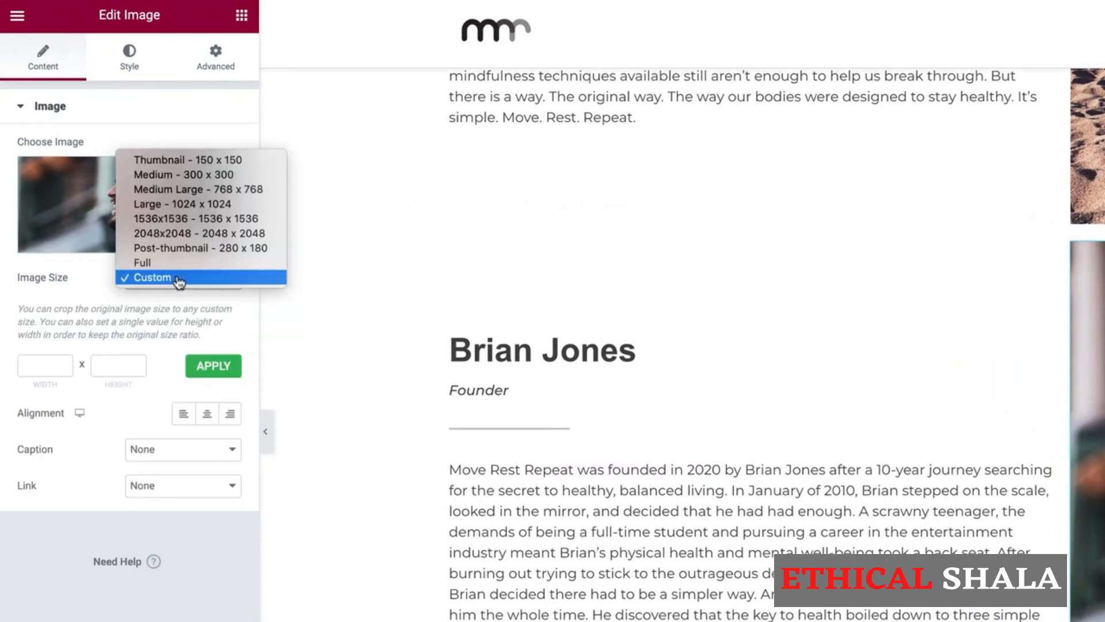
pyautogui.click(215, 205)
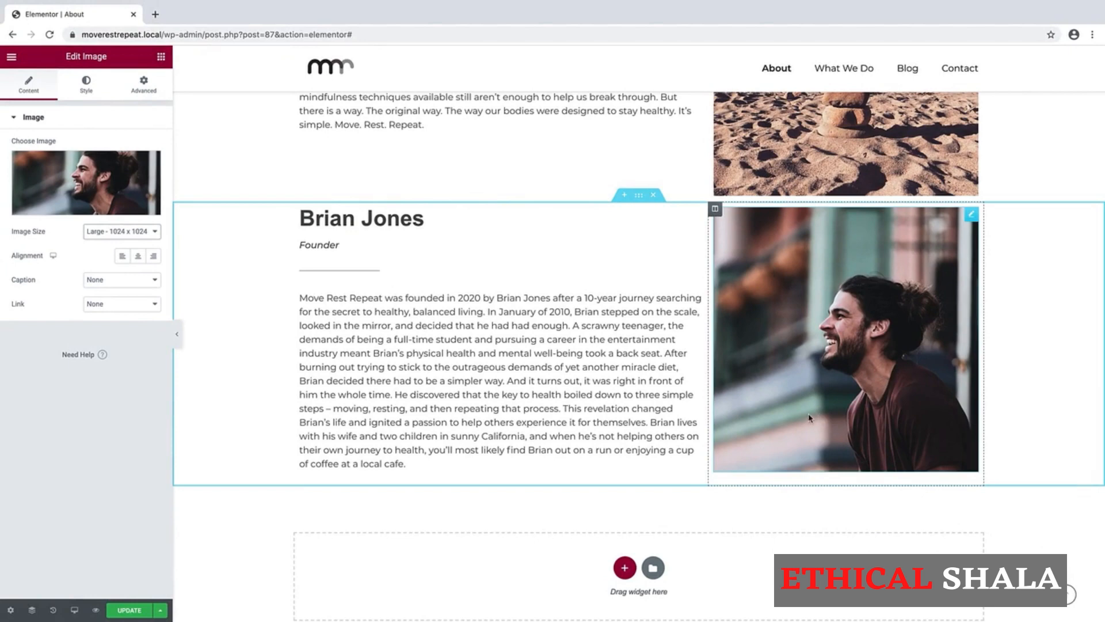
pyautogui.click(715, 210)
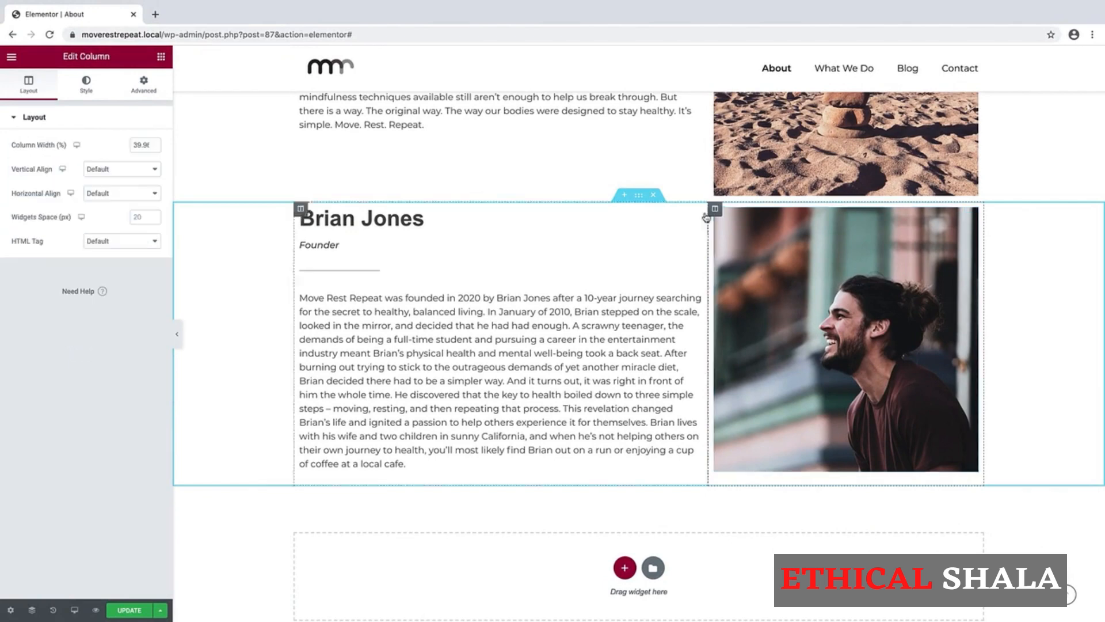
pyautogui.moveTo(717, 212); pyautogui.dragTo(339, 250)
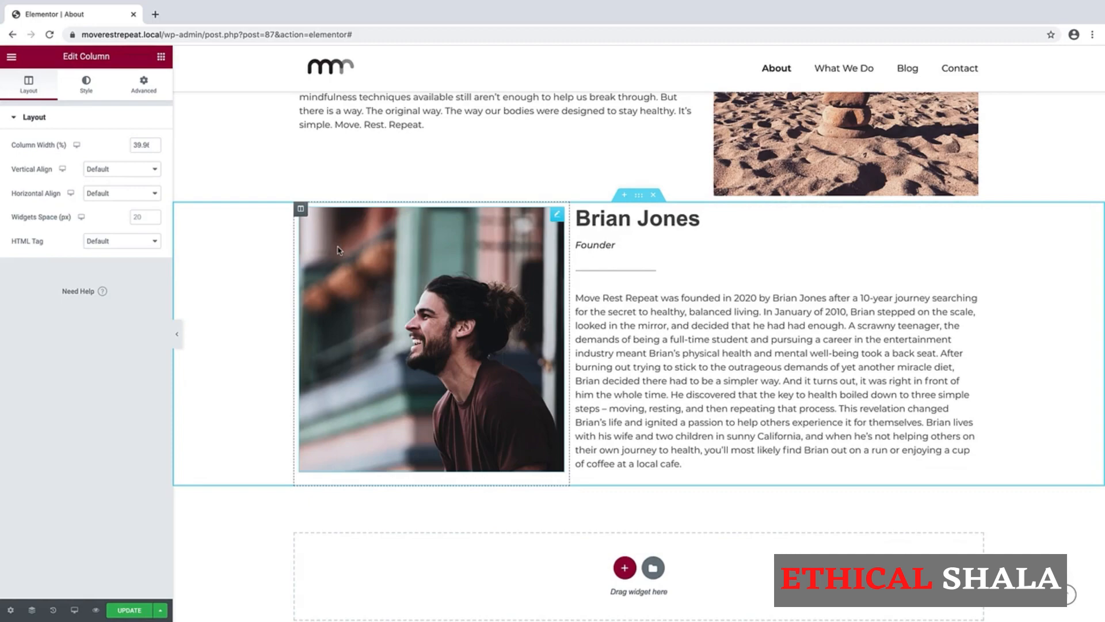
pyautogui.scroll(8, 401, 273)
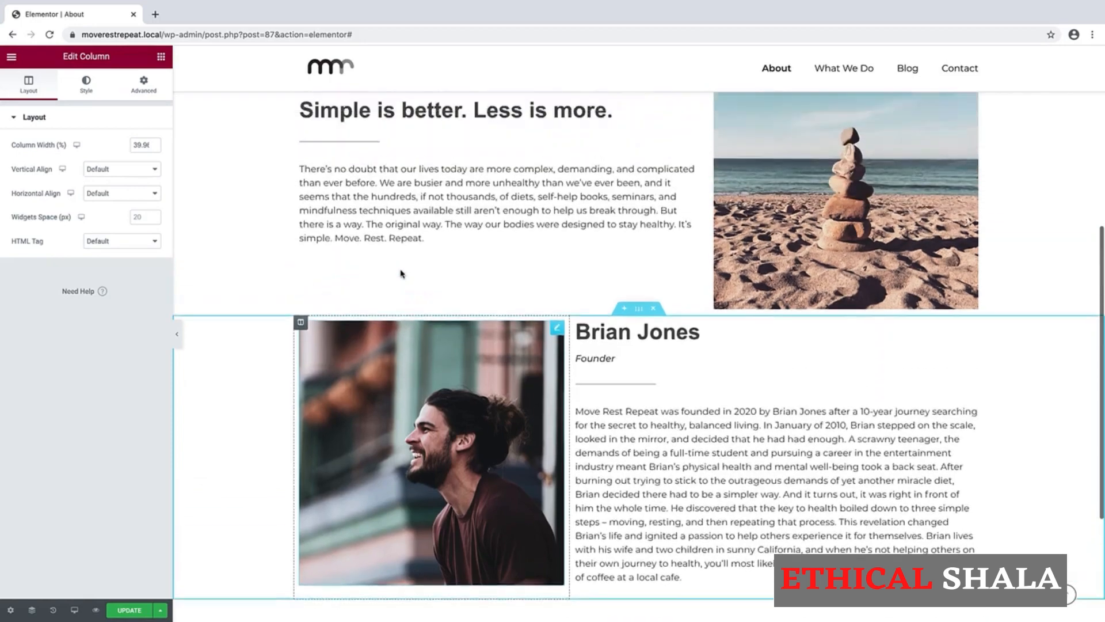
pyautogui.scroll(-3, 401, 273)
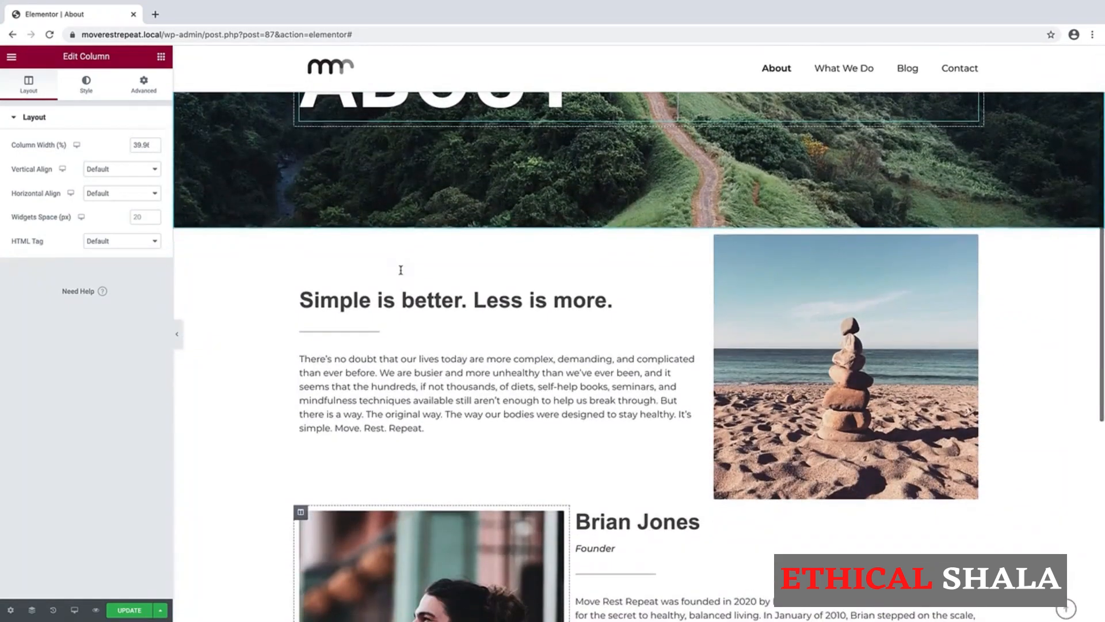
pyautogui.scroll(-3, 479, 431)
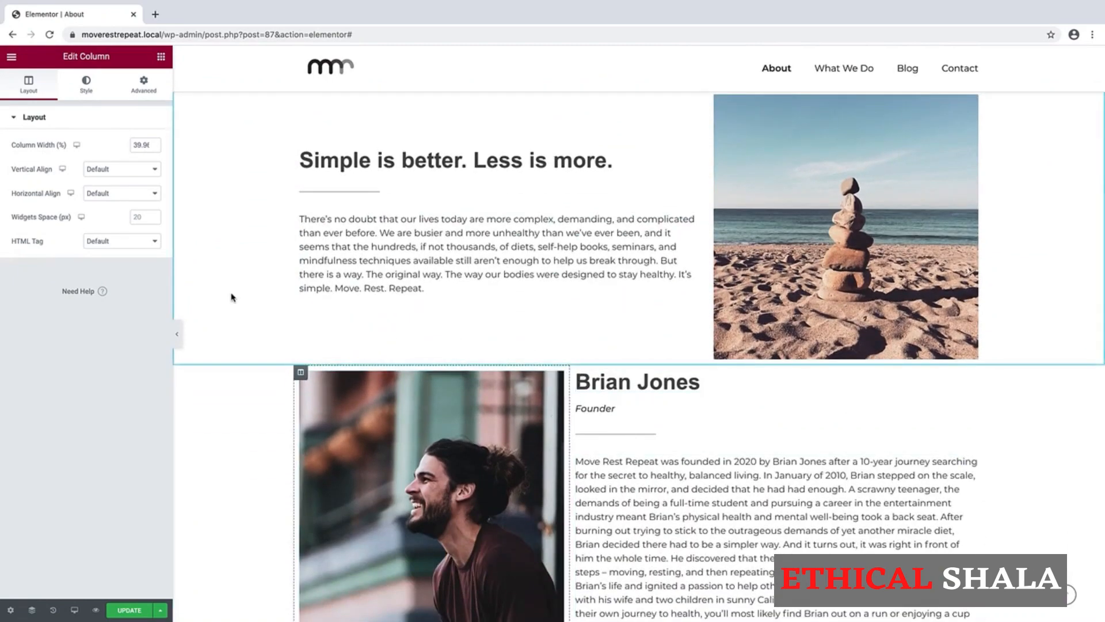
pyautogui.scroll(4, 230, 296)
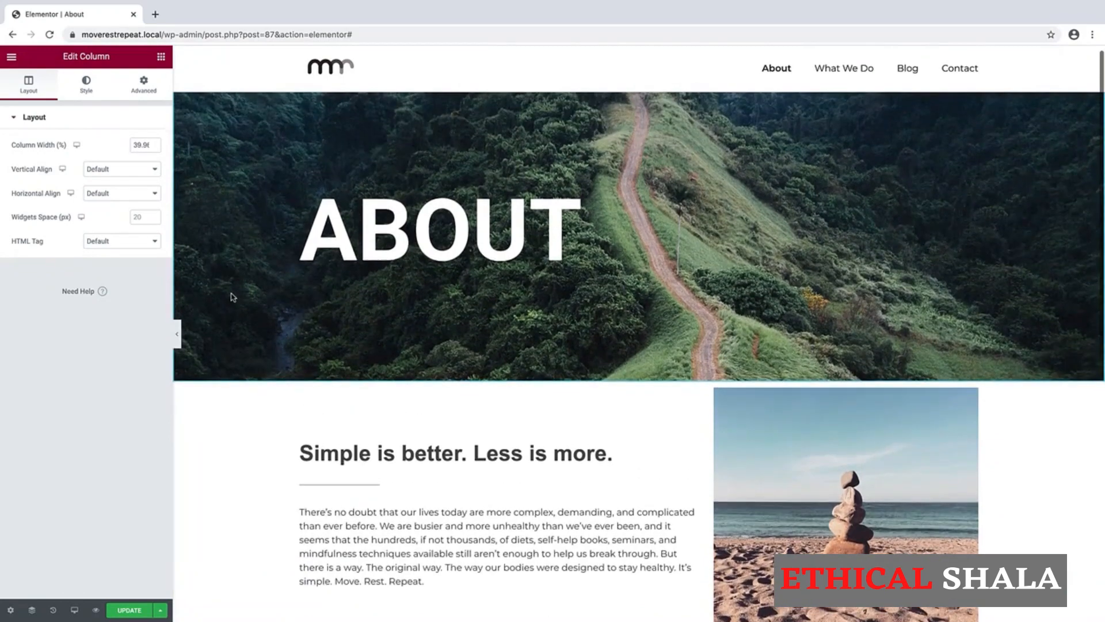
pyautogui.scroll(-3, 232, 297)
pyautogui.scroll(-3, 231, 297)
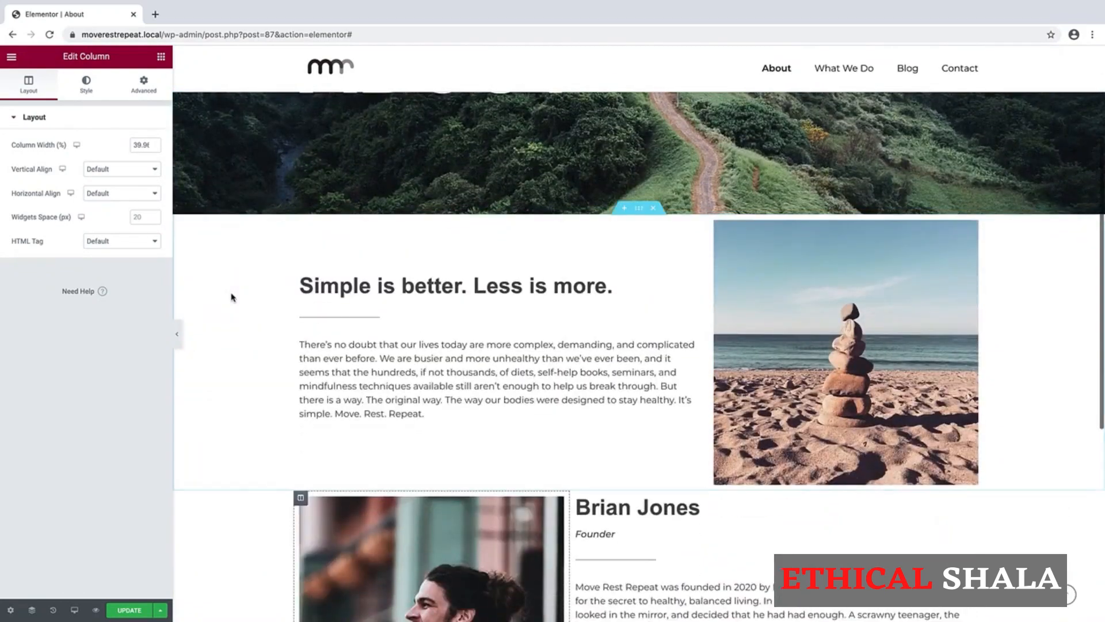